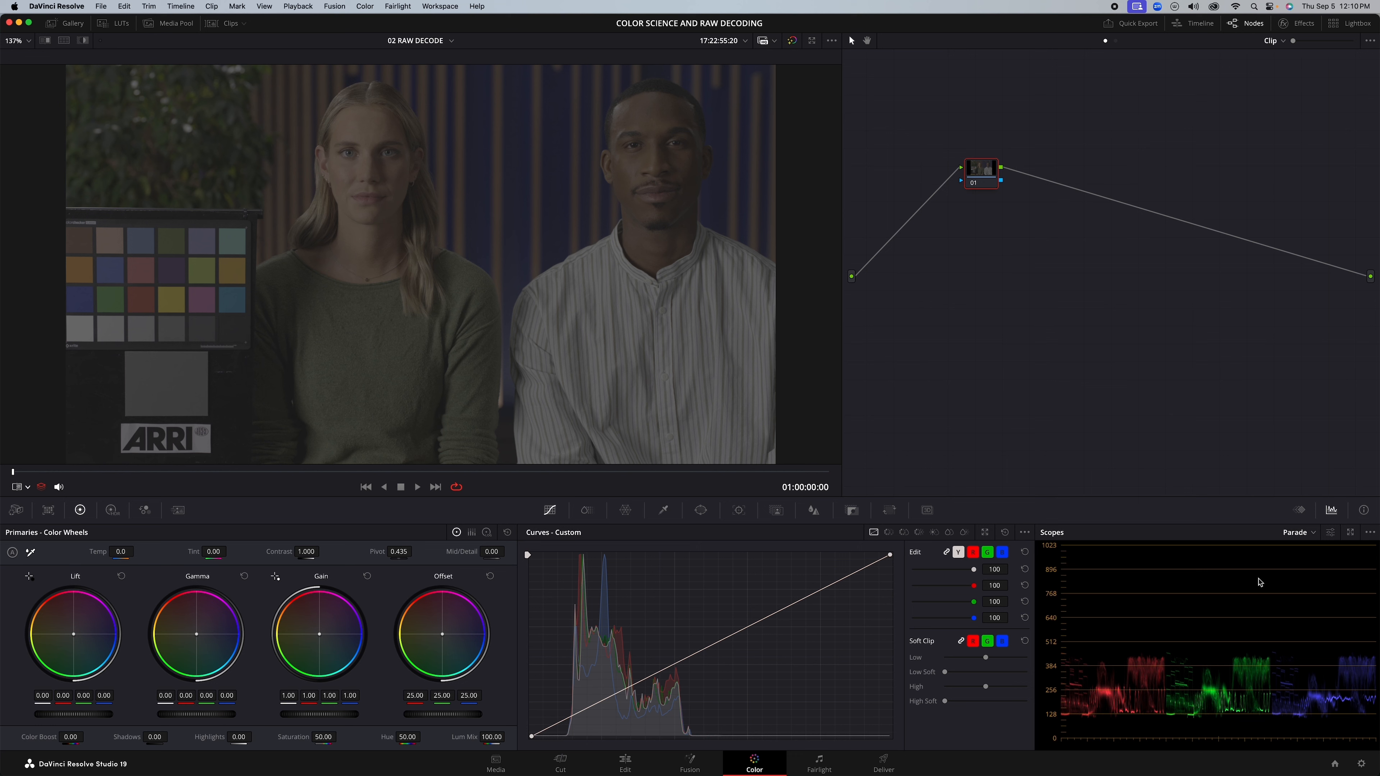
Step: Open the project's Camera Raw settings and switch the RAW profile to RED
{"action": "left_click", "coordinate": [1361, 764]}
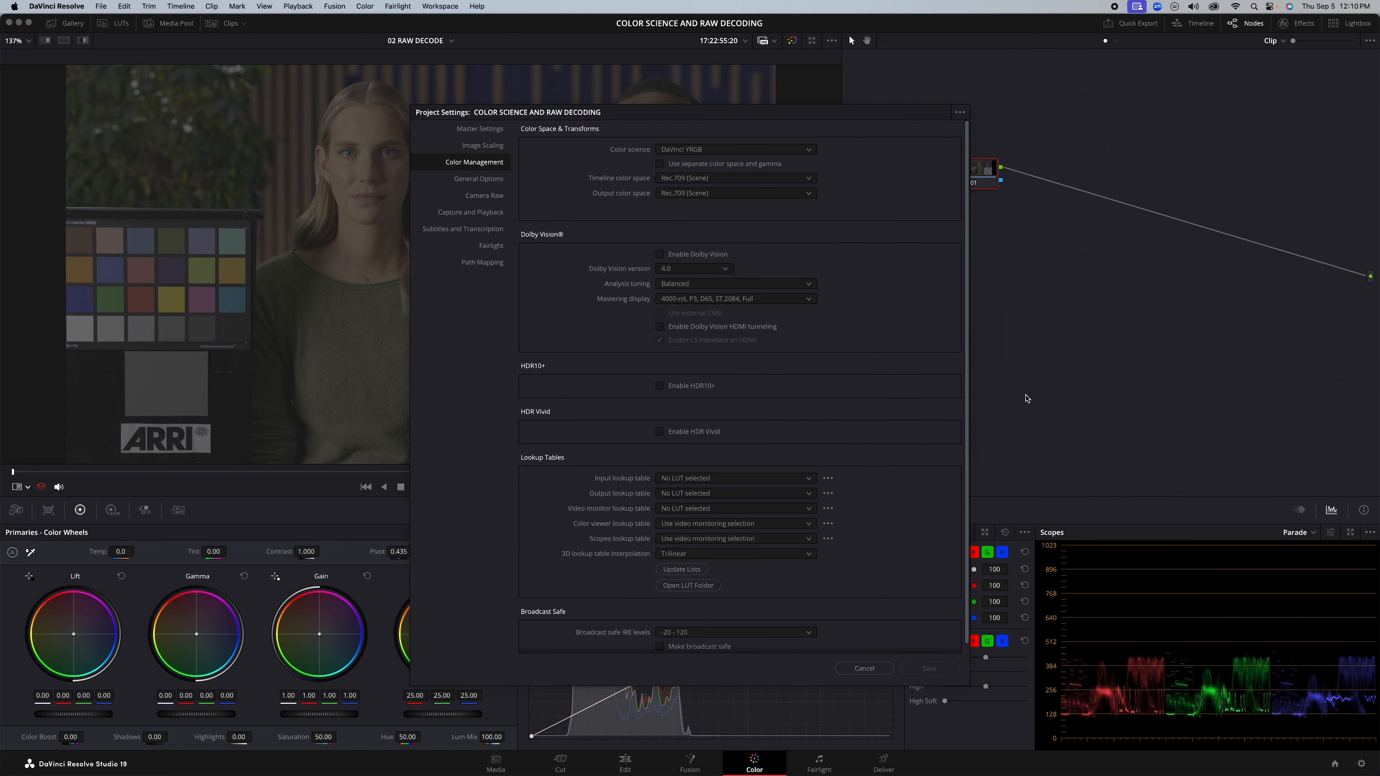
{"action": "left_click", "coordinate": [478, 195]}
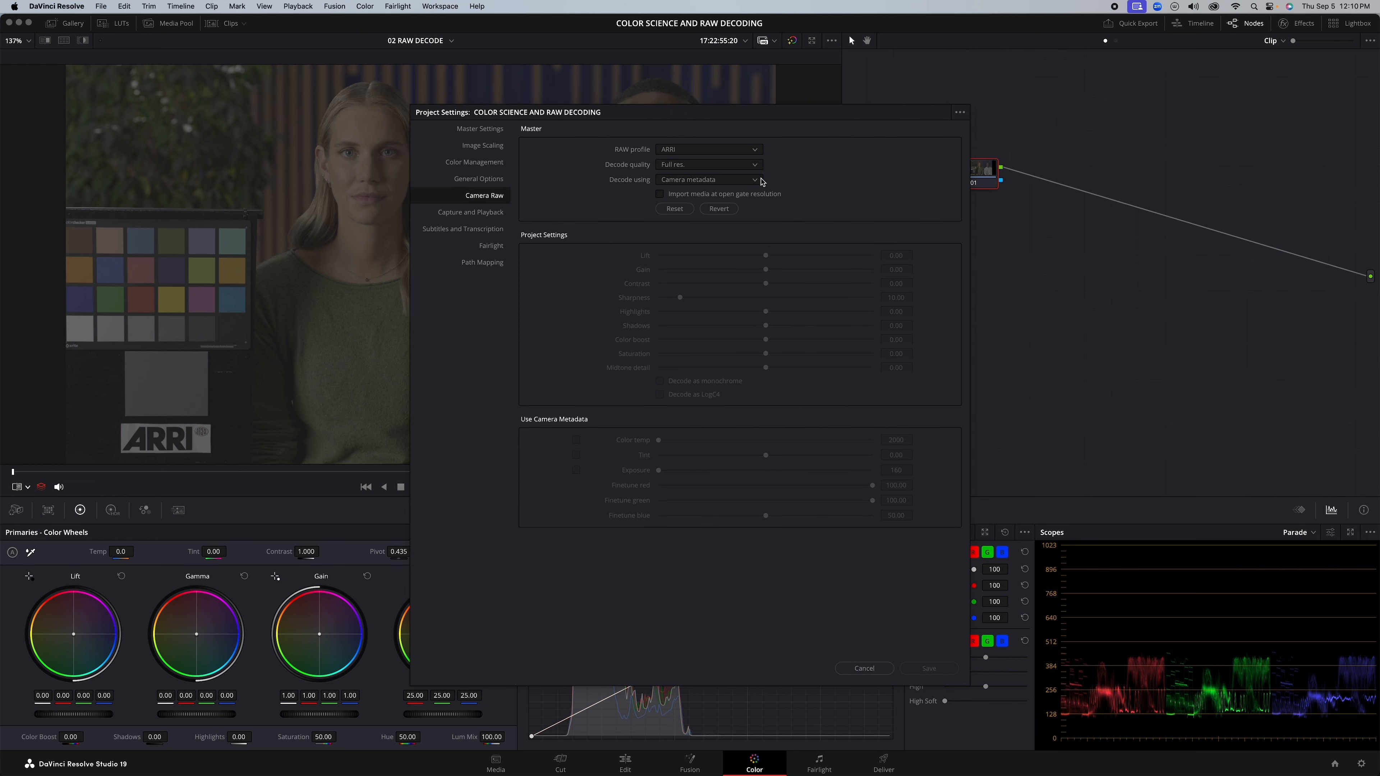
{"action": "left_click", "coordinate": [726, 152]}
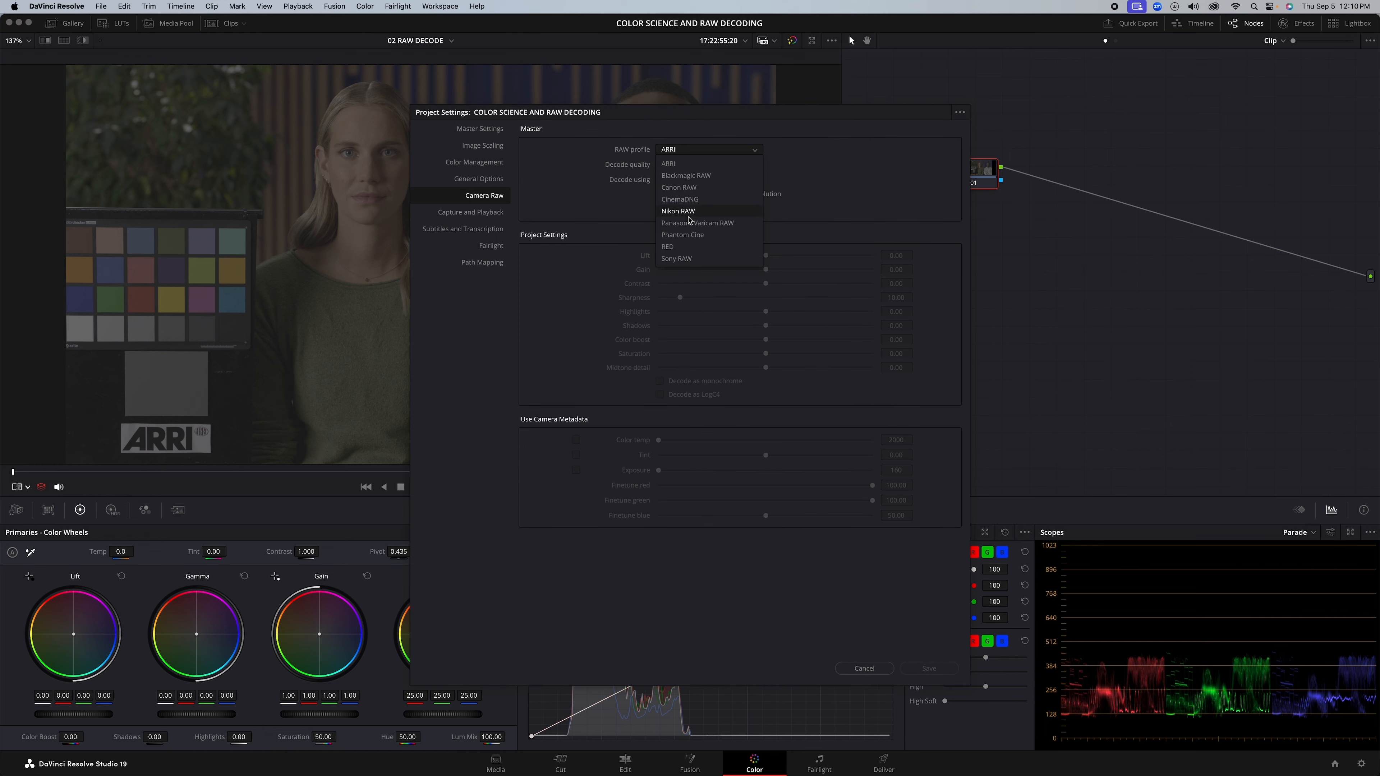
{"action": "left_click", "coordinate": [680, 247]}
Step: Try to reset the project settings' default preset to its defaults
{"action": "left_click", "coordinate": [959, 112]}
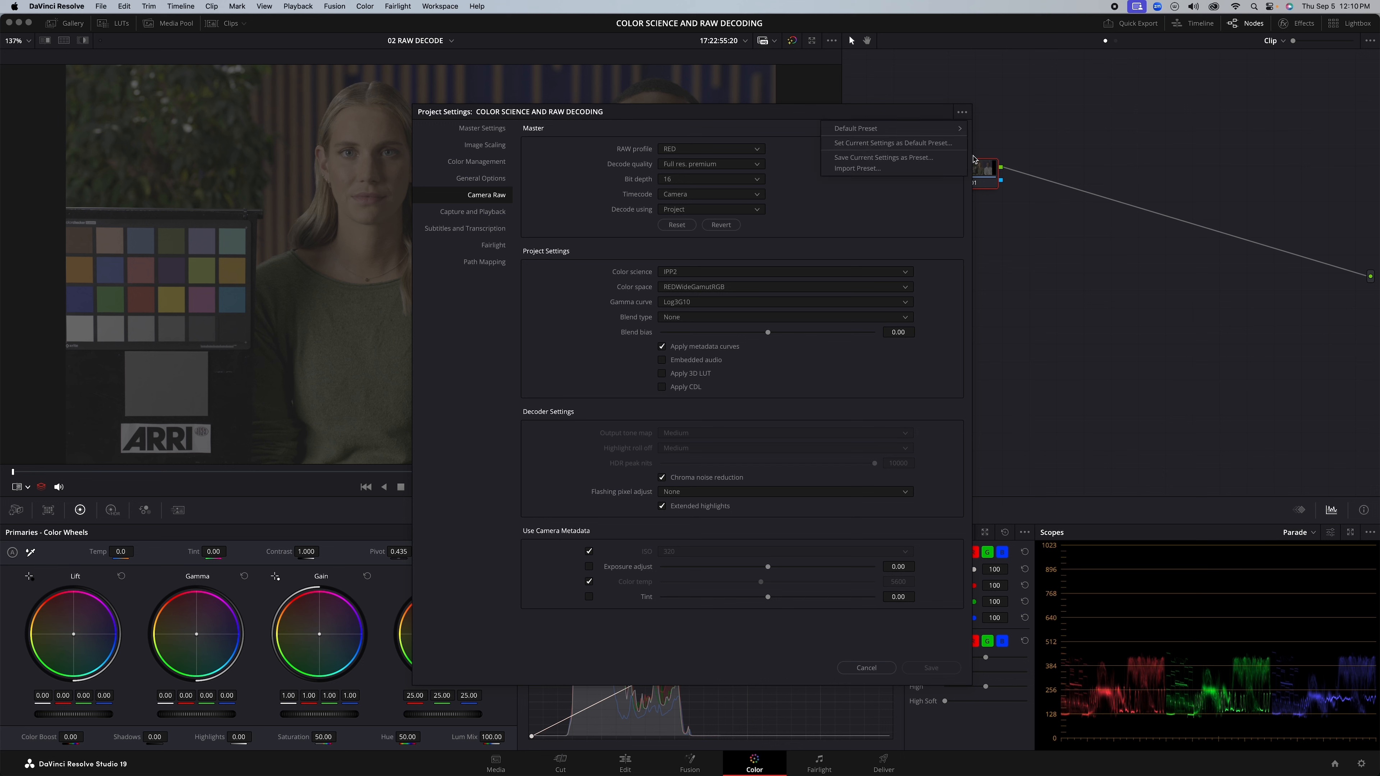
{"action": "mouse_move", "coordinate": [889, 132]}
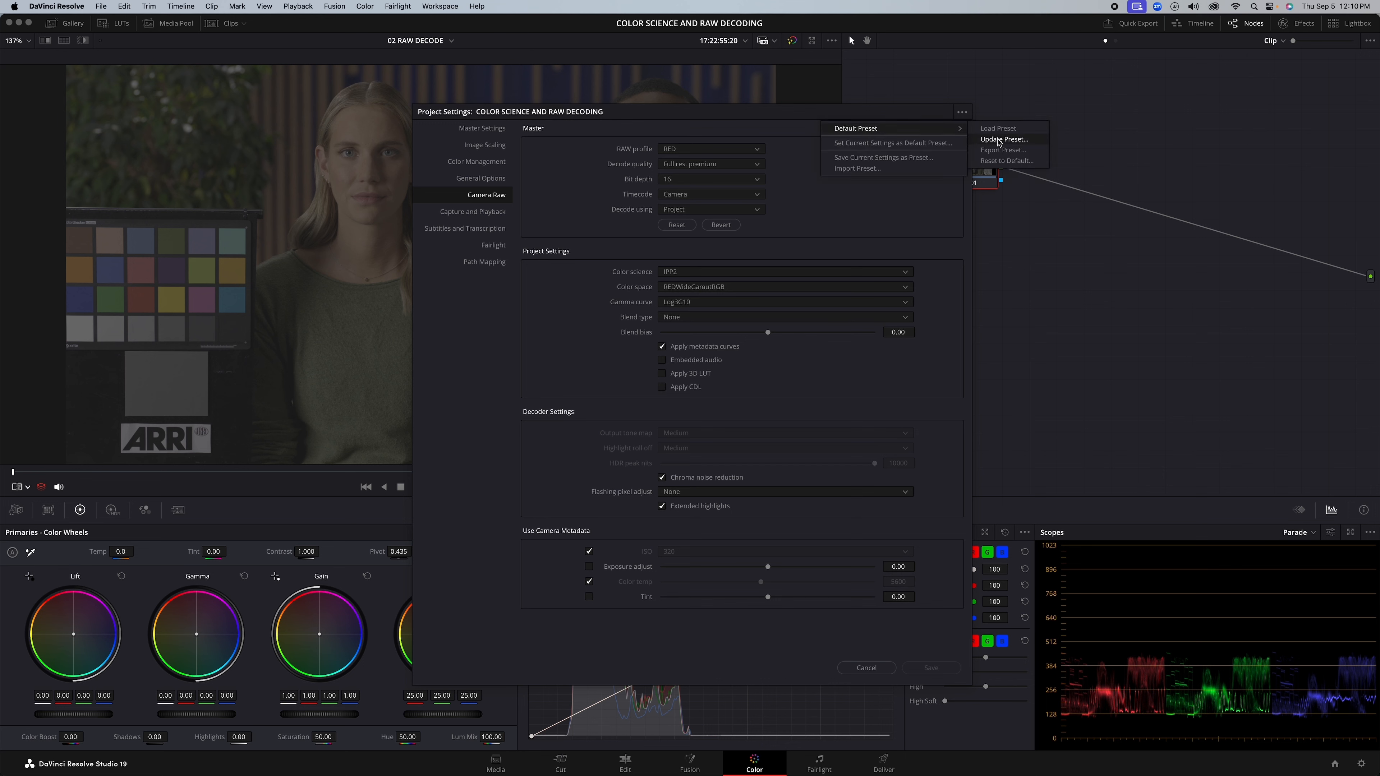
{"action": "left_click", "coordinate": [993, 161]}
{"action": "left_click", "coordinate": [963, 115]}
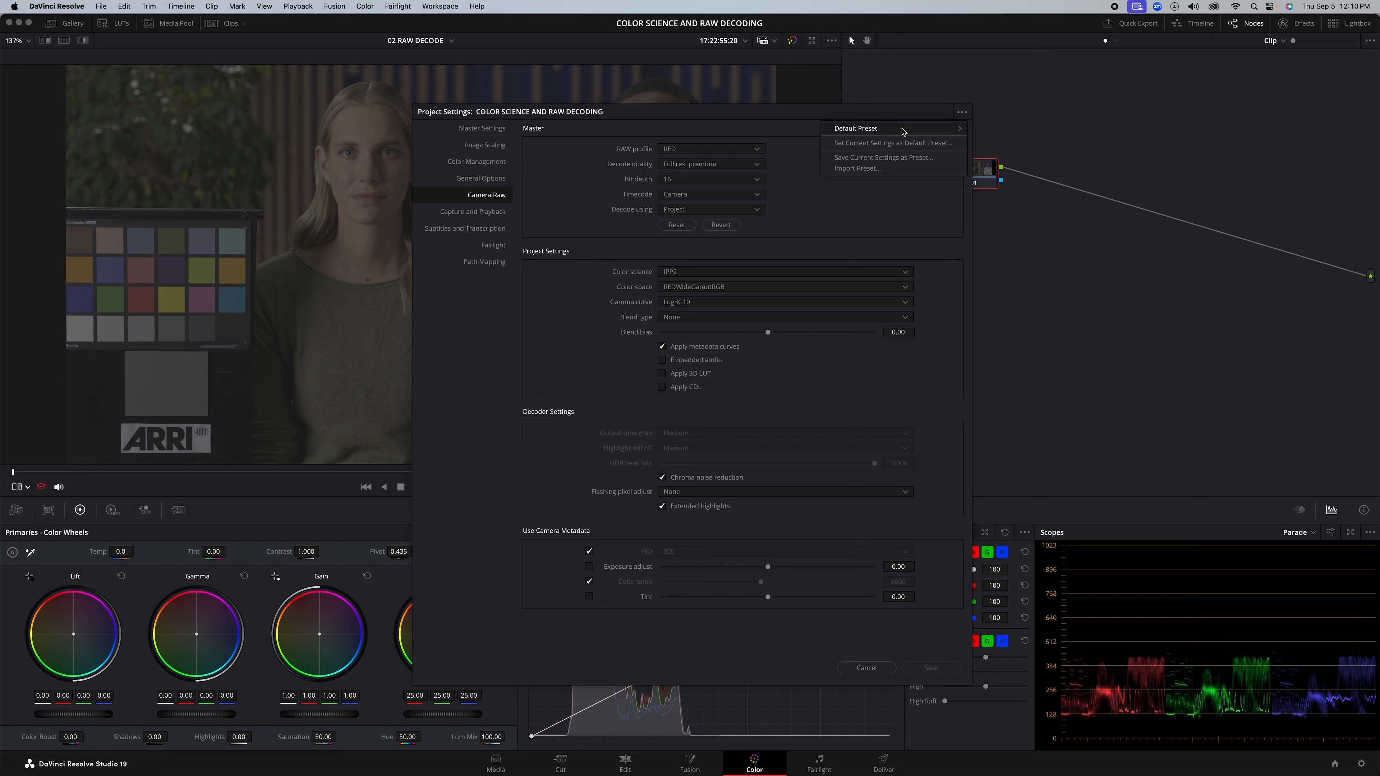
{"action": "mouse_move", "coordinate": [905, 130]}
{"action": "left_click", "coordinate": [999, 161]}
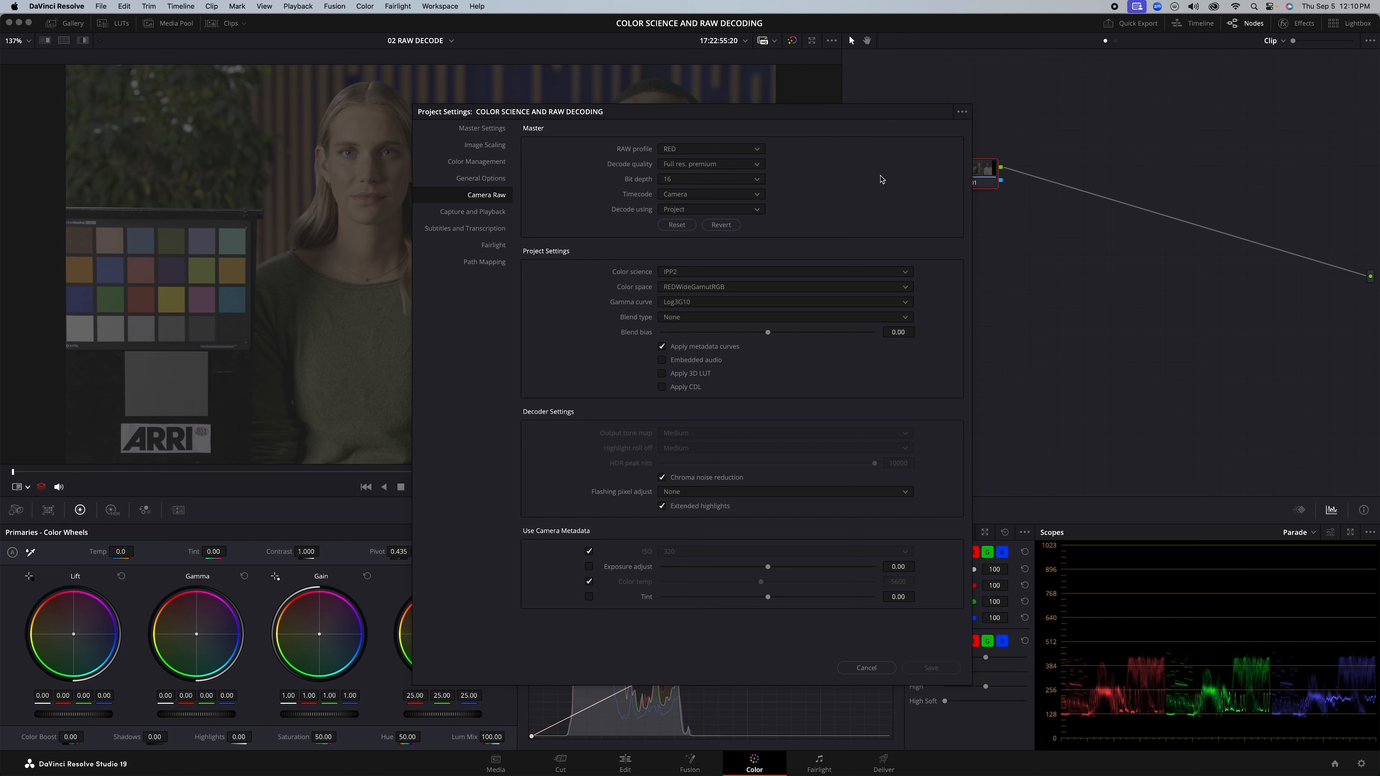
{"action": "left_click", "coordinate": [712, 149]}
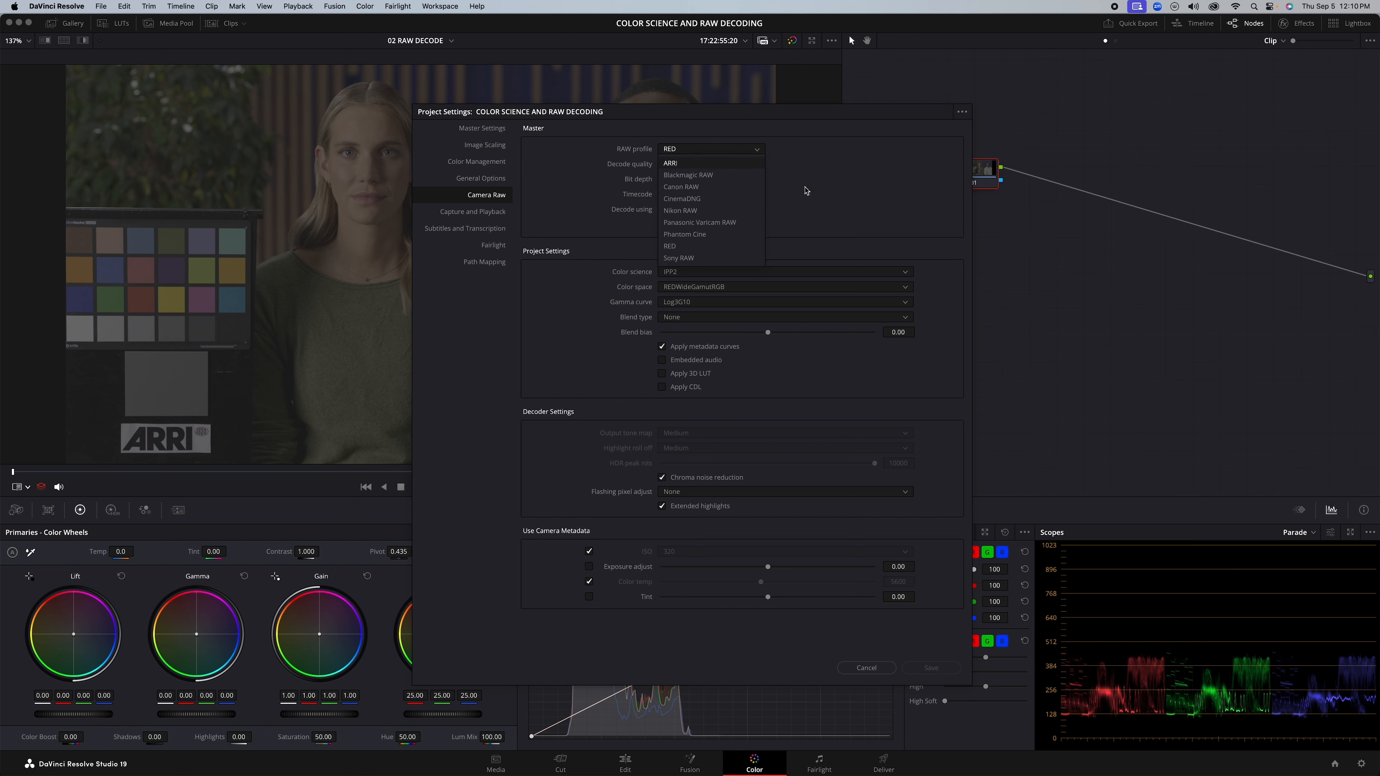
{"action": "left_click", "coordinate": [821, 204]}
{"action": "left_click", "coordinate": [747, 272]}
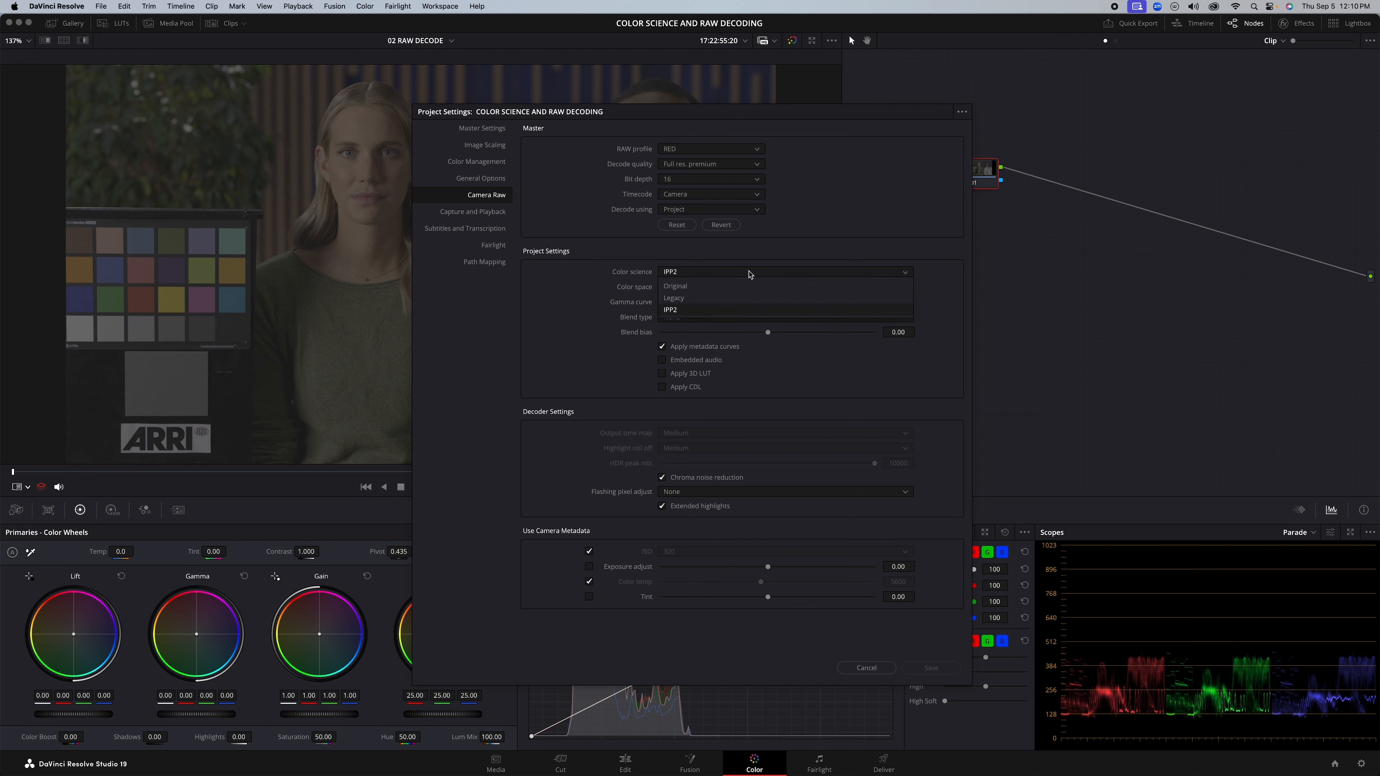
{"action": "left_click", "coordinate": [750, 287]}
{"action": "left_click", "coordinate": [753, 286]}
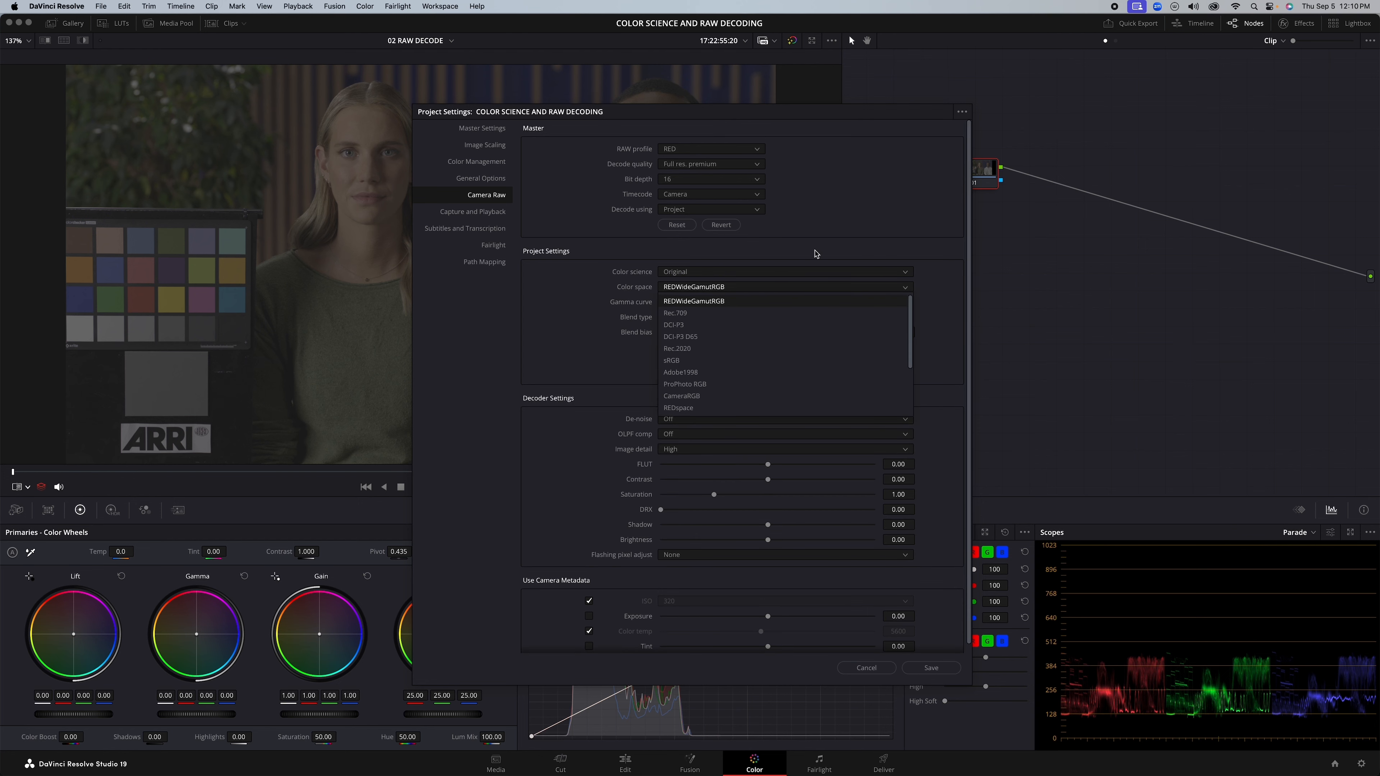
{"action": "left_click", "coordinate": [757, 225]}
Step: Reset the RED camera raw settings to their defaults and save the project settings
{"action": "left_click", "coordinate": [676, 225]}
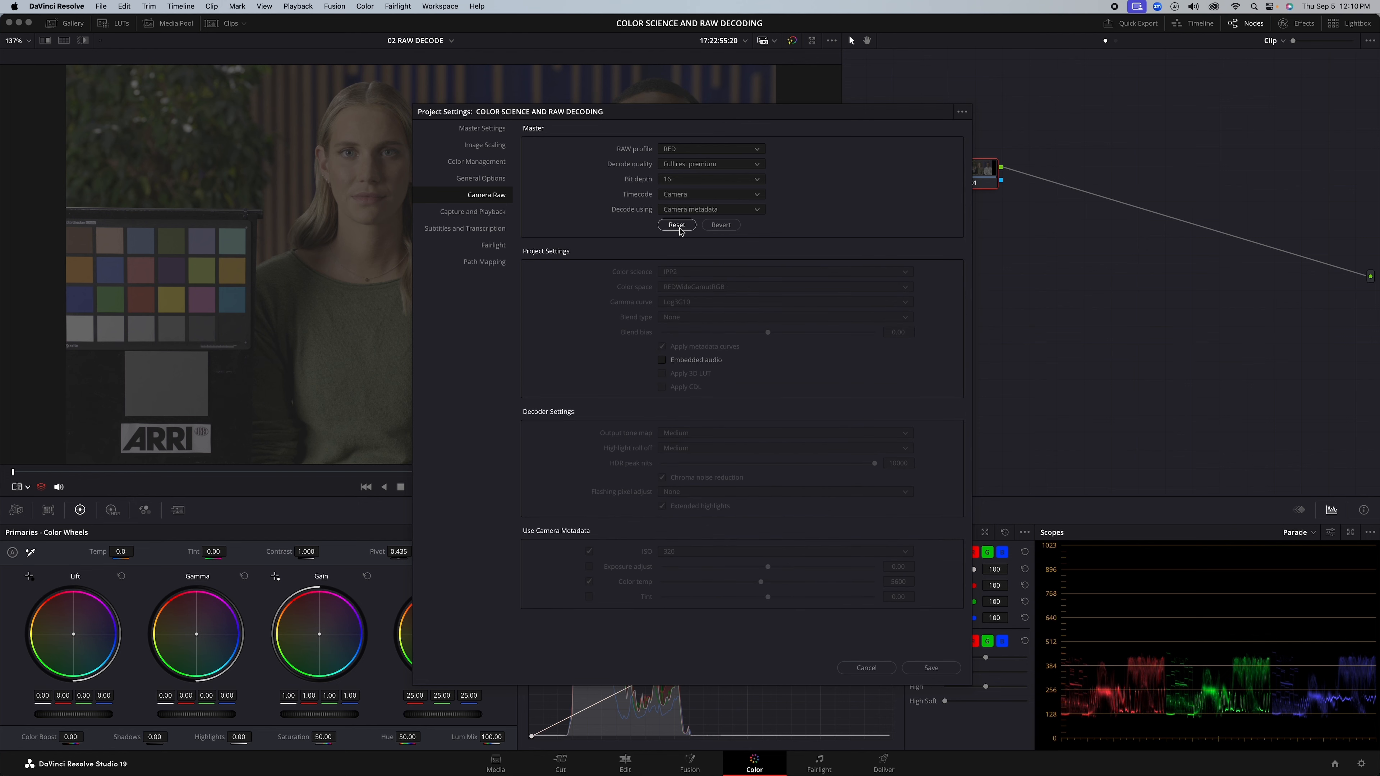
{"action": "left_click", "coordinate": [930, 668]}
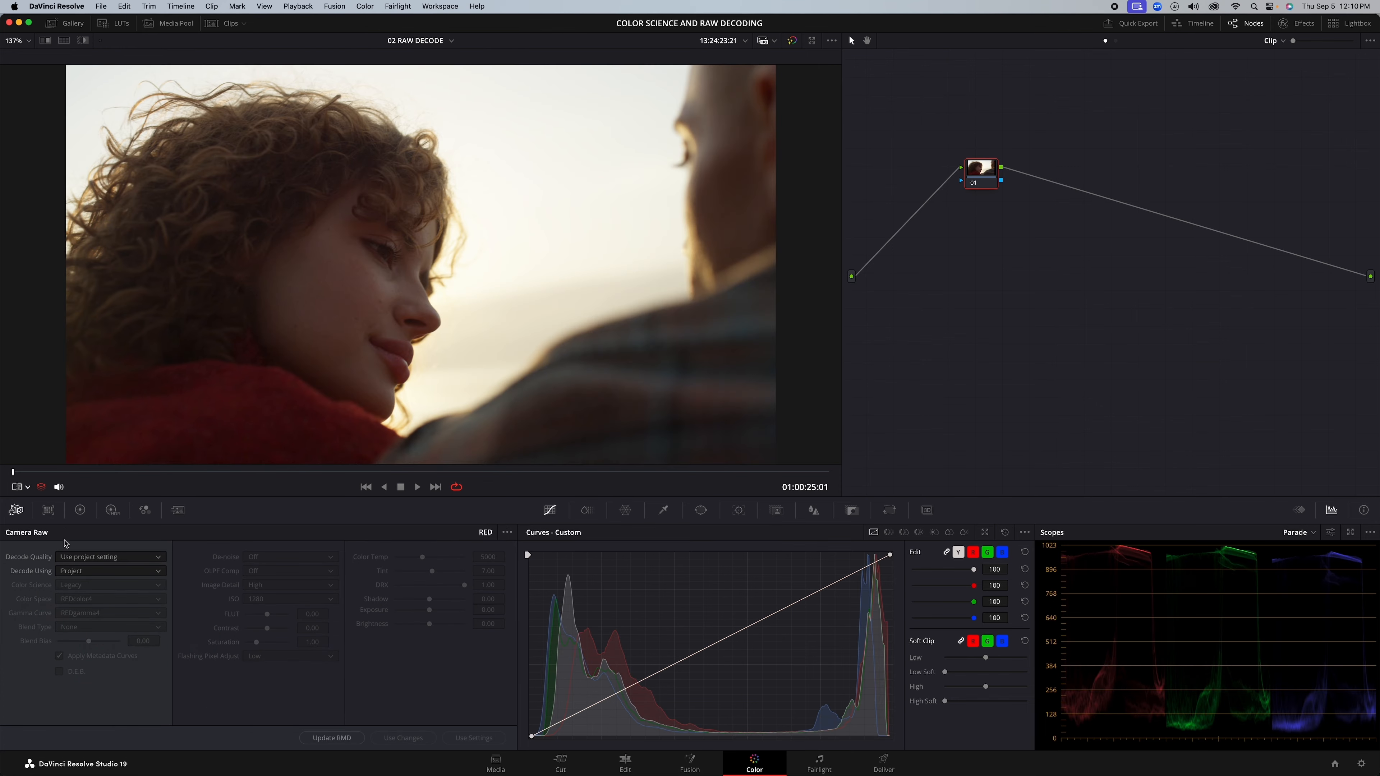
Step: Show the Camera Raw palette for the RED clip and display the timeline's clip thumbnails
{"action": "left_click", "coordinate": [82, 511]}
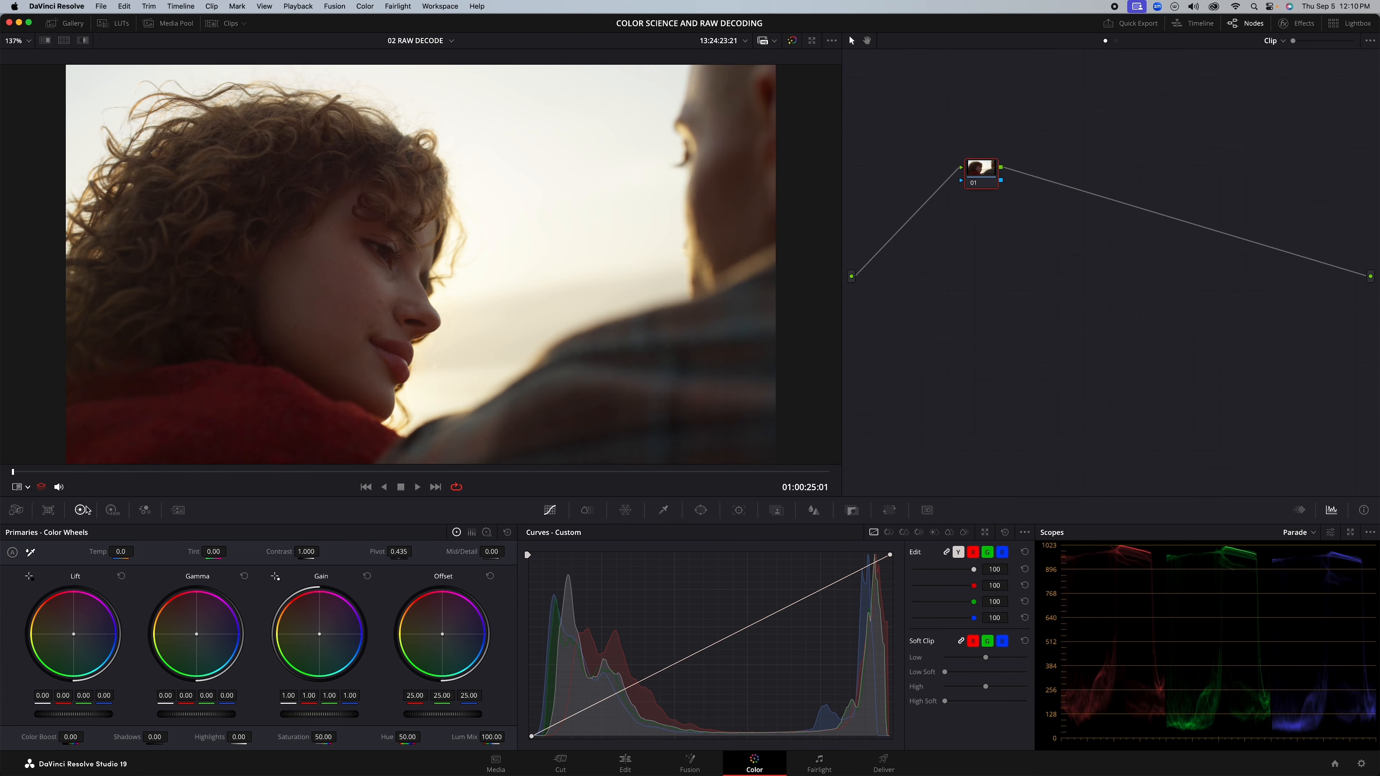
{"action": "left_click", "coordinate": [16, 510]}
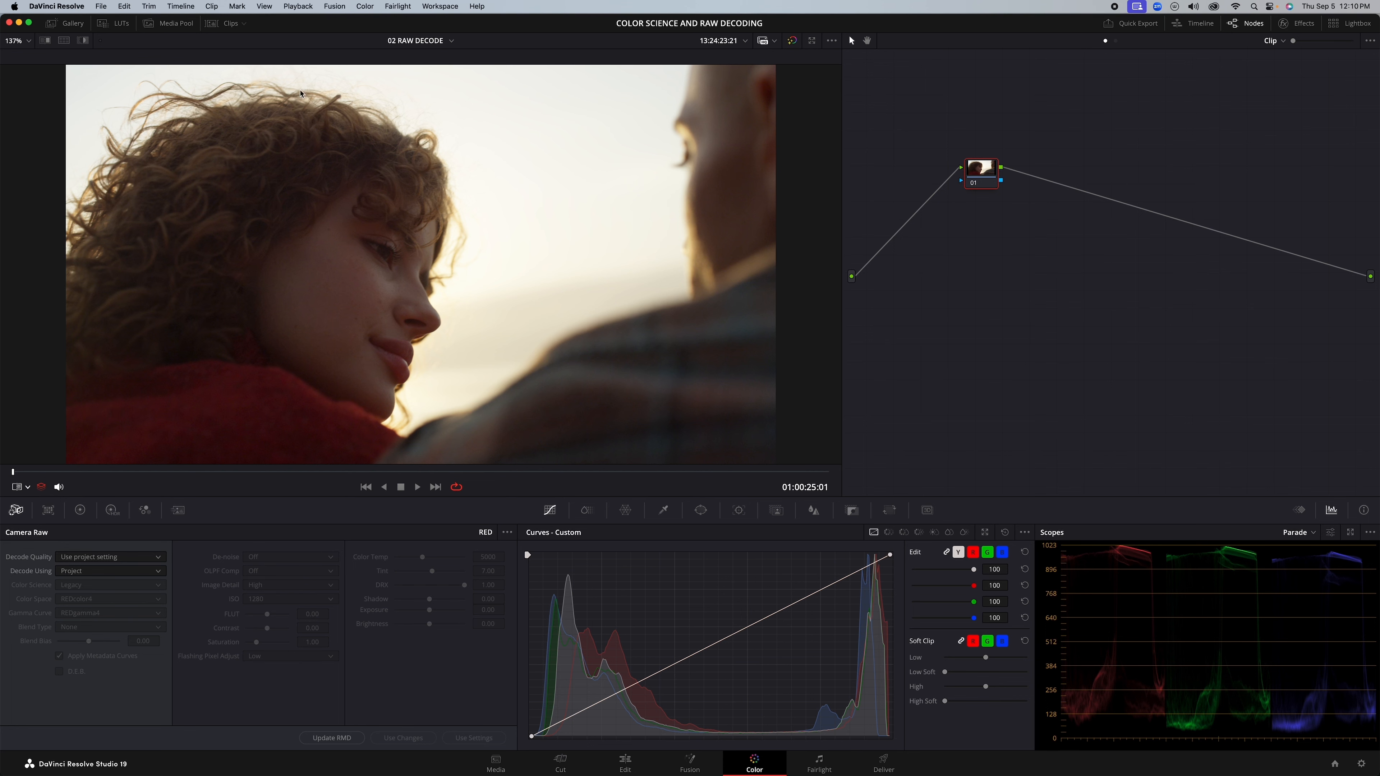
{"action": "left_click", "coordinate": [222, 24]}
Step: Compare the images and Camera Raw controls of the ARRIRAW, Blackmagic RAW and RED clips
{"action": "left_click", "coordinate": [112, 472]}
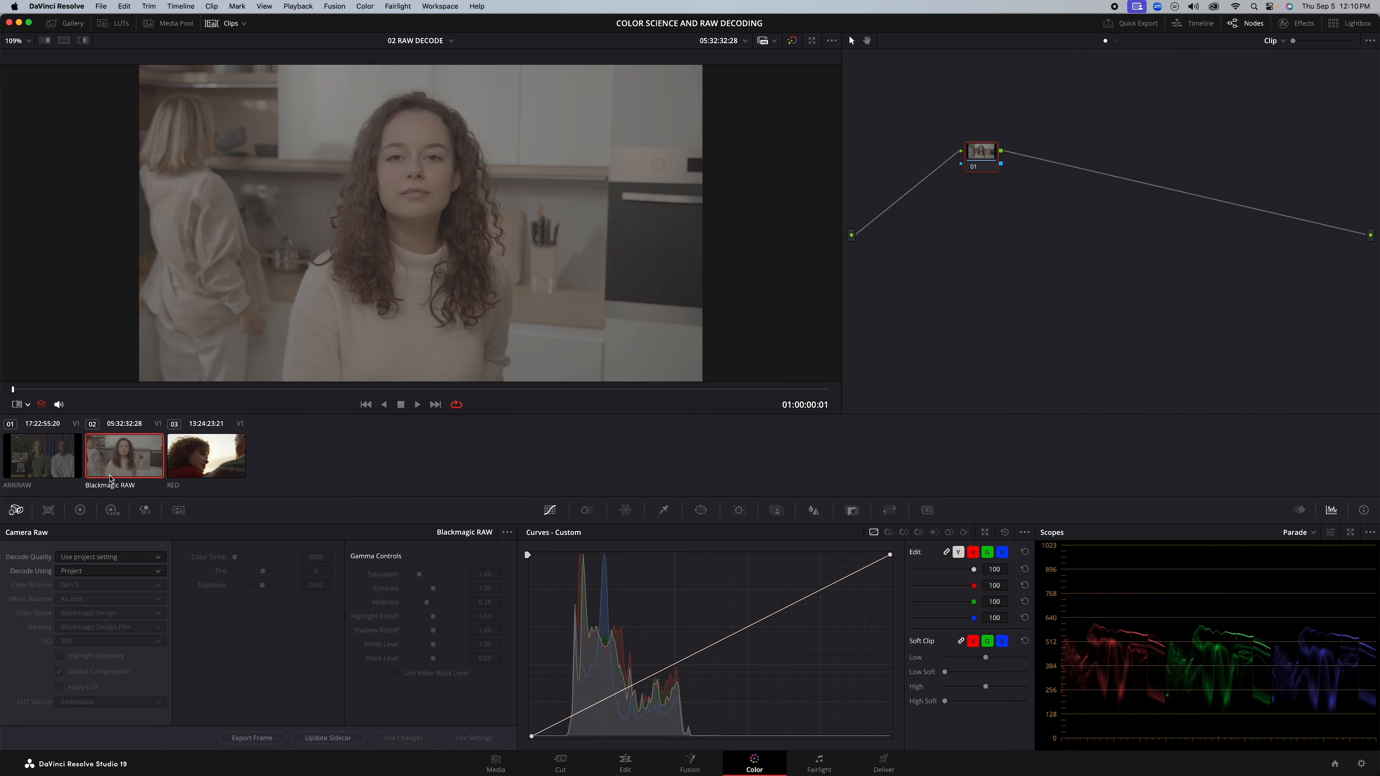
{"action": "left_click", "coordinate": [184, 470]}
{"action": "left_click", "coordinate": [59, 460]}
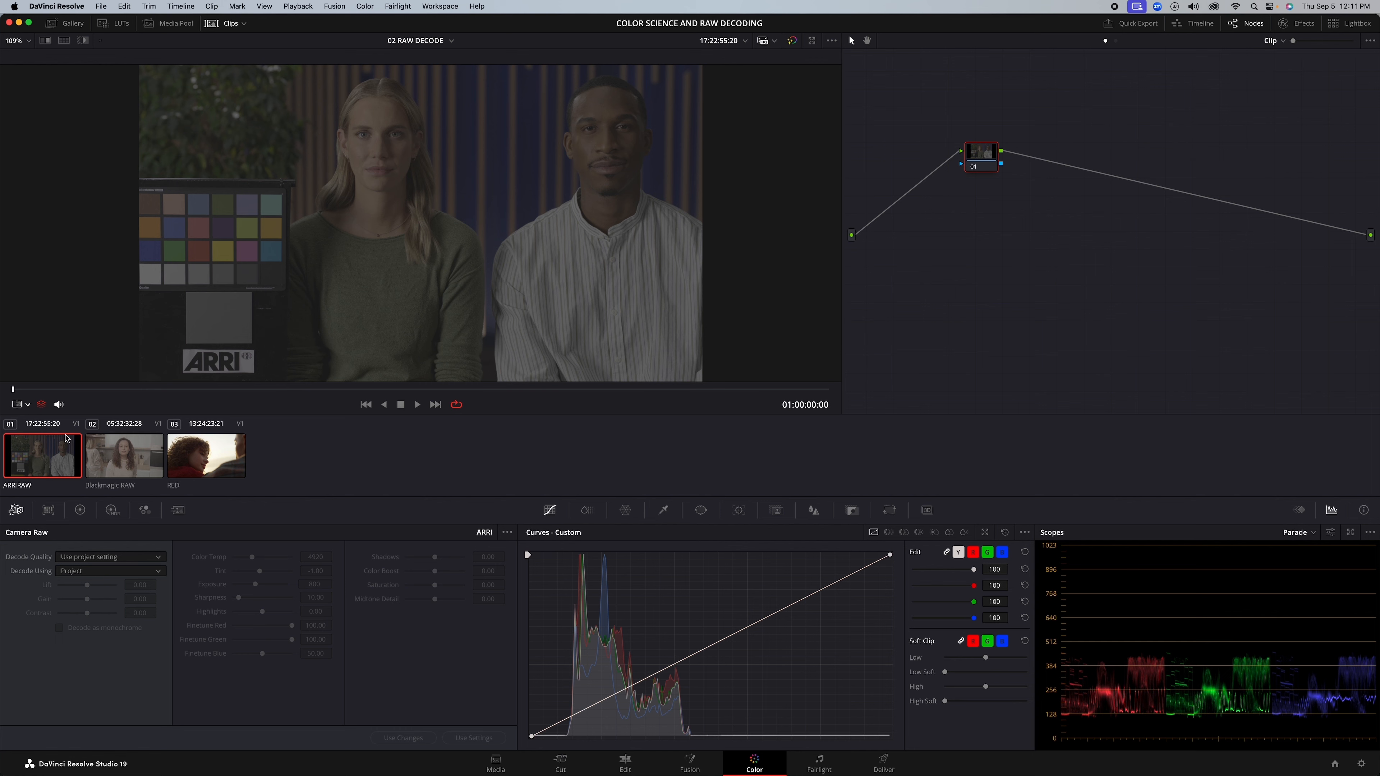
{"action": "left_click", "coordinate": [126, 465]}
{"action": "left_click", "coordinate": [195, 471]}
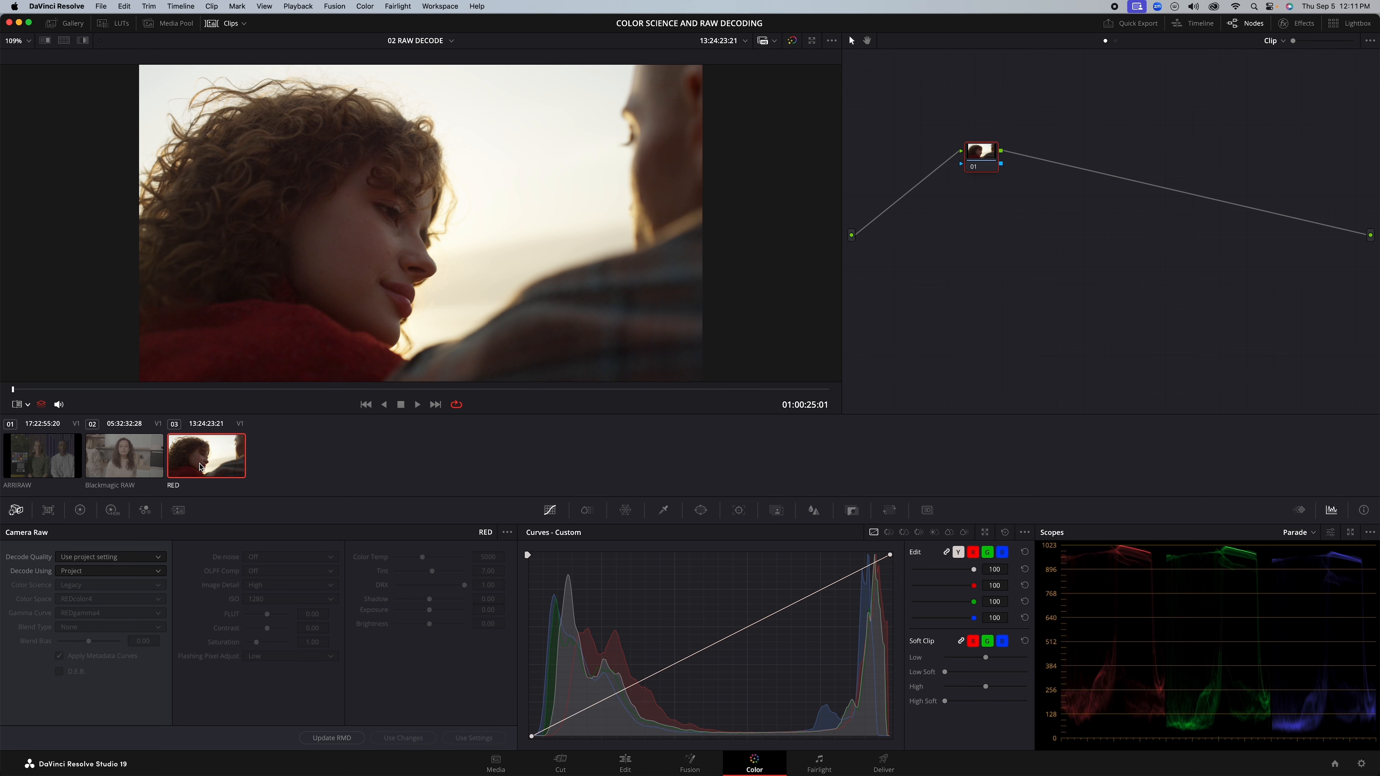
{"action": "left_click", "coordinate": [76, 439]}
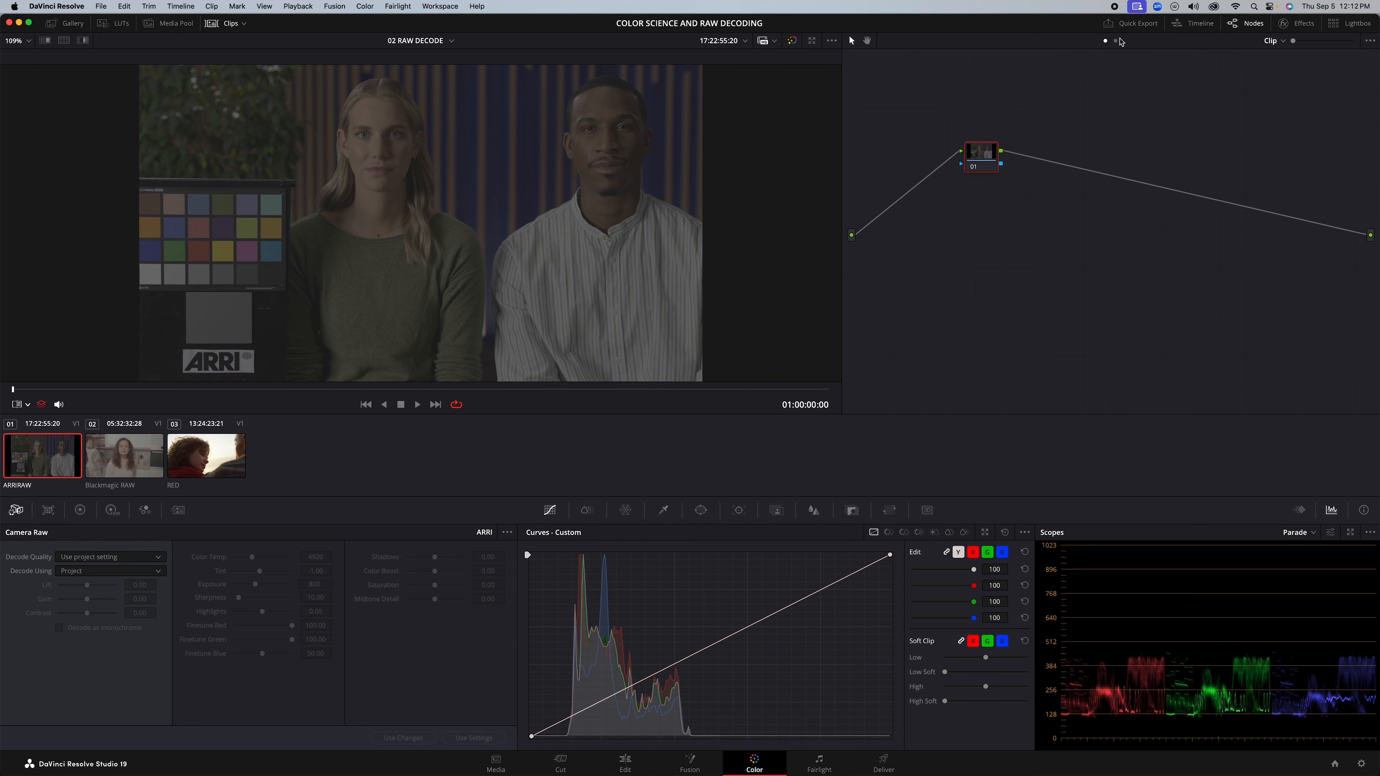
Step: Add a serial node to the timeline-level node graph and apply a Color Space Transform effect to it
{"action": "left_click", "coordinate": [1115, 41]}
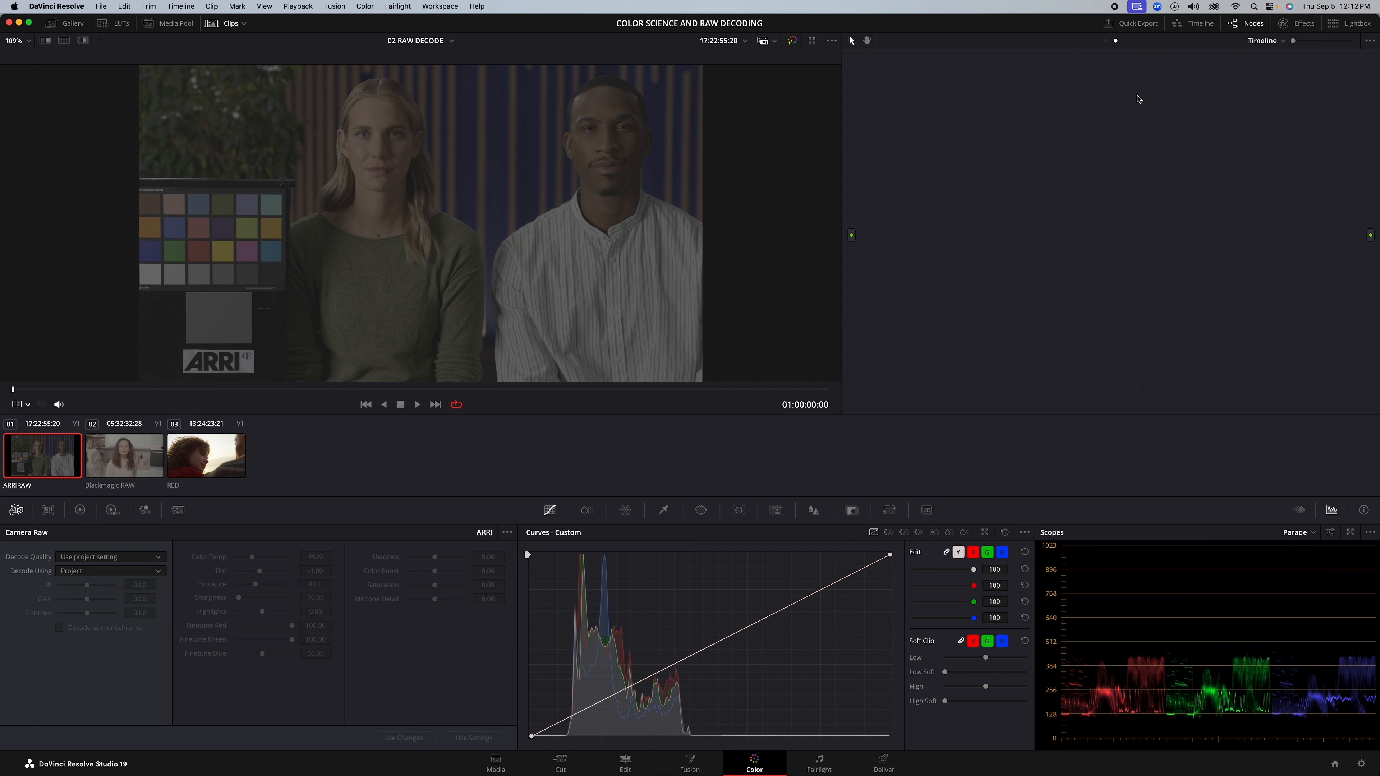
{"action": "key", "text": "alt+s"}
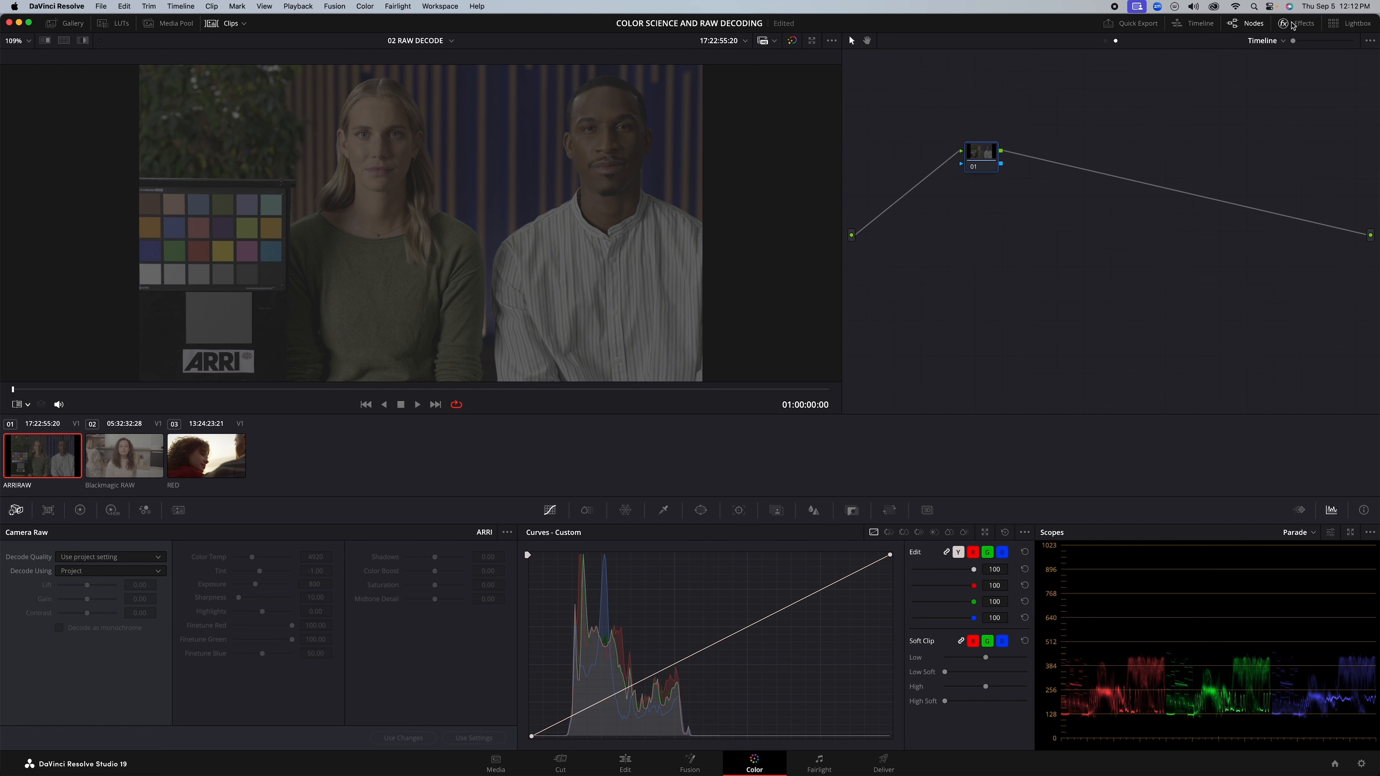
{"action": "left_click", "coordinate": [1298, 23]}
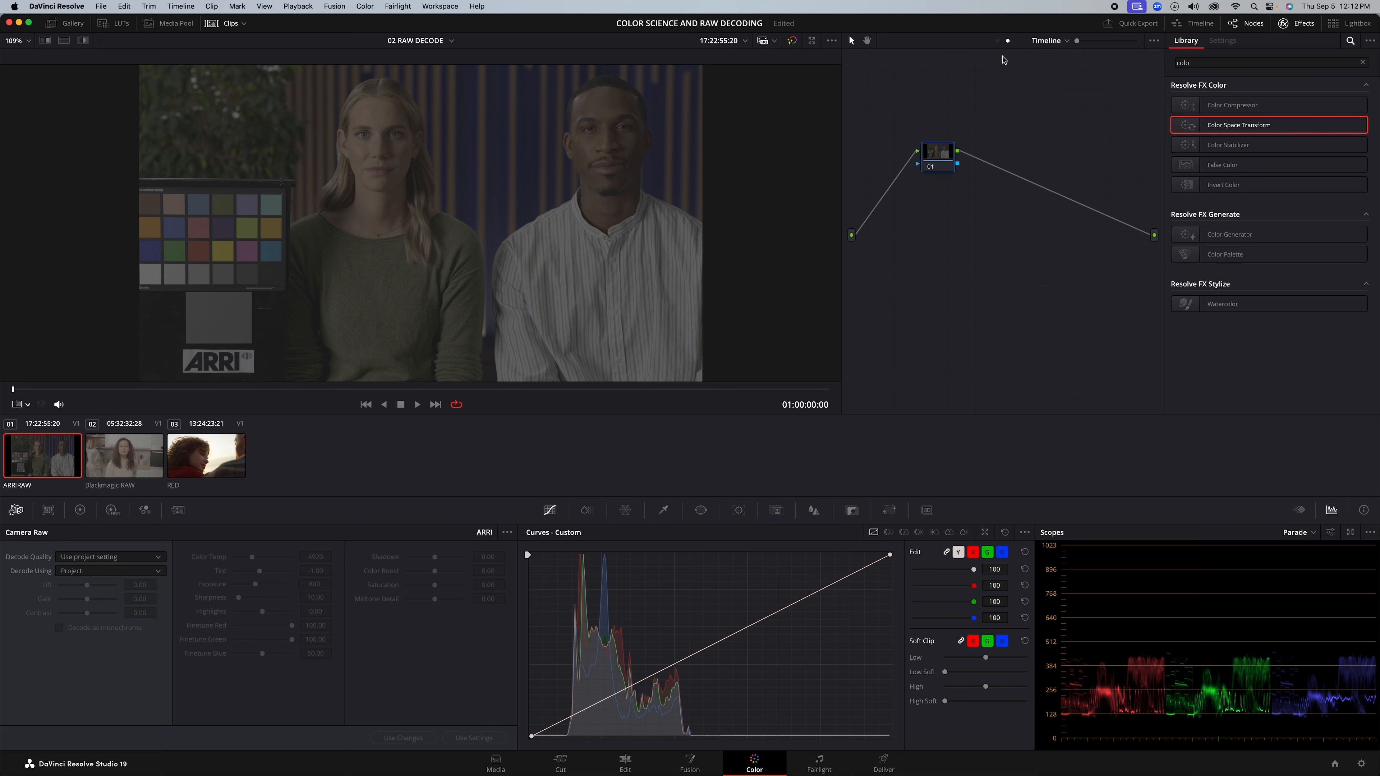
{"action": "left_click_drag", "start_coordinate": [1191, 125], "coordinate": [925, 156]}
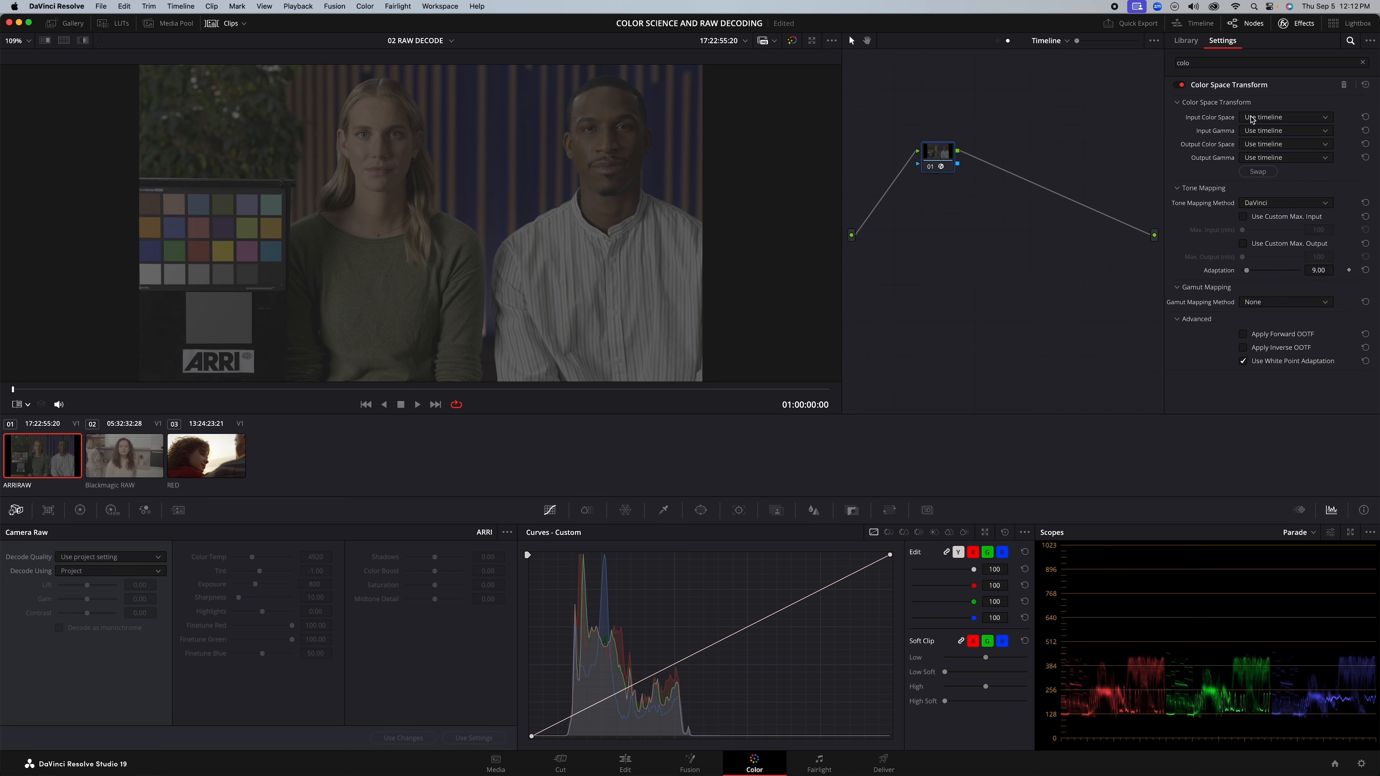
Step: Set the Color Space Transform input to DaVinci Wide Gamut and DaVinci Intermediate, and its output to Rec.709 with Gamma 2.4
{"action": "left_click", "coordinate": [1251, 118]}
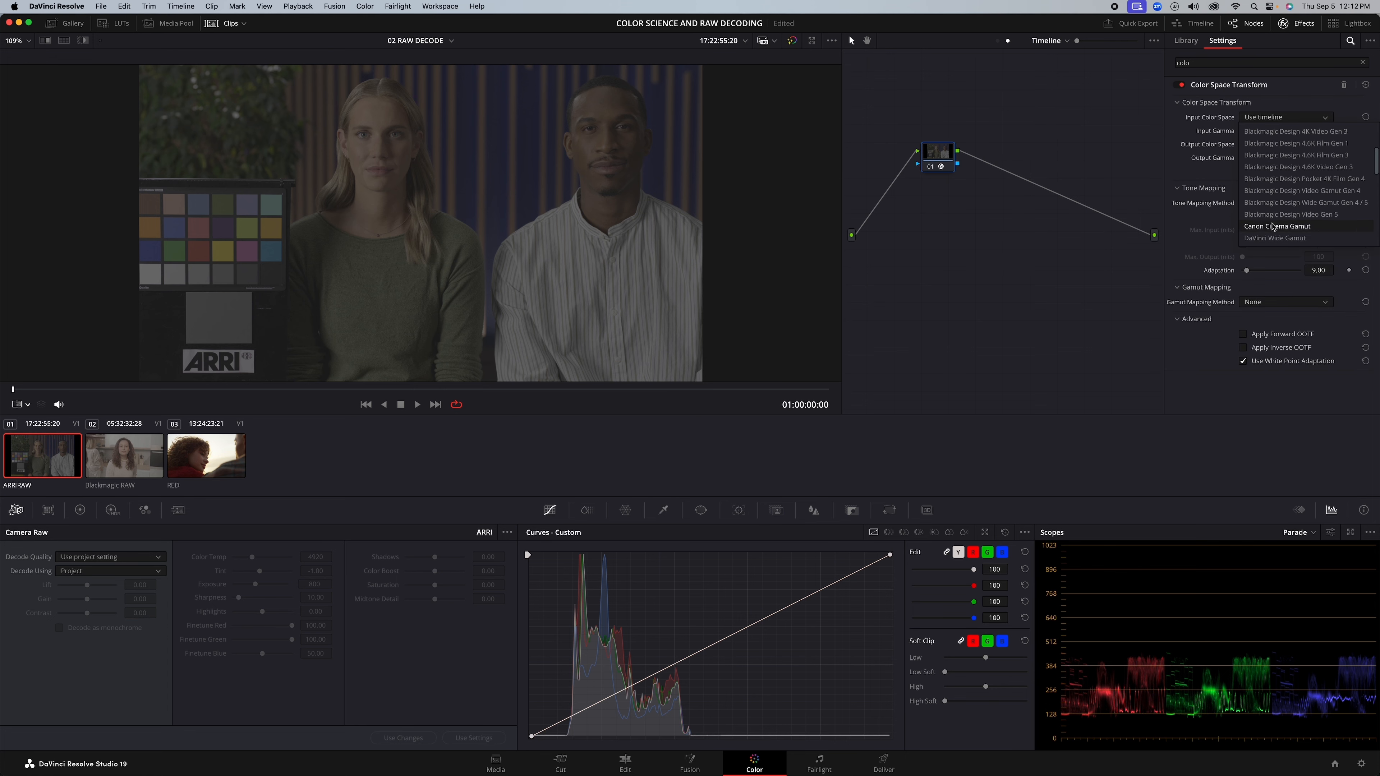
{"action": "left_click", "coordinate": [1275, 239]}
{"action": "left_click", "coordinate": [1271, 130]}
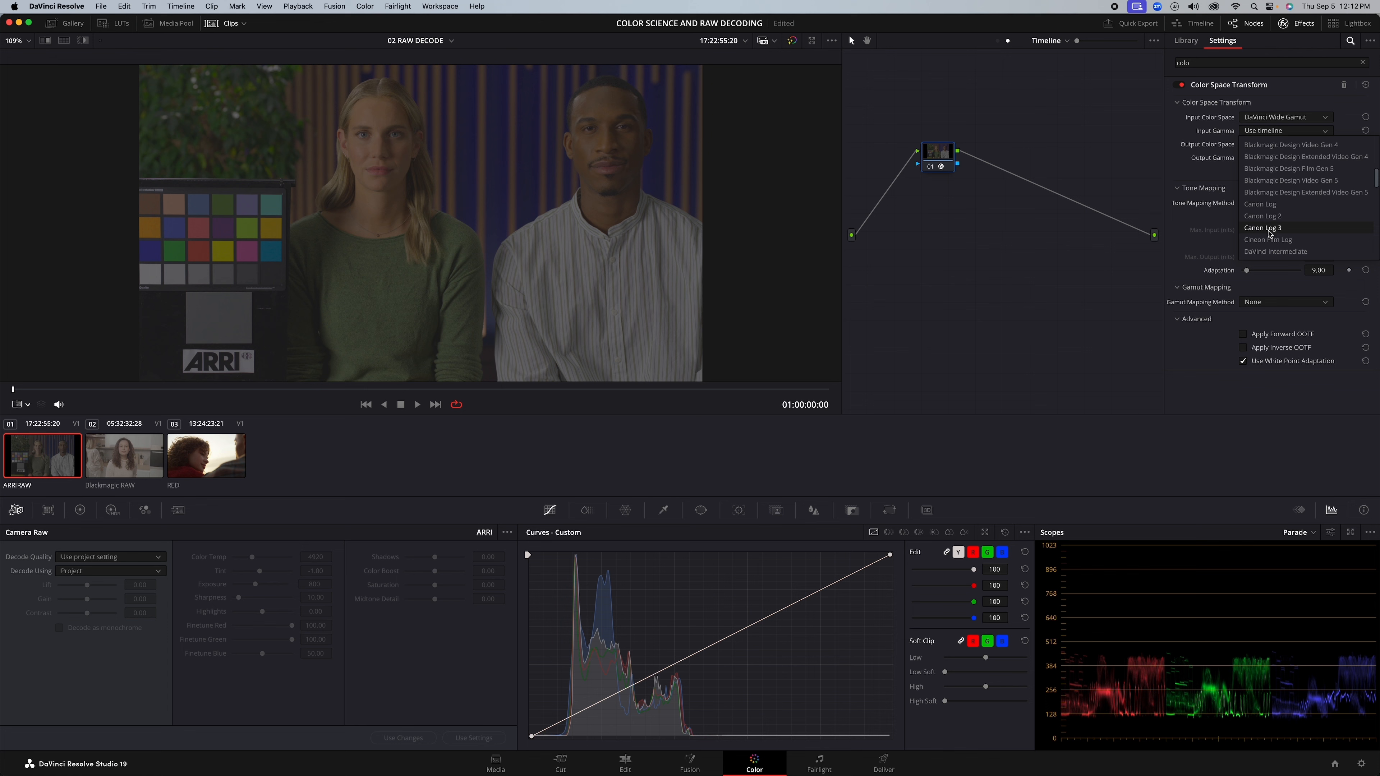
{"action": "left_click", "coordinate": [1272, 251]}
{"action": "left_click", "coordinate": [1264, 144]}
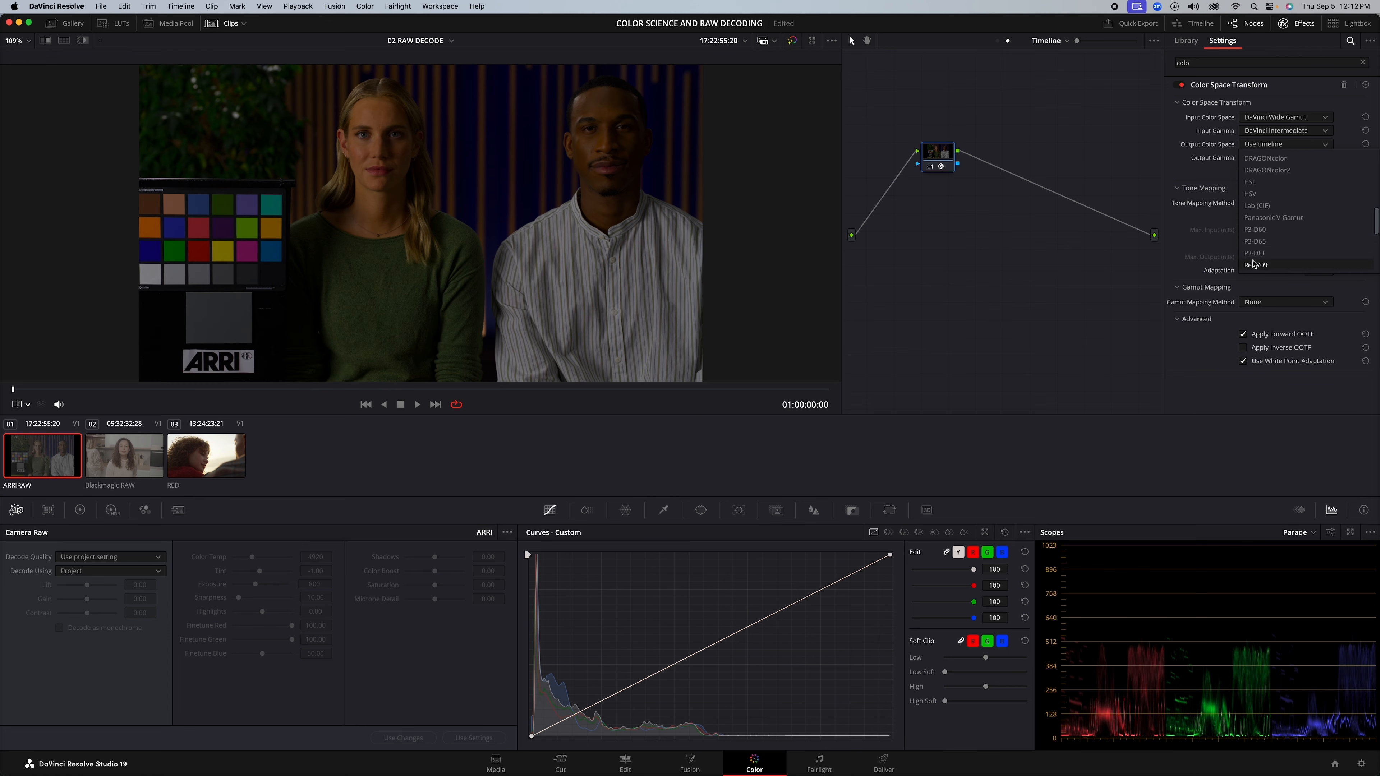
{"action": "left_click", "coordinate": [1253, 265]}
{"action": "left_click", "coordinate": [1267, 157]}
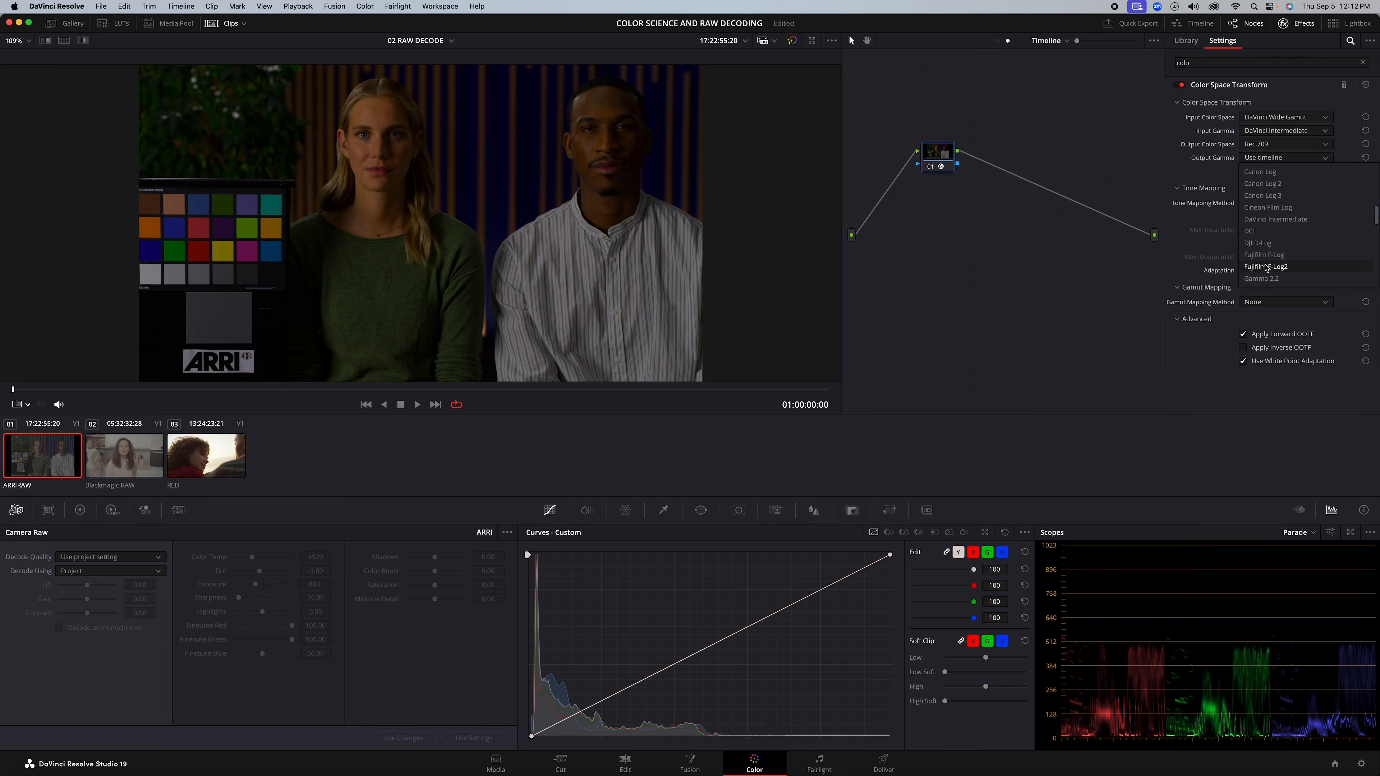
{"action": "left_click", "coordinate": [1276, 247]}
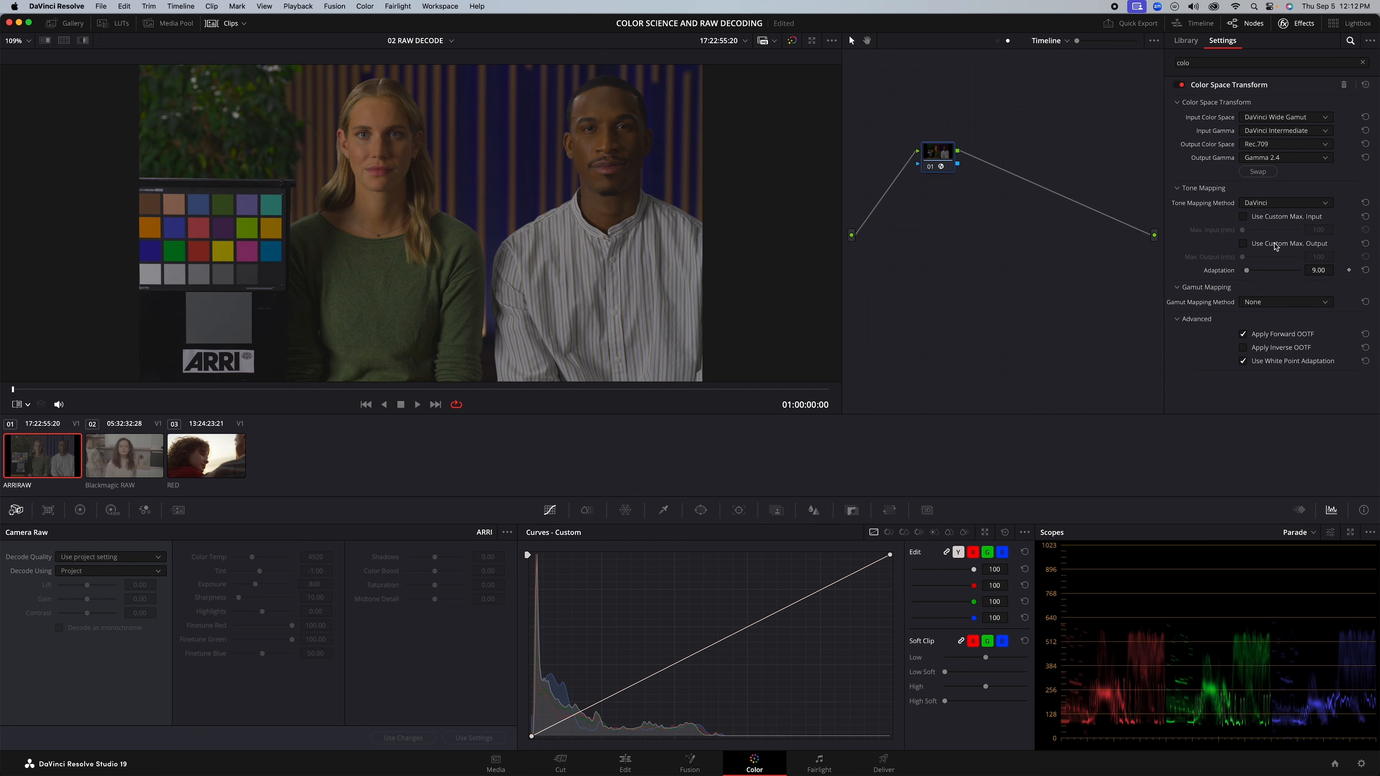
Step: Hide the effects library and label the timeline node ODT
{"action": "left_click", "coordinate": [1297, 23]}
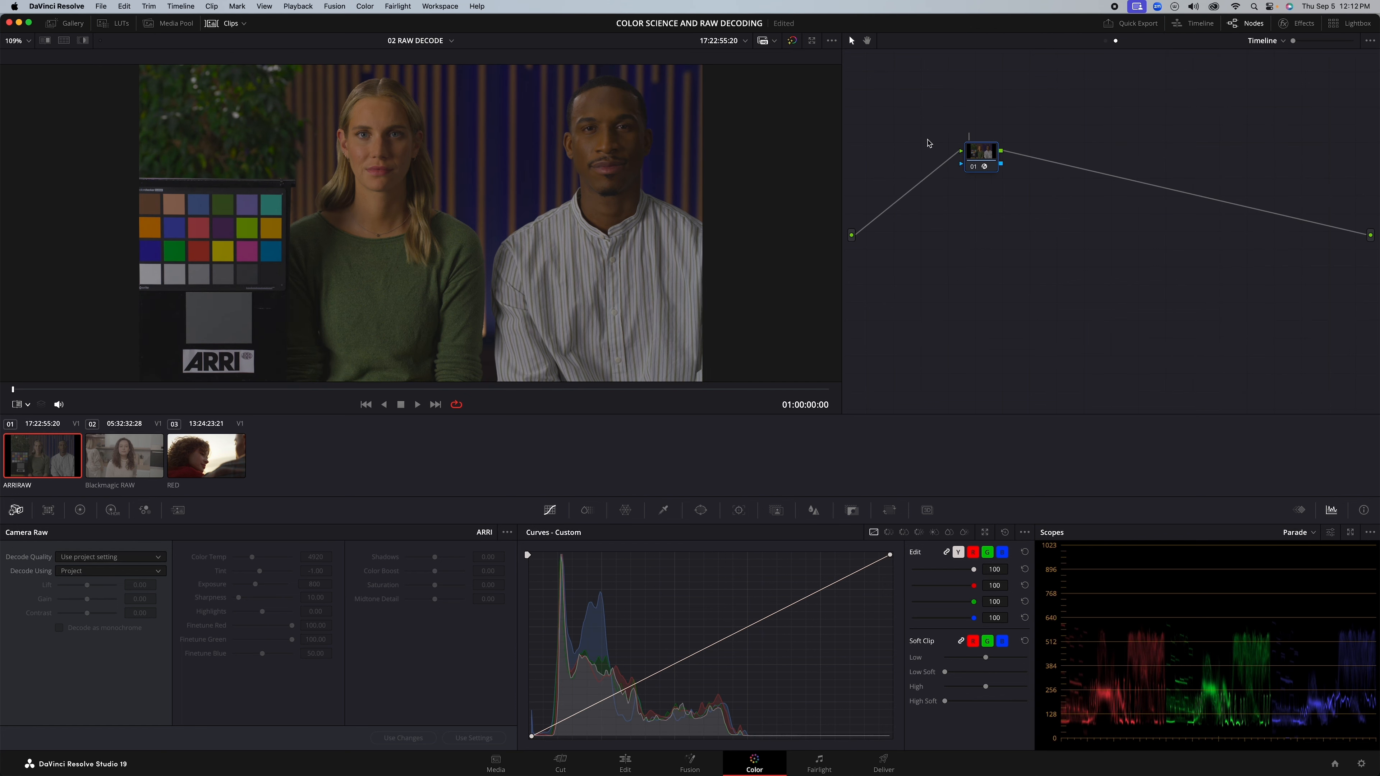
{"action": "type", "text": "ODT"}
{"action": "key", "text": "Return"}
Step: Examine how the ODT node affects the Blackmagic RAW, RED and ARRIRAW clips
{"action": "left_click", "coordinate": [140, 461]}
{"action": "left_click", "coordinate": [206, 454]}
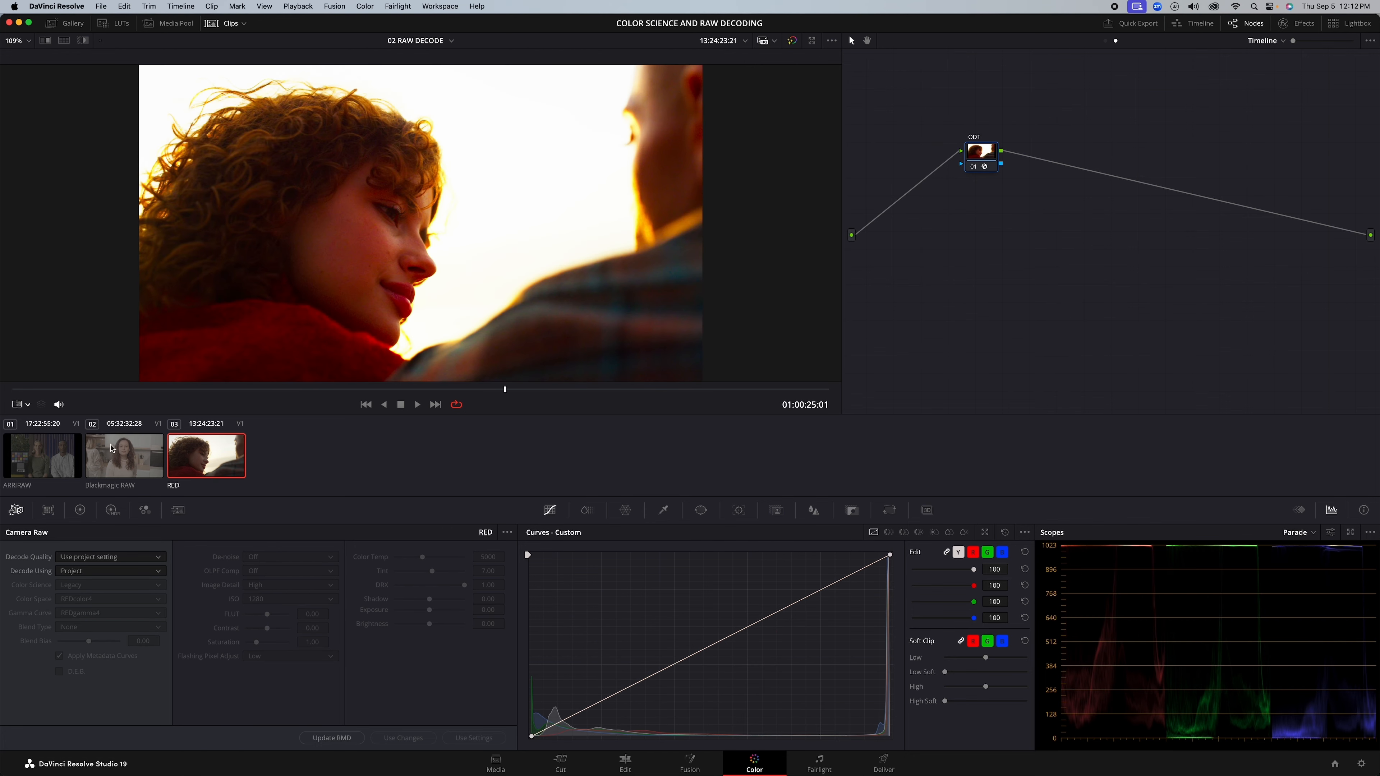
{"action": "left_click", "coordinate": [124, 455]}
{"action": "left_click", "coordinate": [54, 456]}
{"action": "left_click", "coordinate": [197, 449]}
{"action": "left_click", "coordinate": [154, 479]}
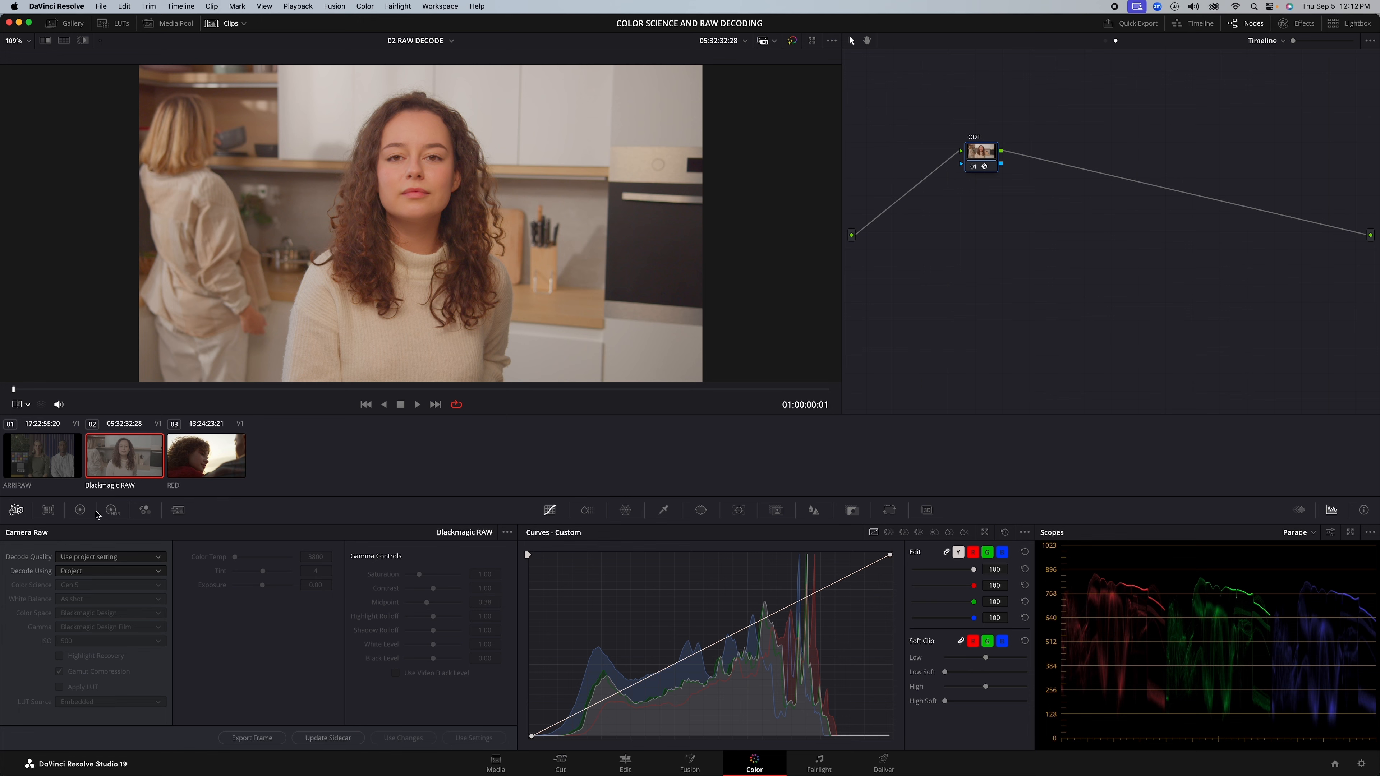
{"action": "left_click", "coordinate": [69, 478]}
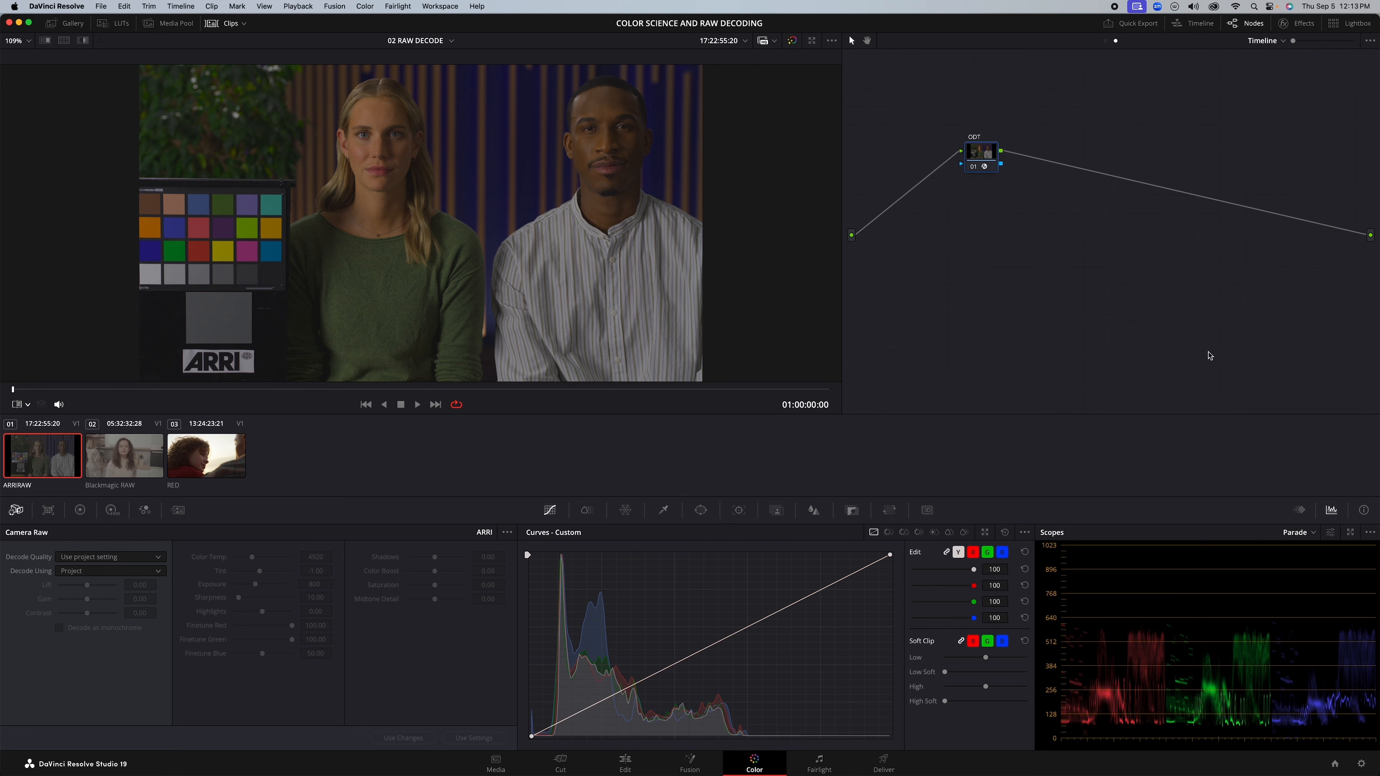
Step: Return to the clip-level node graph and set the RAW profile to ARRI in the project's Camera Raw settings
{"action": "left_click", "coordinate": [1105, 41]}
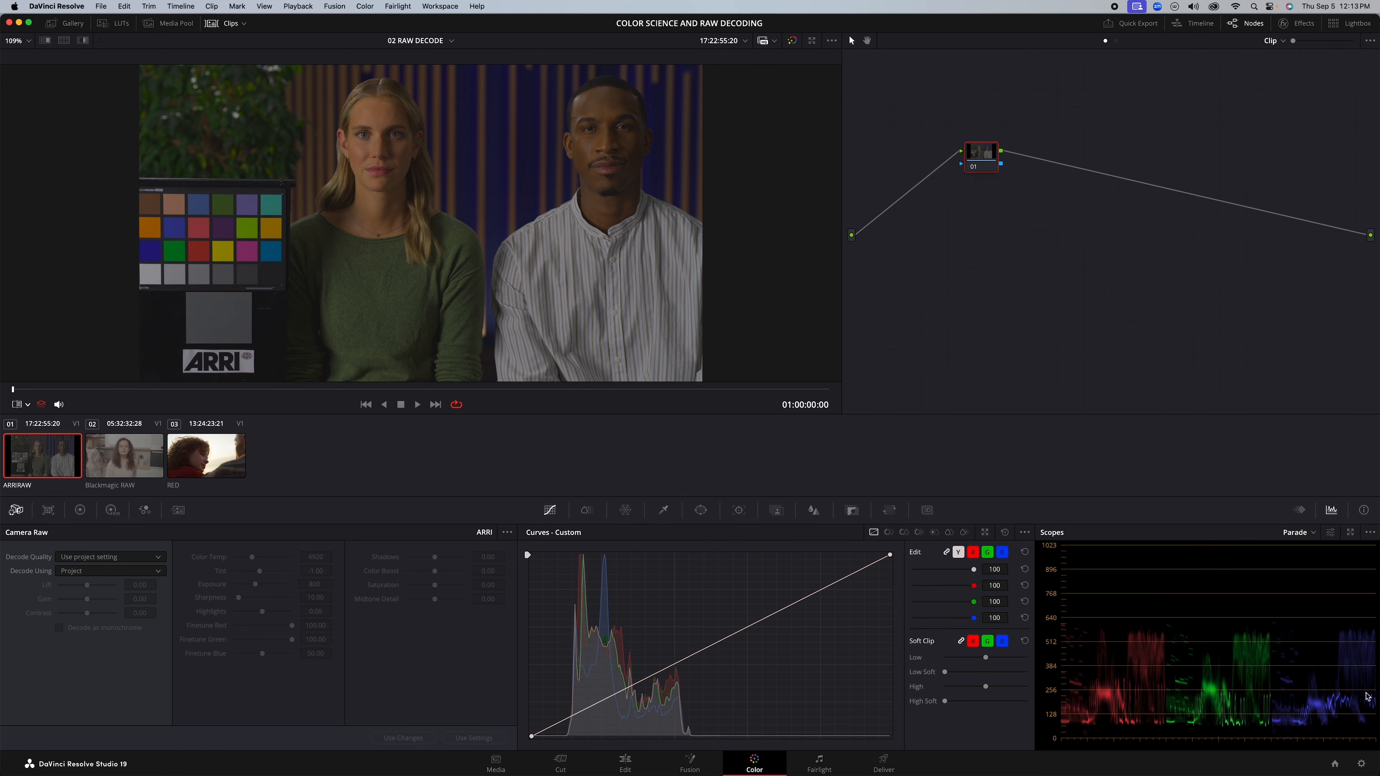
{"action": "left_click", "coordinate": [1362, 764]}
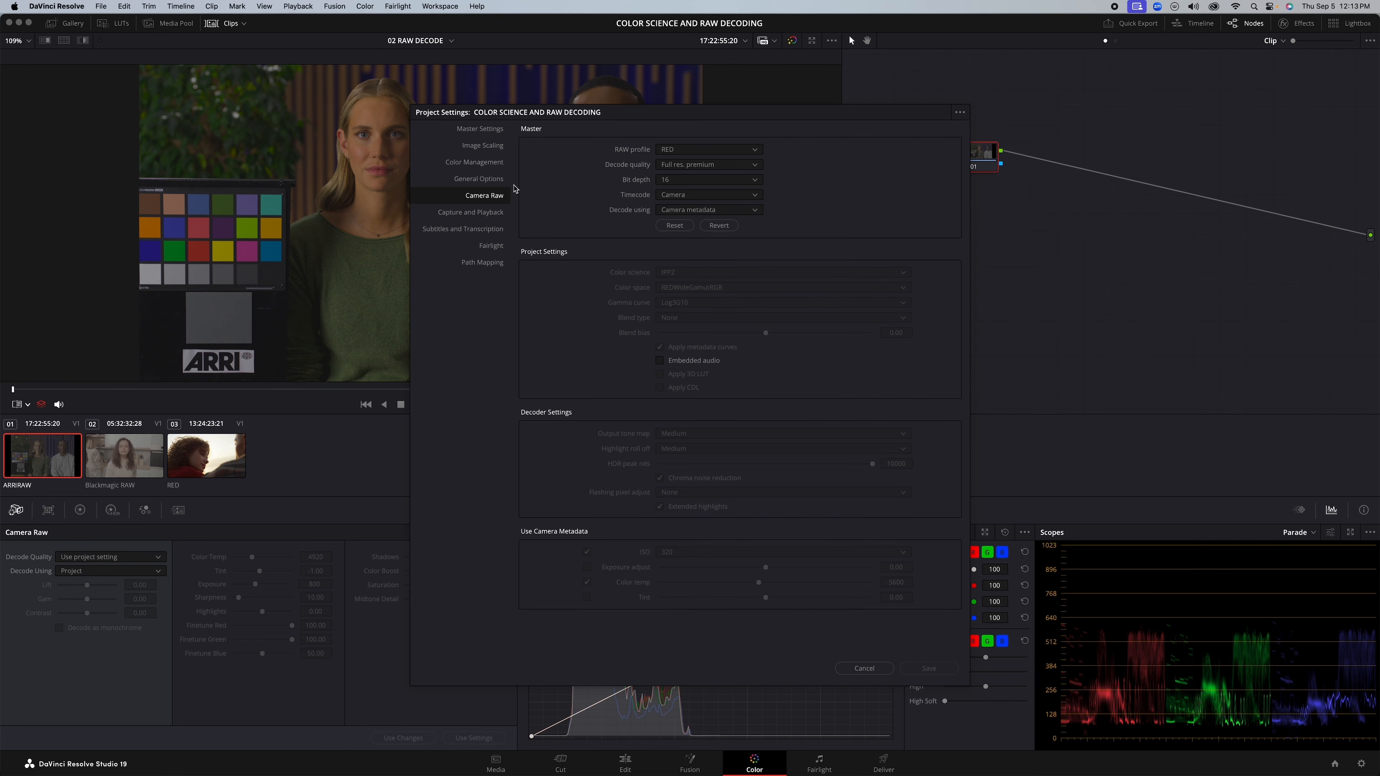
{"action": "left_click", "coordinate": [502, 196]}
{"action": "left_click", "coordinate": [719, 151]}
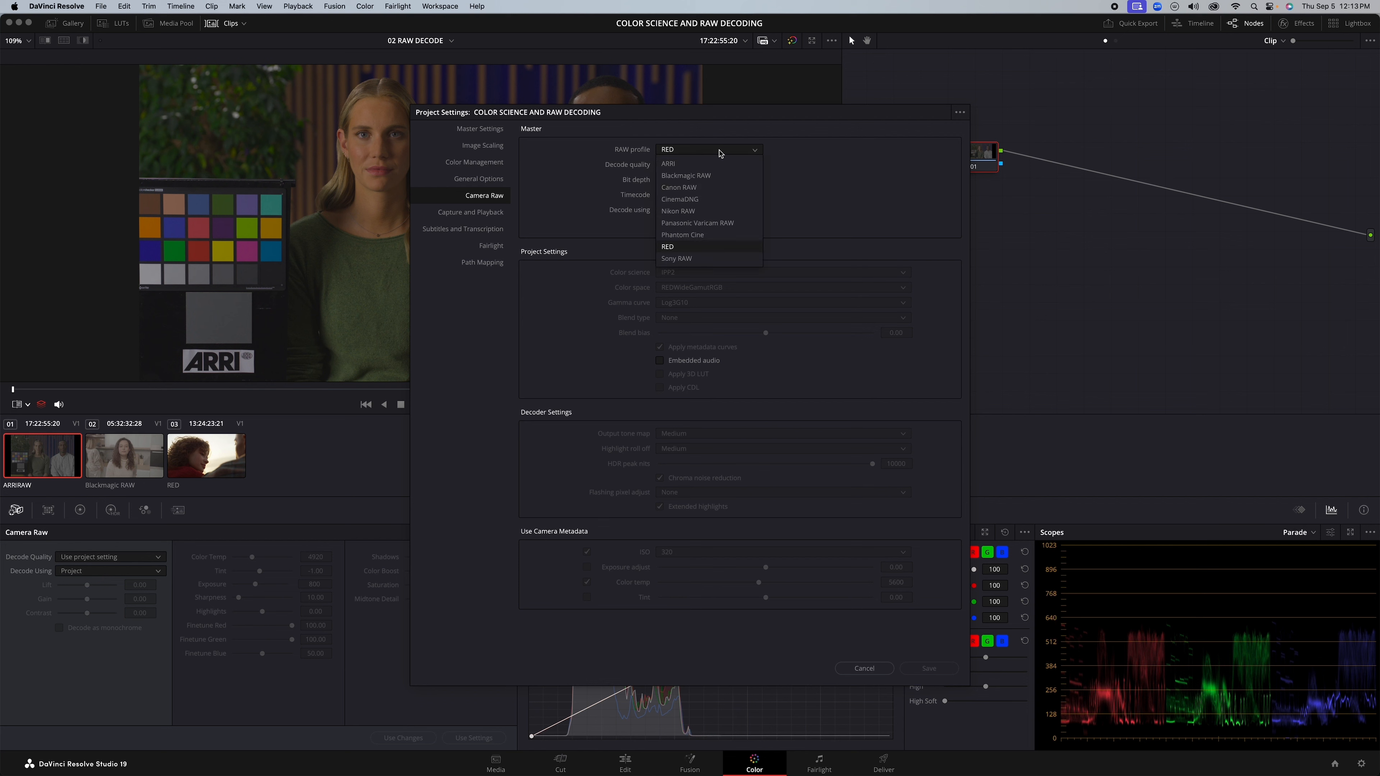
{"action": "left_click", "coordinate": [707, 165]}
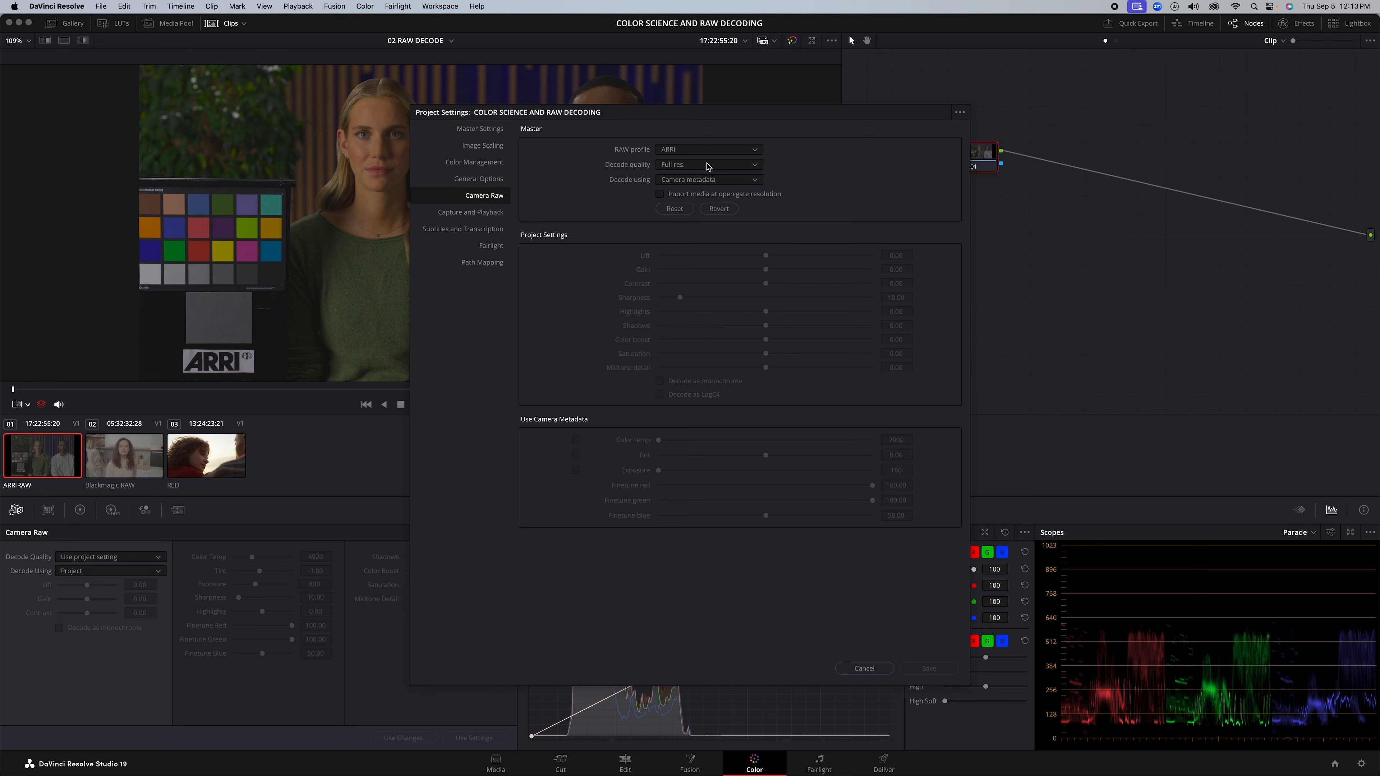
Step: Examine the available camera RAW profiles while keeping ARRI as the active one
{"action": "left_click", "coordinate": [674, 152]}
{"action": "left_click", "coordinate": [687, 146]}
{"action": "left_click", "coordinate": [686, 153]}
{"action": "left_click", "coordinate": [681, 168]}
{"action": "left_click", "coordinate": [723, 153]}
{"action": "left_click", "coordinate": [818, 163]}
{"action": "left_click", "coordinate": [674, 150]}
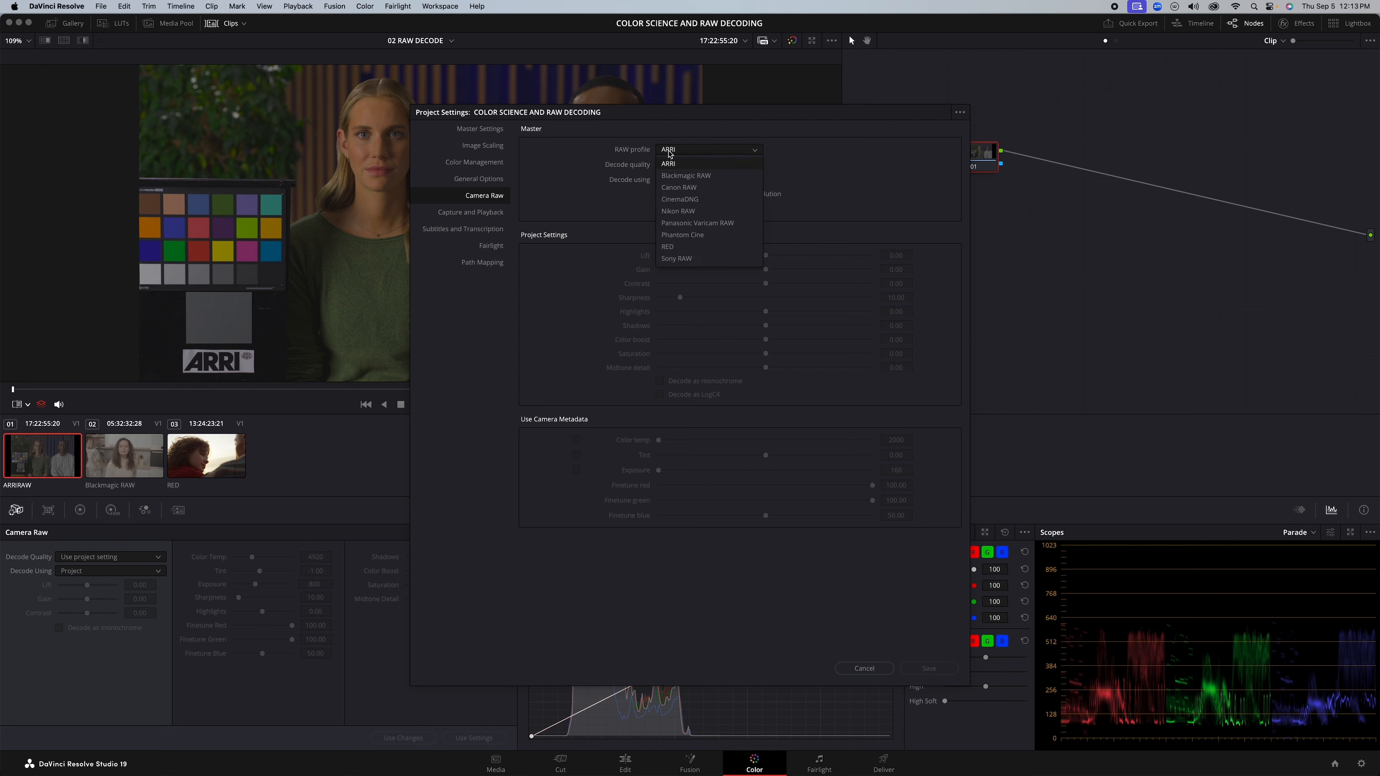
{"action": "left_click", "coordinate": [670, 153]}
{"action": "left_click", "coordinate": [678, 149]}
{"action": "left_click", "coordinate": [692, 161]}
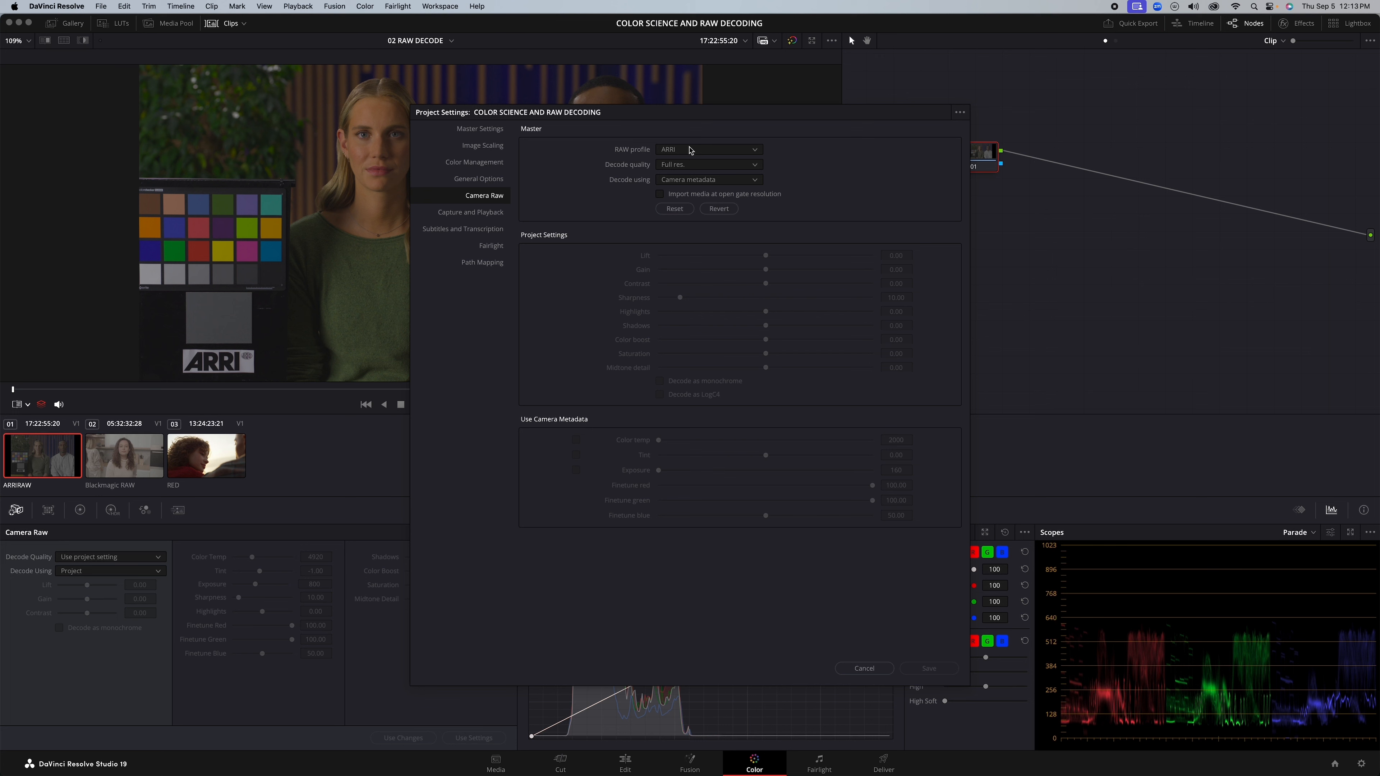
{"action": "left_click", "coordinate": [687, 154]}
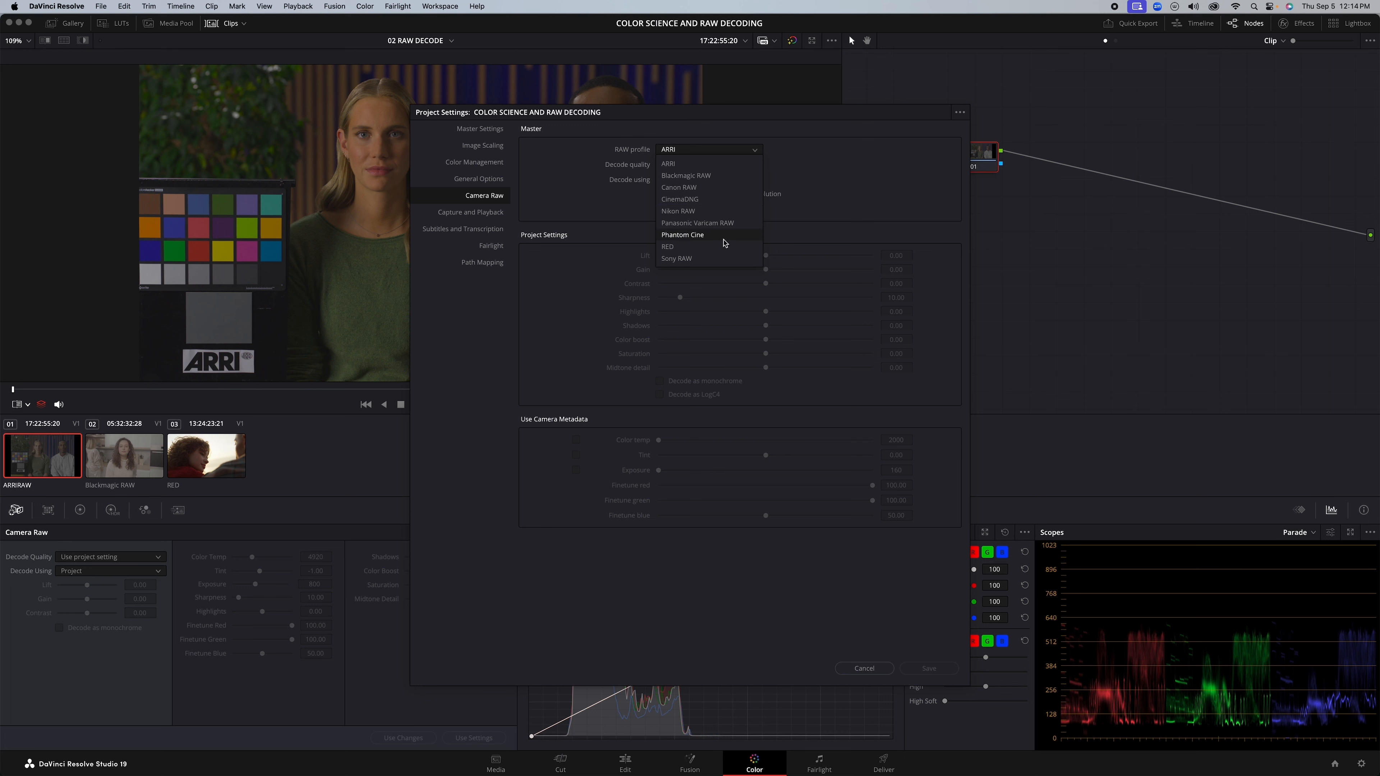
{"action": "left_click", "coordinate": [831, 159]}
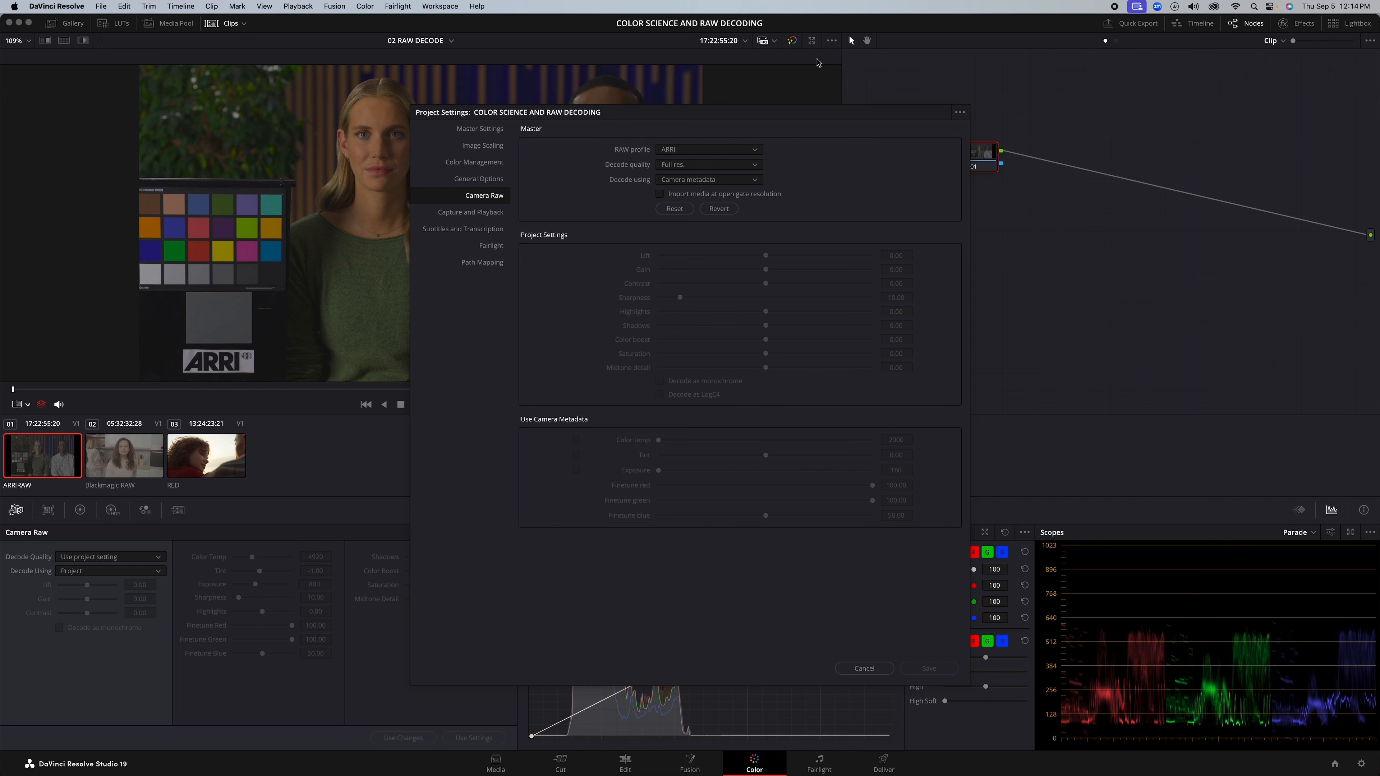
Step: Set the ARRI profile's decode quality to Full res. and keep it decoding from Camera metadata
{"action": "left_click_drag", "start_coordinate": [740, 120], "coordinate": [894, 119]}
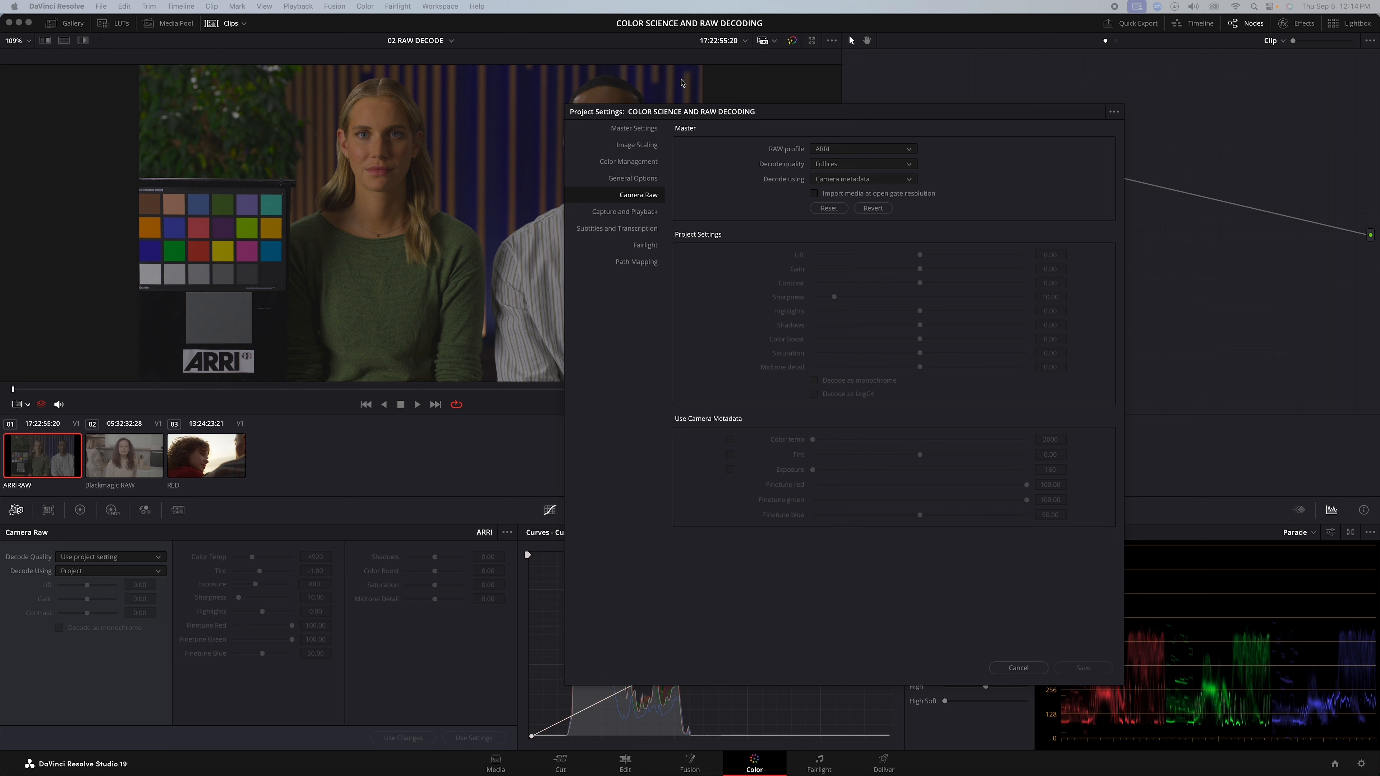
{"action": "left_click", "coordinate": [777, 164]}
{"action": "left_click", "coordinate": [822, 164]}
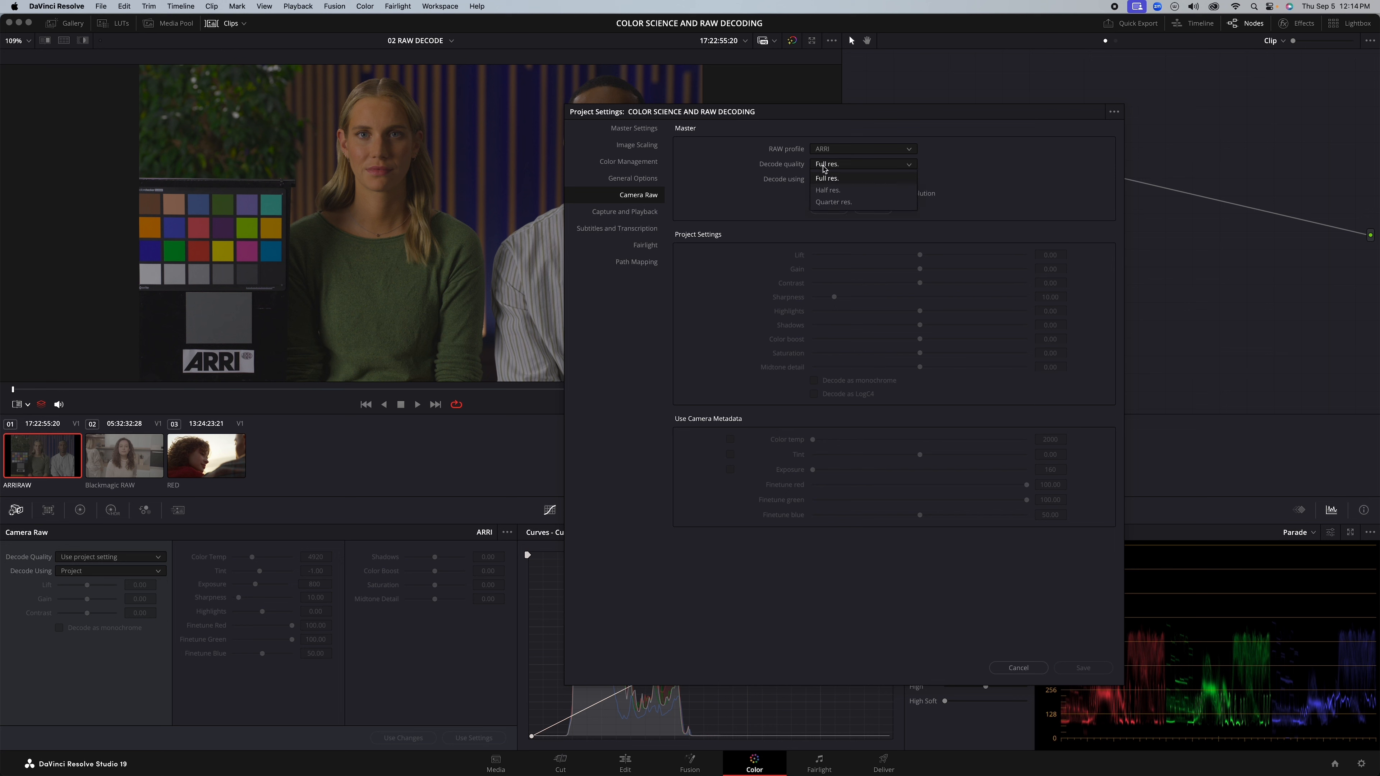
{"action": "left_click", "coordinate": [823, 172]}
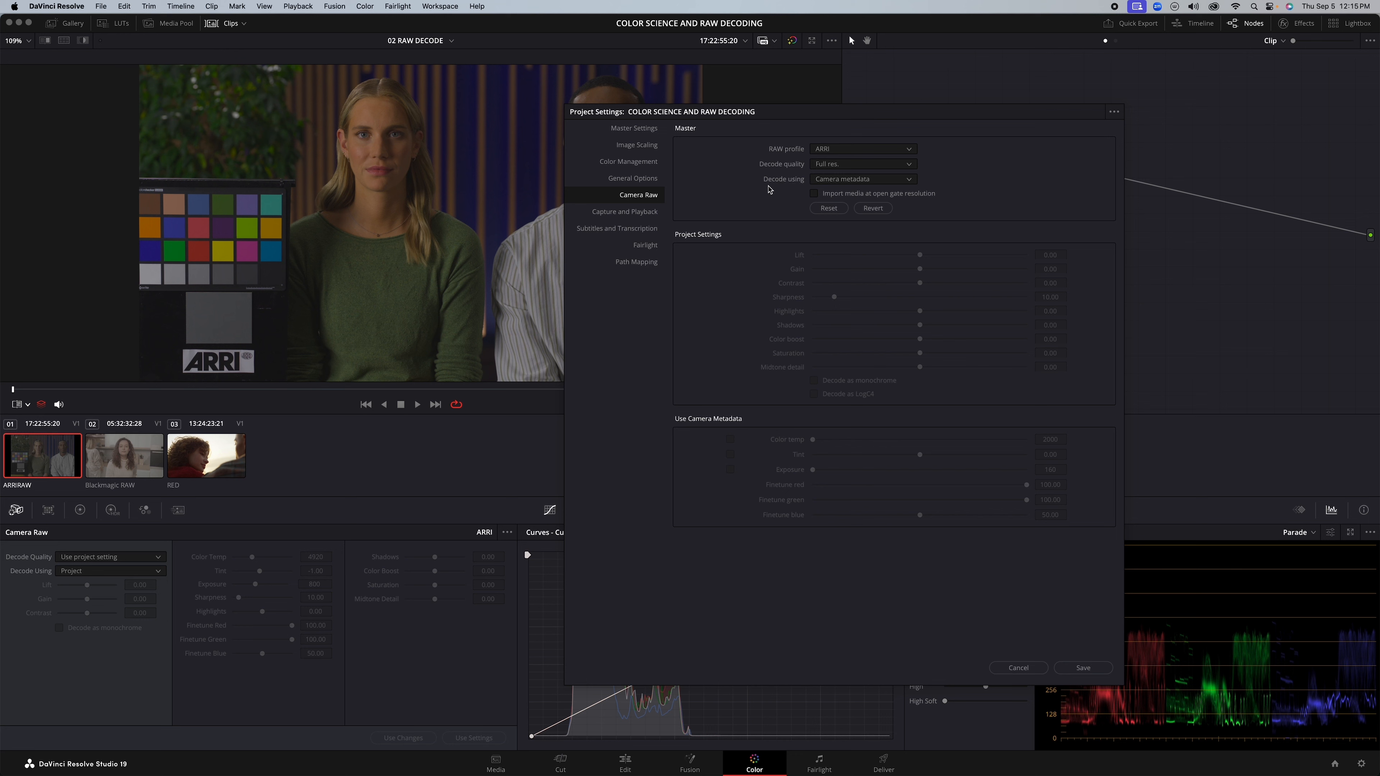
{"action": "left_click", "coordinate": [844, 181]}
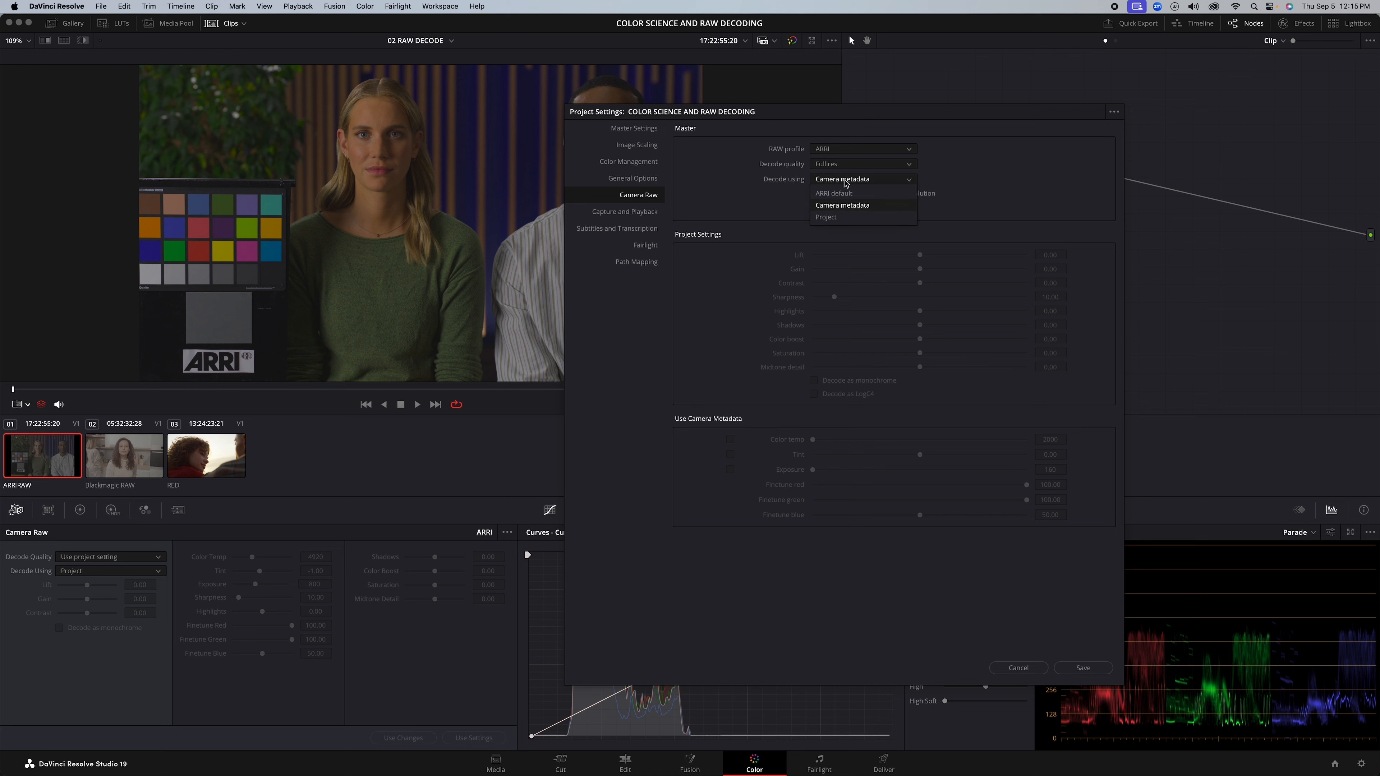
{"action": "left_click", "coordinate": [845, 180]}
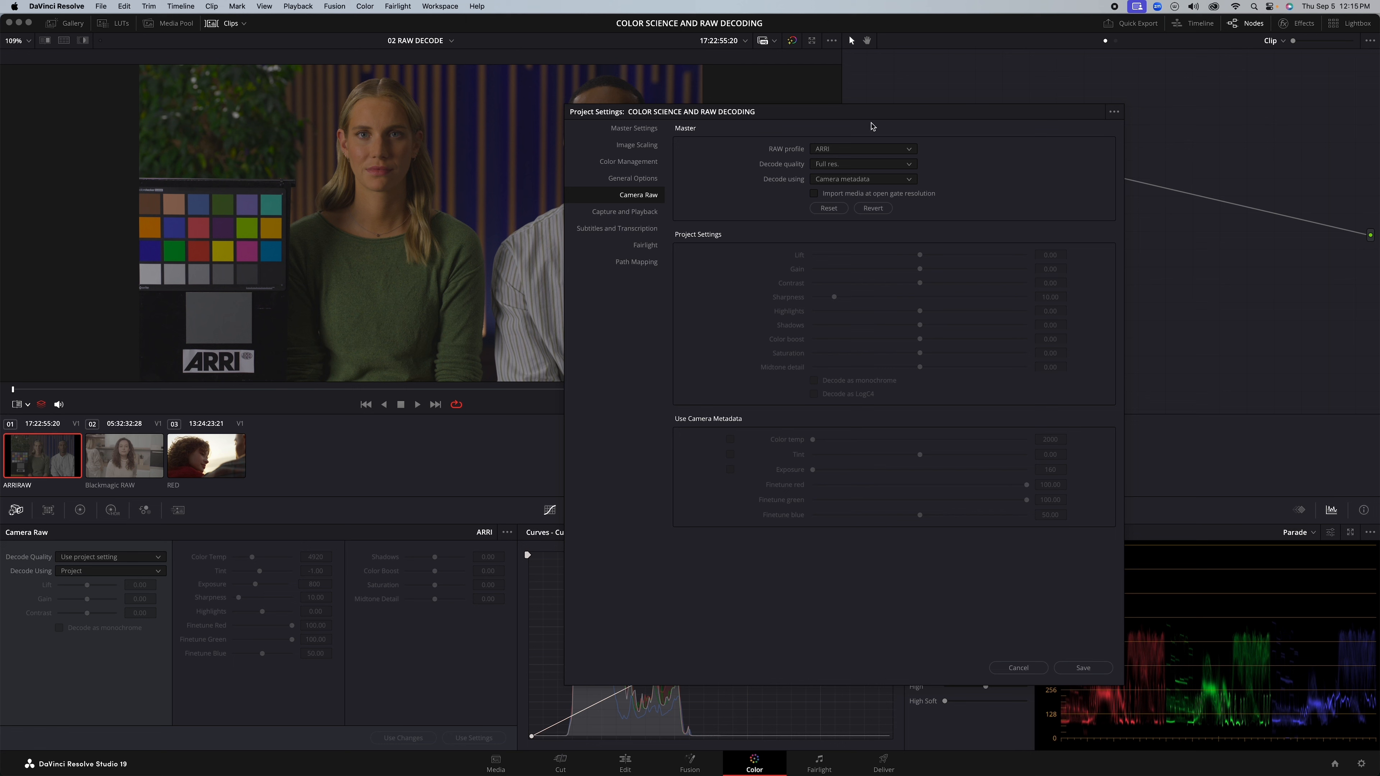
Step: Switch the RAW profile to Blackmagic RAW and set it to Full res. decode quality, decoding using Project
{"action": "left_click", "coordinate": [855, 150]}
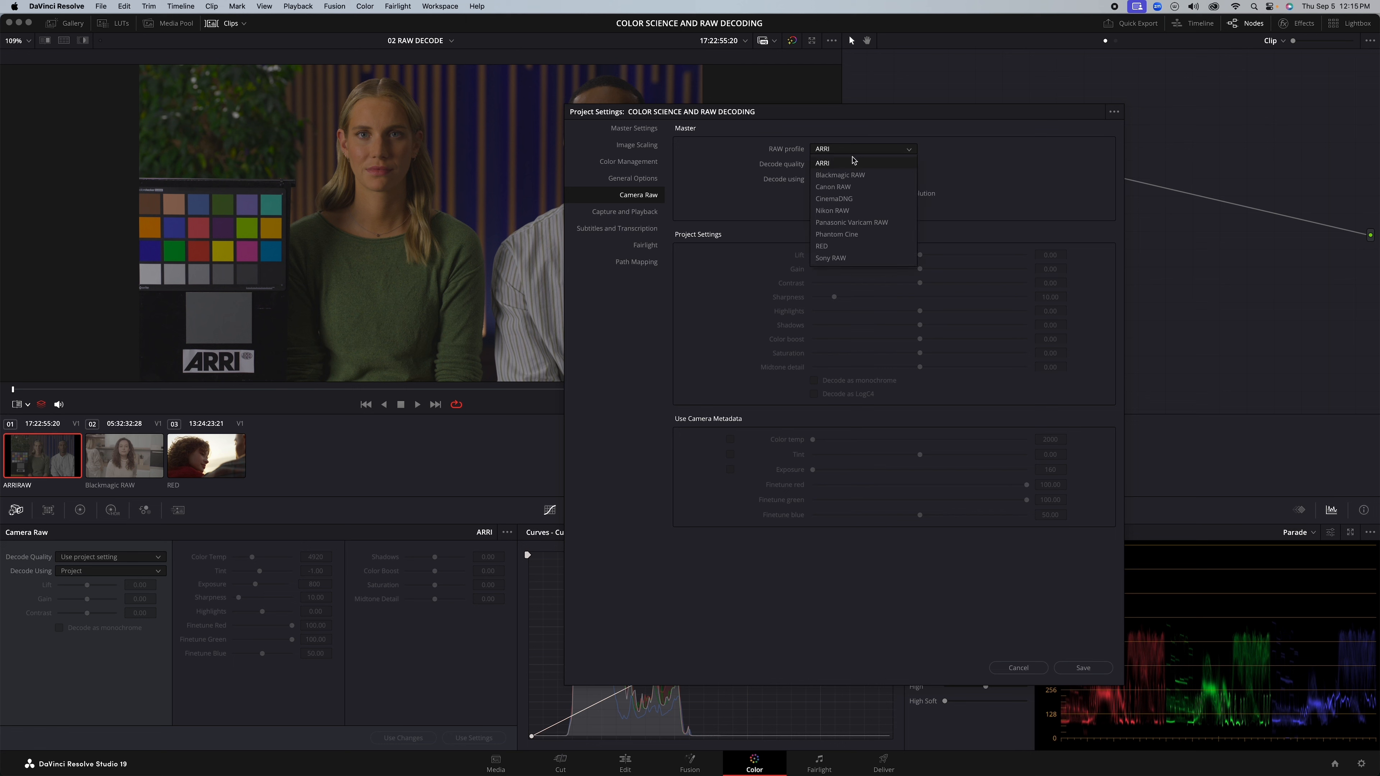
{"action": "left_click", "coordinate": [854, 175]}
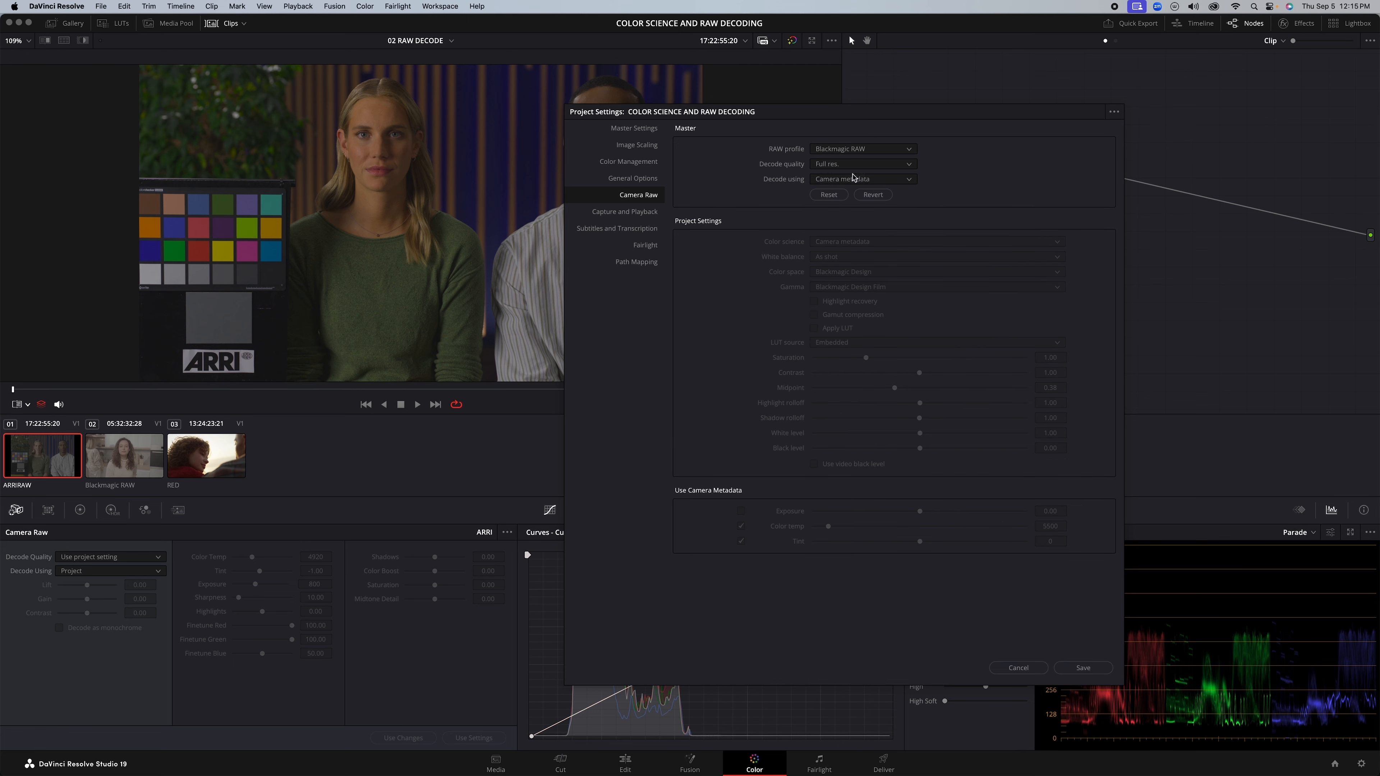
{"action": "left_click", "coordinate": [836, 165]}
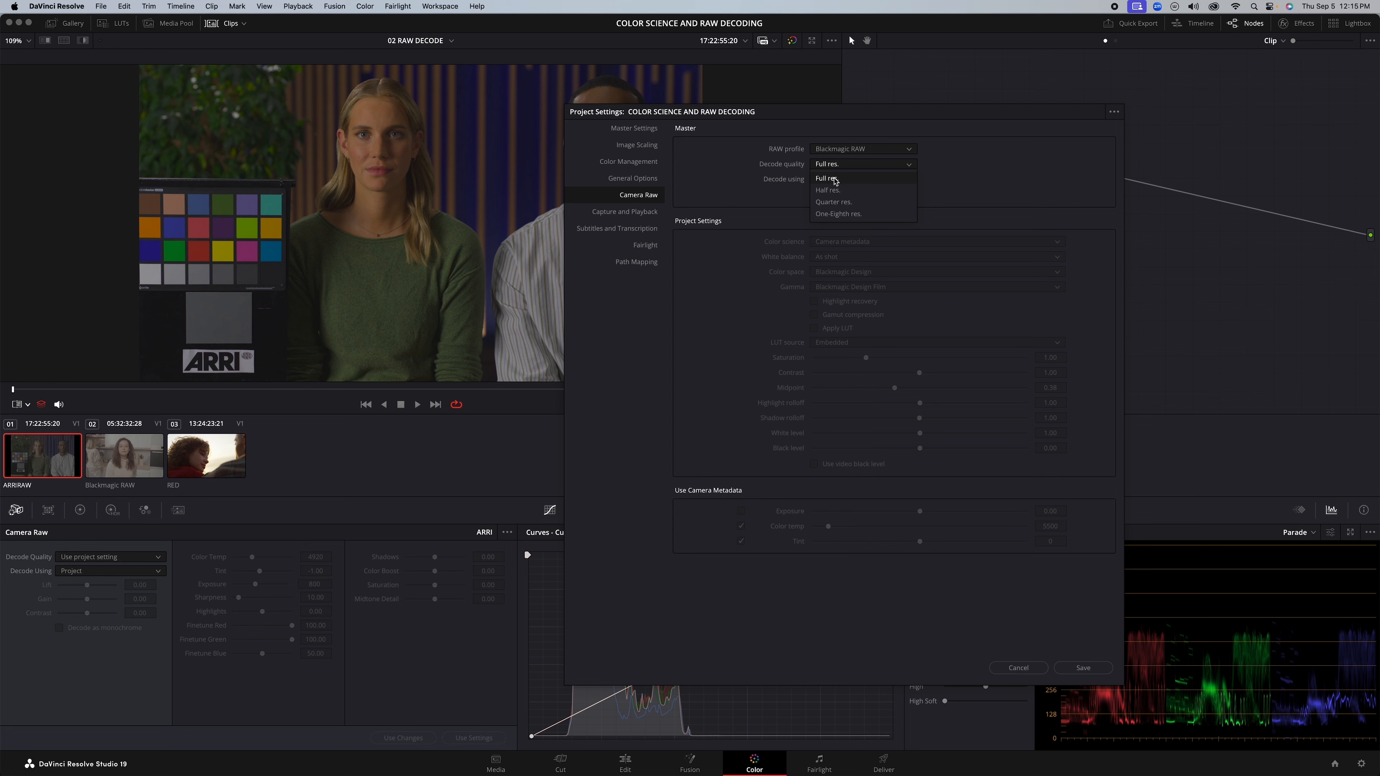
{"action": "left_click", "coordinate": [836, 180]}
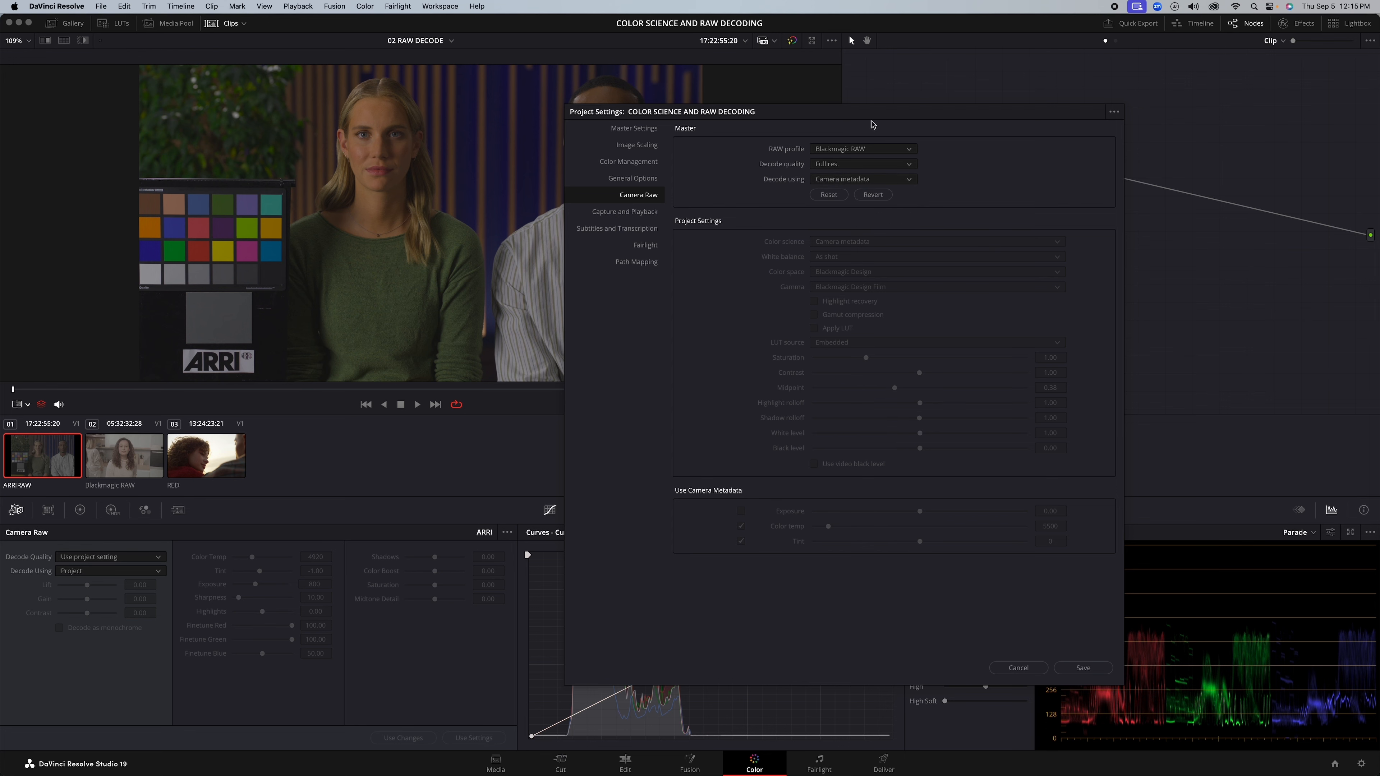
{"action": "left_click_drag", "start_coordinate": [881, 115], "coordinate": [946, 109]}
{"action": "left_click", "coordinate": [896, 174]}
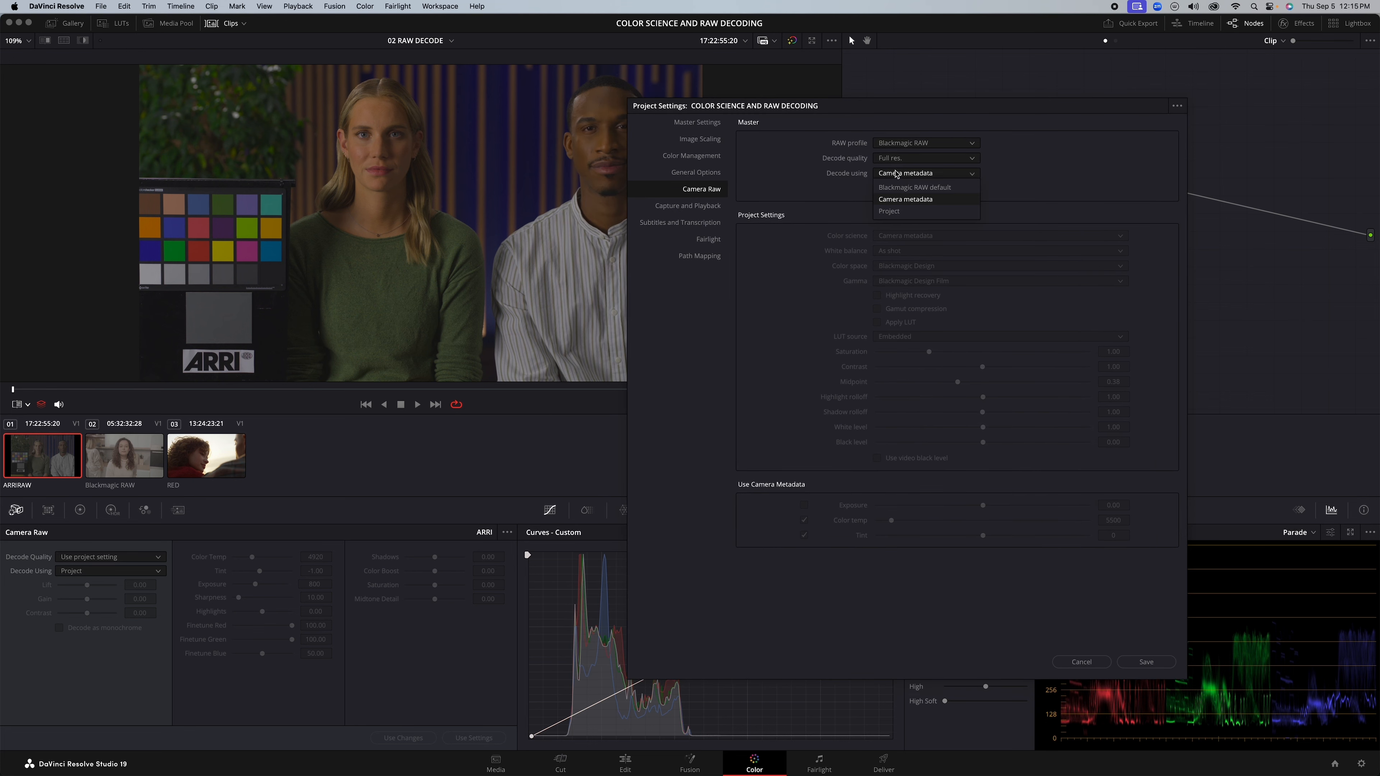
{"action": "left_click", "coordinate": [904, 202]}
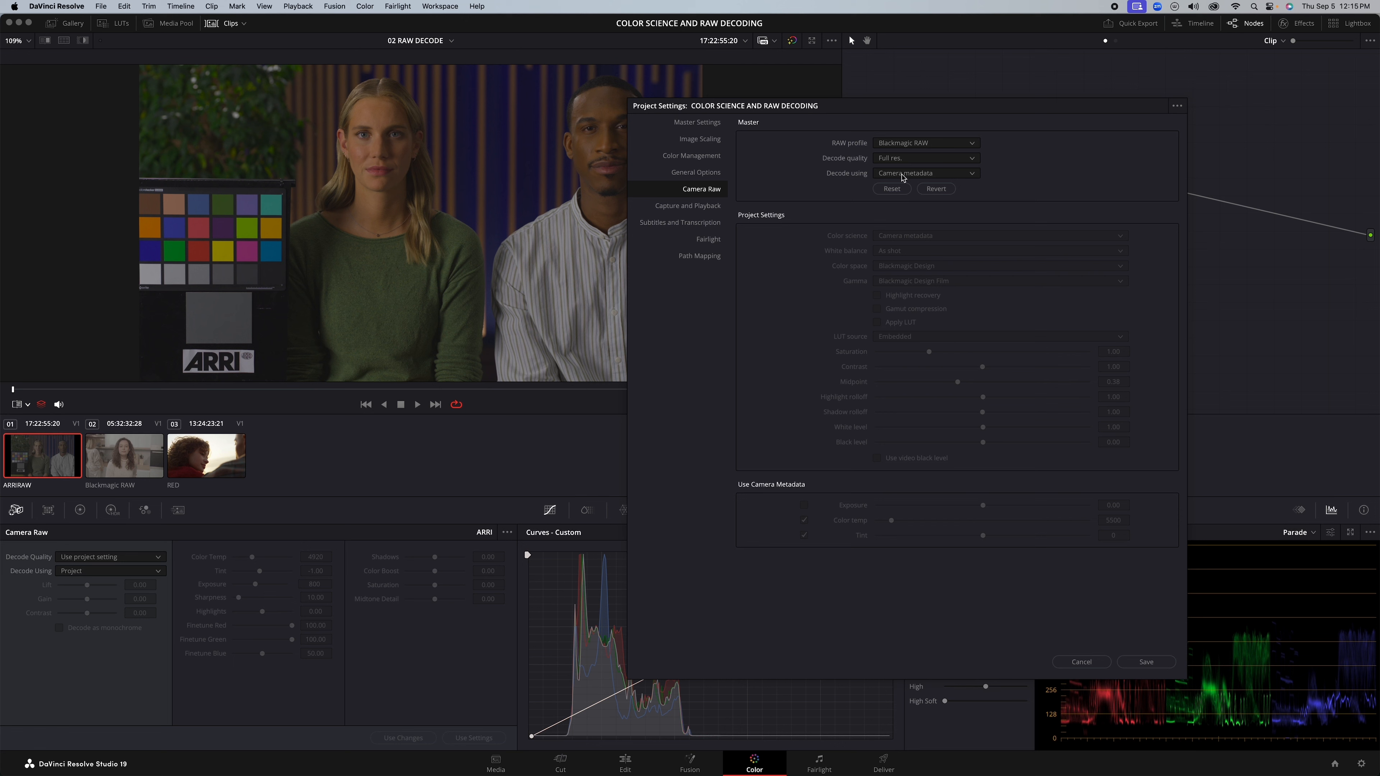
{"action": "left_click", "coordinate": [906, 173]}
{"action": "left_click", "coordinate": [890, 211]}
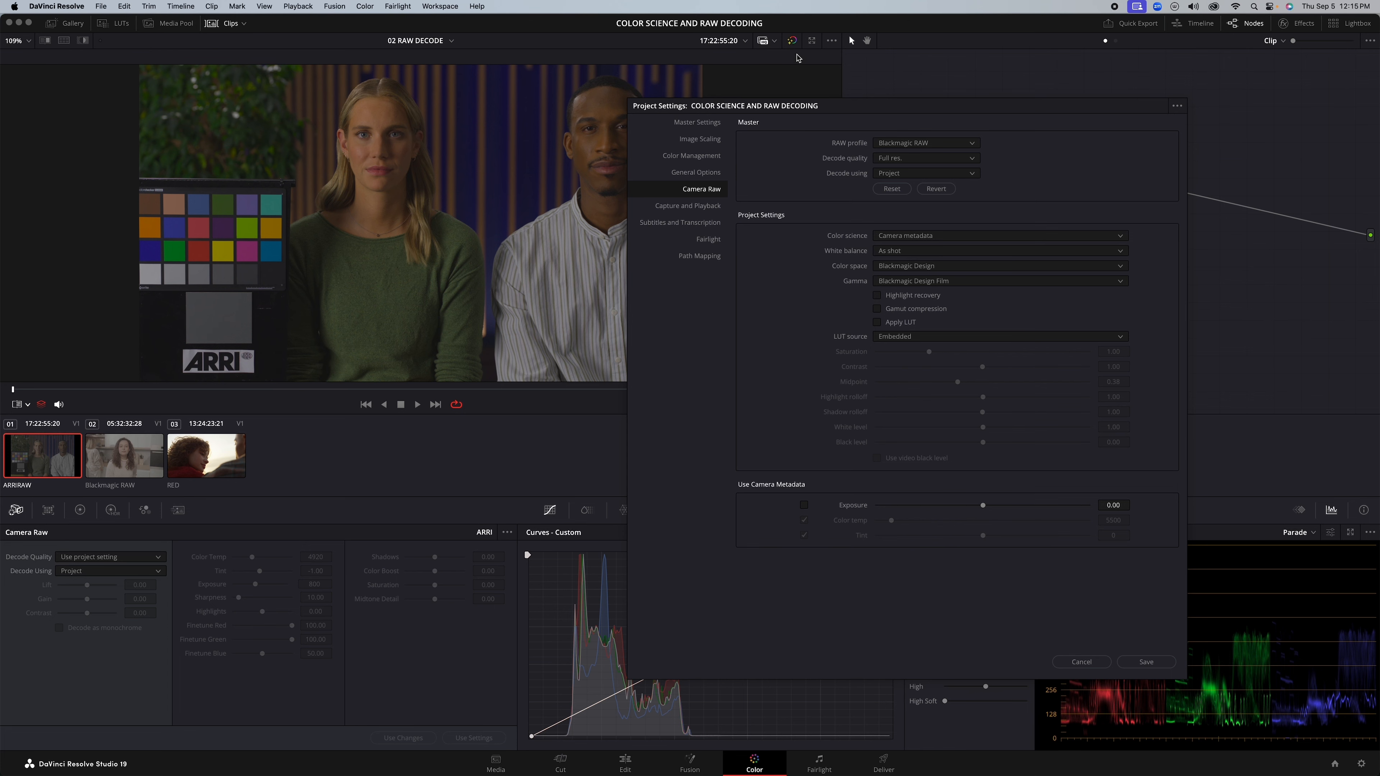
Step: Review the Blackmagic RAW color science options, leaving the setting on Camera metadata
{"action": "left_click_drag", "start_coordinate": [799, 109], "coordinate": [879, 107]}
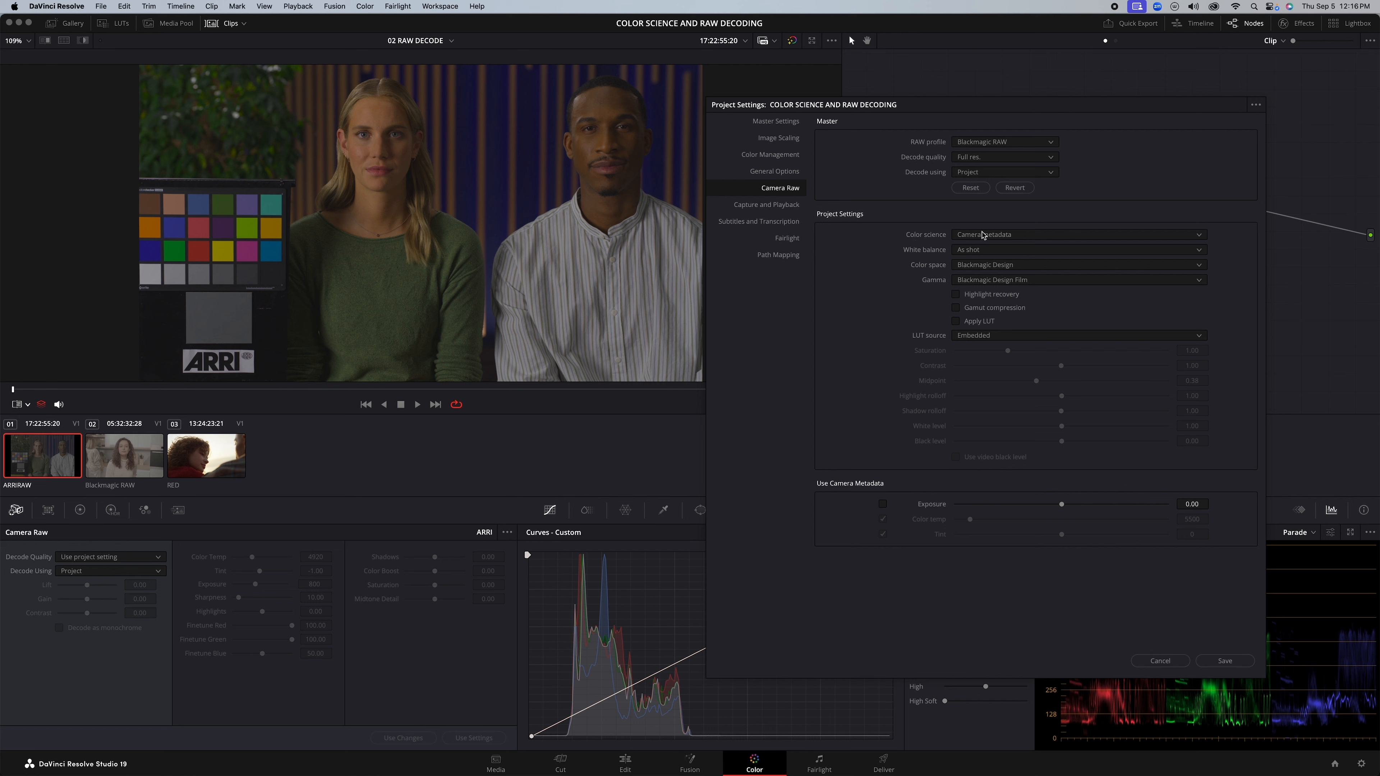
{"action": "left_click", "coordinate": [981, 235]}
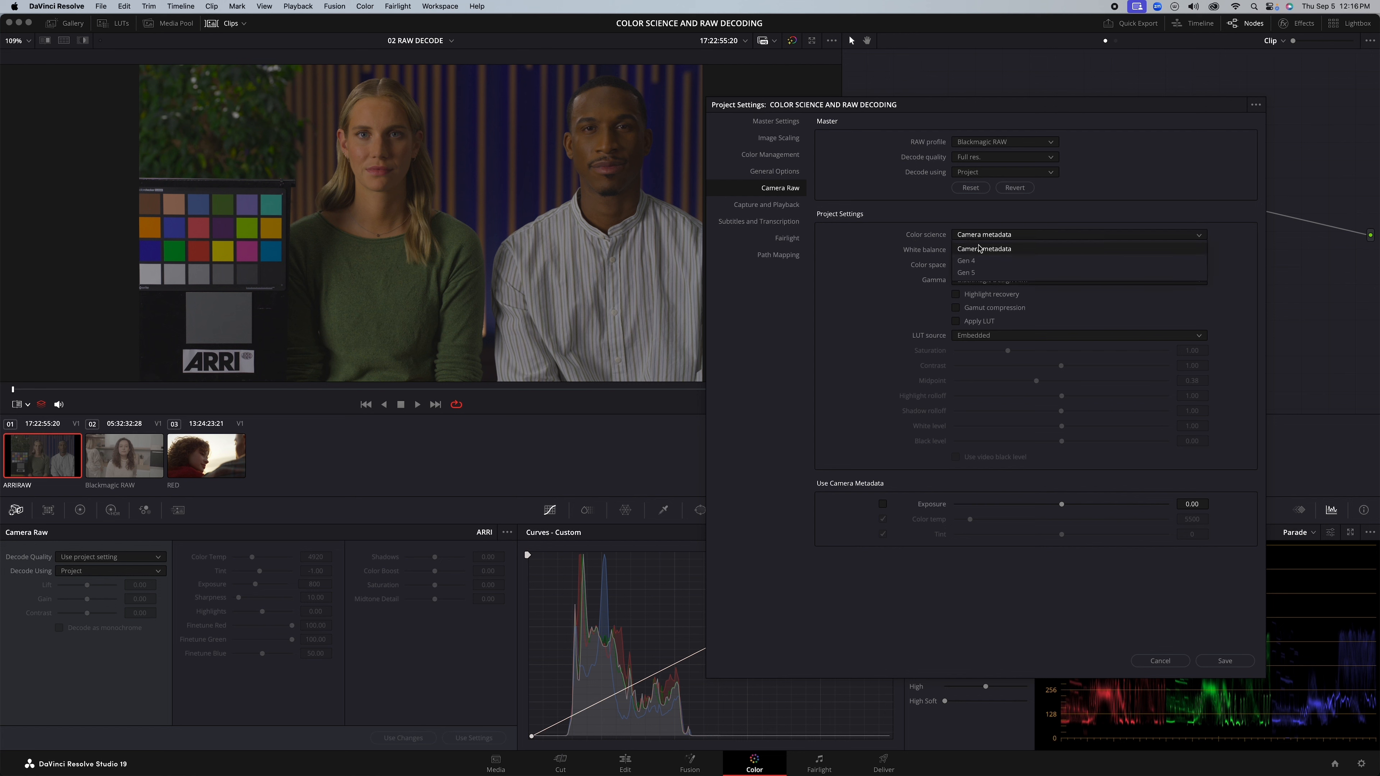
{"action": "left_click", "coordinate": [983, 247]}
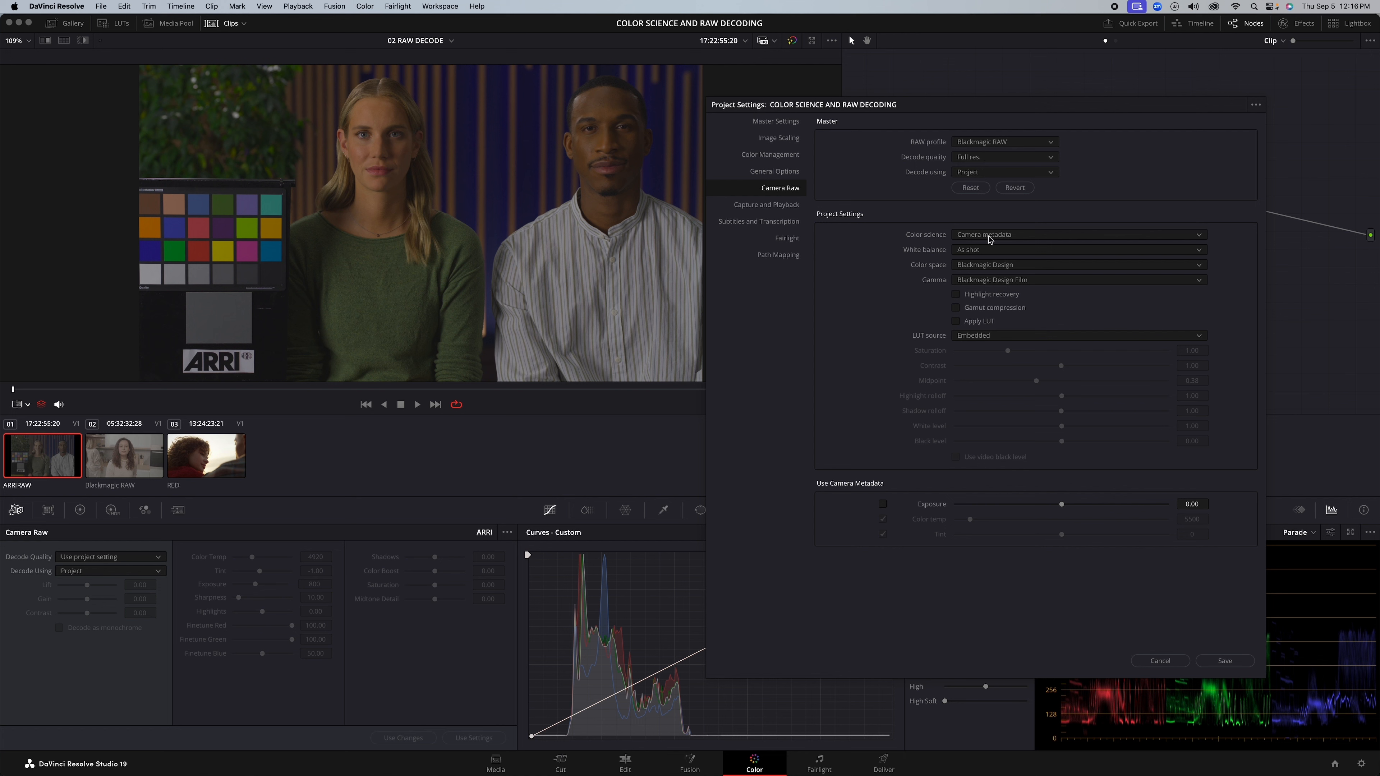
{"action": "left_click", "coordinate": [983, 235]}
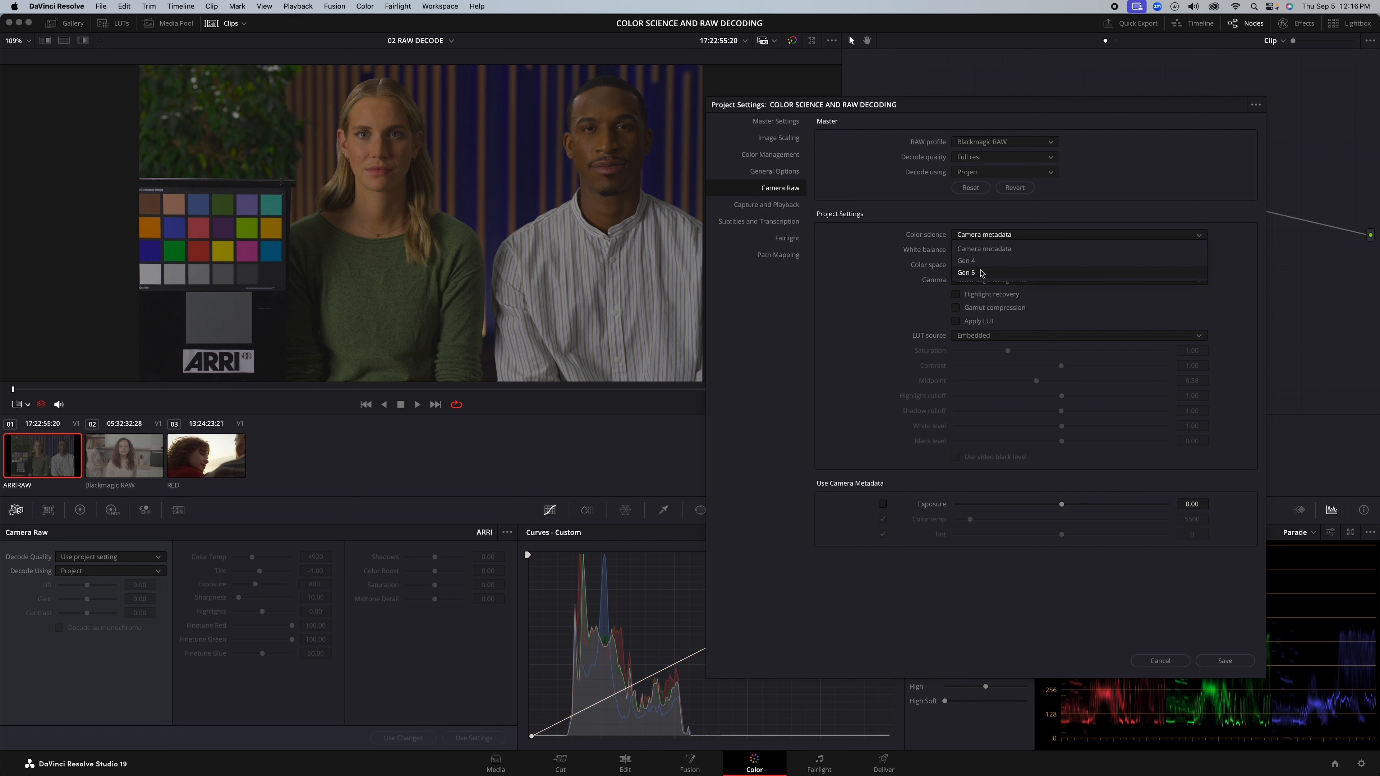
{"action": "left_click", "coordinate": [991, 235]}
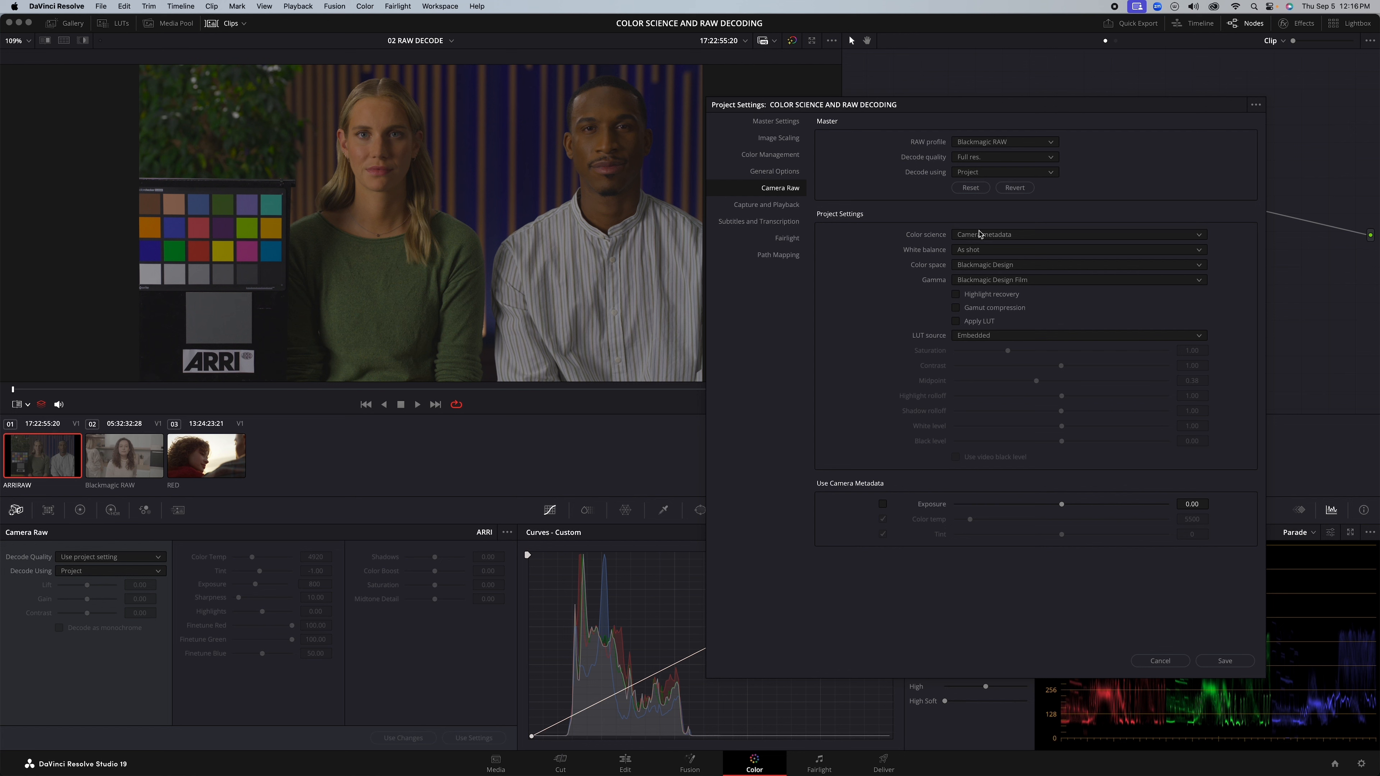
{"action": "left_click", "coordinate": [983, 235]}
{"action": "left_click", "coordinate": [986, 236]}
Step: Set the Blackmagic RAW color space to DaVinci Wide Gamut and its gamma to DaVinci Intermediate
{"action": "left_click_drag", "start_coordinate": [958, 98], "coordinate": [915, 196]}
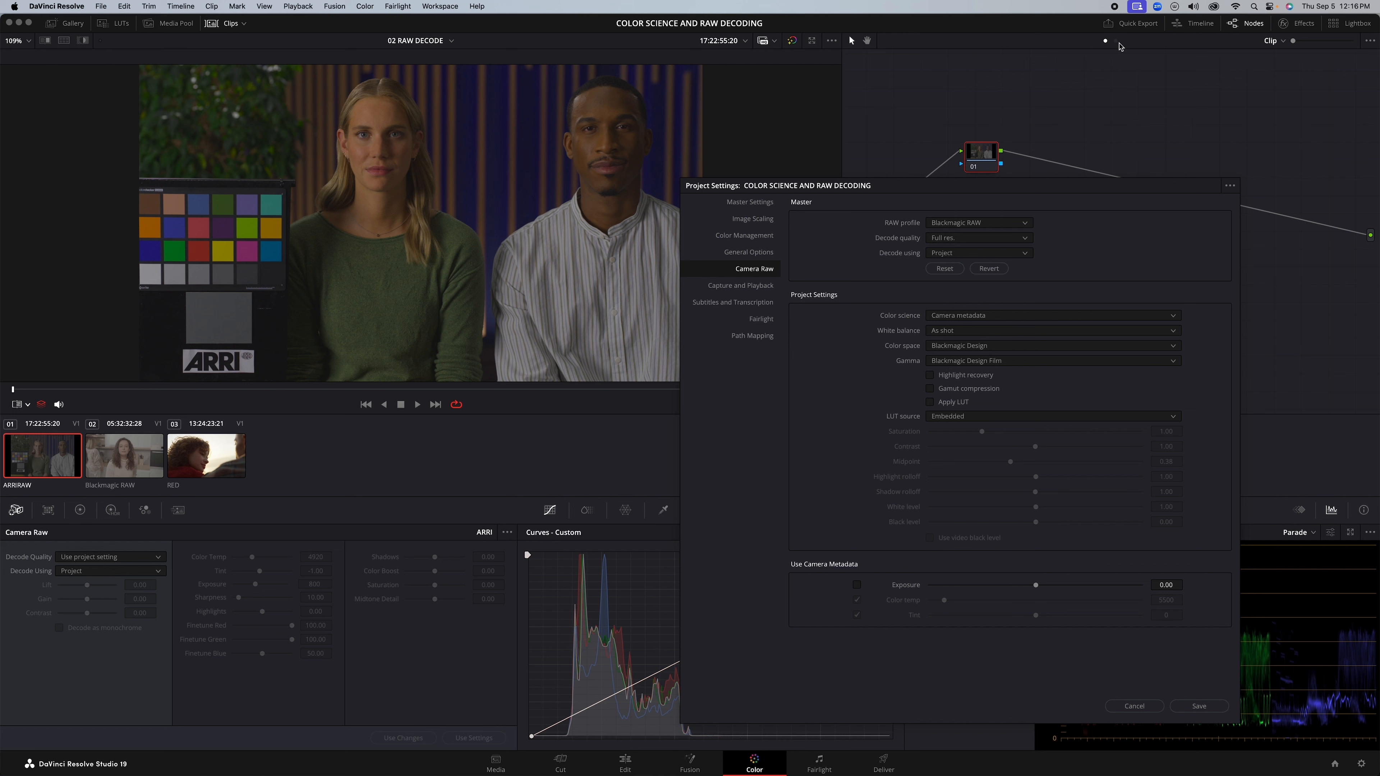
{"action": "left_click", "coordinate": [950, 348]}
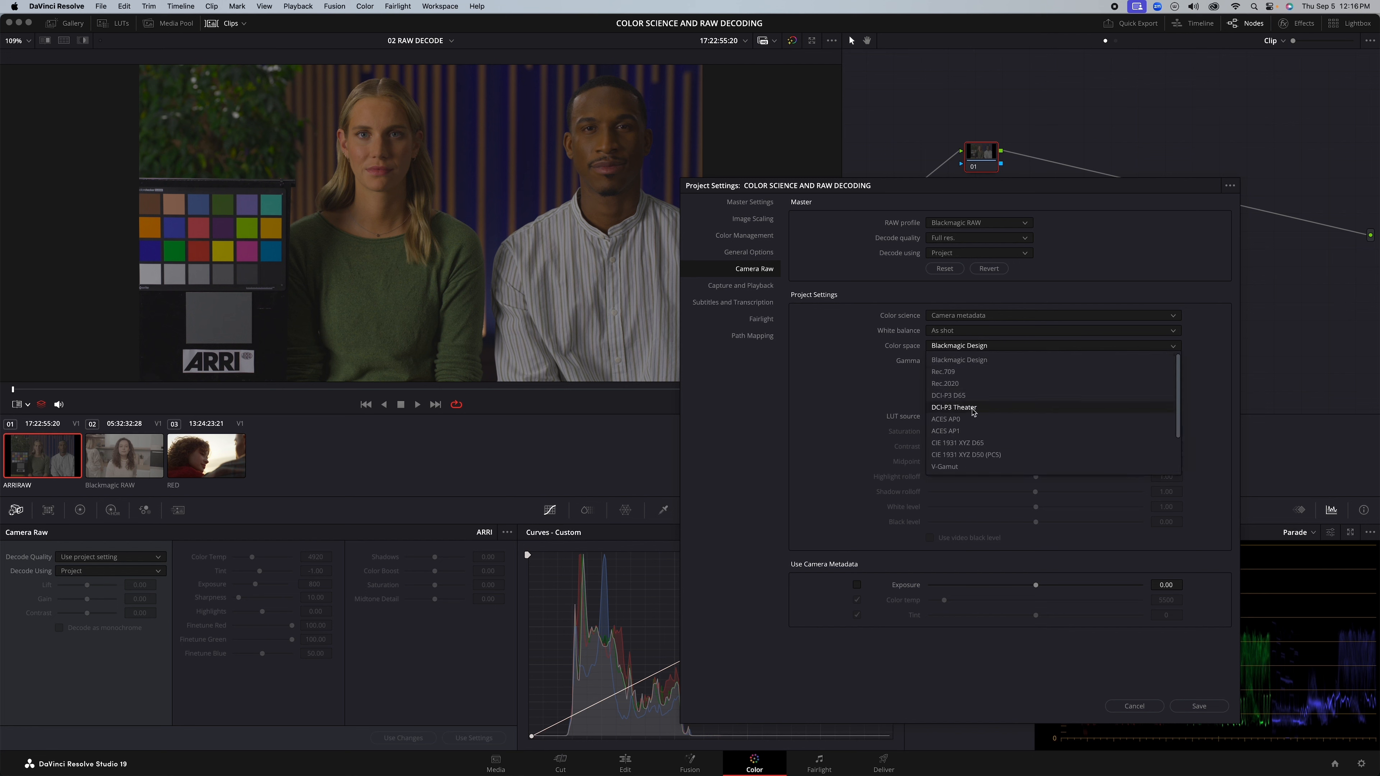
{"action": "scroll", "coordinate": [966, 471], "scroll_direction": "down", "scroll_amount": 1}
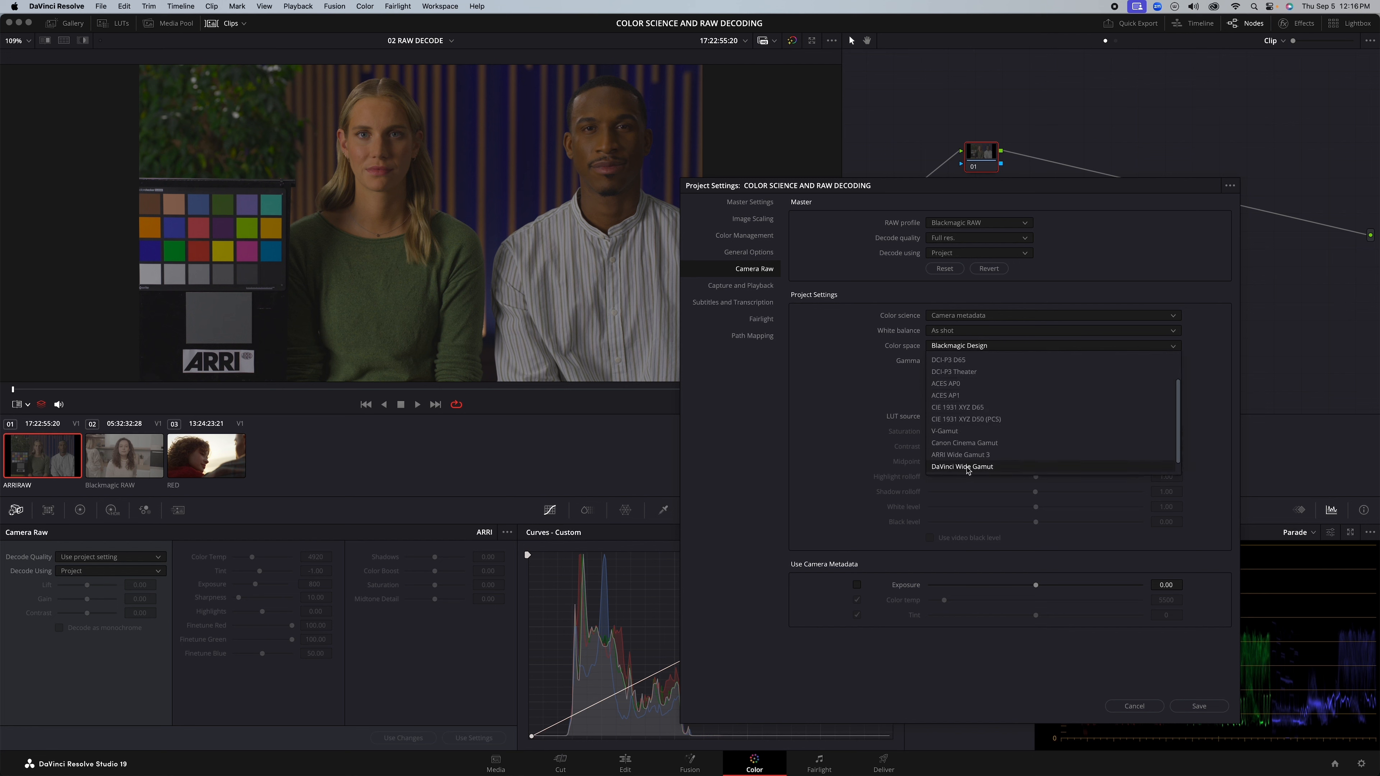
{"action": "left_click", "coordinate": [970, 469]}
{"action": "left_click", "coordinate": [978, 363]}
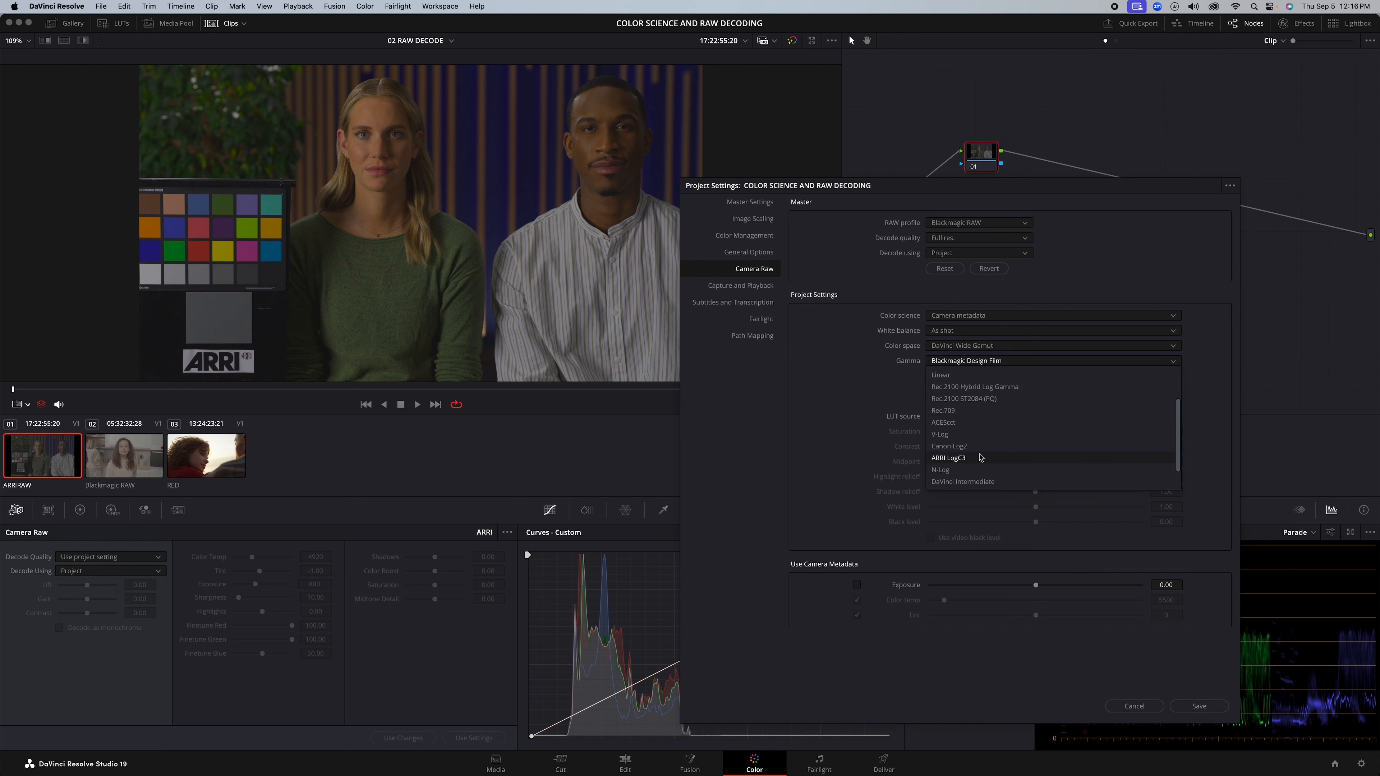
{"action": "left_click", "coordinate": [965, 472]}
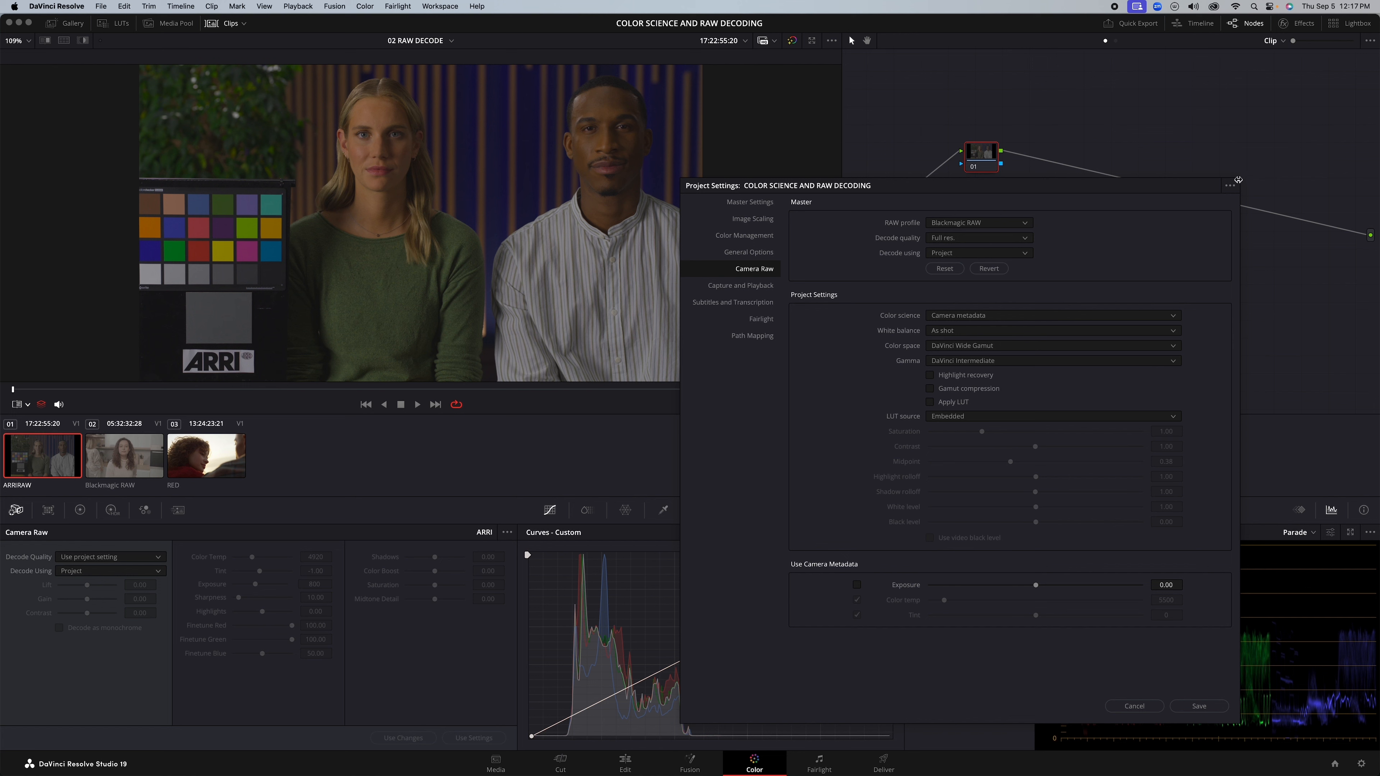
Step: Check the RED profile's decode settings and return to those of the Blackmagic RAW profile
{"action": "left_click", "coordinate": [970, 223]}
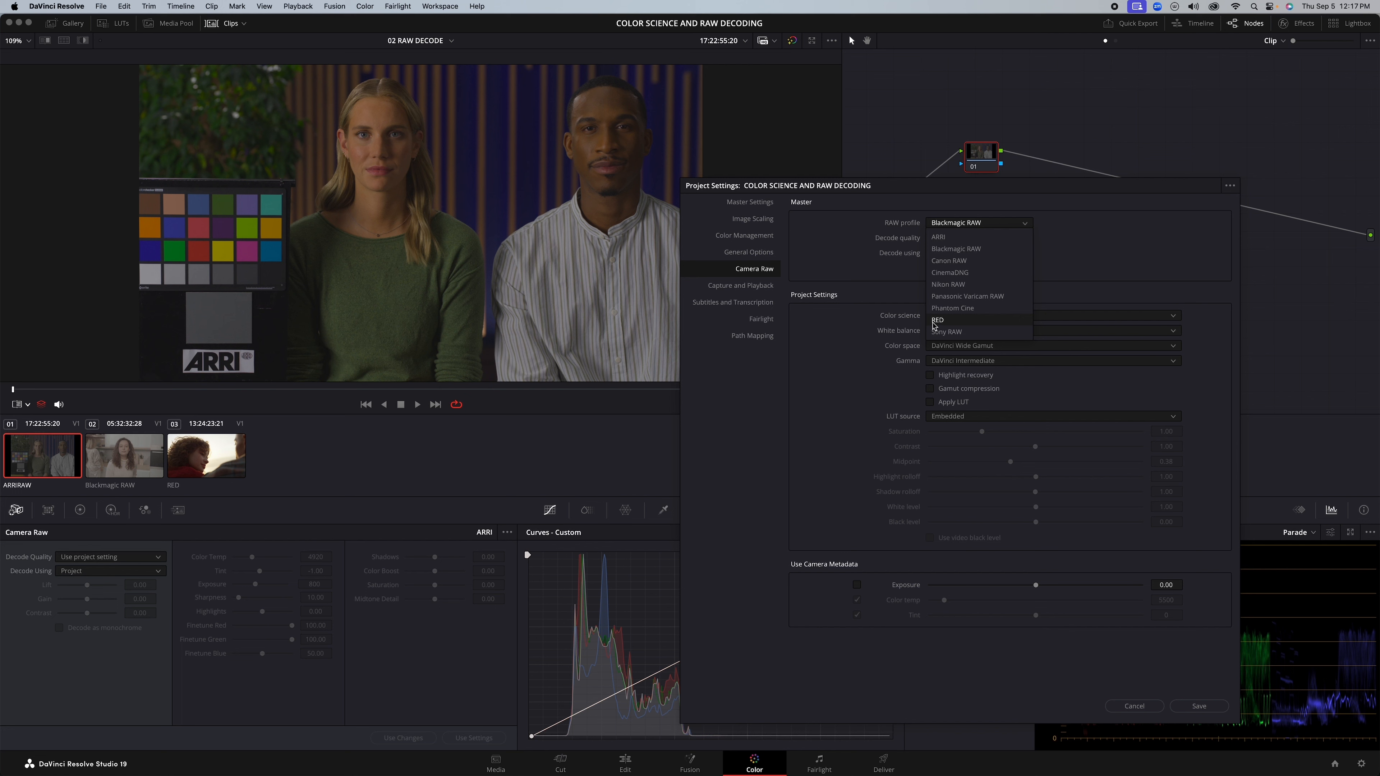
{"action": "left_click", "coordinate": [949, 320]}
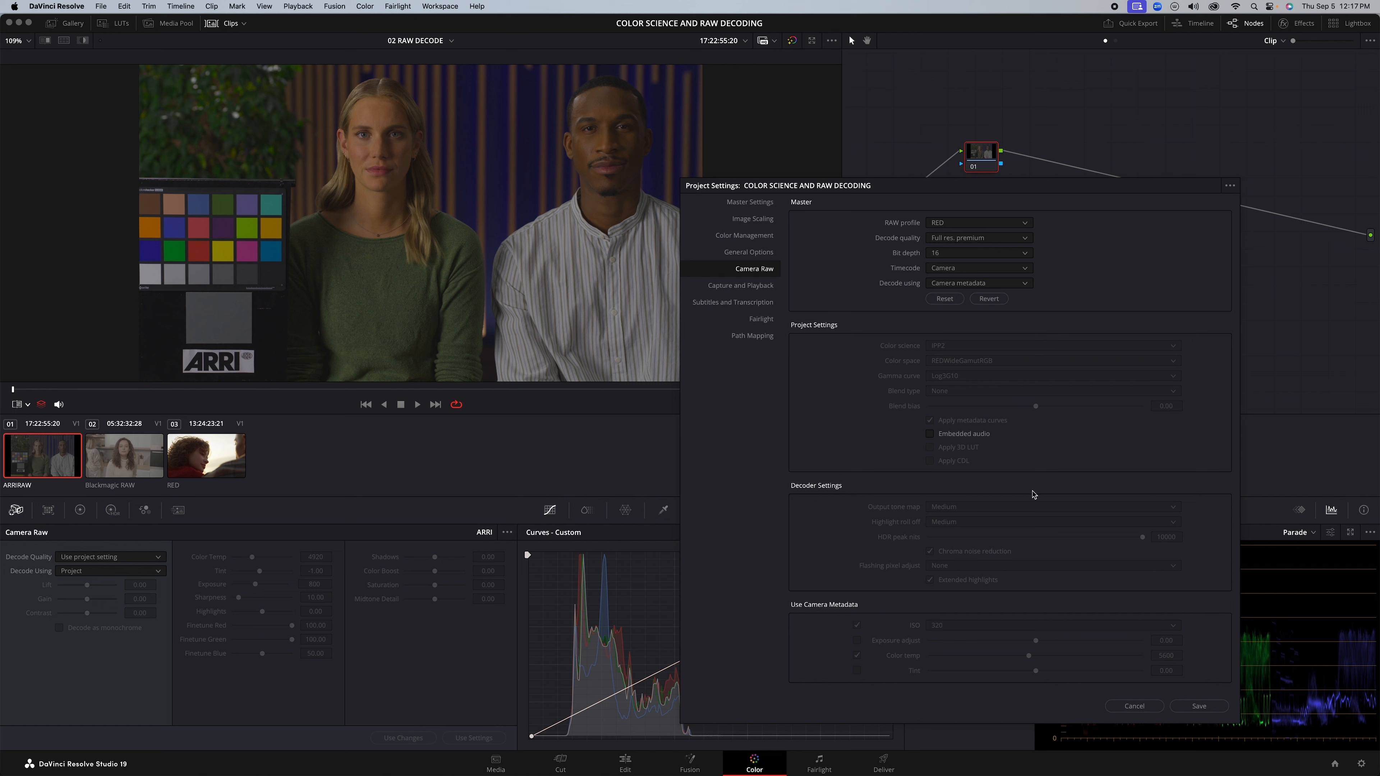
{"action": "left_click", "coordinate": [1014, 224]}
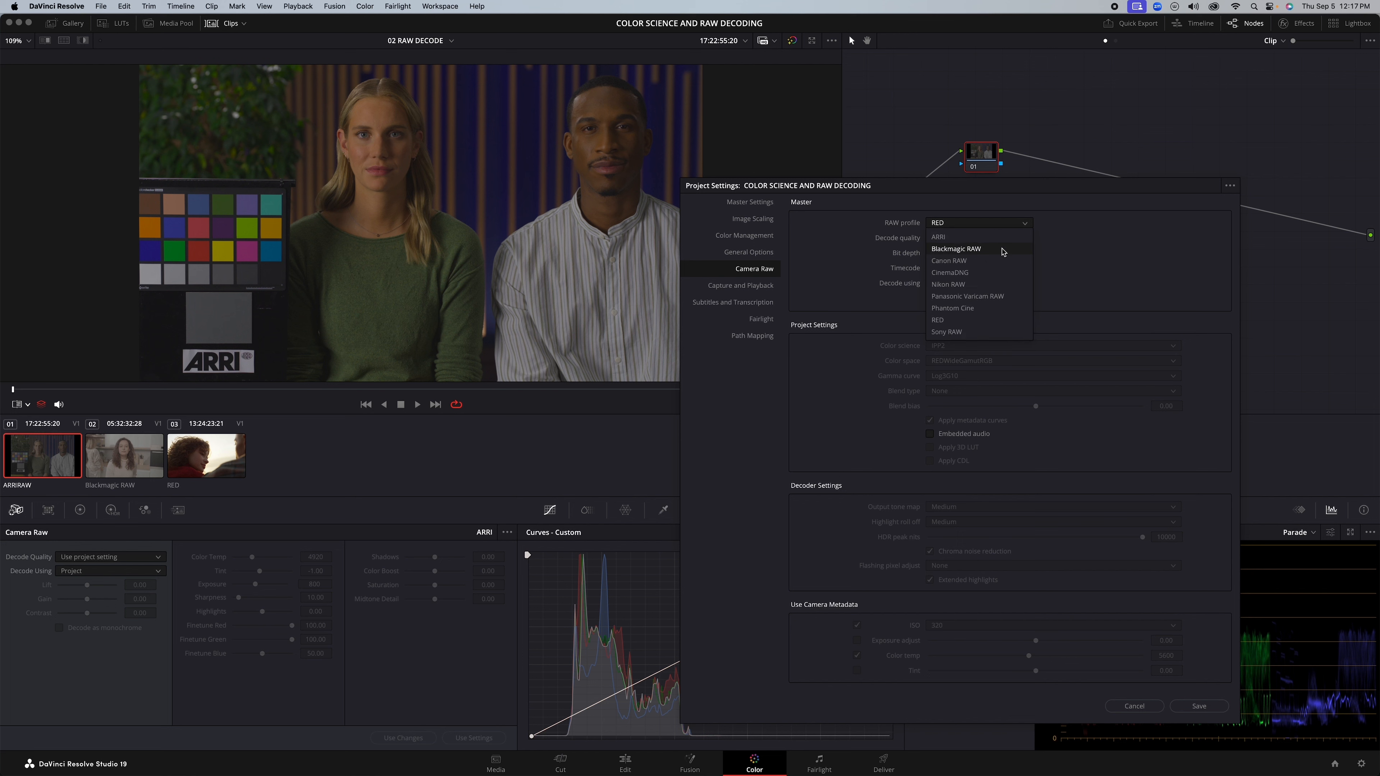
{"action": "mouse_move", "coordinate": [1106, 774]}
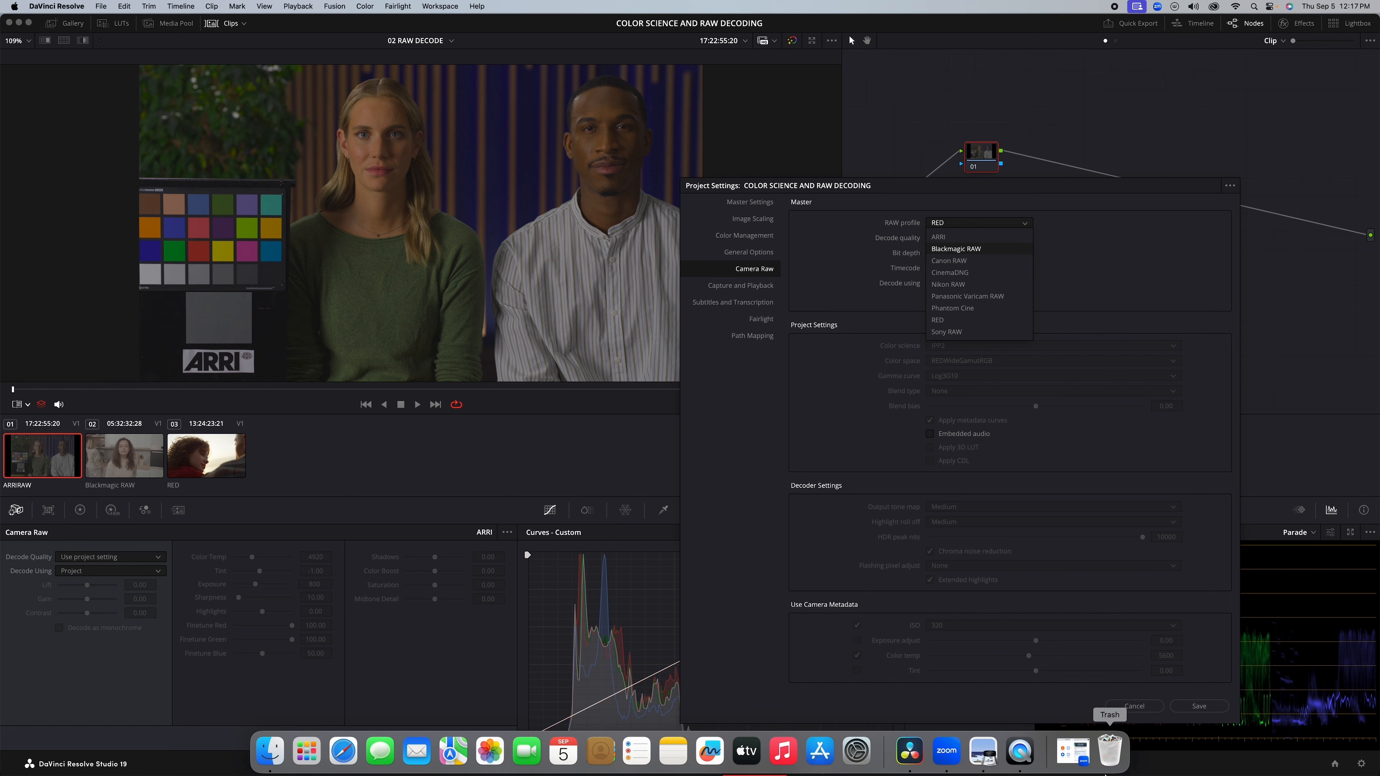
{"action": "left_click", "coordinate": [853, 499]}
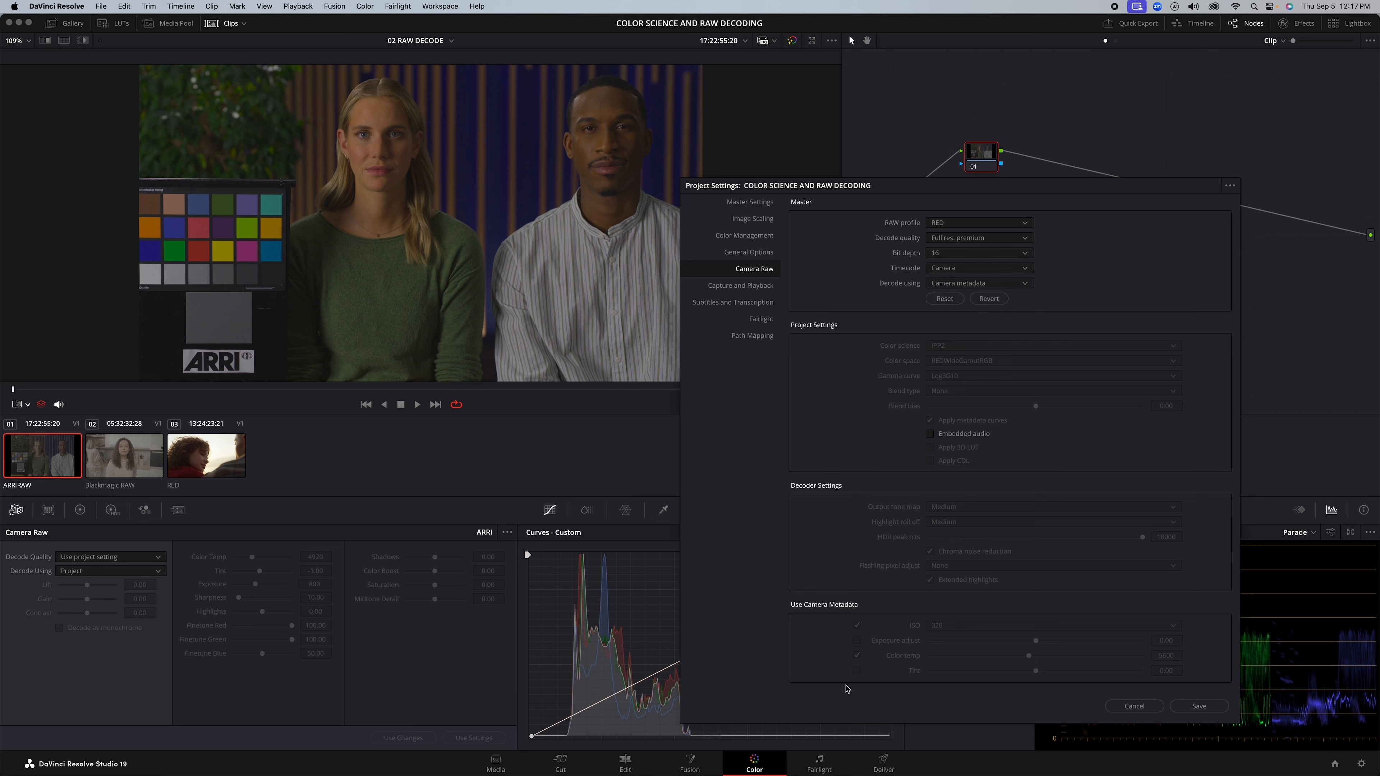
{"action": "left_click", "coordinate": [1024, 221]}
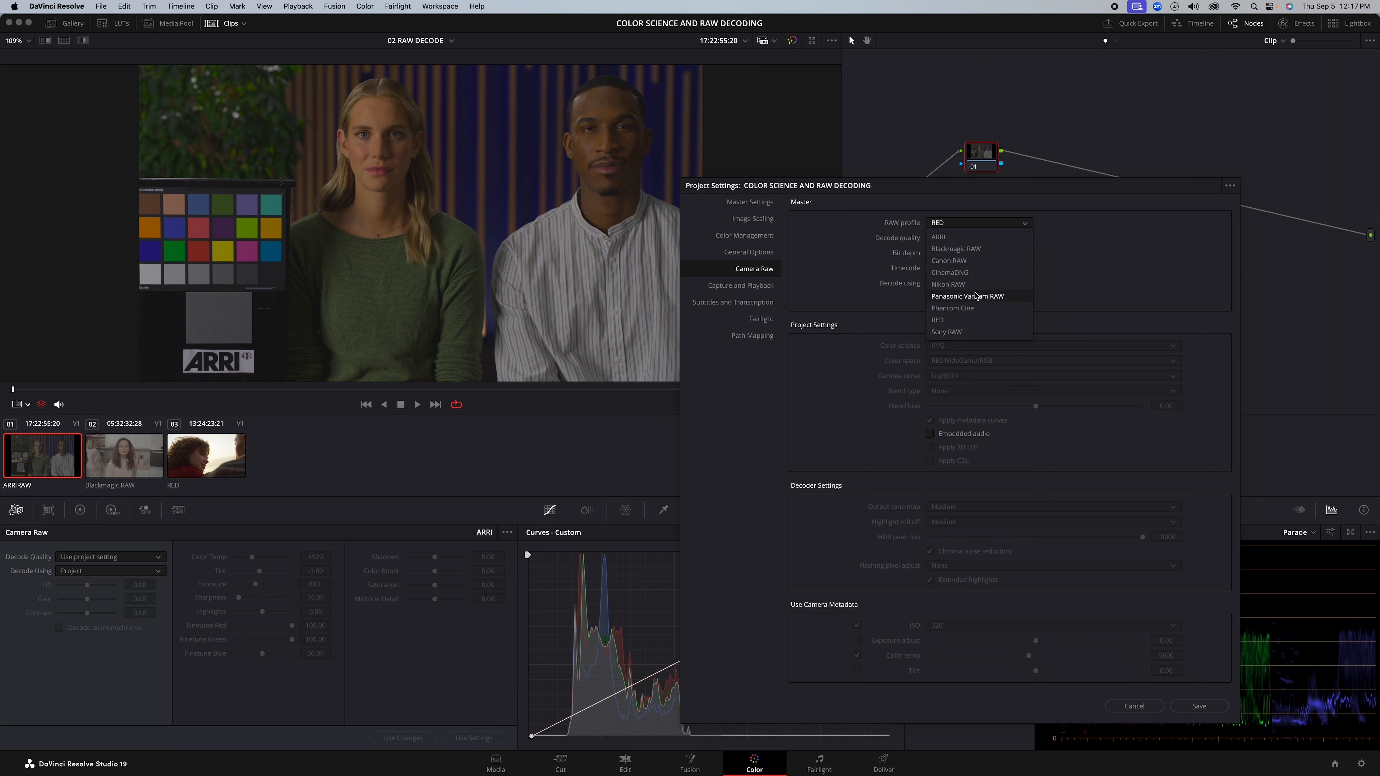
{"action": "left_click", "coordinate": [977, 254]}
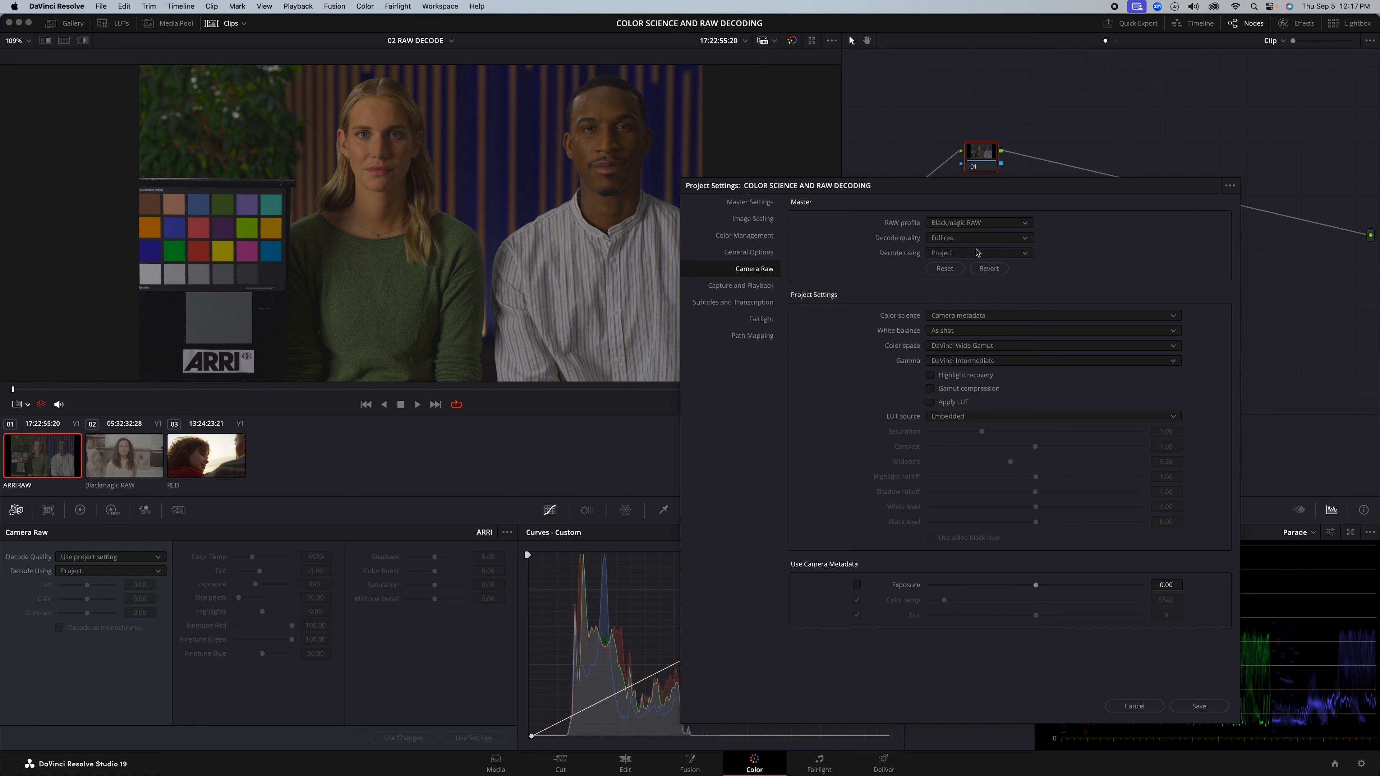
Step: Switch the RAW profile to RED and try Half res. good as its decode quality
{"action": "left_click", "coordinate": [998, 223]}
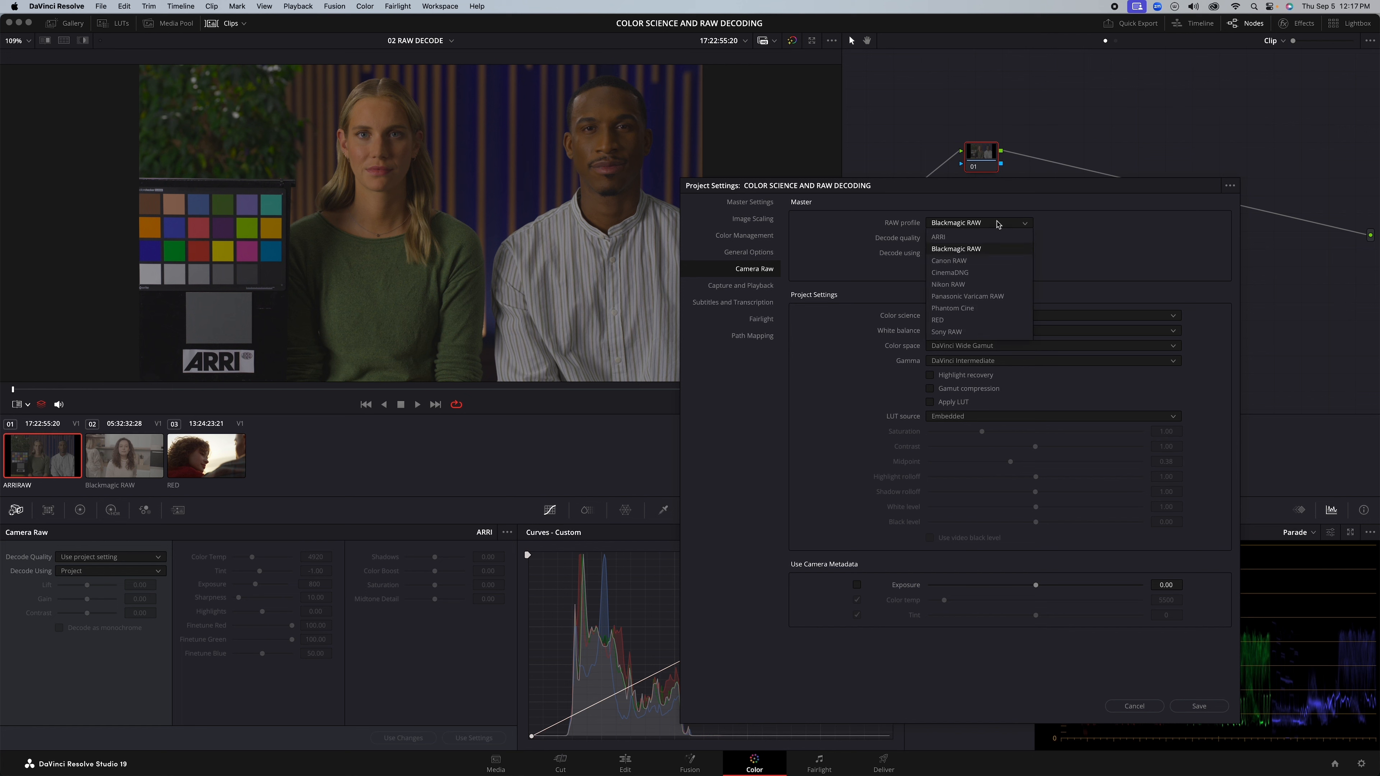
{"action": "left_click", "coordinate": [961, 320]}
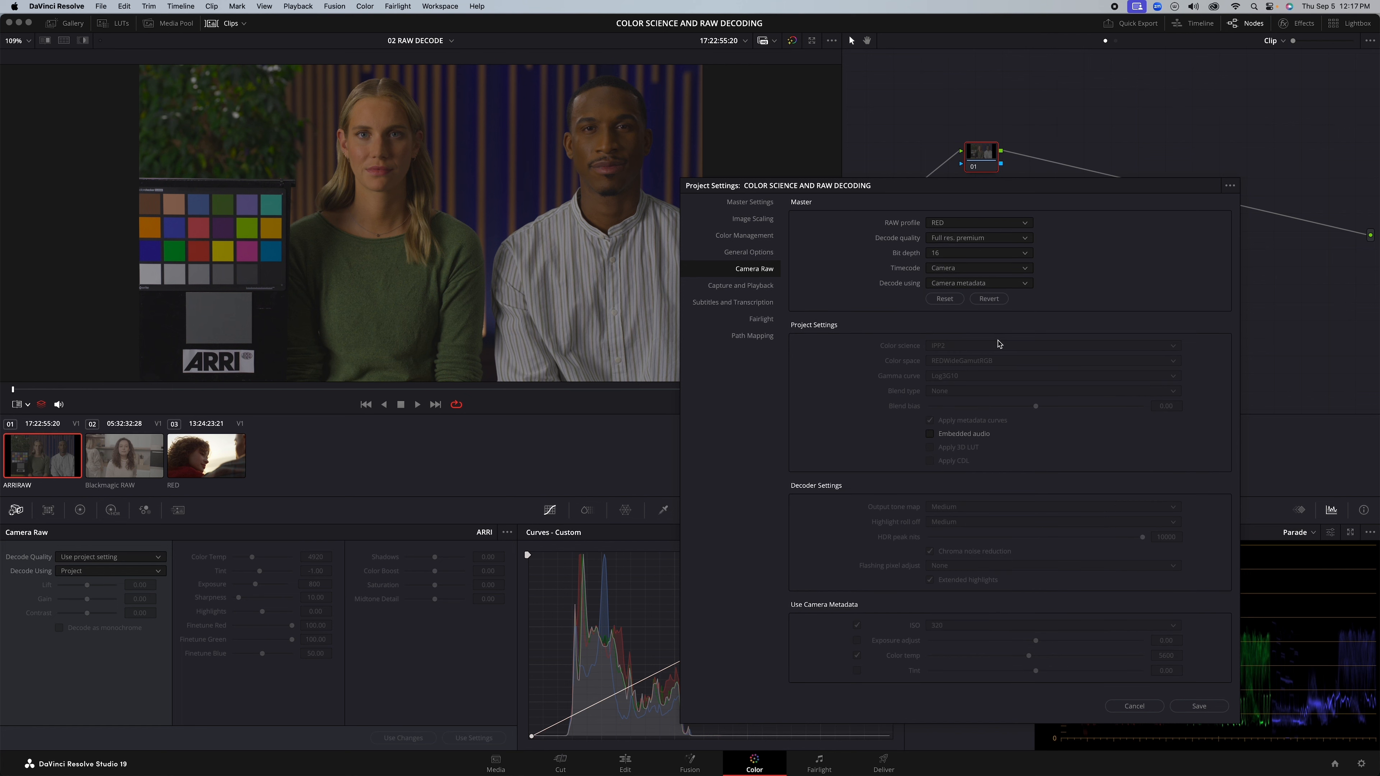
{"action": "left_click", "coordinate": [999, 241]}
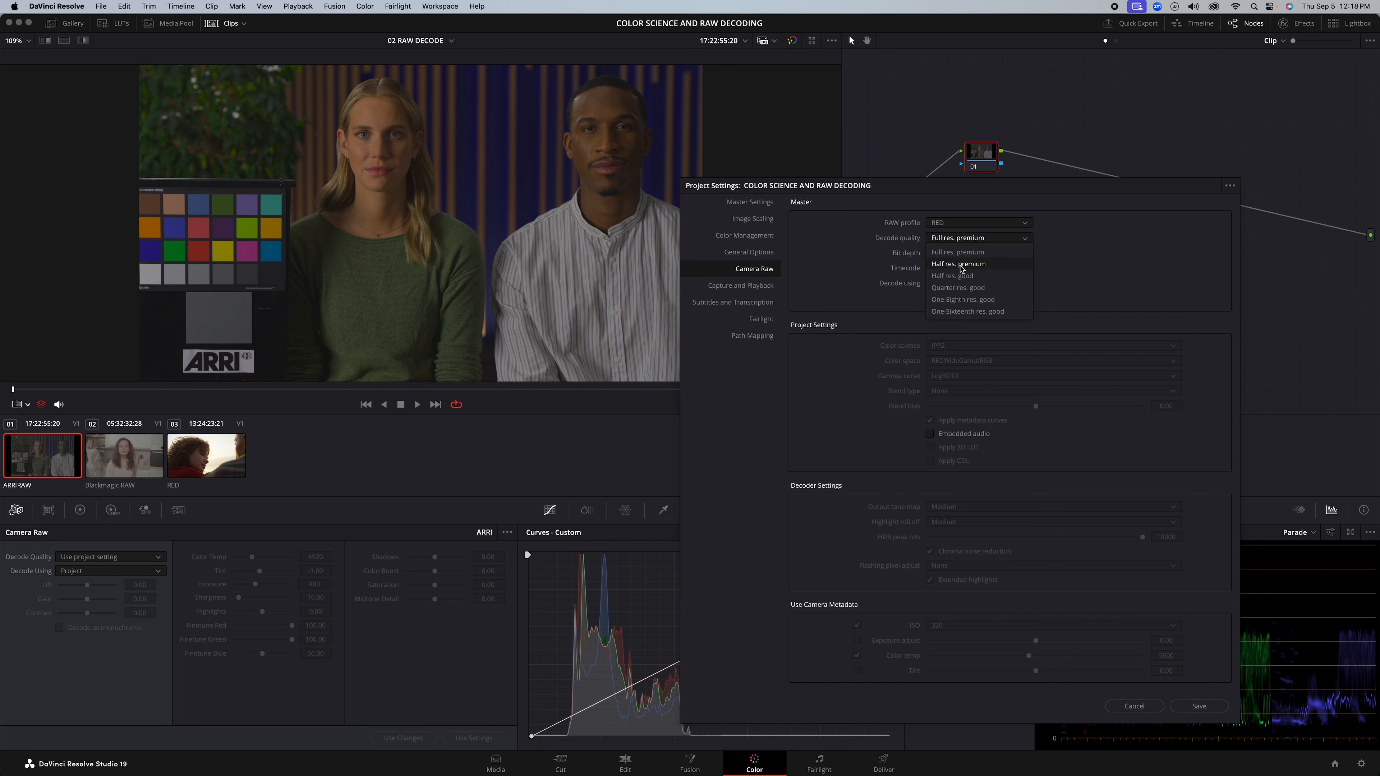
{"action": "left_click", "coordinate": [961, 275]}
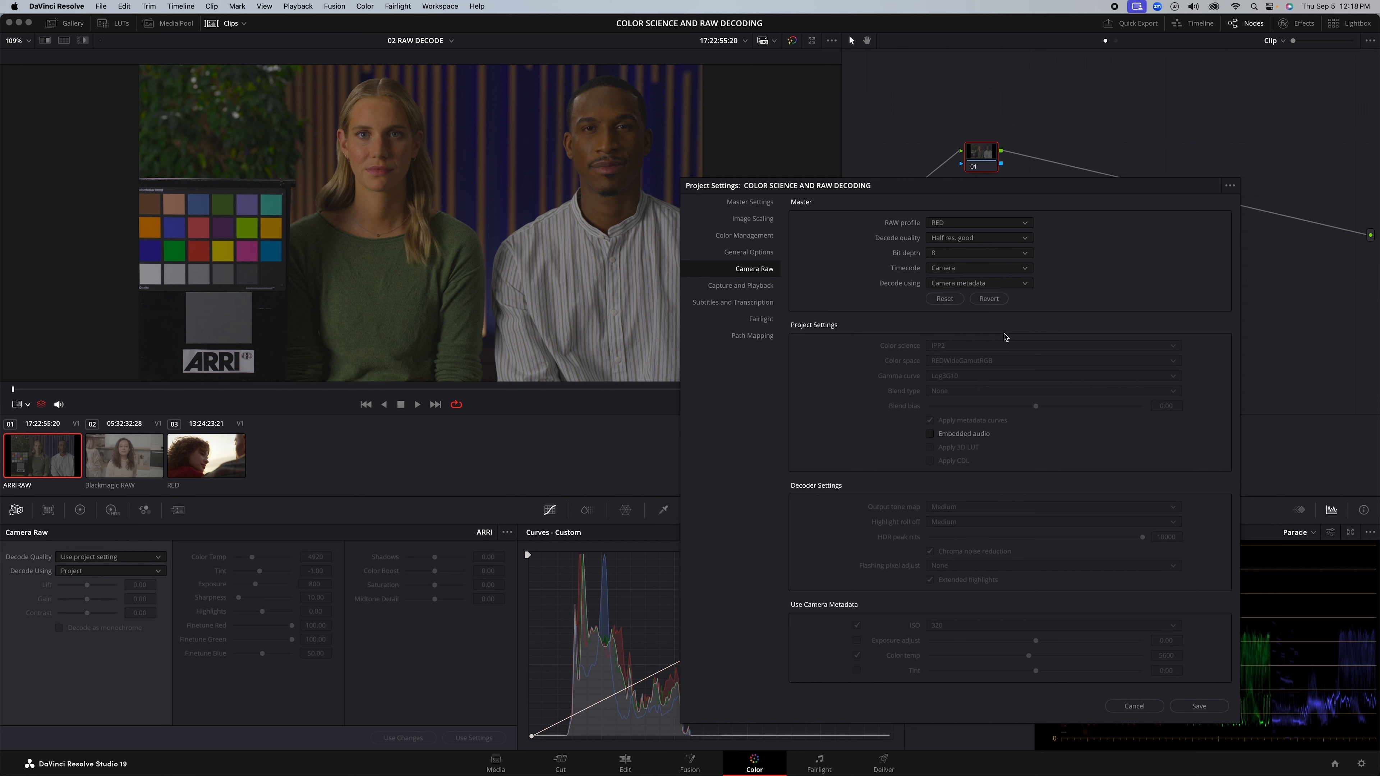
Step: Select the RED RAW profile and set it to Full res. premium quality, bit depth 16, decoding using Project
{"action": "left_click", "coordinate": [954, 225]}
{"action": "left_click", "coordinate": [944, 320]}
{"action": "left_click", "coordinate": [951, 242]}
{"action": "left_click", "coordinate": [968, 242]}
{"action": "left_click", "coordinate": [966, 254]}
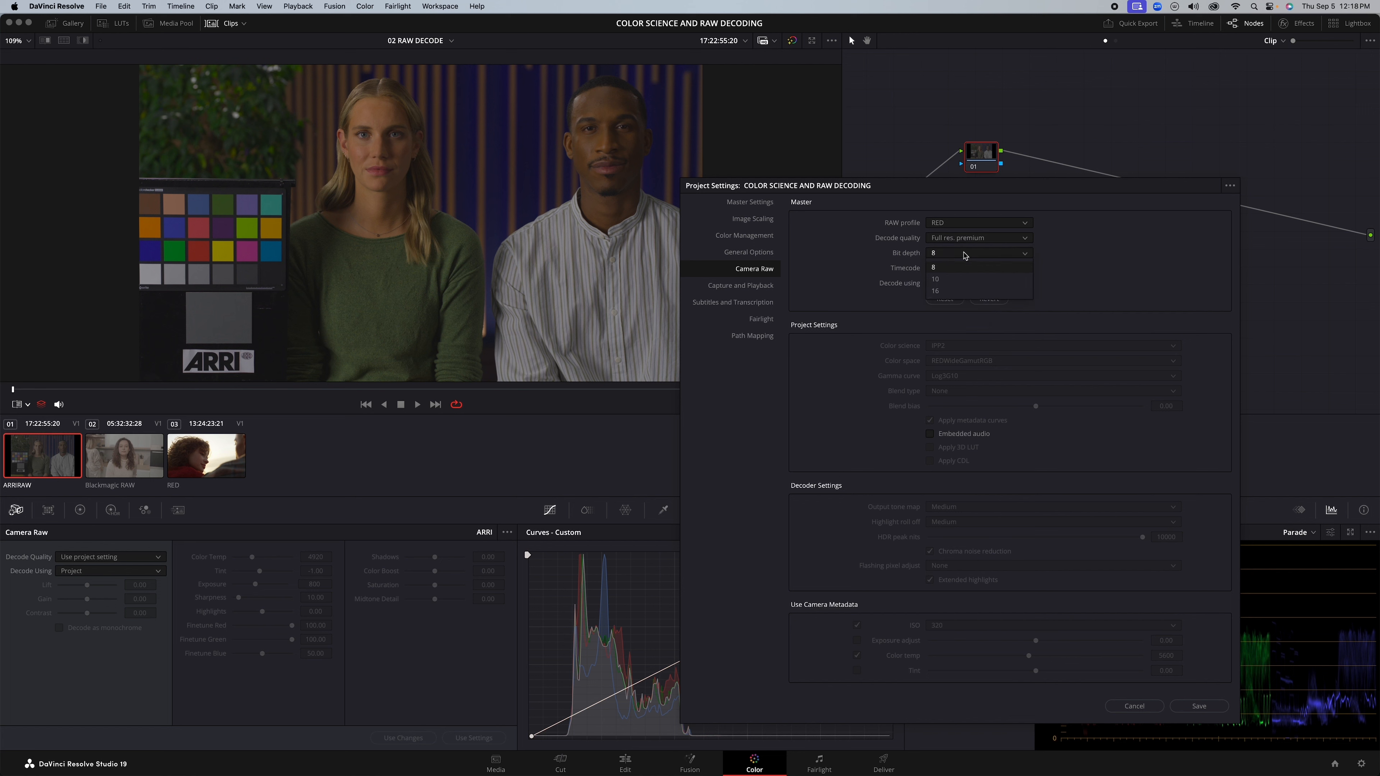
{"action": "left_click", "coordinate": [956, 293]}
{"action": "left_click", "coordinate": [983, 283]}
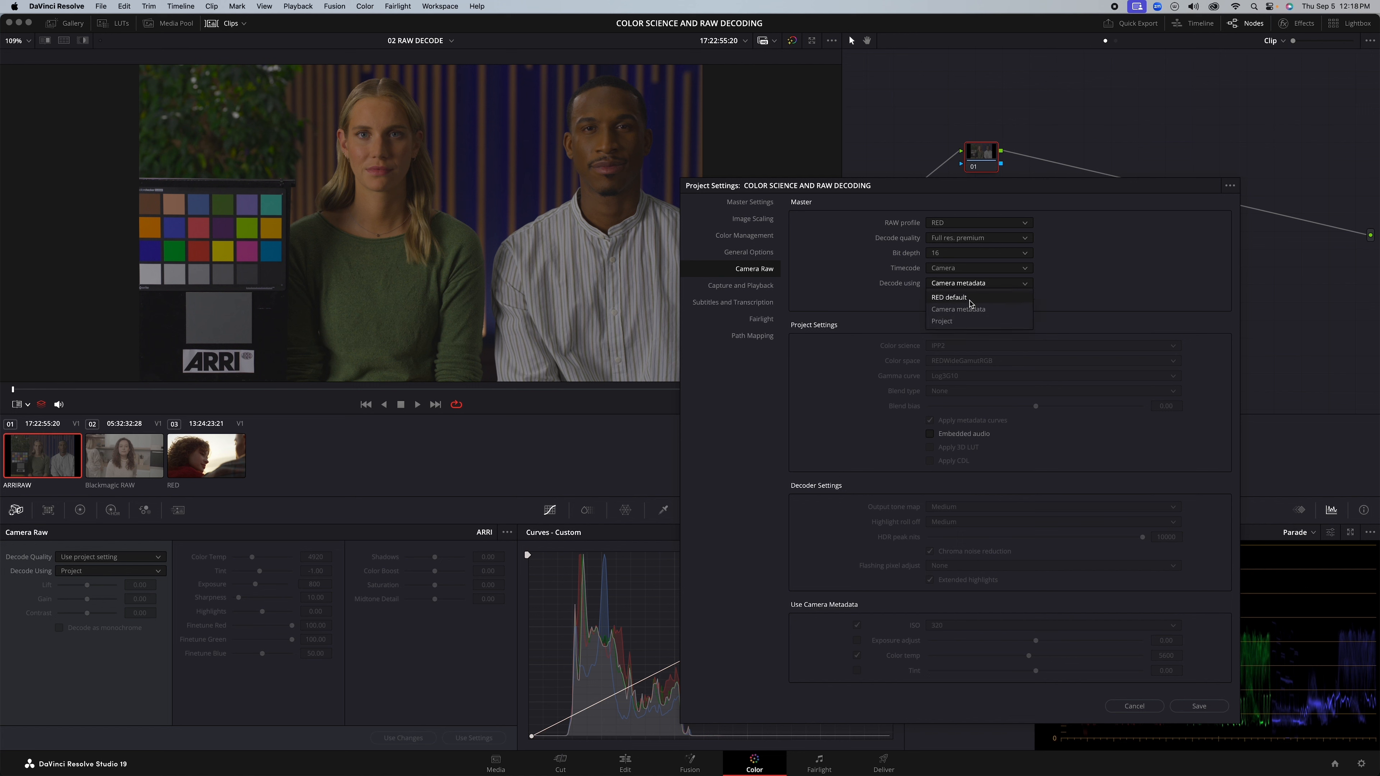
{"action": "left_click", "coordinate": [965, 321]}
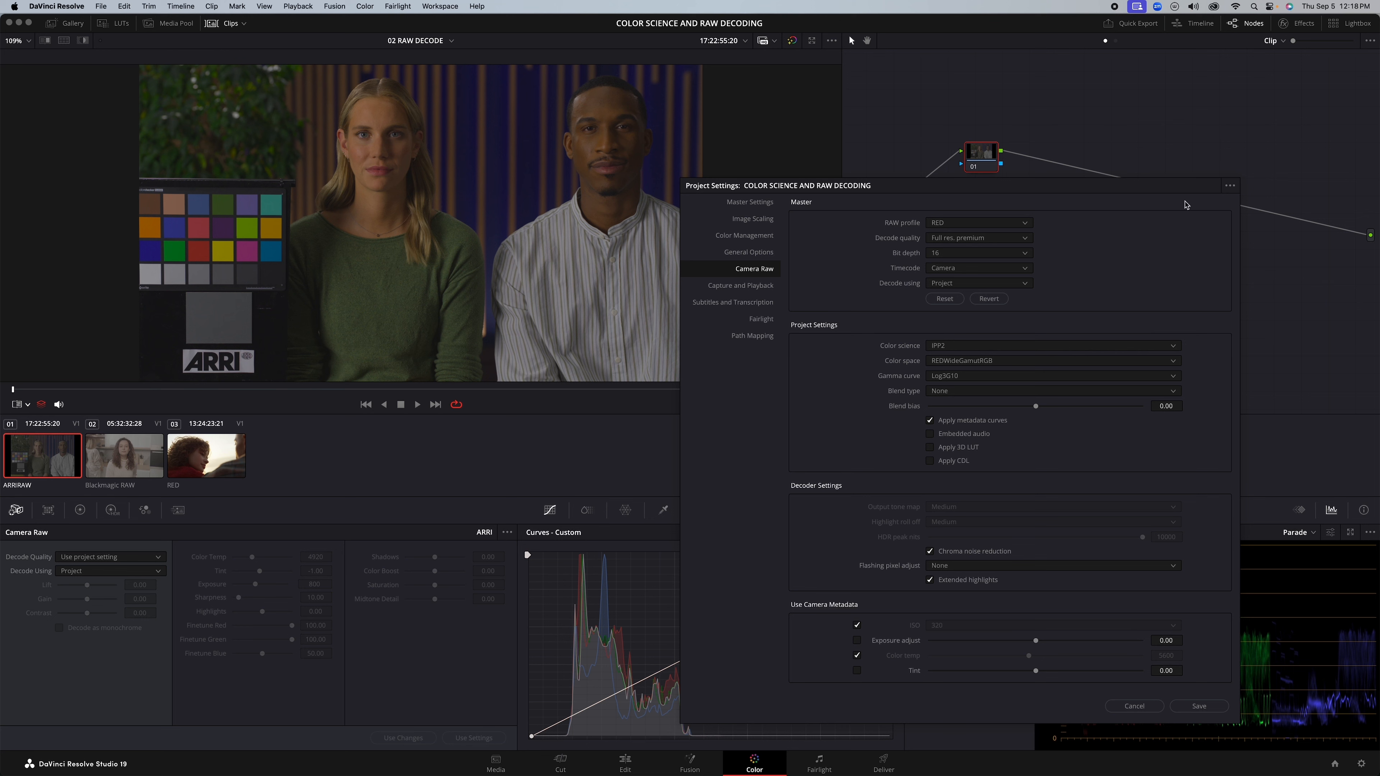
Step: Review the preset options available for the project settings
{"action": "left_click", "coordinate": [1230, 186]}
{"action": "mouse_move", "coordinate": [1188, 203]}
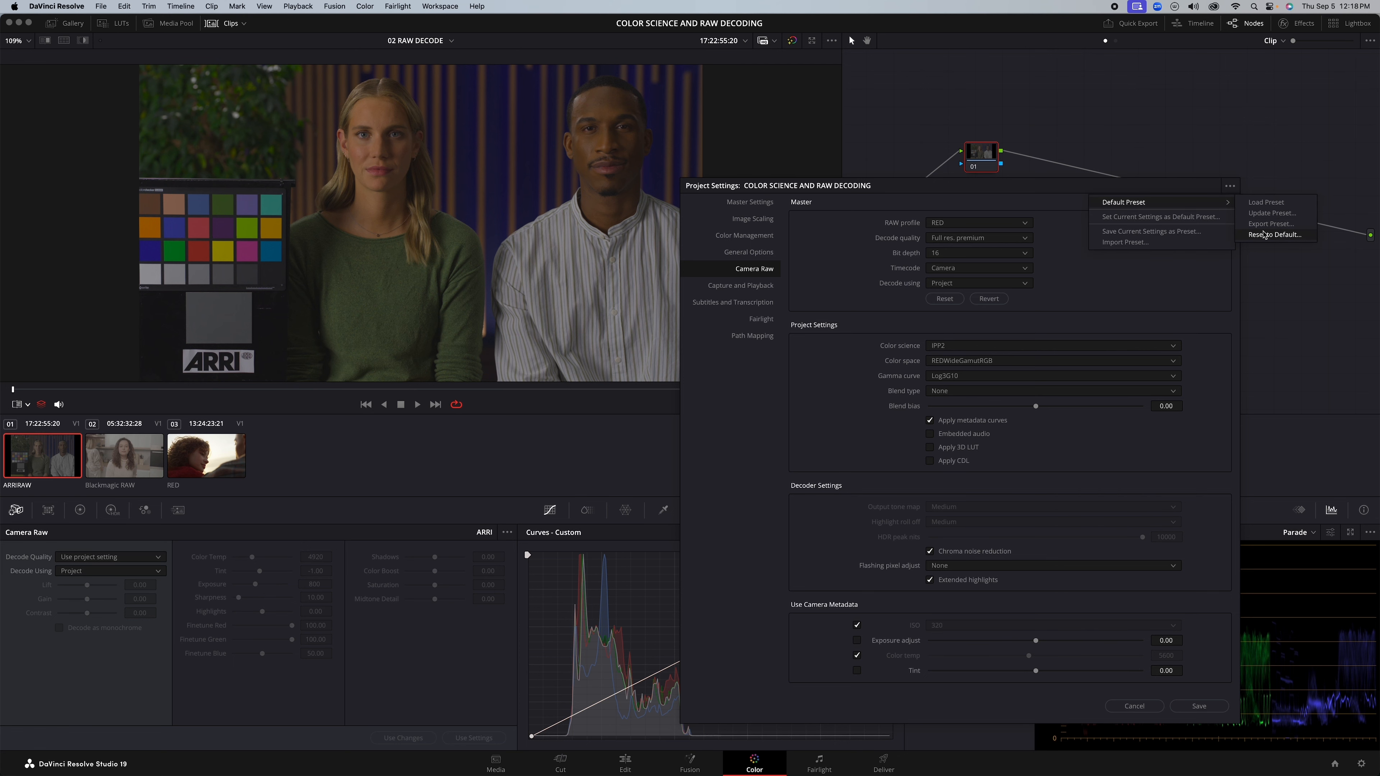
{"action": "left_click", "coordinate": [1264, 235]}
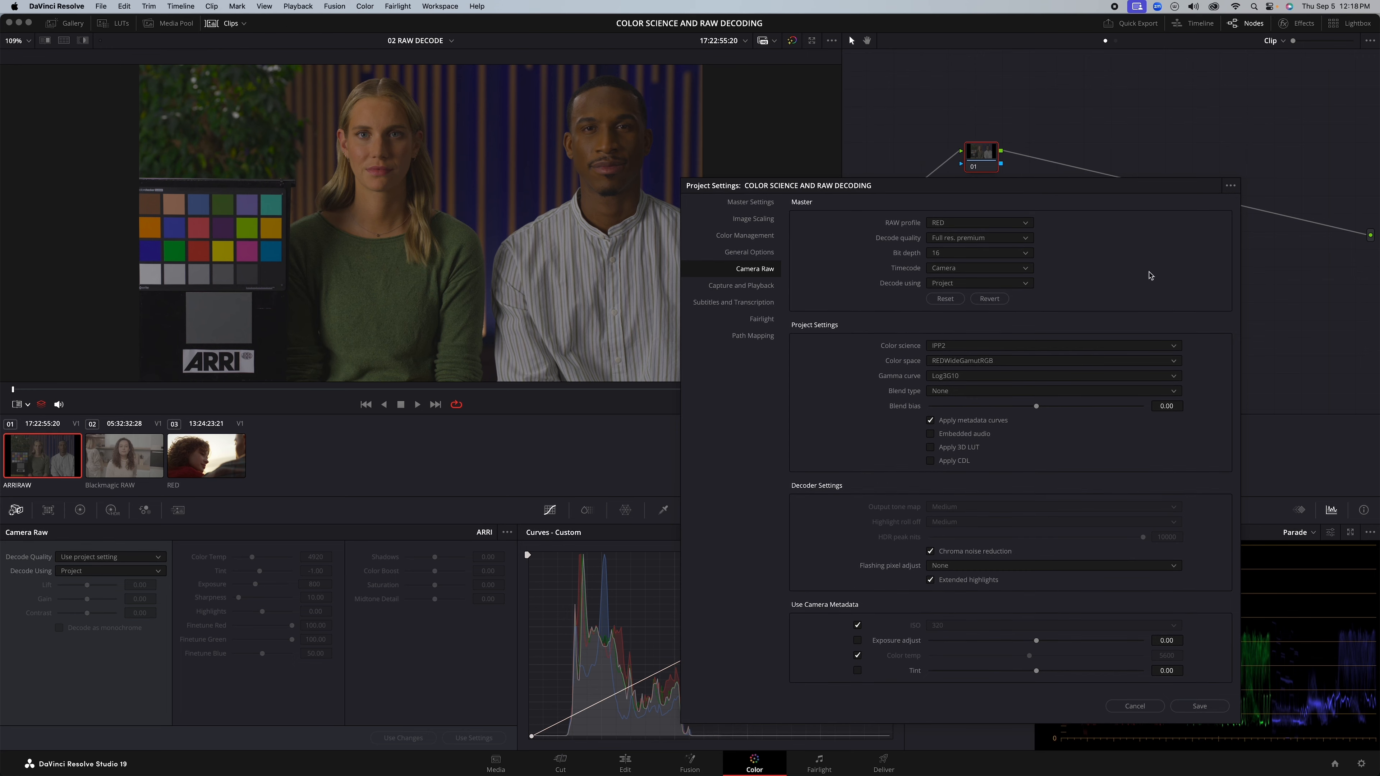
Step: Choose IPP2 color science and the REDWideGamutRGB color space for the RED profile
{"action": "left_click_drag", "start_coordinate": [1044, 180], "coordinate": [1052, 143]}
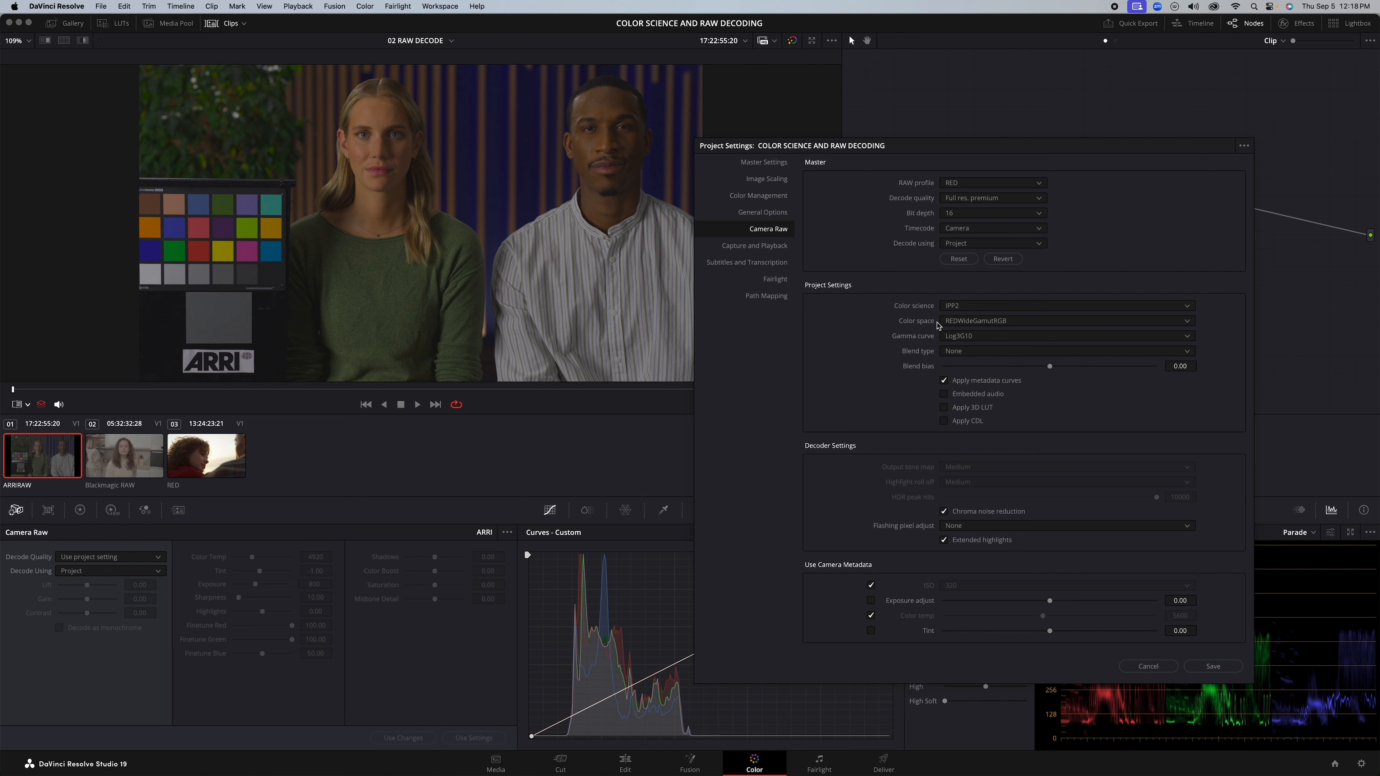
{"action": "left_click", "coordinate": [955, 306]}
{"action": "left_click", "coordinate": [954, 346]}
{"action": "left_click", "coordinate": [948, 321]}
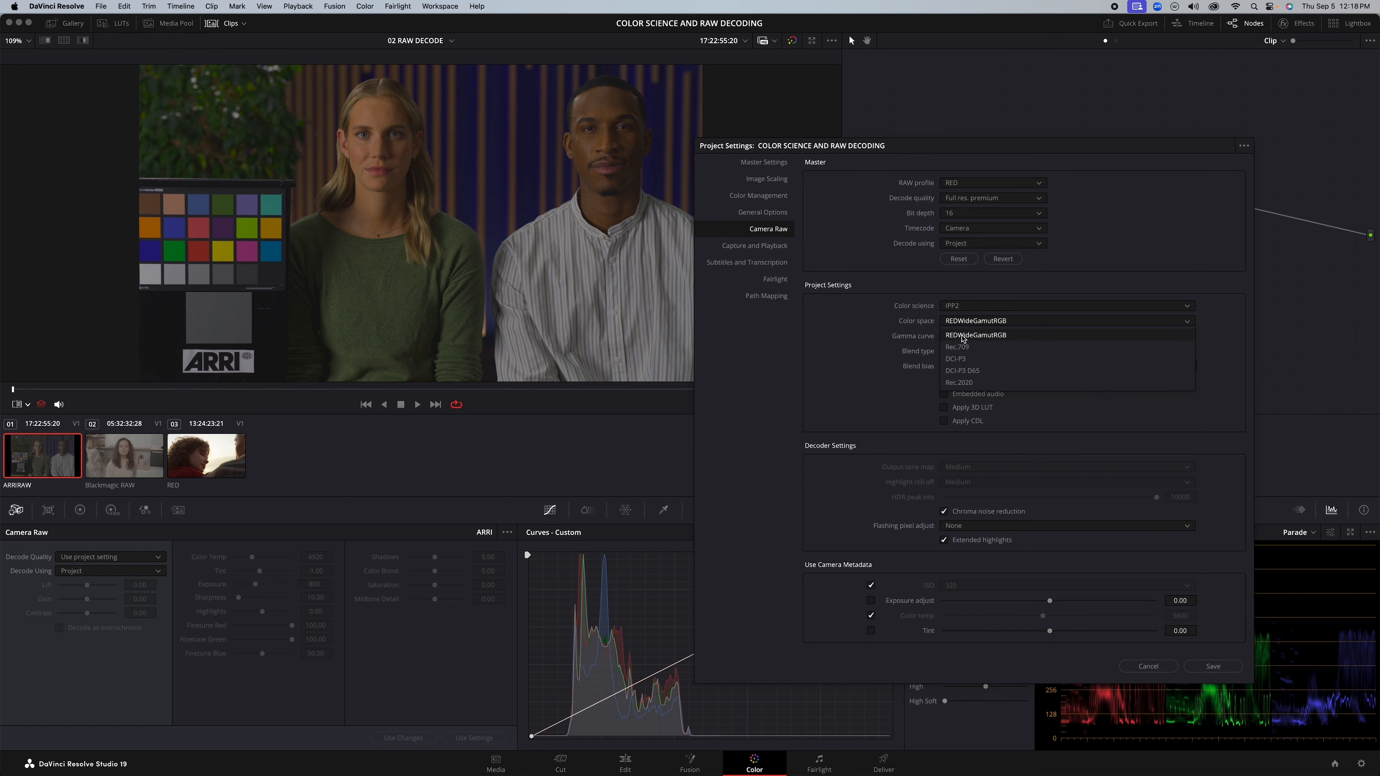
{"action": "left_click", "coordinate": [964, 336]}
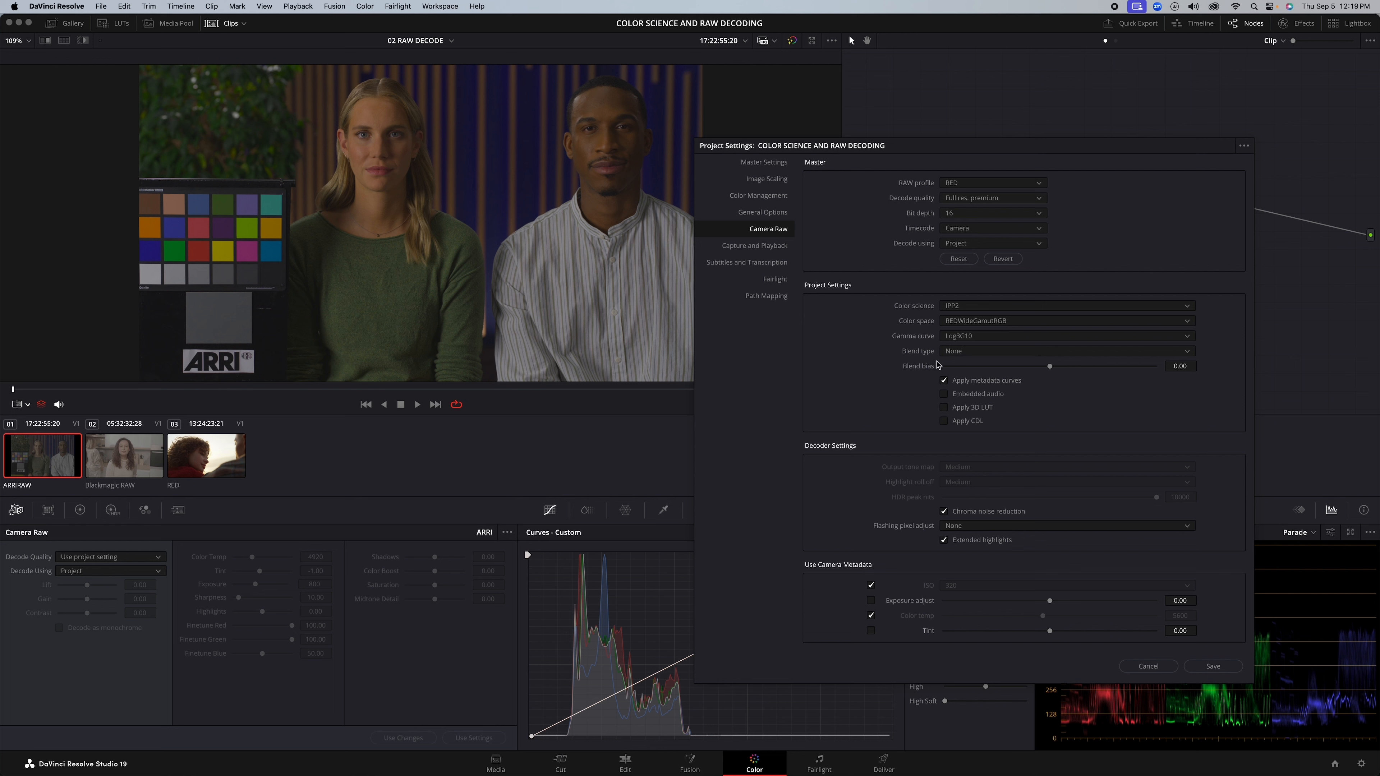
Step: Turn off camera metadata for the RED profile's ISO and color temperature, and save the project settings
{"action": "left_click", "coordinate": [871, 585]}
{"action": "left_click", "coordinate": [871, 616]}
{"action": "left_click", "coordinate": [1218, 672]}
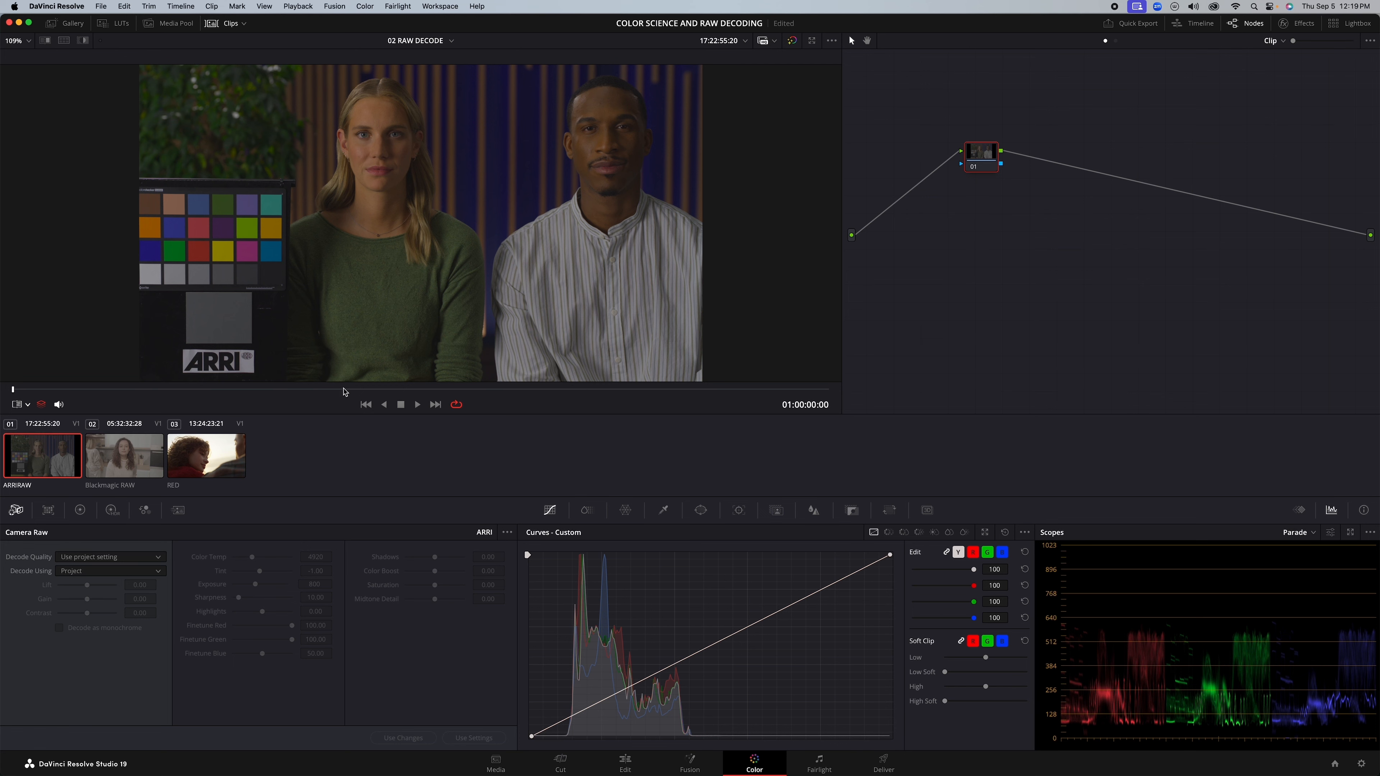
Step: Select the Blackmagic RAW clip and review the Blackmagic RAW profile in the project's Camera Raw settings, closing them without changes
{"action": "left_click", "coordinate": [141, 452]}
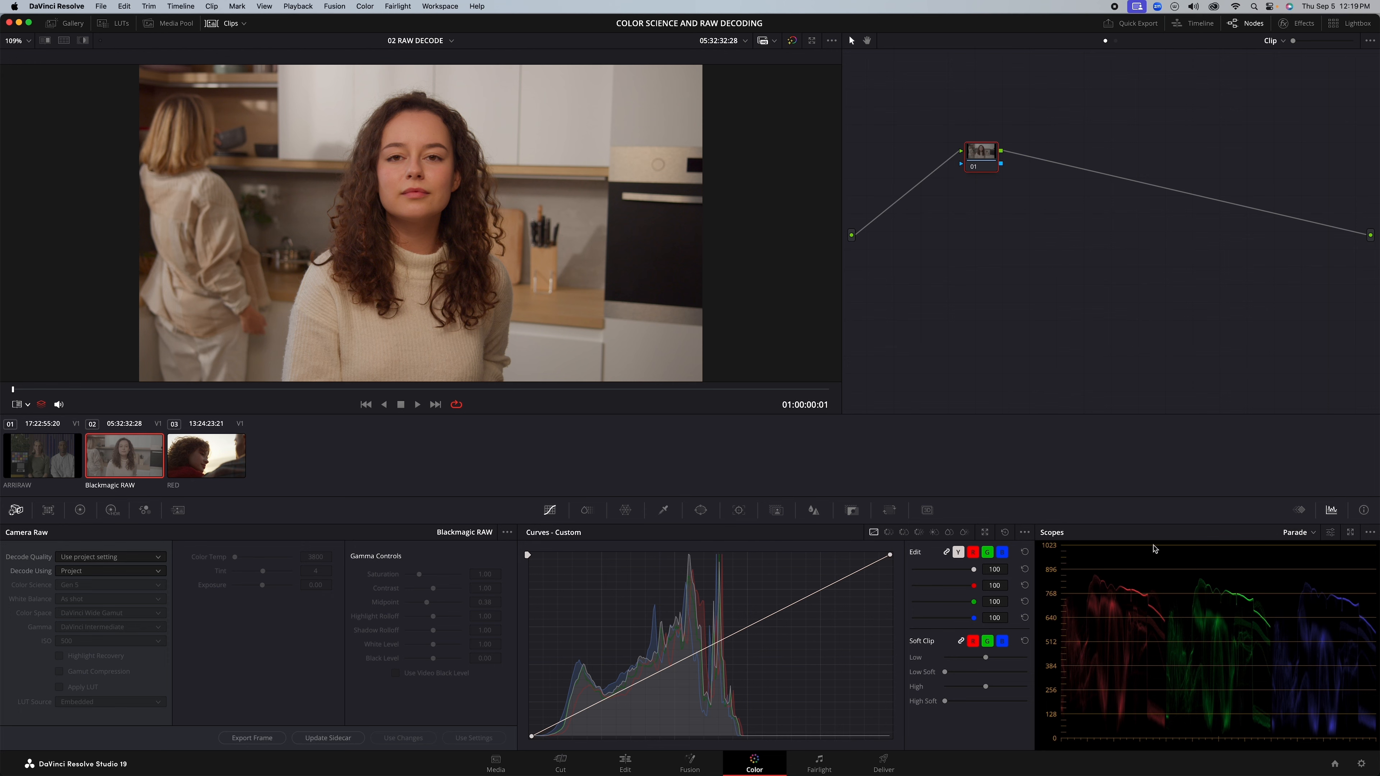
{"action": "left_click", "coordinate": [1361, 765]}
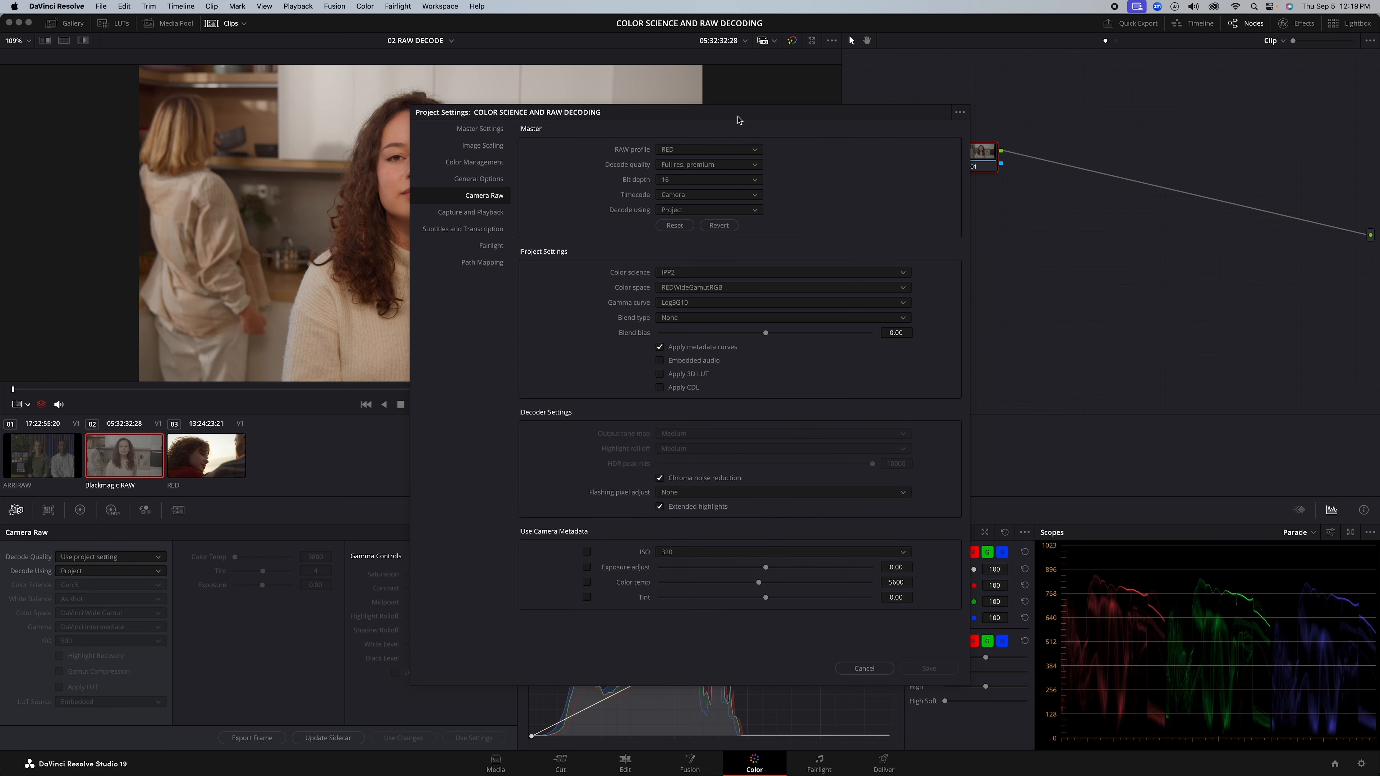
{"action": "left_click_drag", "start_coordinate": [740, 118], "coordinate": [1058, 102]}
{"action": "left_click", "coordinate": [1027, 142]}
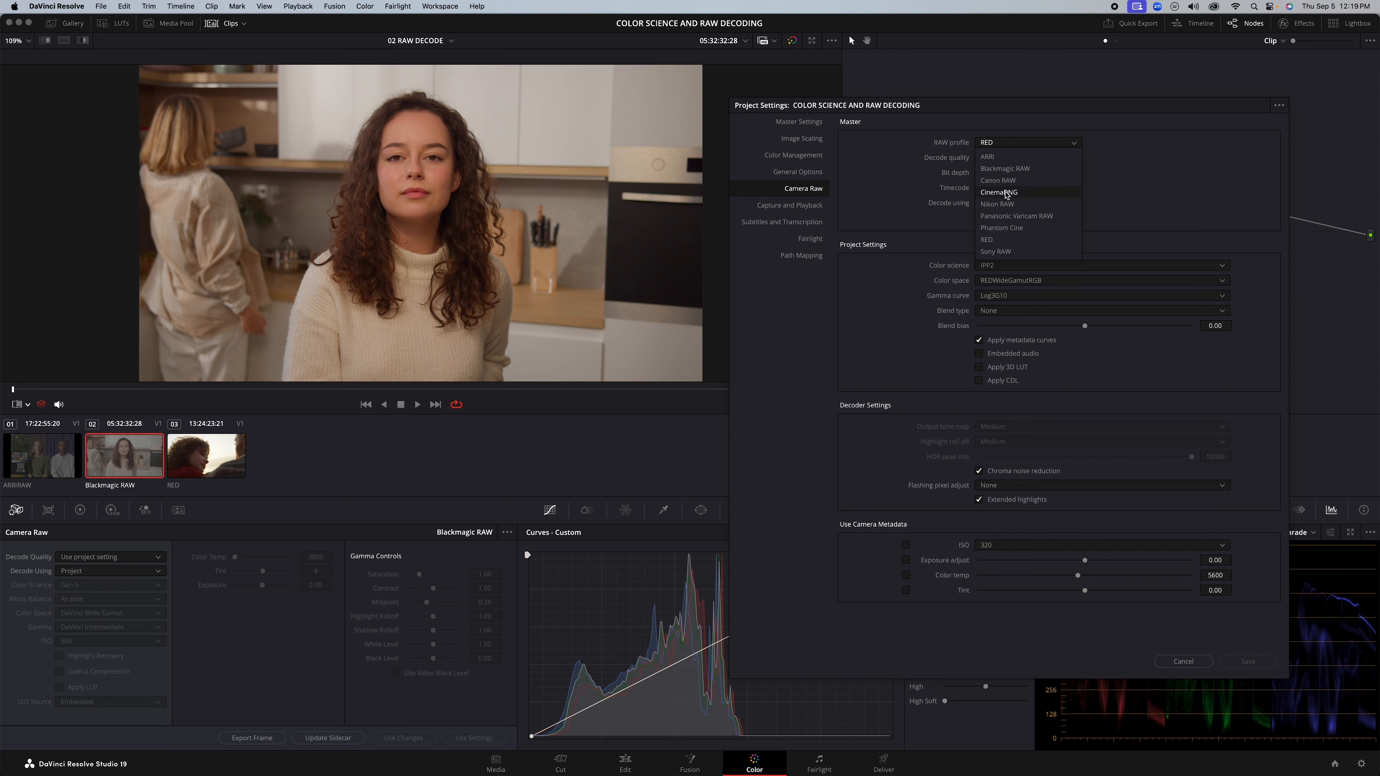
{"action": "left_click", "coordinate": [1012, 169]}
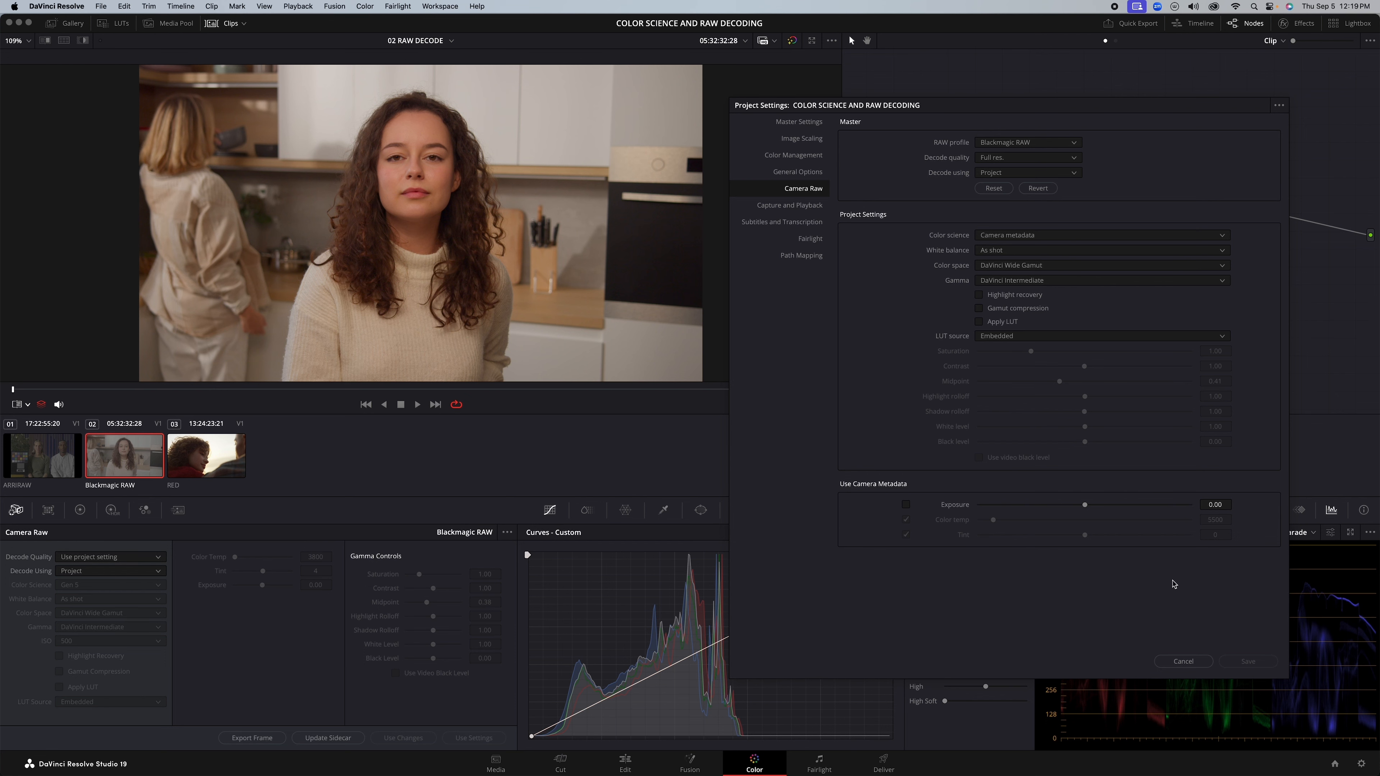
{"action": "left_click", "coordinate": [1182, 662]}
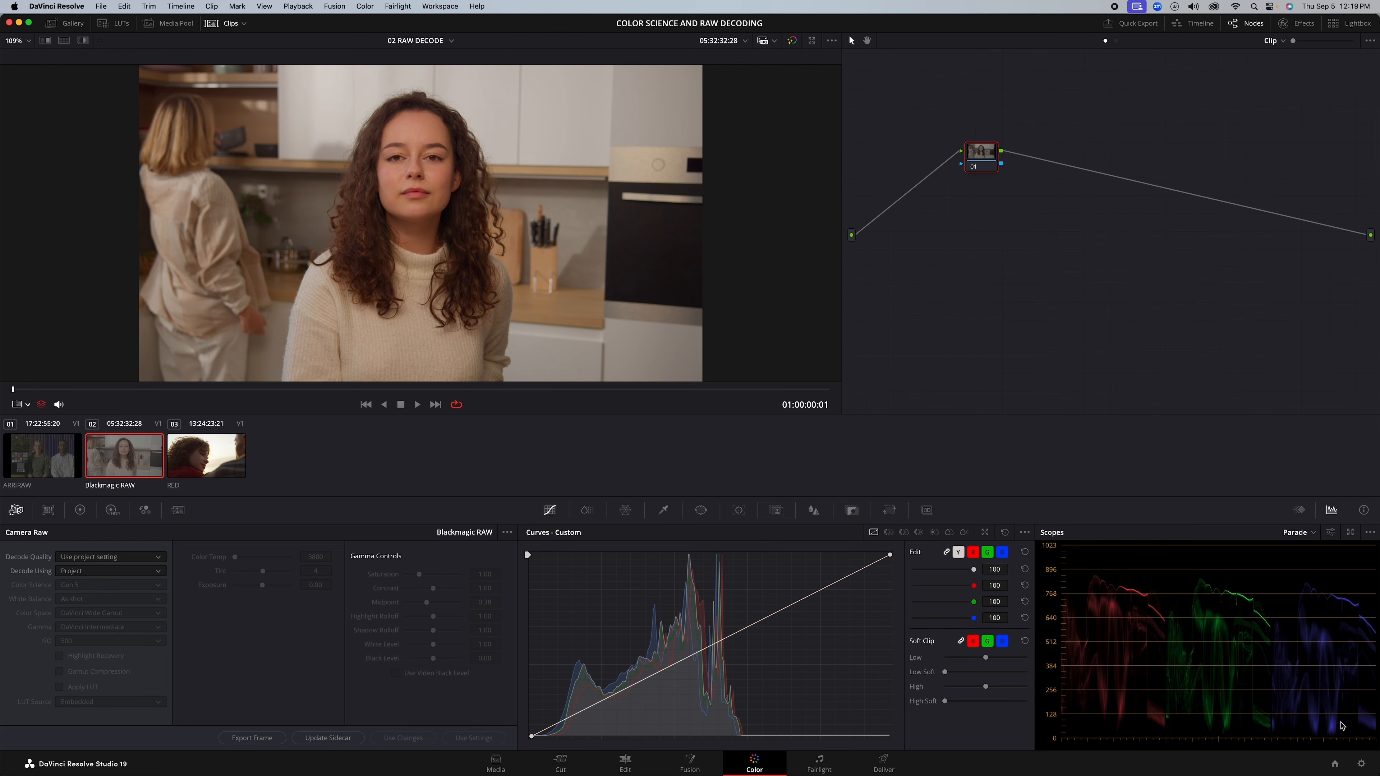
Step: Check the project's Color Management settings and close them without changes
{"action": "left_click", "coordinate": [1362, 764]}
{"action": "left_click", "coordinate": [498, 162]}
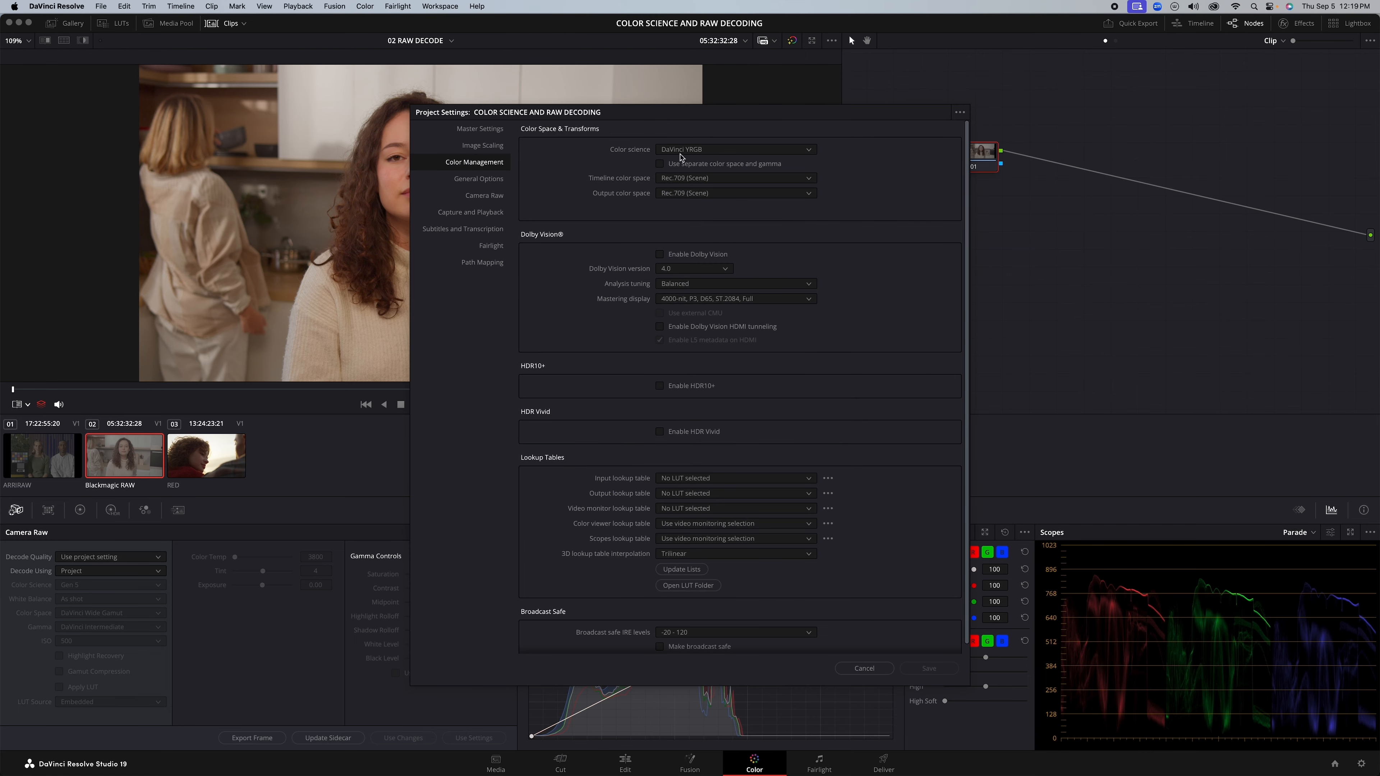
{"action": "left_click", "coordinate": [864, 668]}
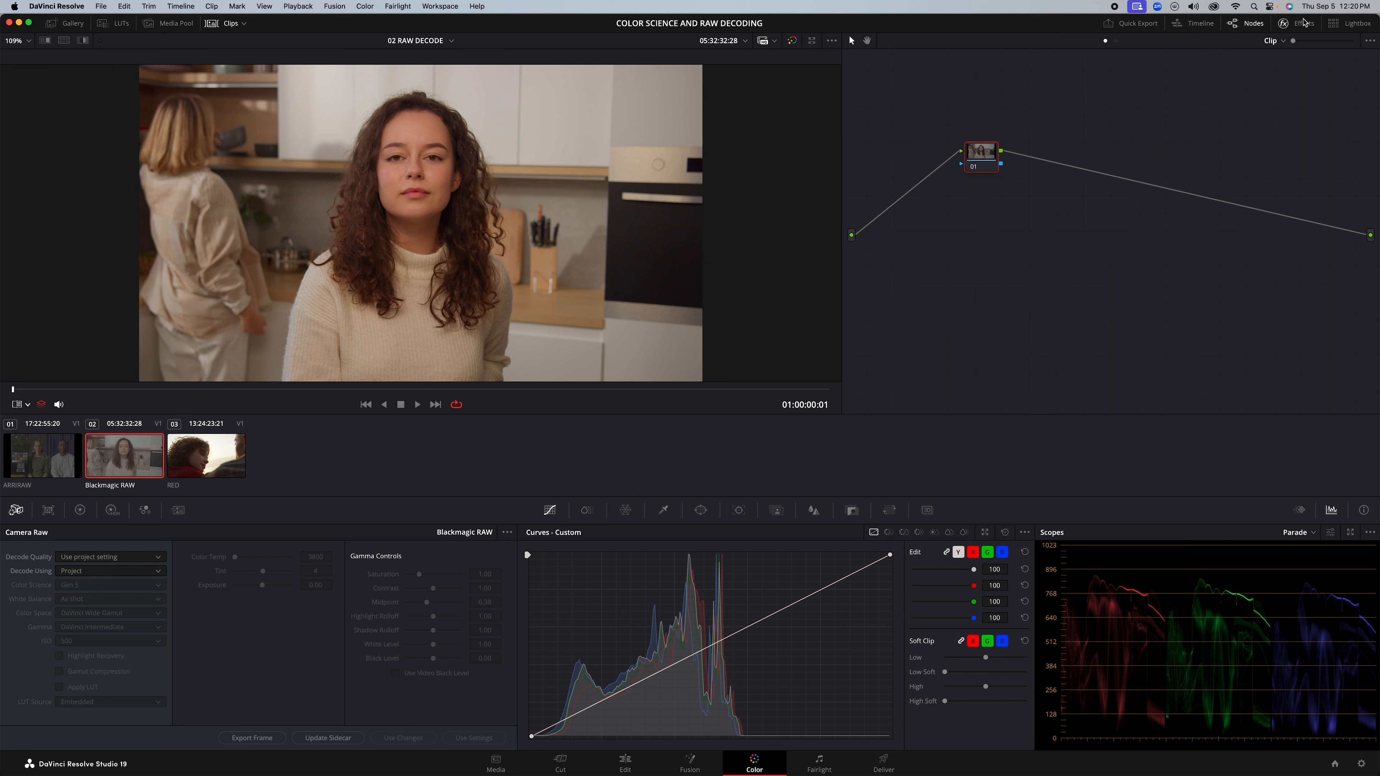
Step: Check the effects library and the timeline-level node graph with its ODT node, and return to the clip nodes
{"action": "left_click", "coordinate": [1284, 24]}
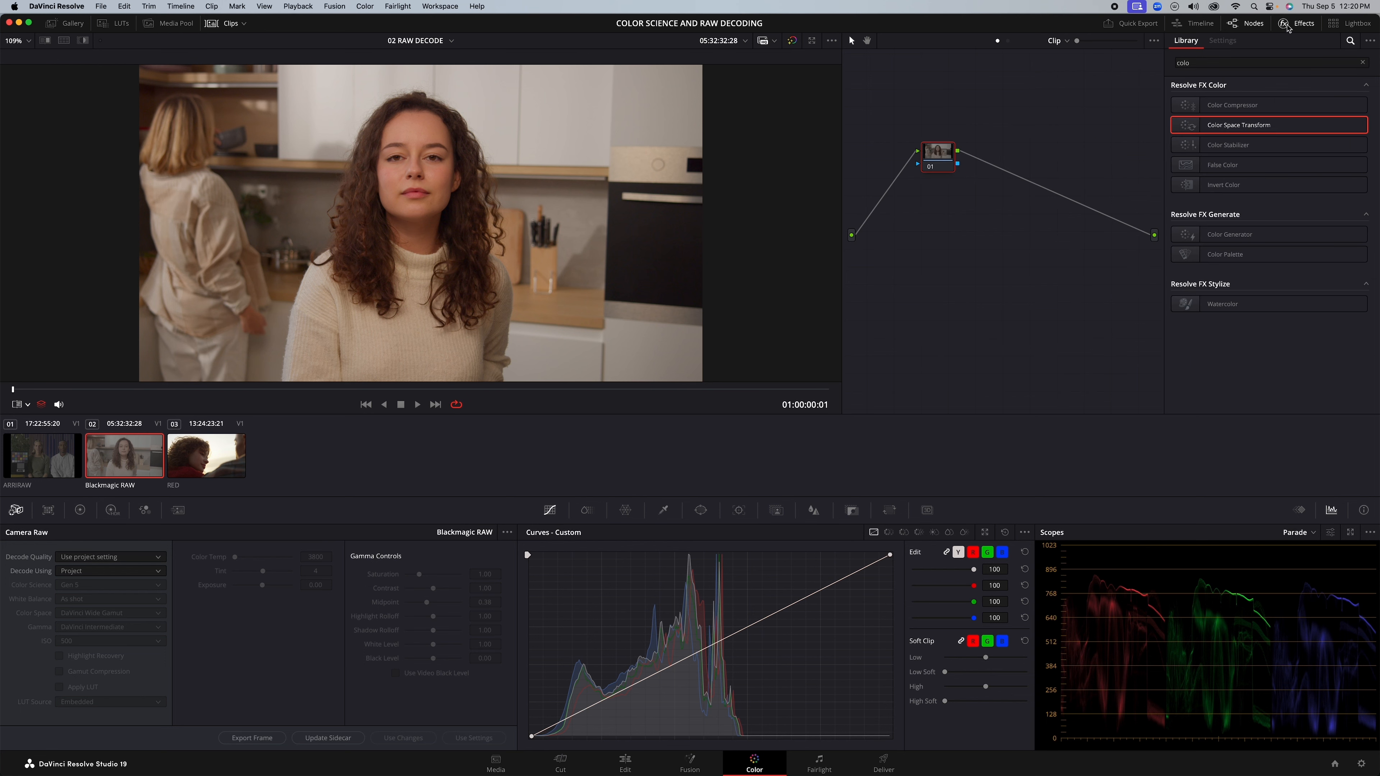
{"action": "left_click", "coordinate": [1285, 24]}
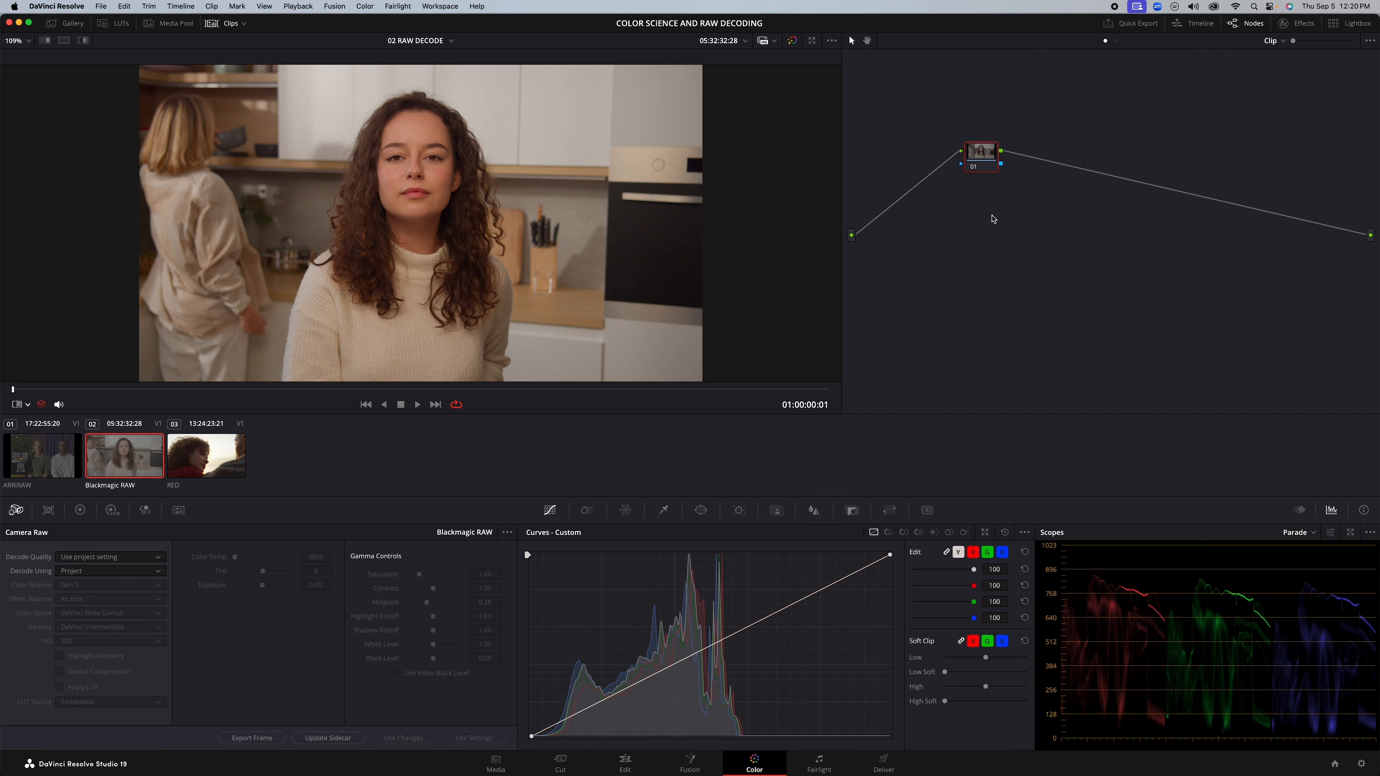
{"action": "left_click", "coordinate": [1116, 41]}
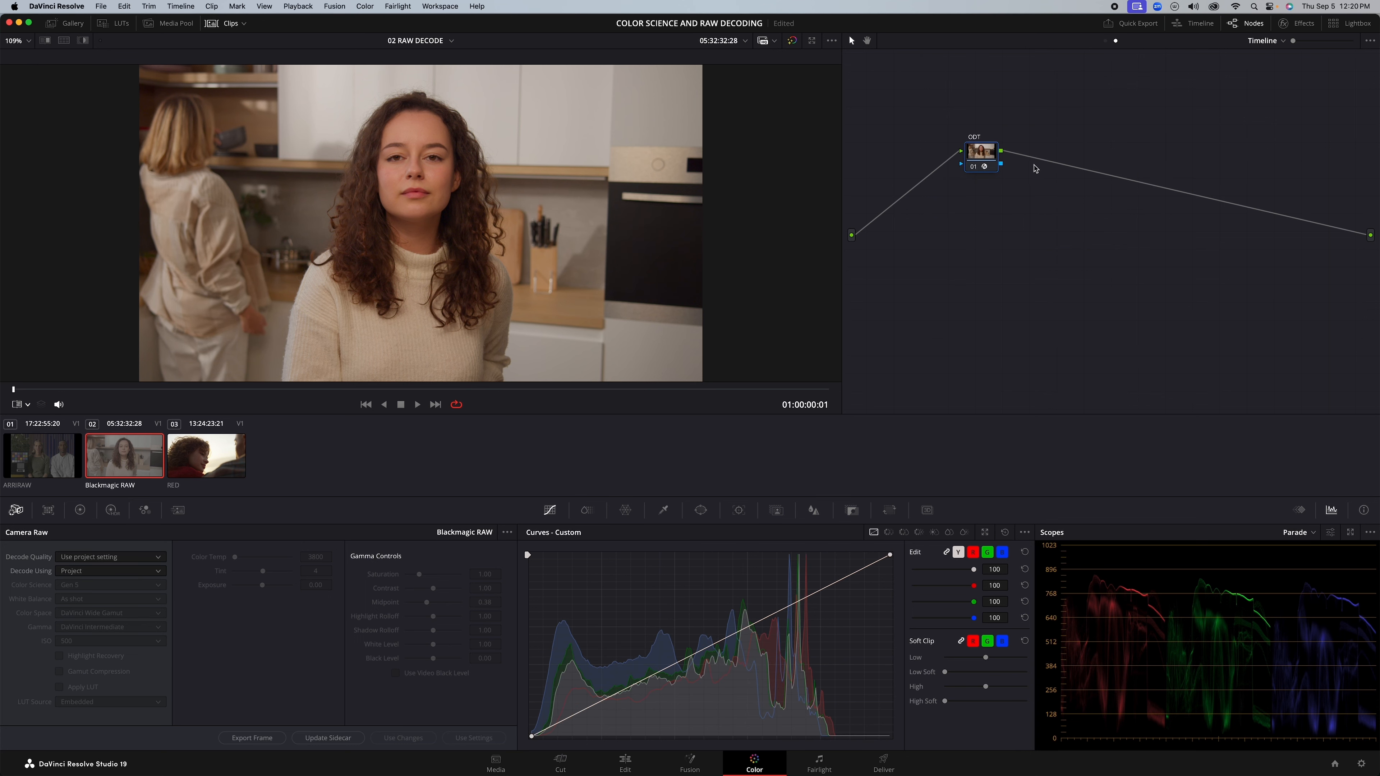
{"action": "left_click", "coordinate": [1105, 42]}
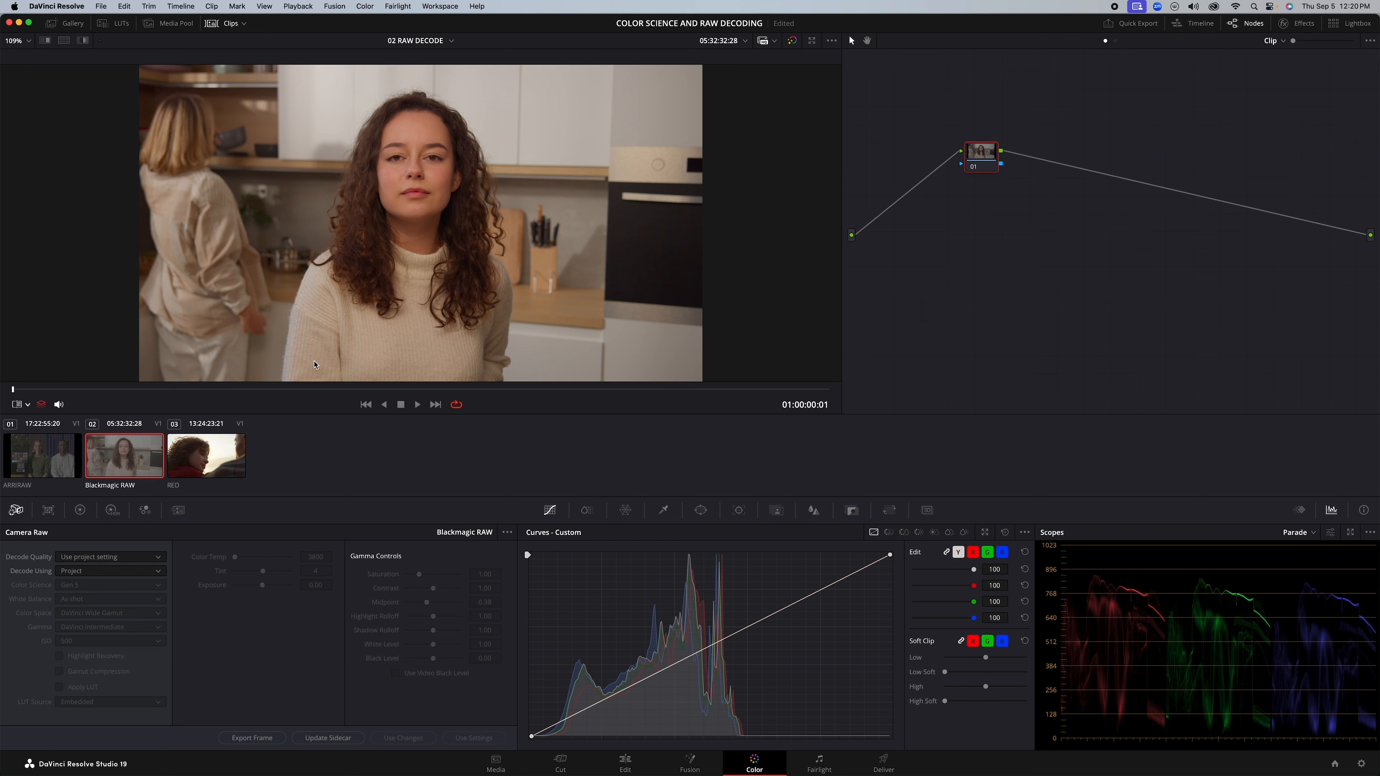
Step: Add the ARRIRAW clip into a new group named ARRI
{"action": "left_click", "coordinate": [54, 461]}
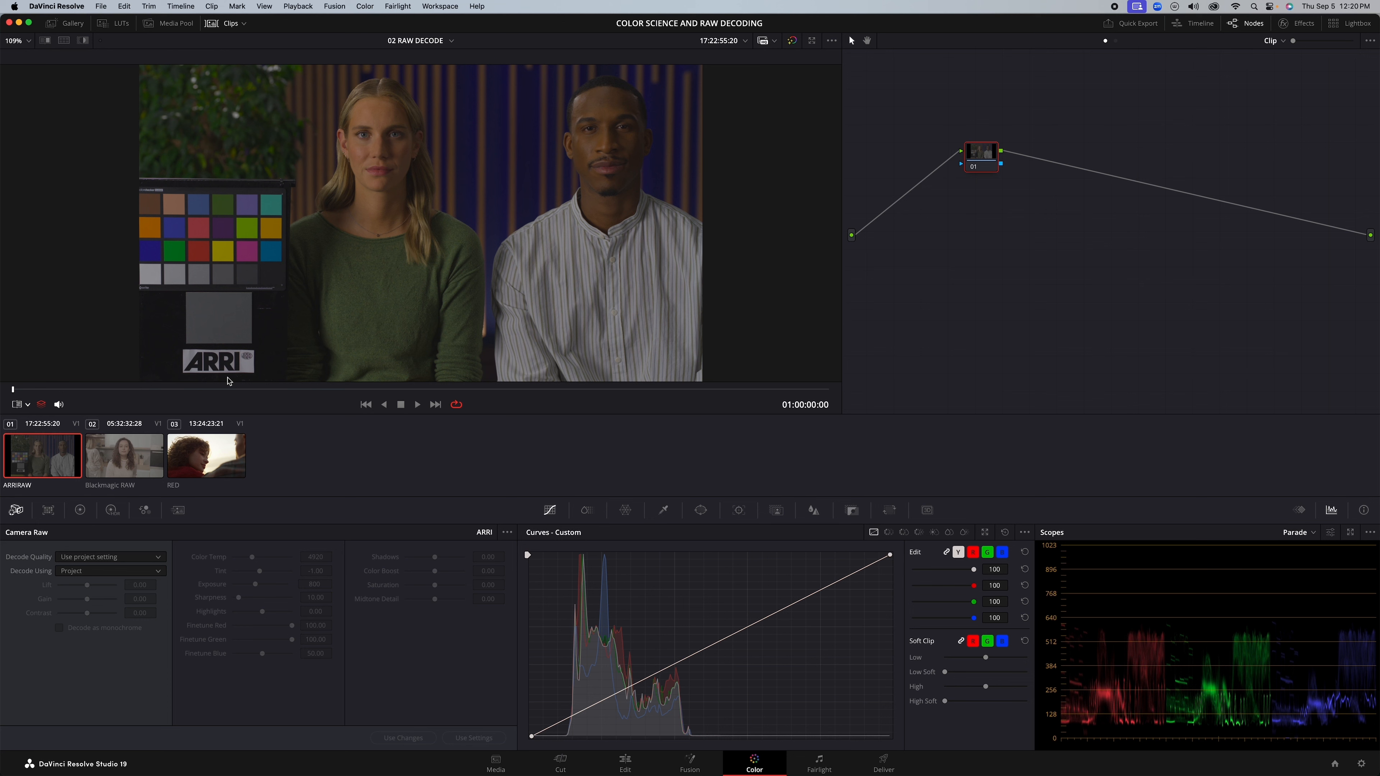
{"action": "left_click_drag", "start_coordinate": [982, 163], "coordinate": [965, 237]}
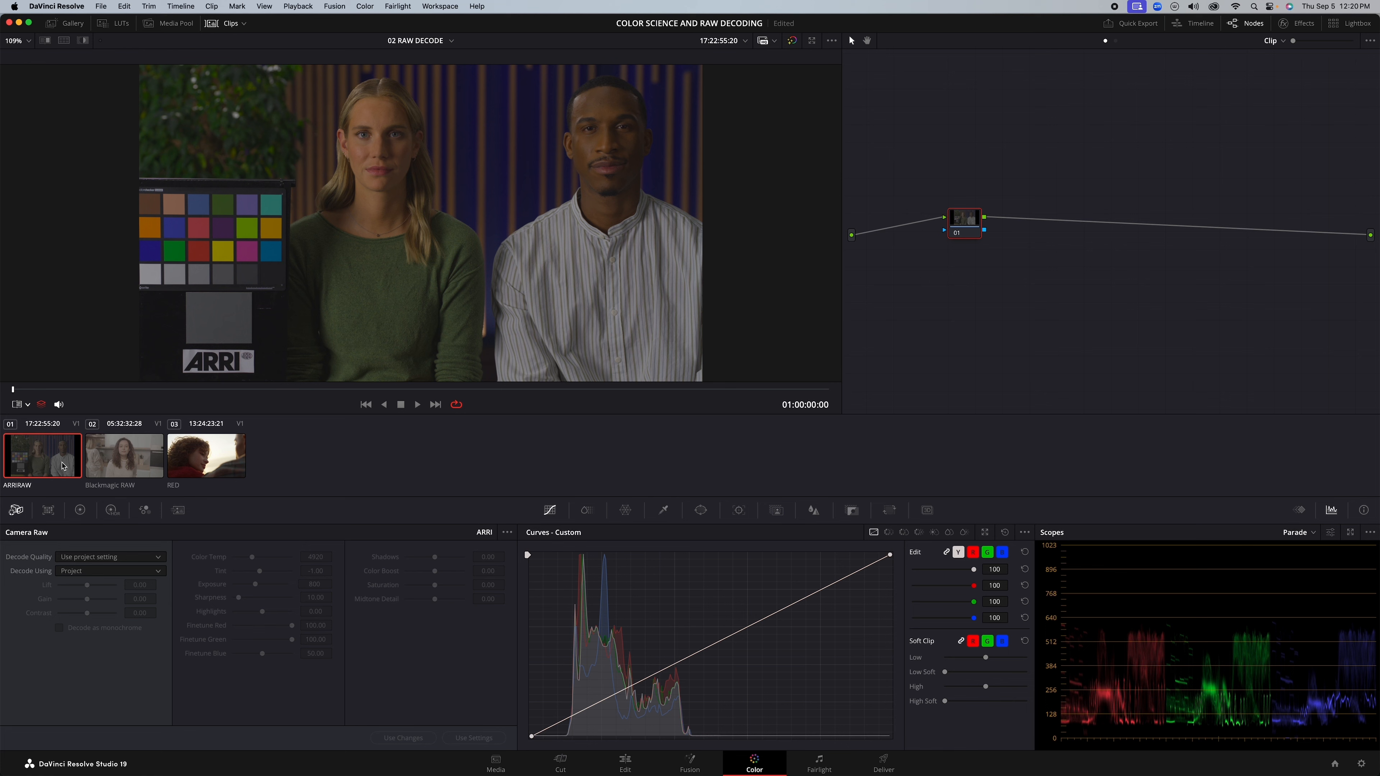
{"action": "right_click", "coordinate": [63, 466]}
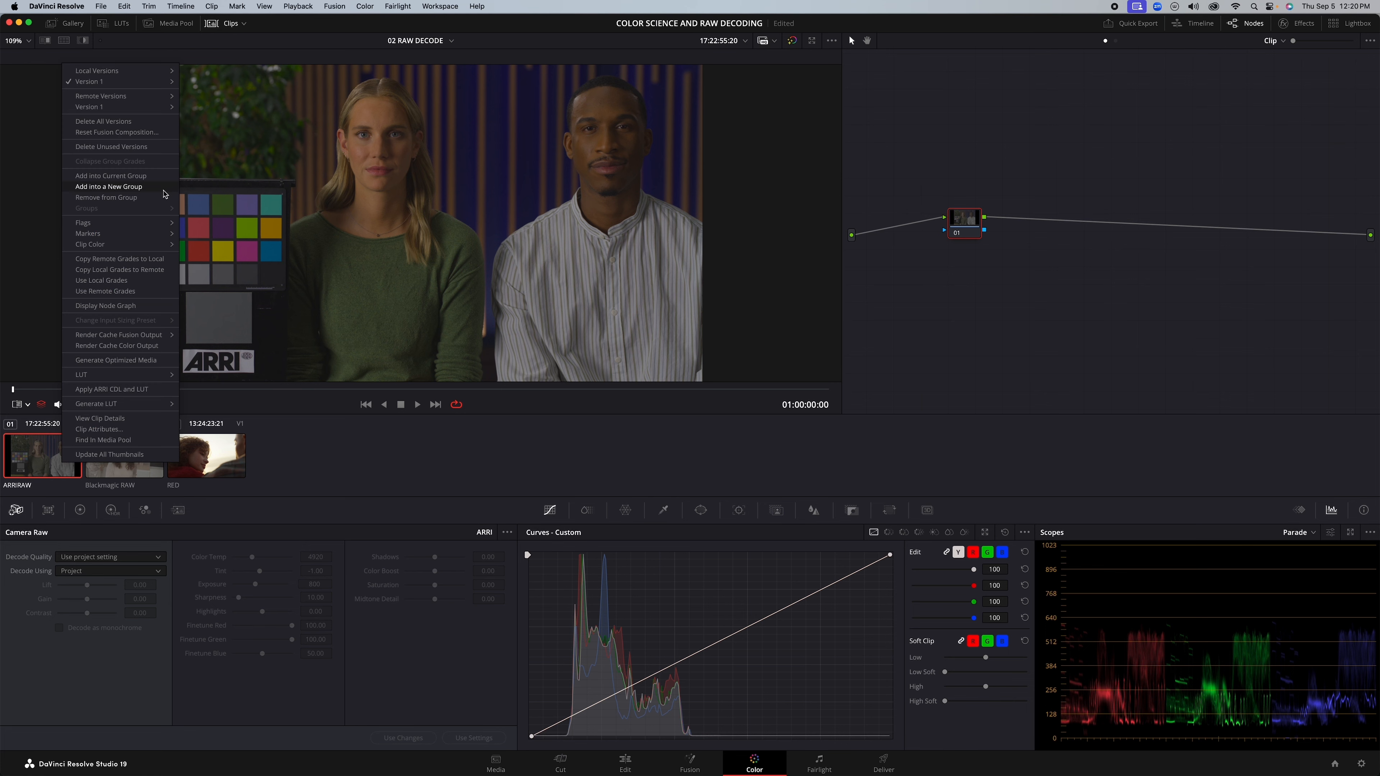
{"action": "left_click", "coordinate": [168, 189]}
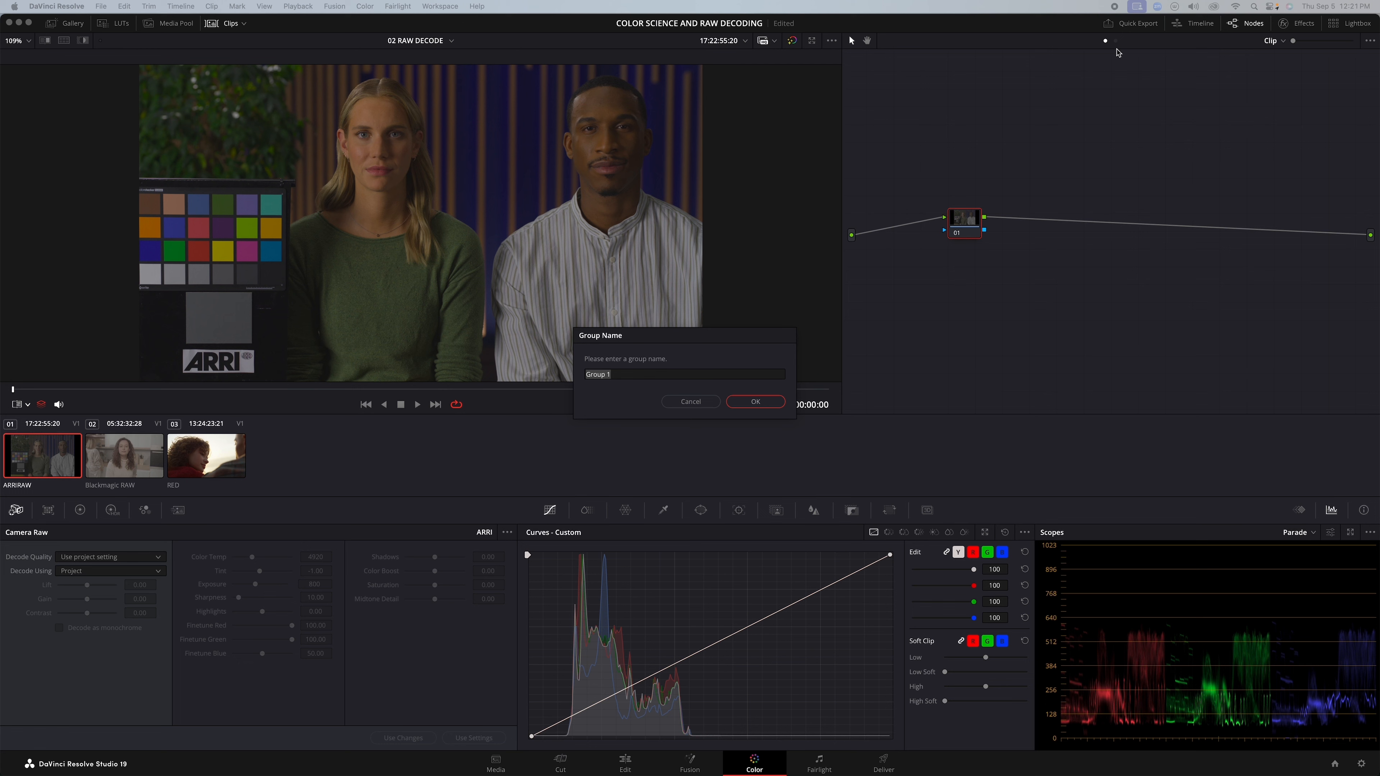
{"action": "left_click", "coordinate": [625, 374]}
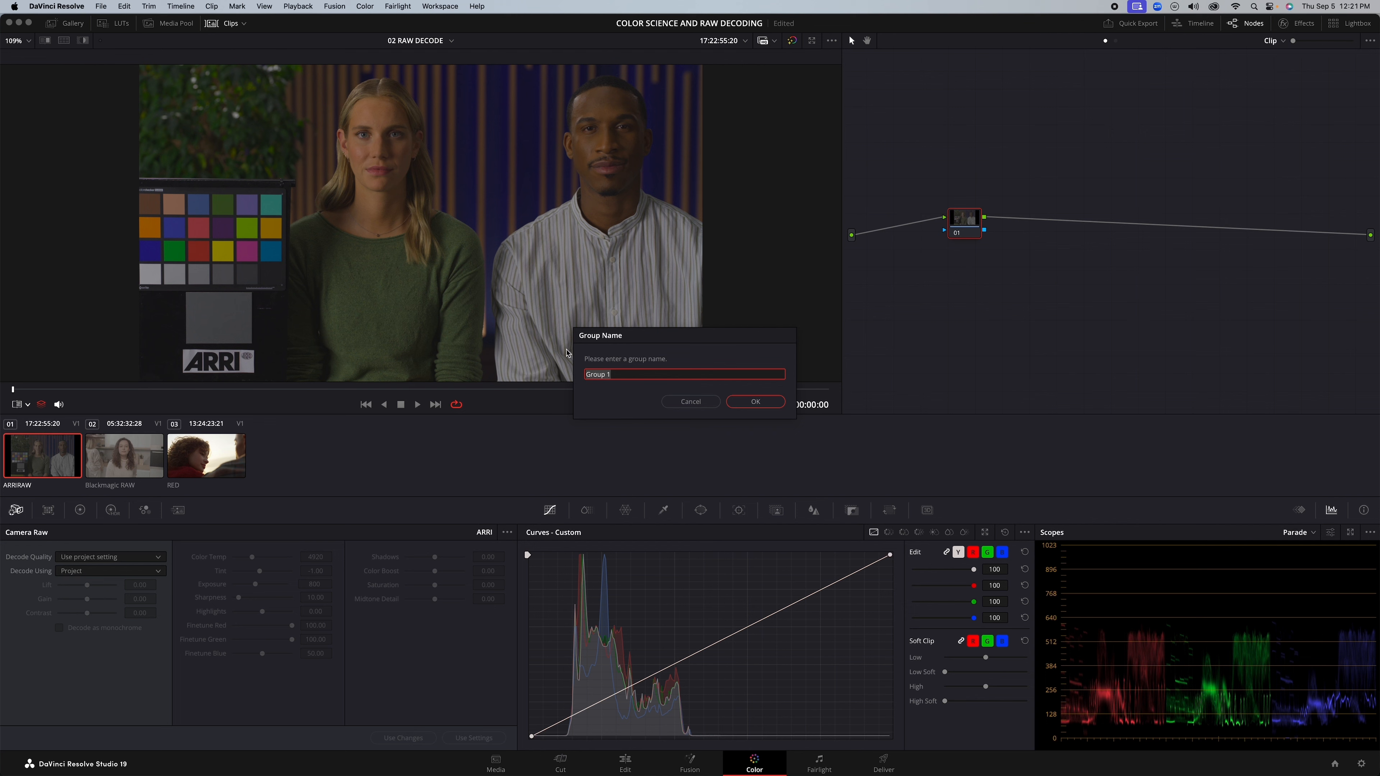
{"action": "type", "text": "ARRI"}
{"action": "key", "text": "Return"}
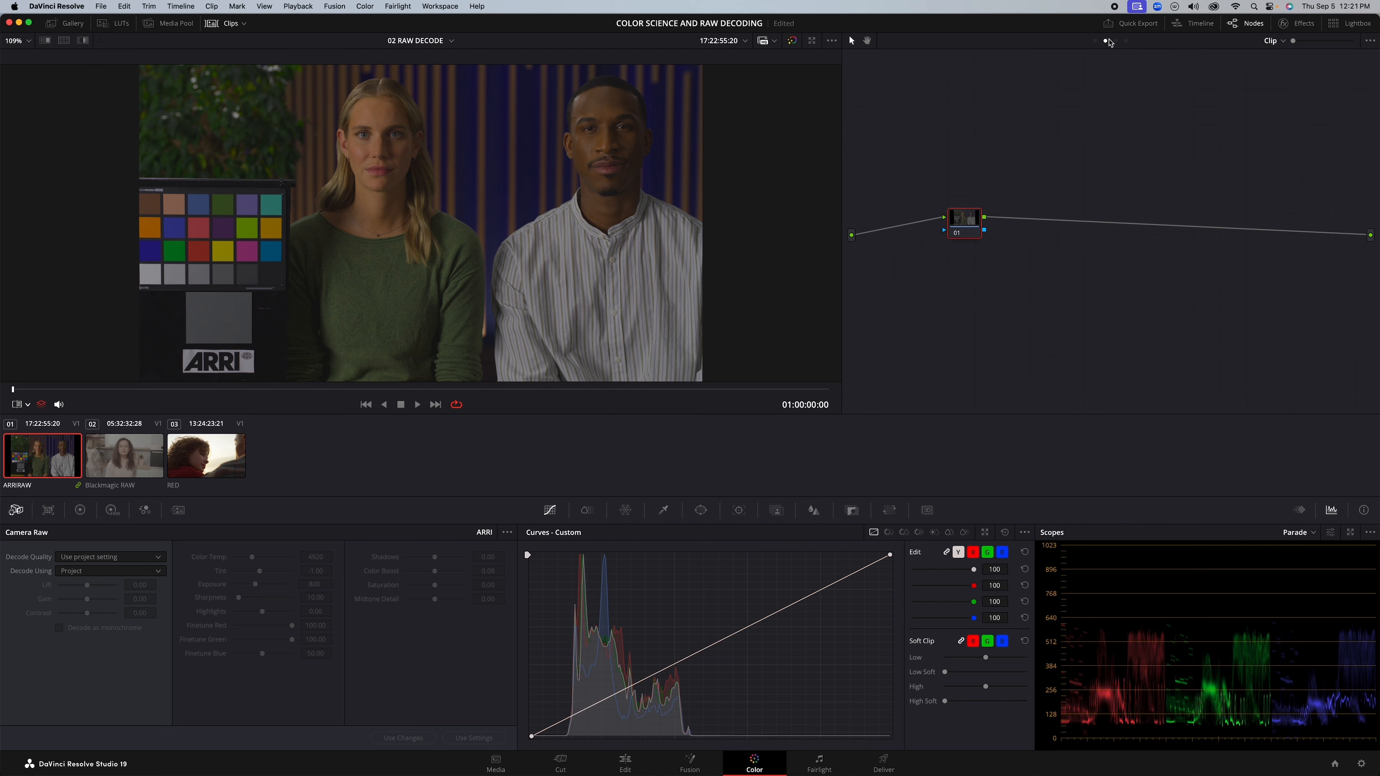
Step: Add a Color Space Transform to the node in the ARRI group's Group Pre-Clip graph
{"action": "left_click", "coordinate": [1096, 41]}
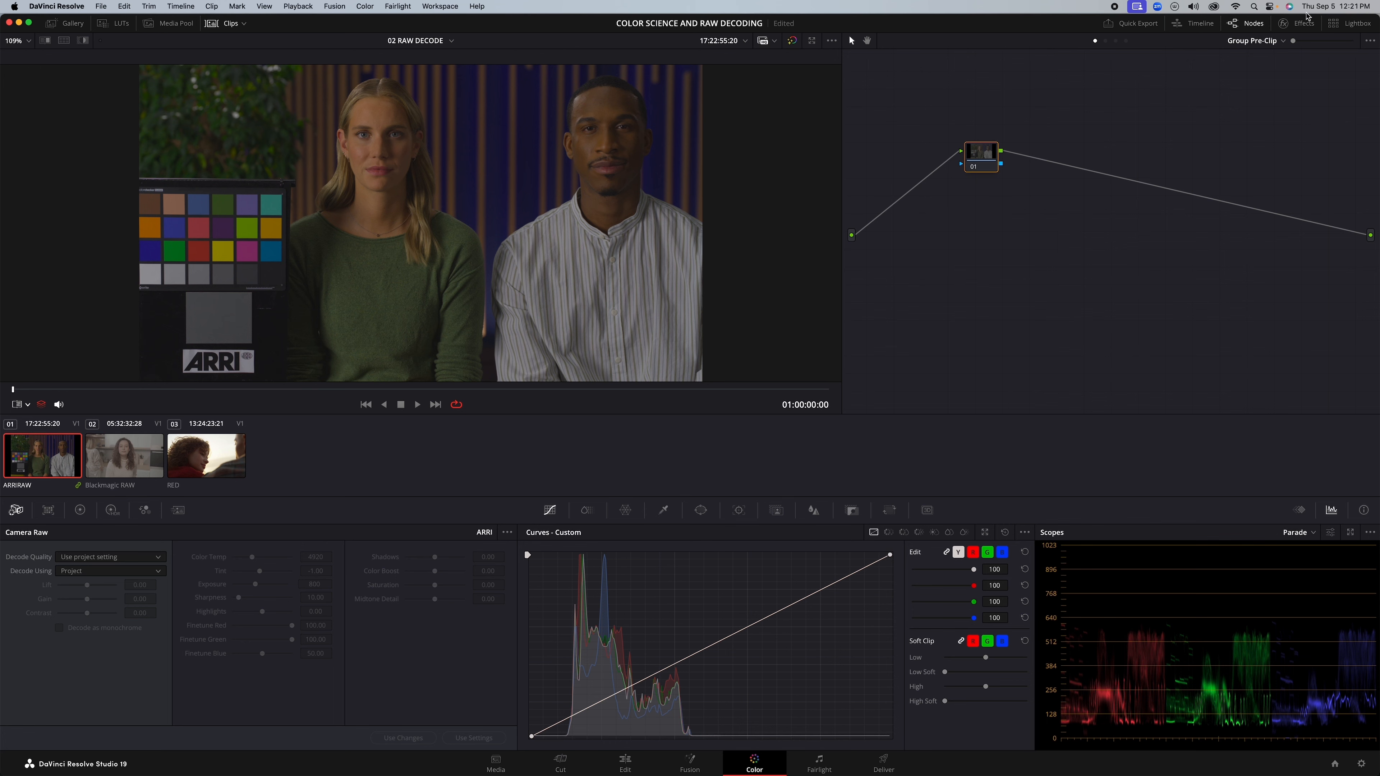
{"action": "left_click", "coordinate": [1302, 23]}
{"action": "left_click_drag", "start_coordinate": [1242, 126], "coordinate": [937, 158]}
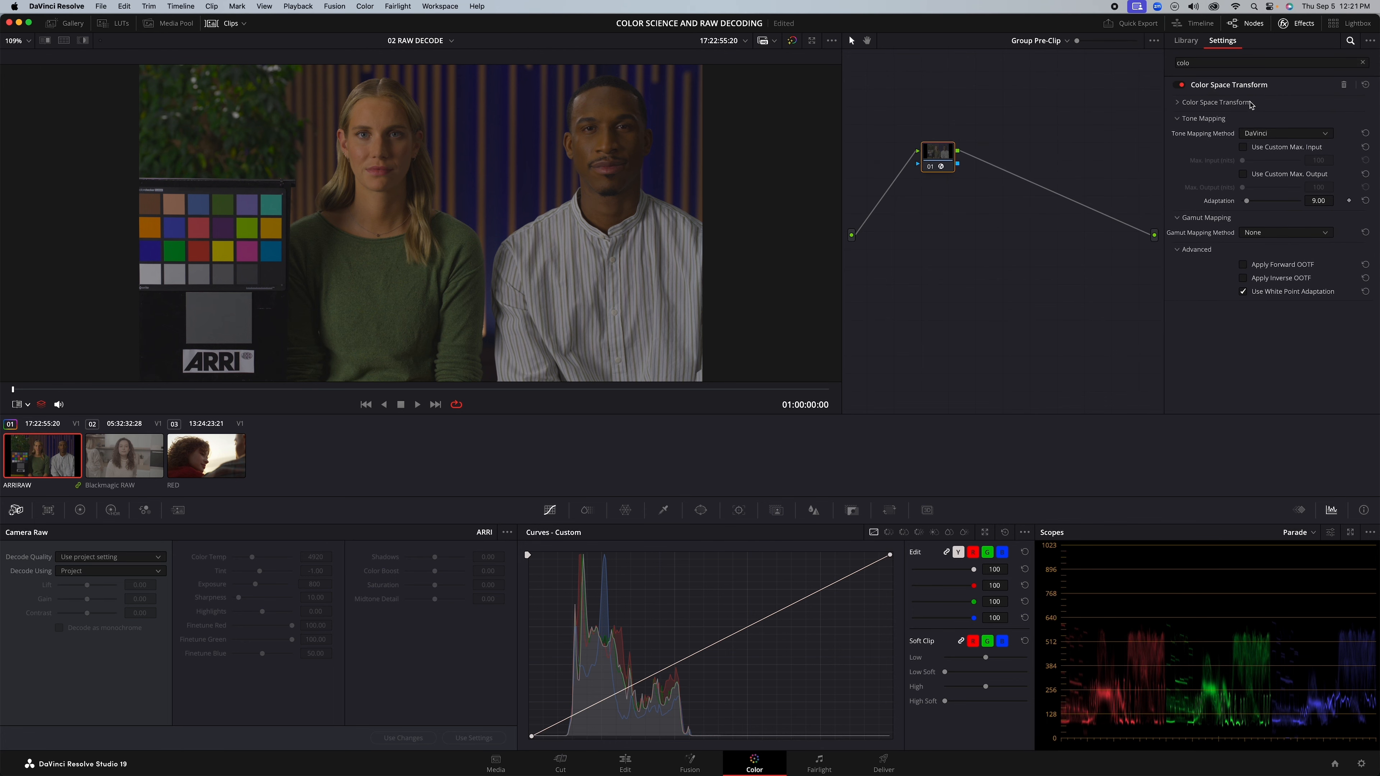
Step: Set the Color Space Transform's input color space to ARRI Wide Gamut 4 and its input gamma to ARRI LogC4
{"action": "left_click", "coordinate": [1272, 117]}
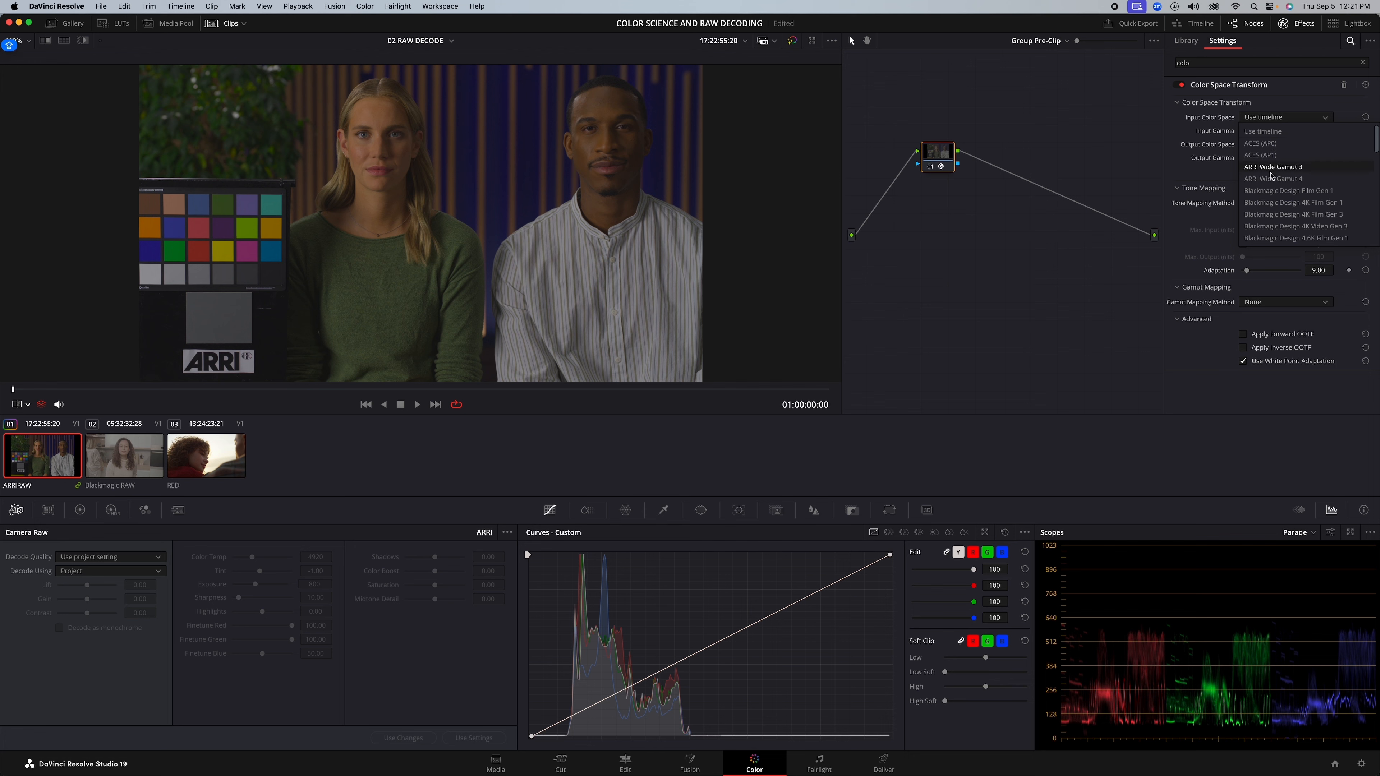
{"action": "left_click", "coordinate": [1273, 177]}
{"action": "left_click", "coordinate": [1268, 134]}
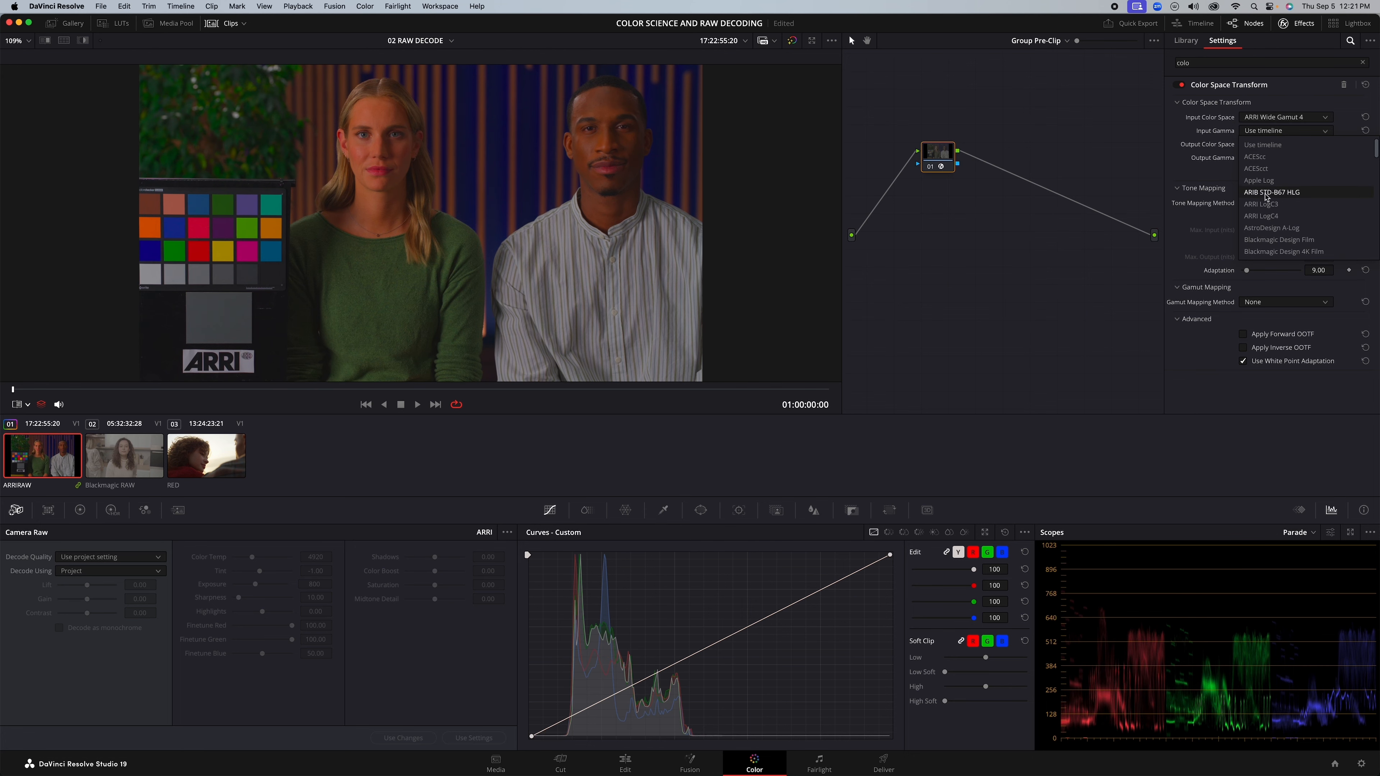
{"action": "left_click", "coordinate": [1262, 218]}
Step: Set the ARRI group's Color Space Transform output to DaVinci Wide Gamut with DaVinci Intermediate gamma
{"action": "left_click", "coordinate": [1265, 146]}
{"action": "scroll", "coordinate": [1277, 225], "scroll_direction": "down", "scroll_amount": 3}
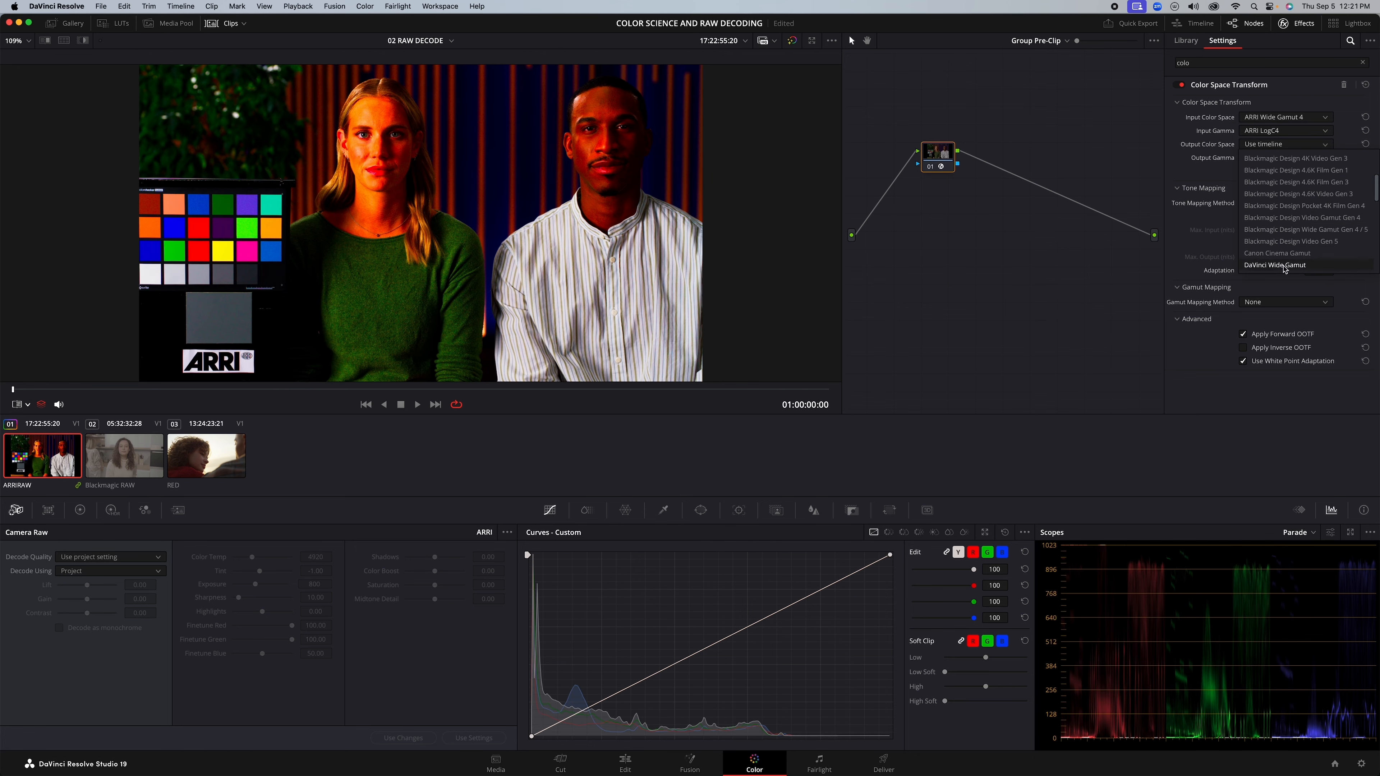
{"action": "left_click", "coordinate": [1285, 271]}
{"action": "left_click", "coordinate": [1281, 159]}
{"action": "scroll", "coordinate": [1281, 229], "scroll_direction": "down", "scroll_amount": 3}
{"action": "left_click", "coordinate": [1280, 280]}
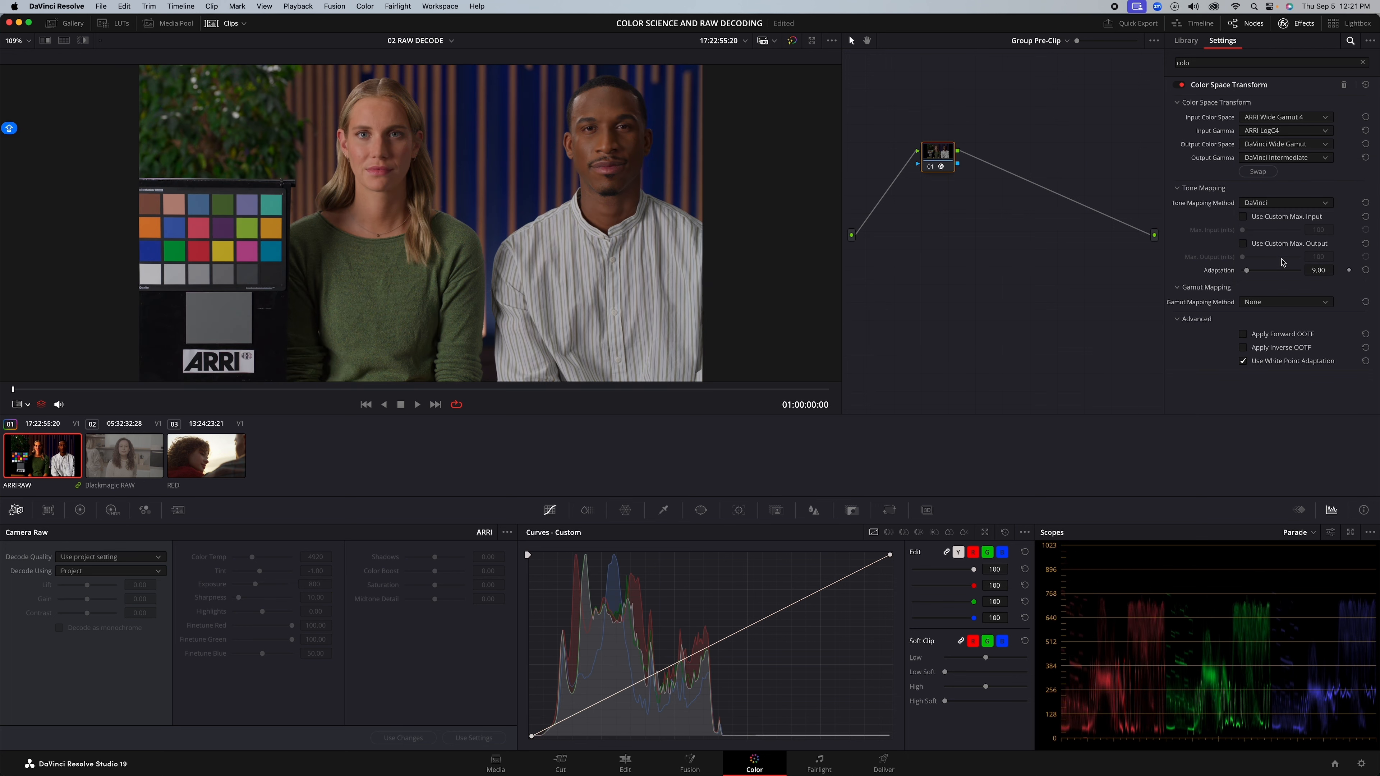
Step: Check the timeline-level ODT node's color space settings and return to the ARRI group's pre-clip graph
{"action": "left_click", "coordinate": [1052, 39]}
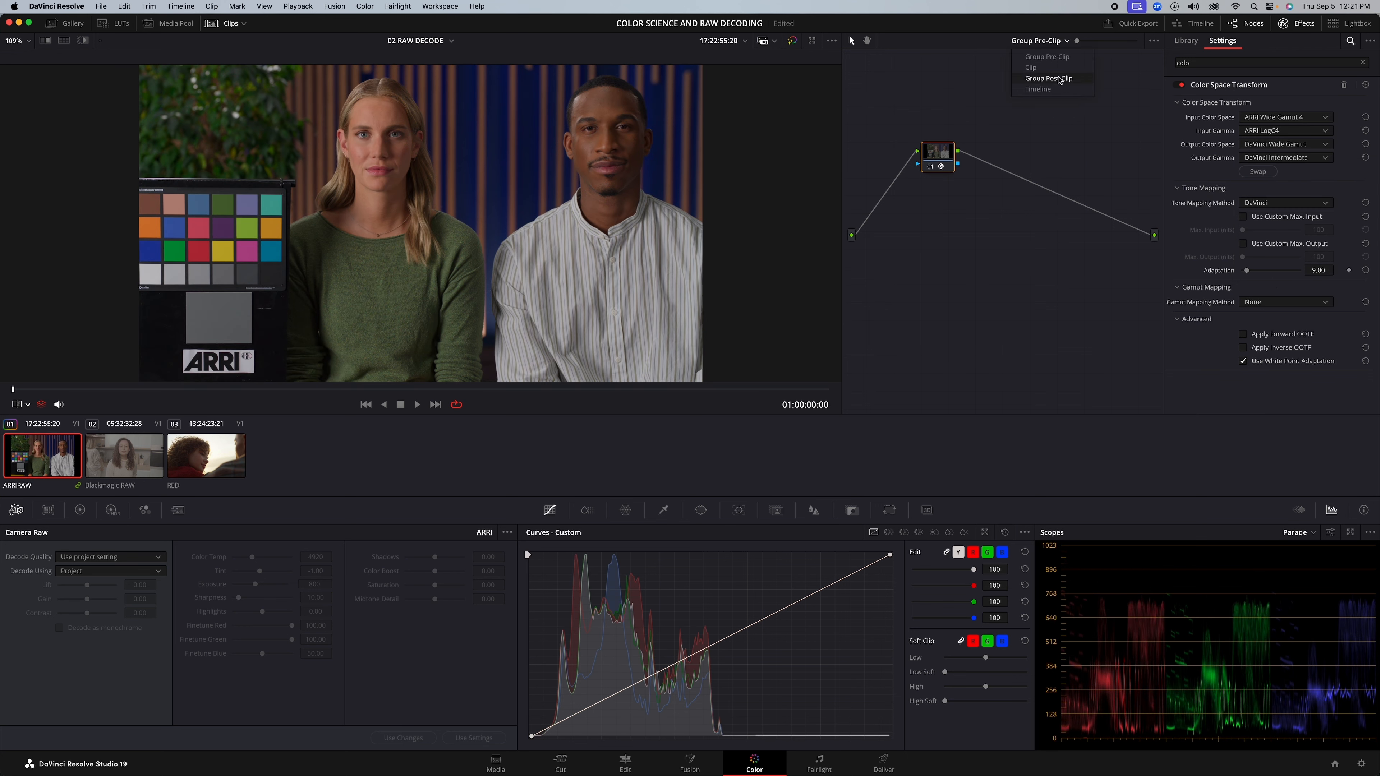
{"action": "left_click", "coordinate": [1039, 89]}
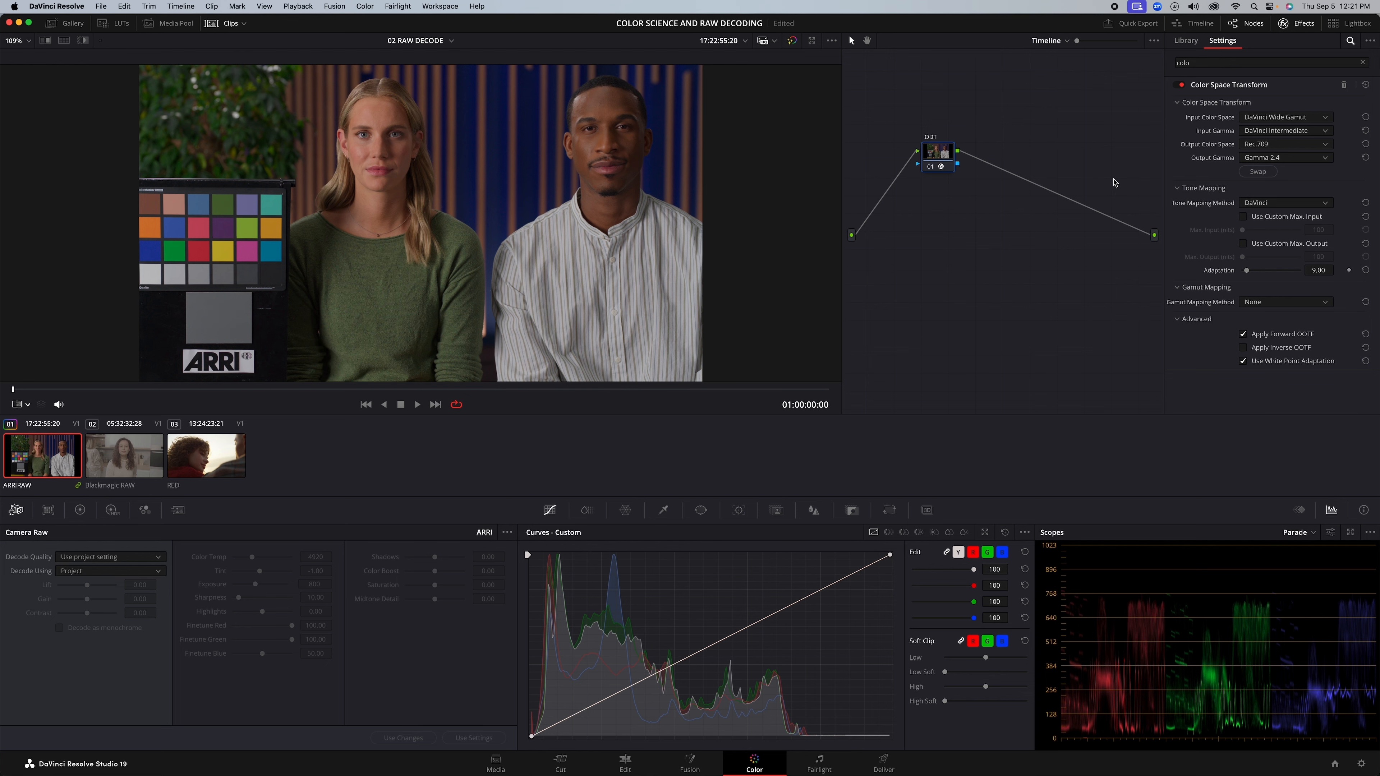
{"action": "left_click", "coordinate": [1052, 40]}
{"action": "left_click", "coordinate": [1057, 57]}
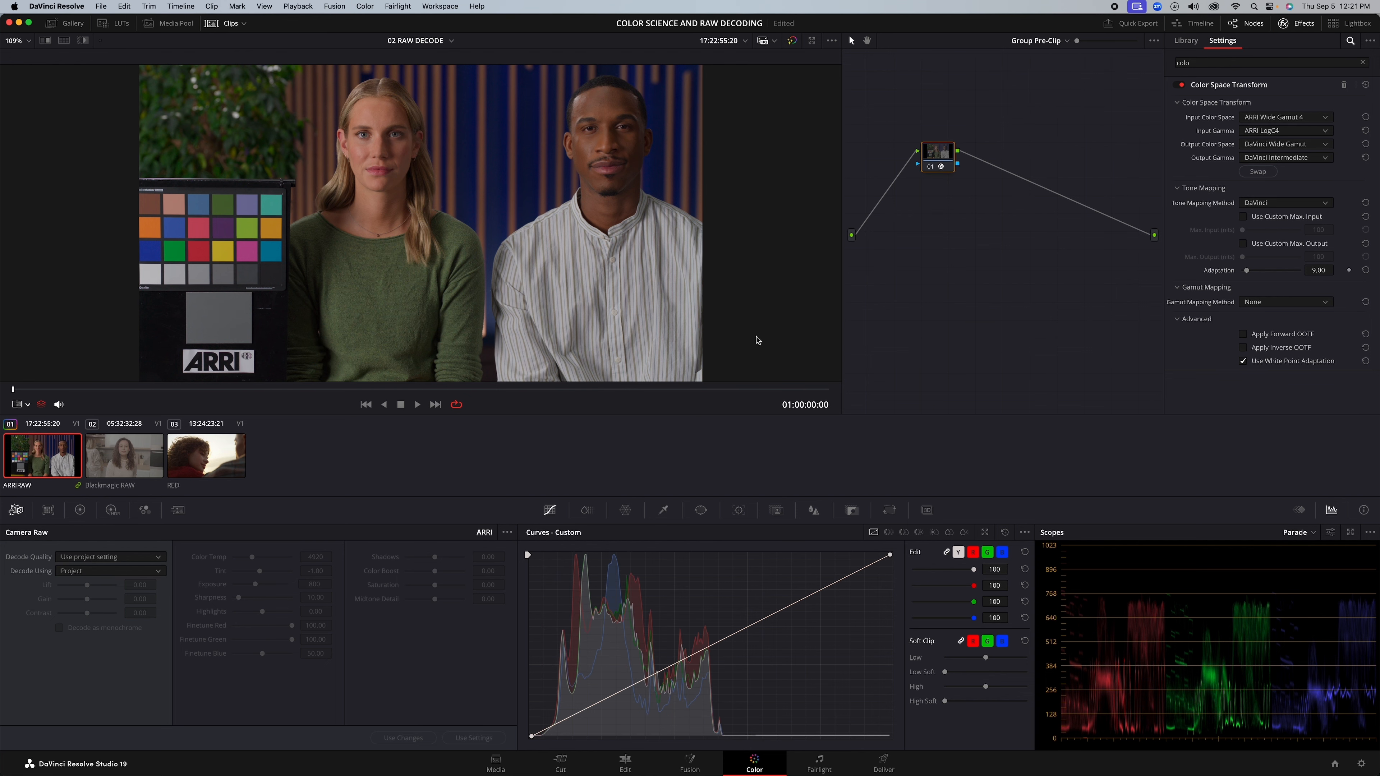
Step: Add the RED clip into a new group named RED
{"action": "left_click", "coordinate": [121, 459]}
{"action": "left_click", "coordinate": [207, 457]}
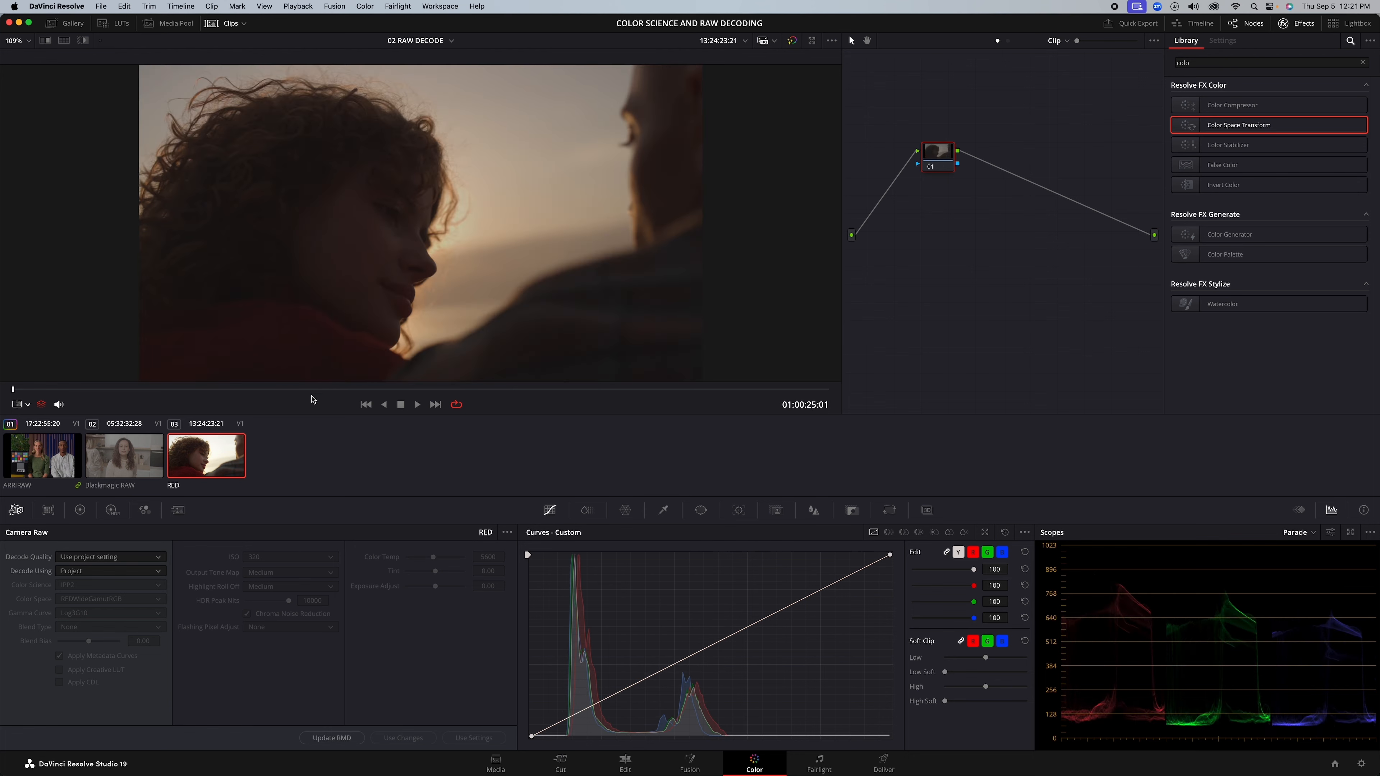
{"action": "key", "text": "Up"}
{"action": "left_click", "coordinate": [223, 454]}
{"action": "right_click", "coordinate": [213, 463]}
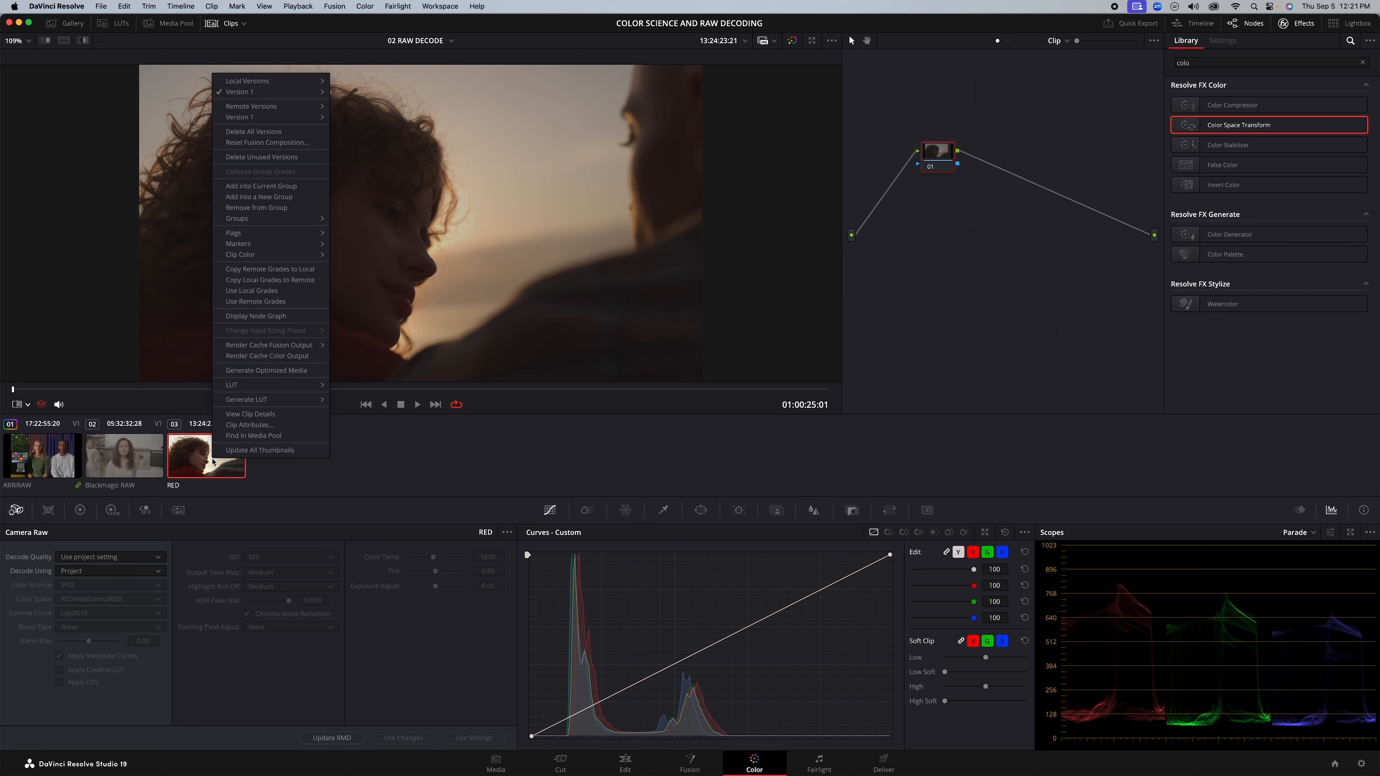
{"action": "left_click", "coordinate": [300, 197]}
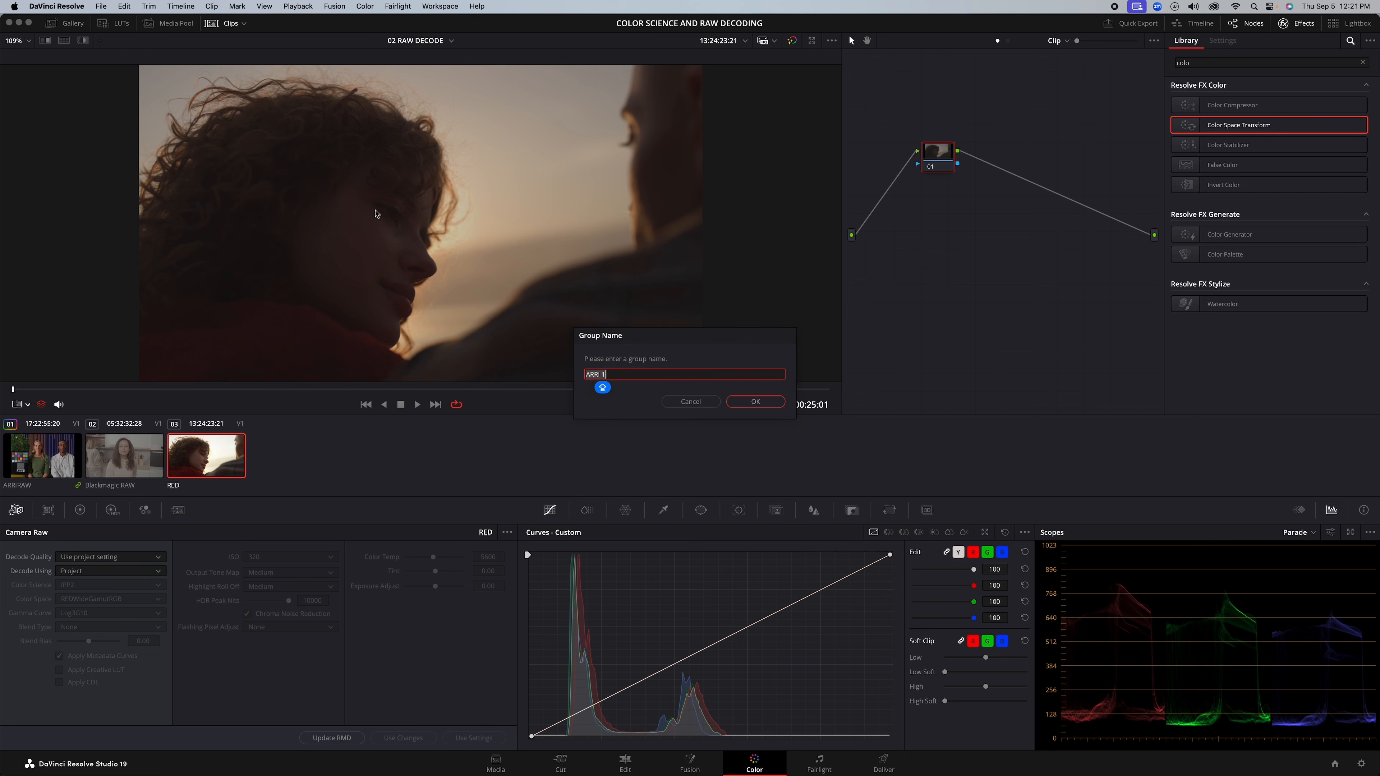
{"action": "type", "text": "RED"}
{"action": "key", "text": "Return"}
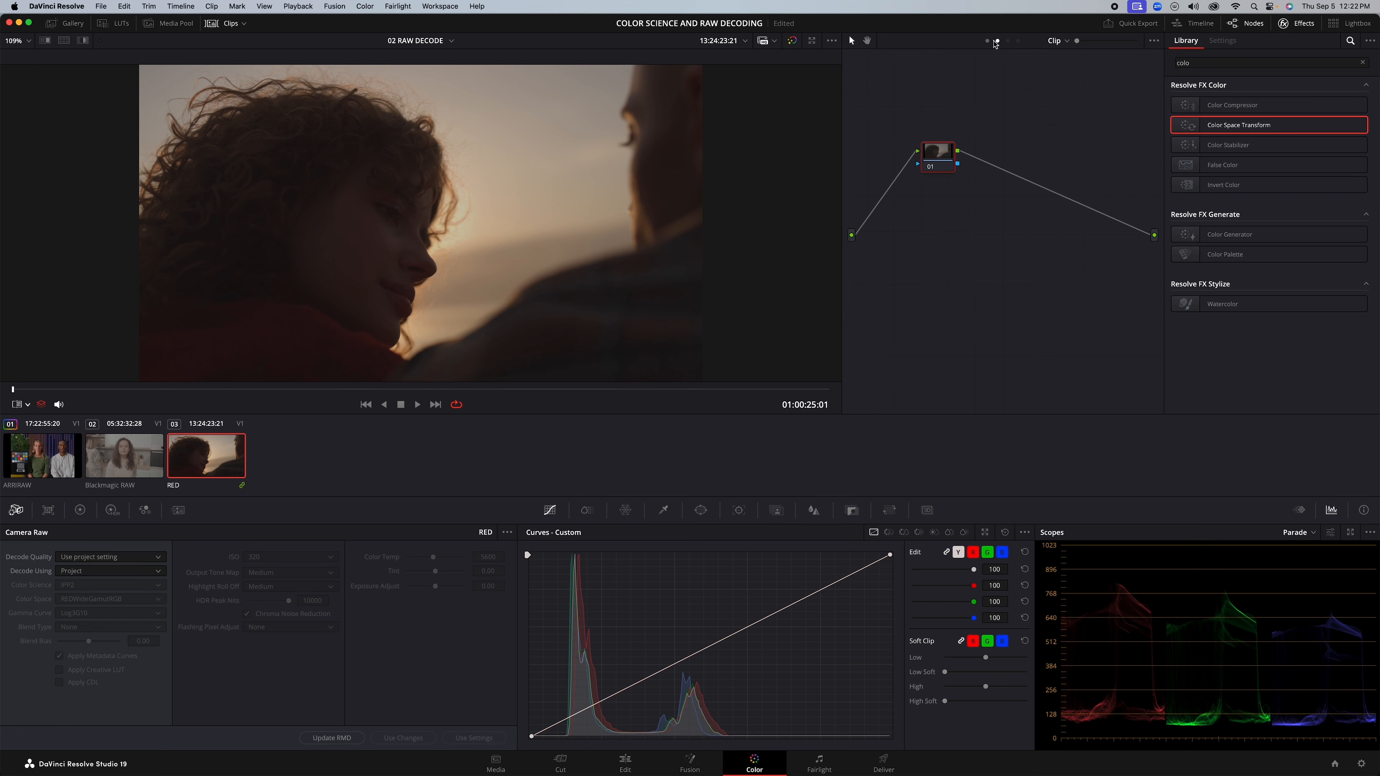
Step: Add a Color Space Transform to the node in the RED group's Group Pre-Clip graph
{"action": "left_click", "coordinate": [997, 41]}
{"action": "left_click_drag", "start_coordinate": [1248, 134], "coordinate": [937, 158]}
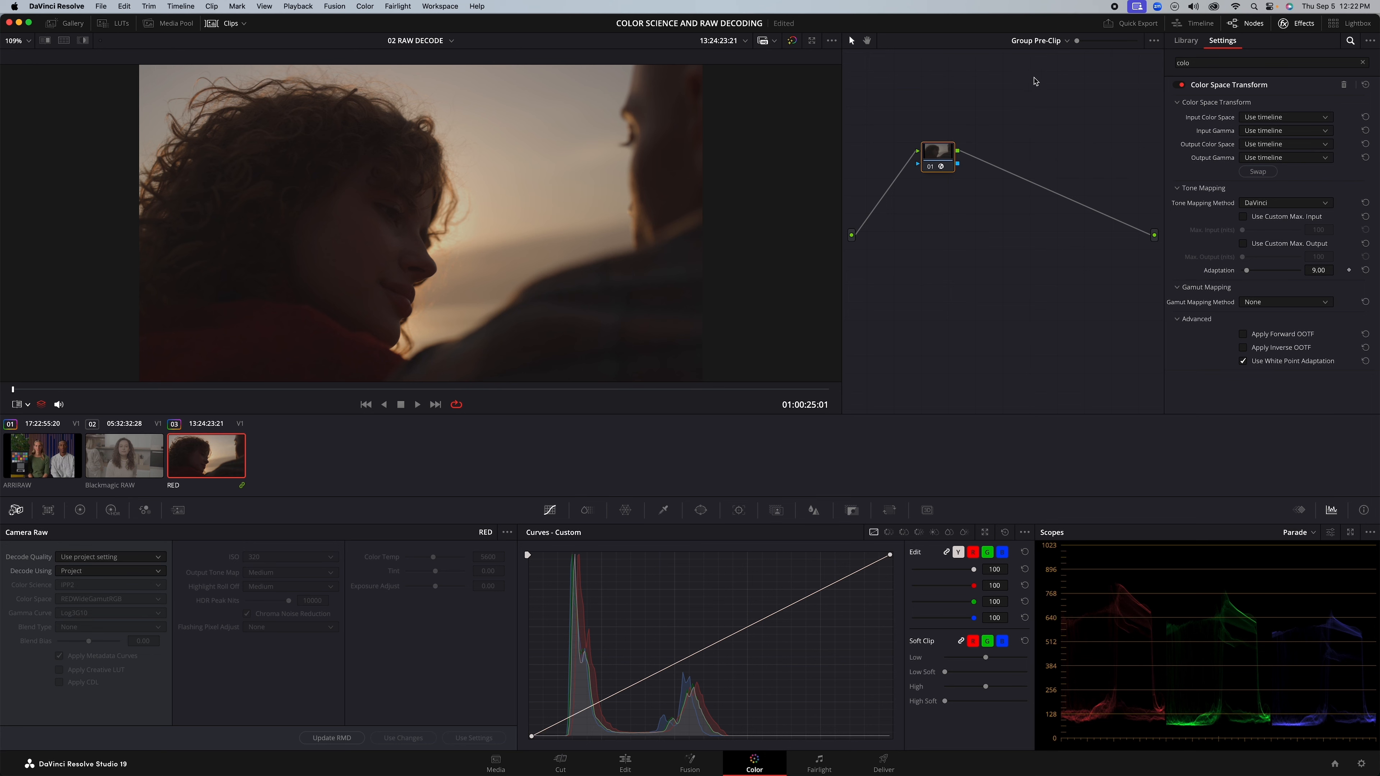
{"action": "left_click", "coordinate": [1051, 44]}
{"action": "left_click", "coordinate": [1040, 138]}
Step: Set the RED transform's input color space to REDWideGamutRGB and its input gamma to RED Log3G10
{"action": "left_click", "coordinate": [1279, 120]}
{"action": "scroll", "coordinate": [1285, 186], "scroll_direction": "down", "scroll_amount": 5}
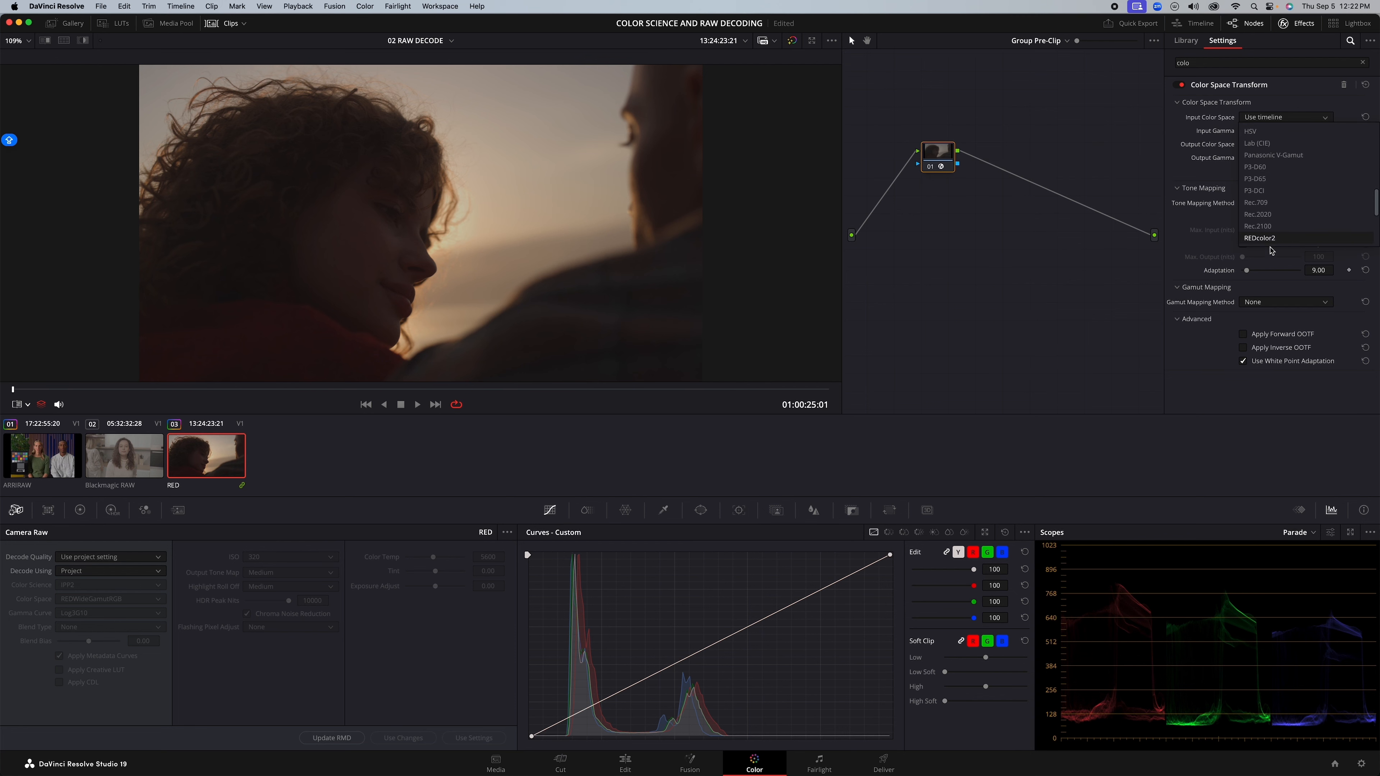
{"action": "left_click", "coordinate": [1286, 165]}
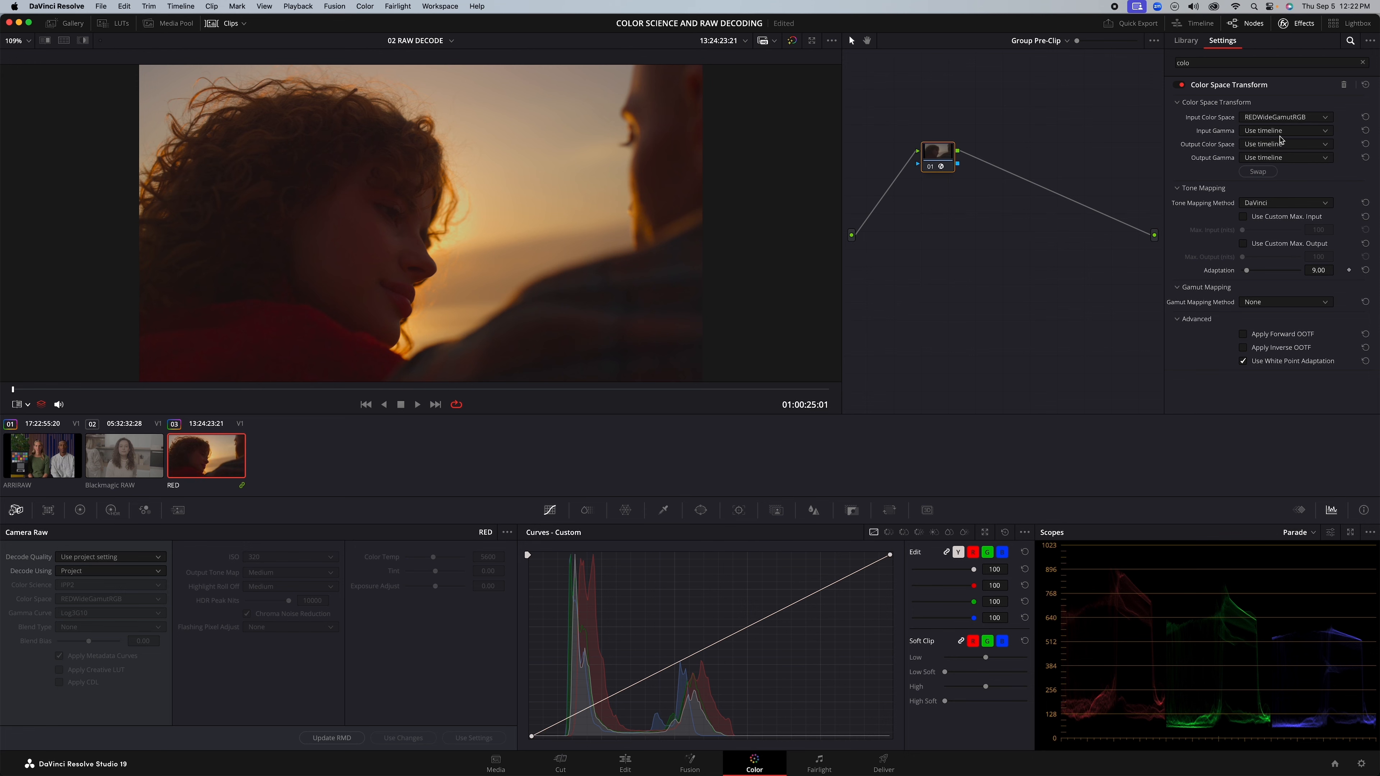
{"action": "left_click", "coordinate": [1283, 132]}
{"action": "scroll", "coordinate": [1275, 239], "scroll_direction": "down", "scroll_amount": 3}
{"action": "scroll", "coordinate": [1276, 240], "scroll_direction": "down", "scroll_amount": 3}
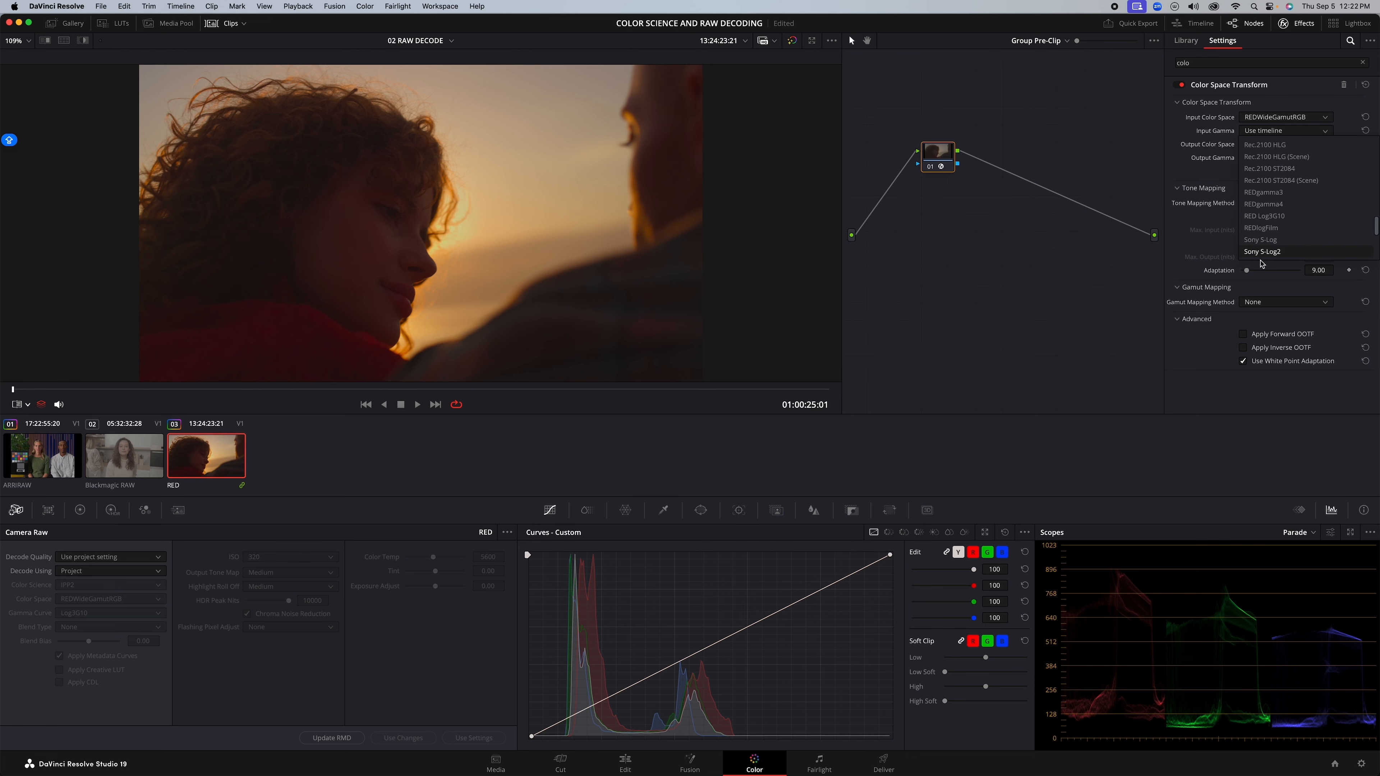
{"action": "left_click", "coordinate": [1283, 181]}
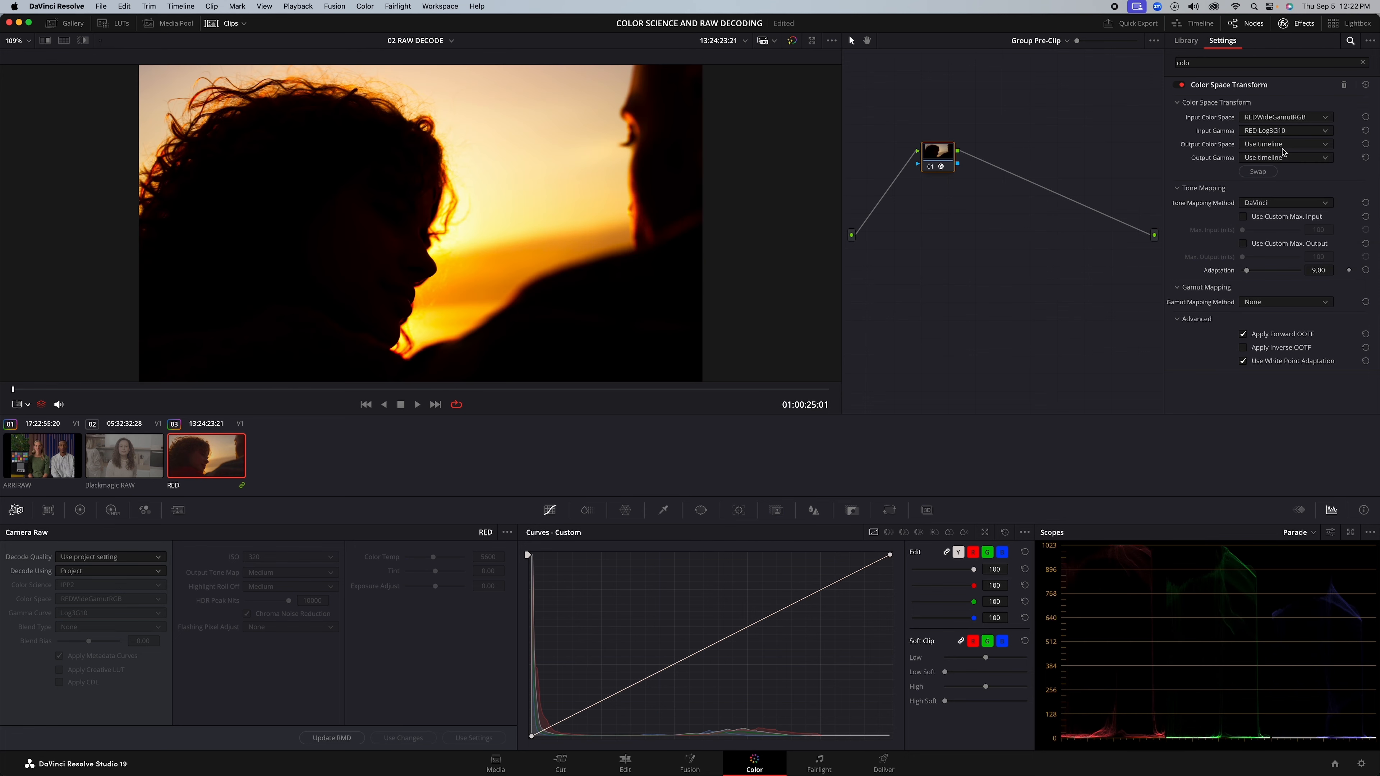
Step: Set the RED transform's output color space to DaVinci Wide Gamut and its output gamma to DaVinci Intermediate
{"action": "left_click", "coordinate": [1283, 146]}
{"action": "scroll", "coordinate": [1282, 240], "scroll_direction": "down", "scroll_amount": 3}
{"action": "left_click", "coordinate": [1281, 265]}
{"action": "left_click", "coordinate": [1283, 157]}
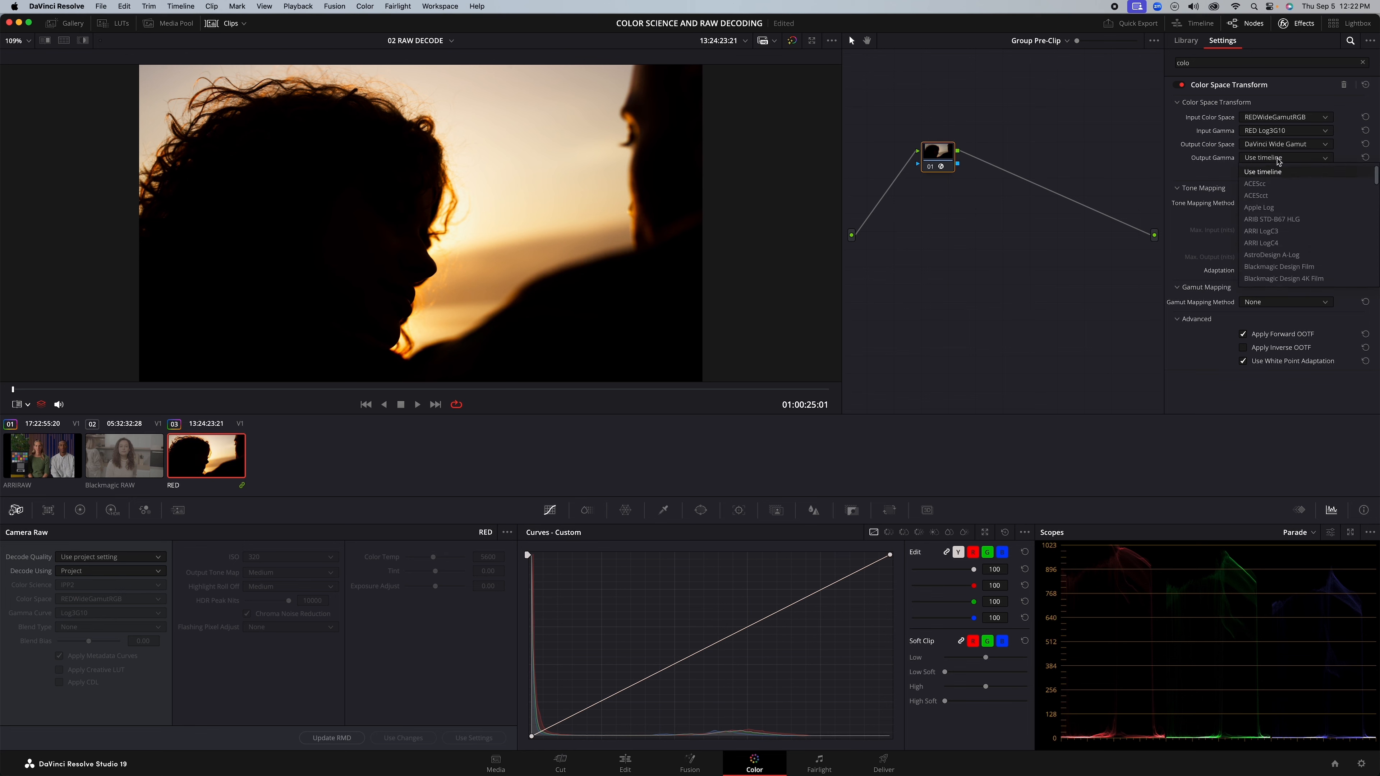
{"action": "left_click", "coordinate": [1279, 280]}
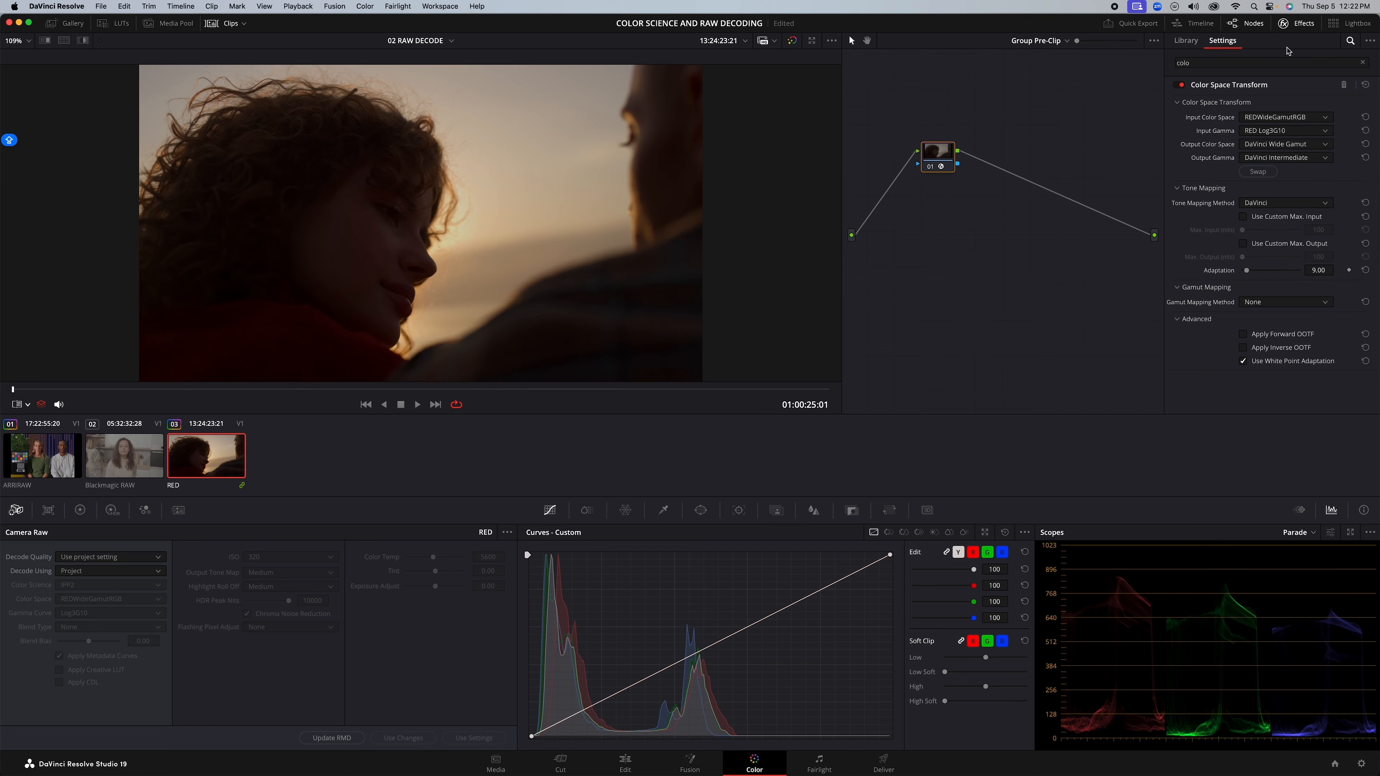
Step: Review the RED clip's node graph levels and the timeline ODT settings, and return to the group pre-clip graph
{"action": "left_click", "coordinate": [1297, 23]}
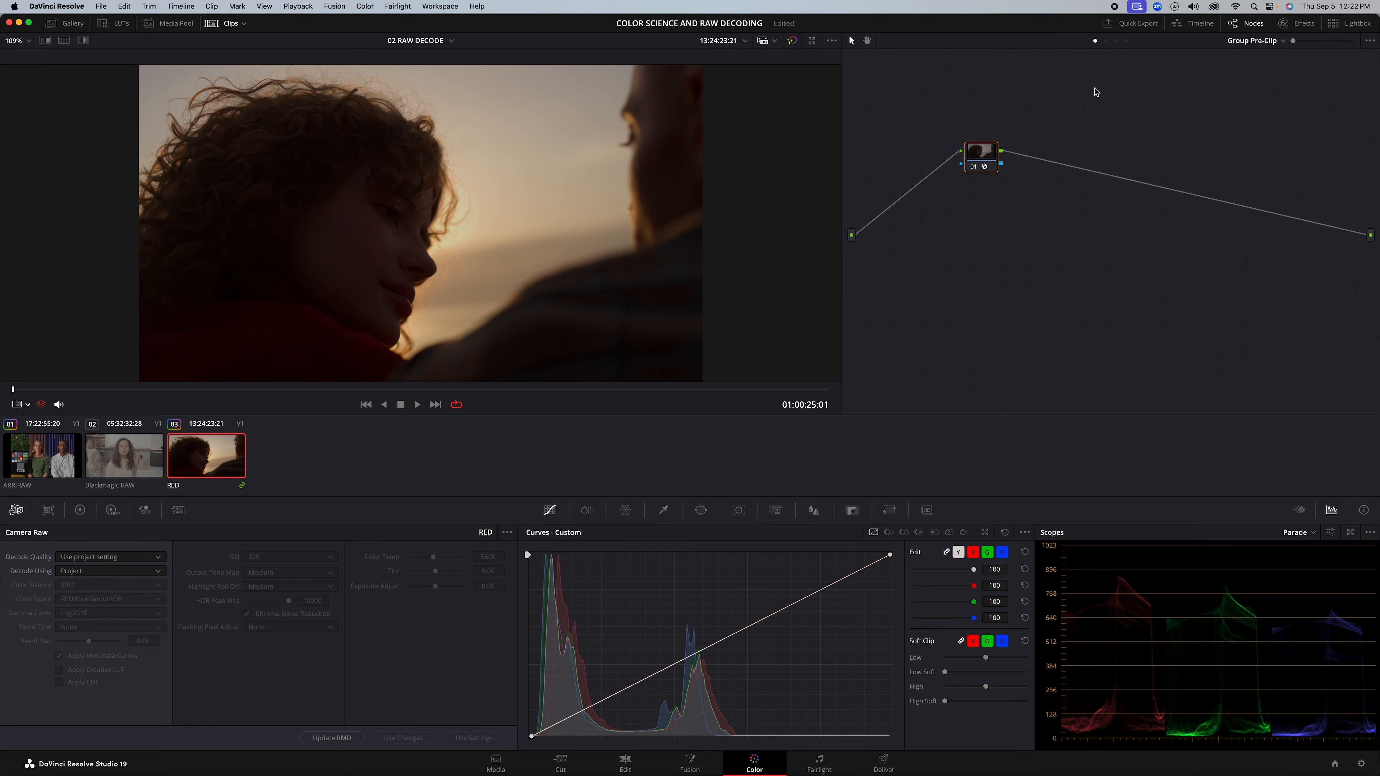
{"action": "left_click", "coordinate": [1115, 40]}
{"action": "left_click", "coordinate": [1126, 40]}
{"action": "left_click", "coordinate": [1289, 25]}
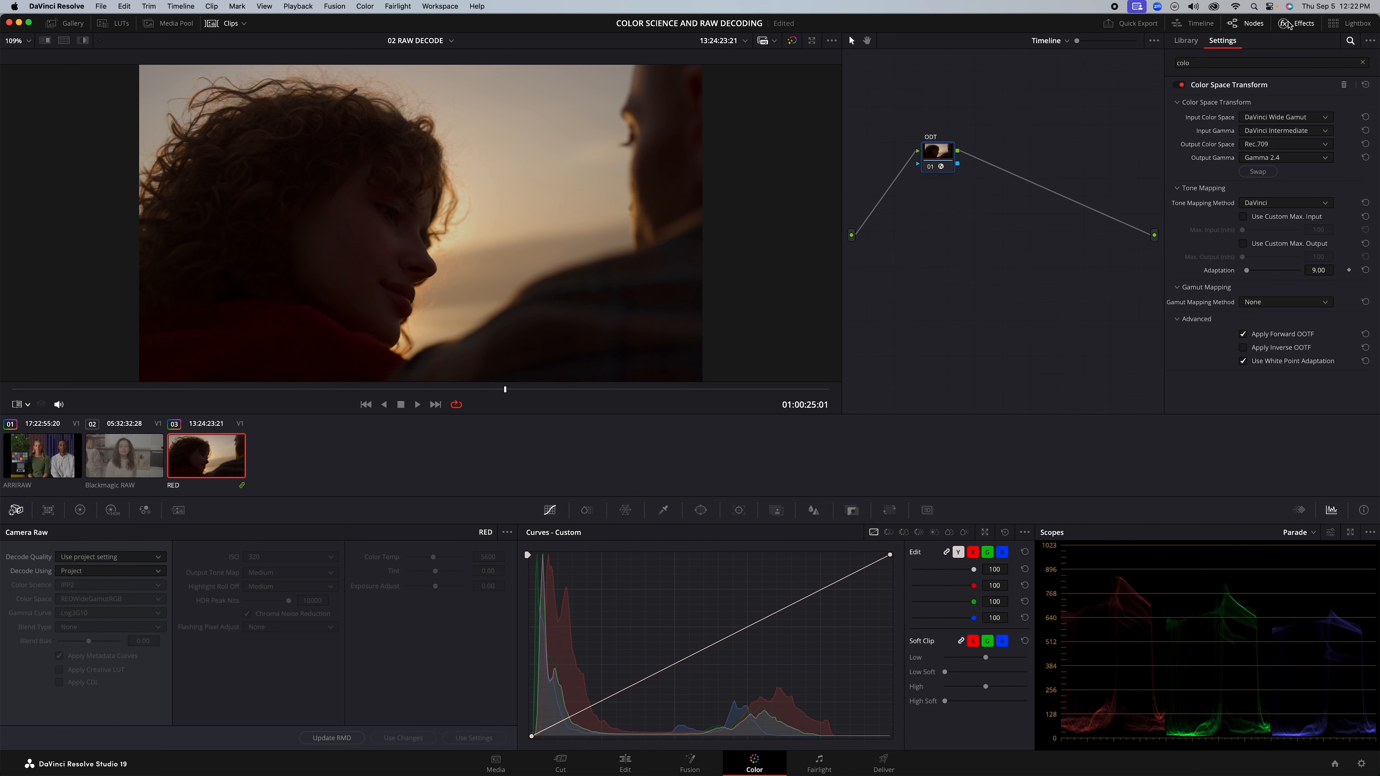
{"action": "left_click", "coordinate": [1049, 41]}
{"action": "left_click", "coordinate": [1045, 57]}
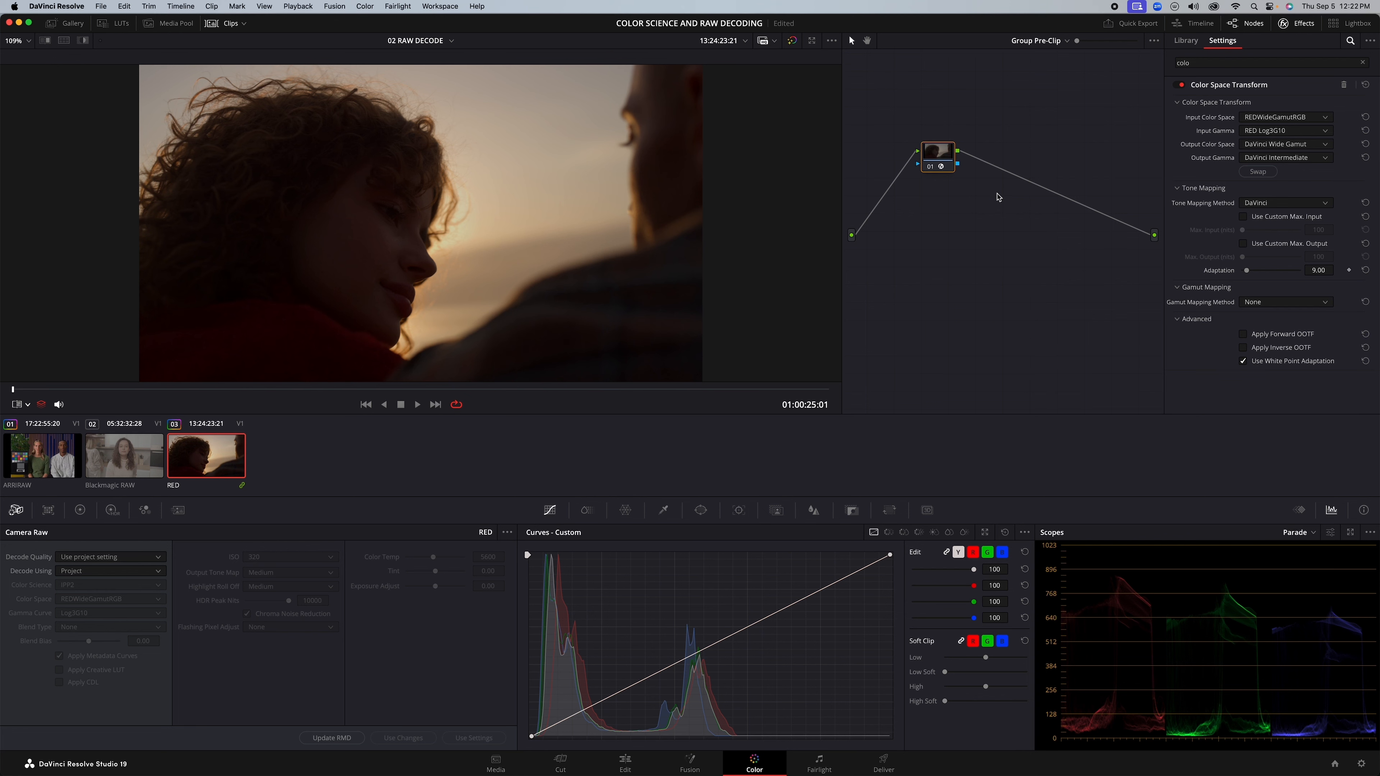
Step: Toggle the RED group's pre-clip transform node off and on to compare the image, and save the project
{"action": "key", "text": "ctrl+d"}
{"action": "key", "text": "ctrl+d"}
{"action": "key", "text": "ctrl+d"}
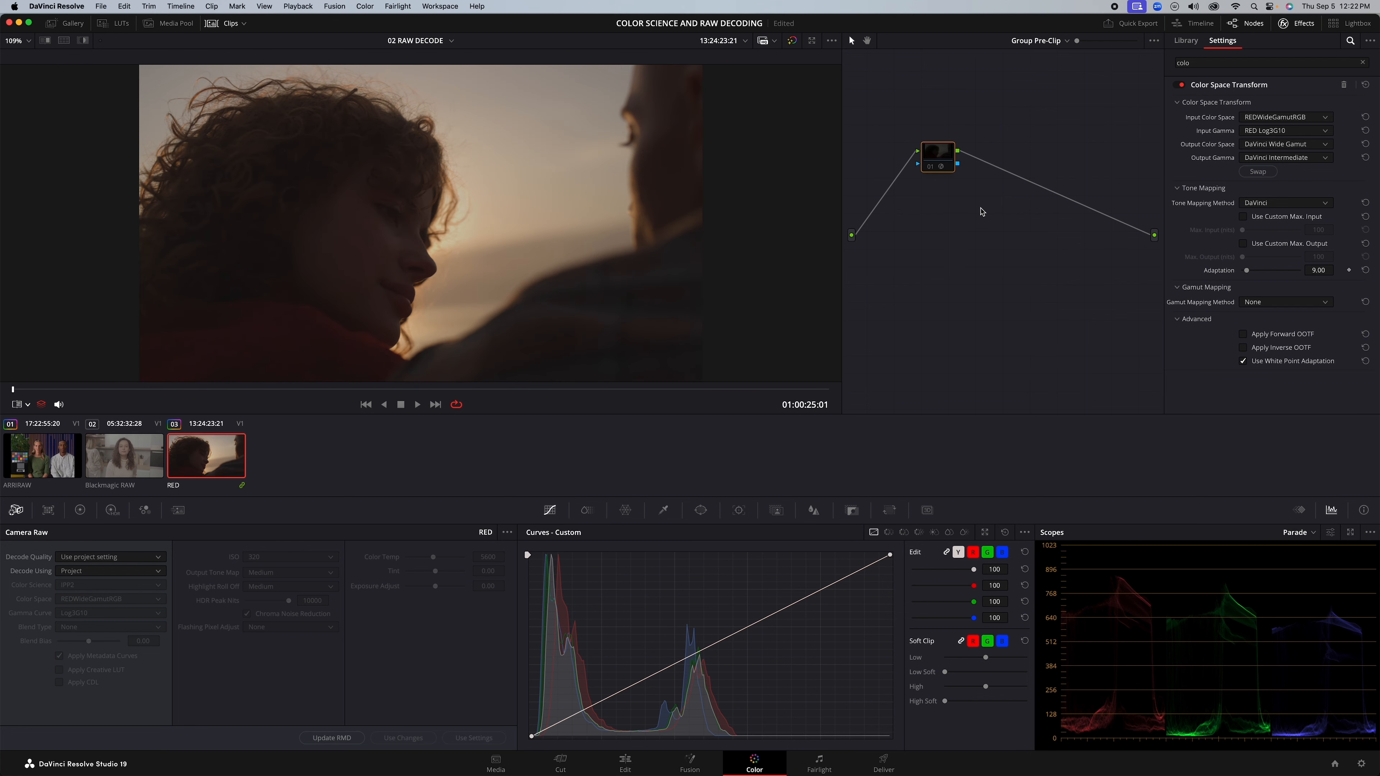
{"action": "key", "text": "ctrl+d"}
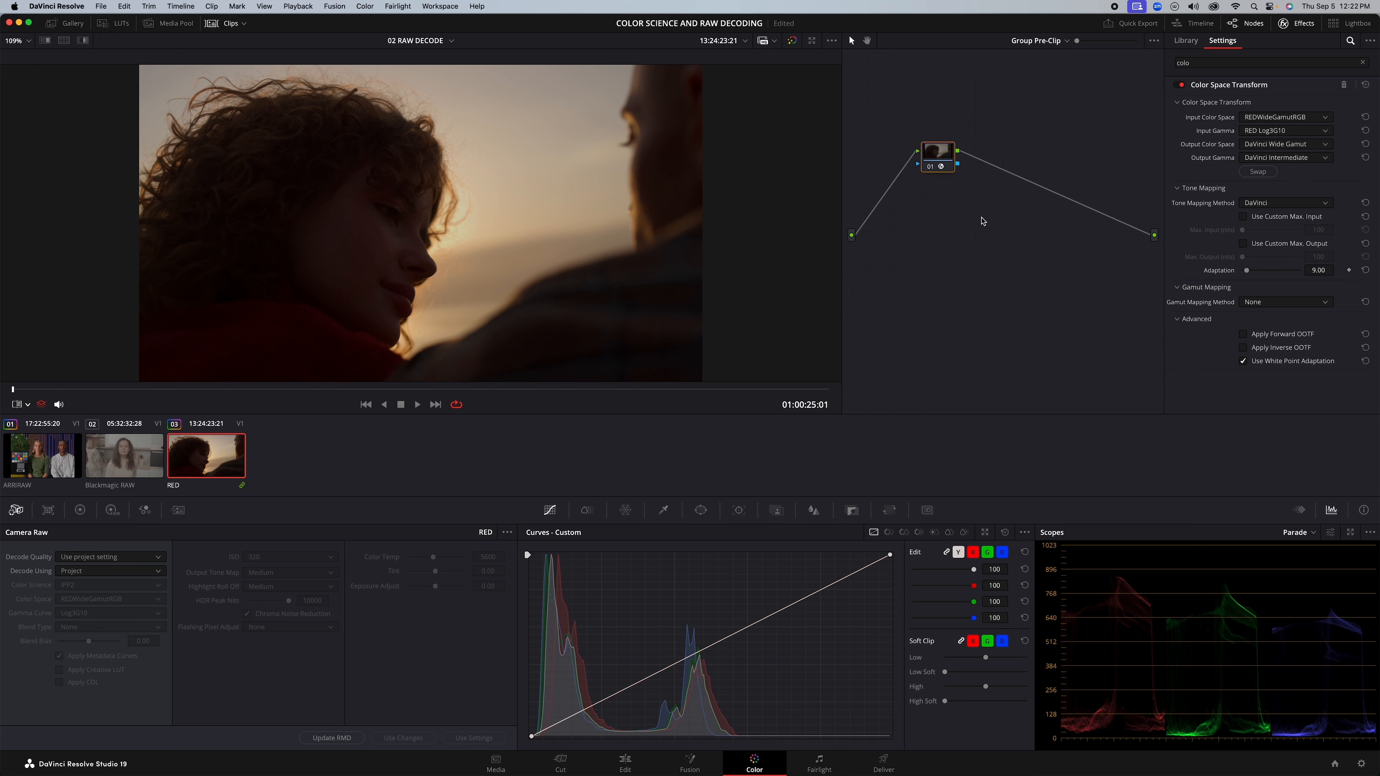
{"action": "key", "text": "cmd+s"}
Step: Examine the ISO and white point in the camera metadata of the RED clip in the RAW DECODE bin
{"action": "mouse_move", "coordinate": [688, 772]}
{"action": "left_click", "coordinate": [502, 768]}
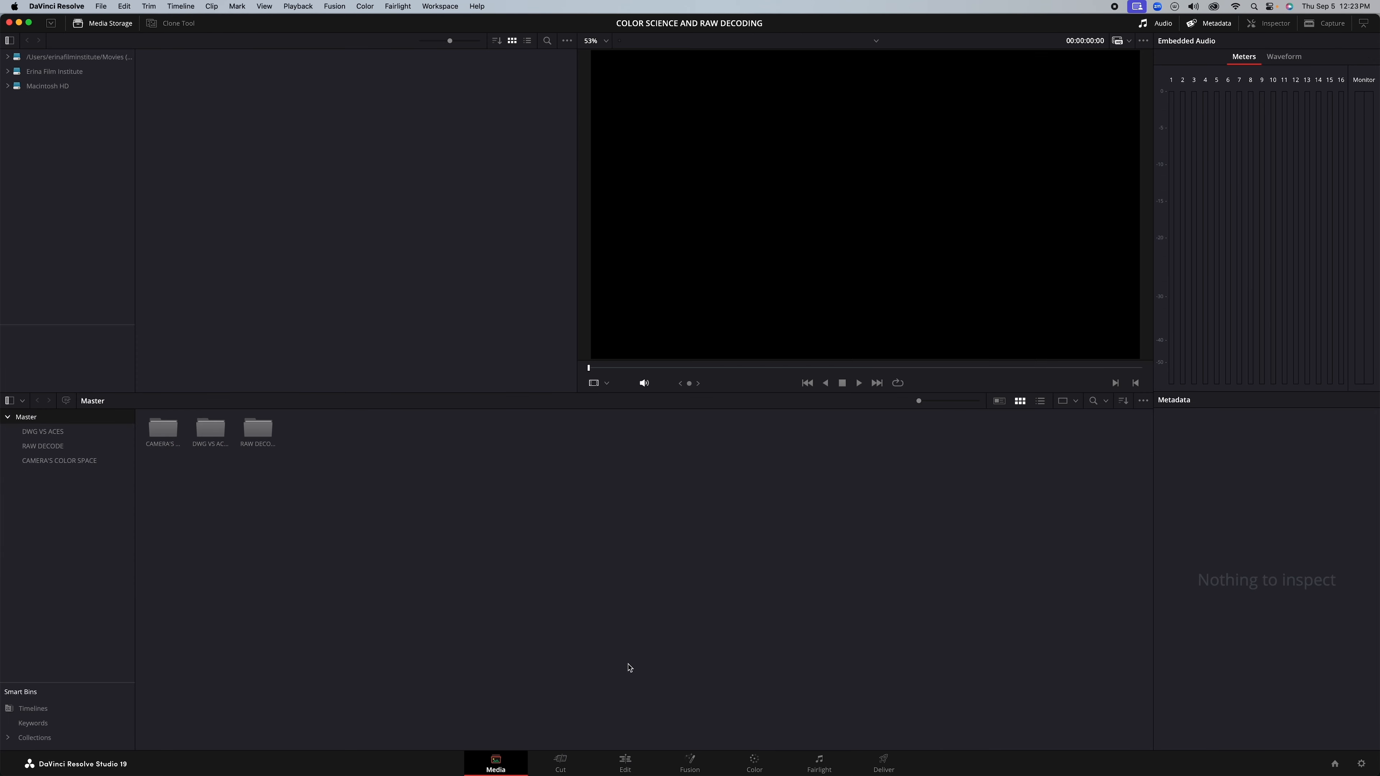
{"action": "left_click", "coordinate": [43, 445]}
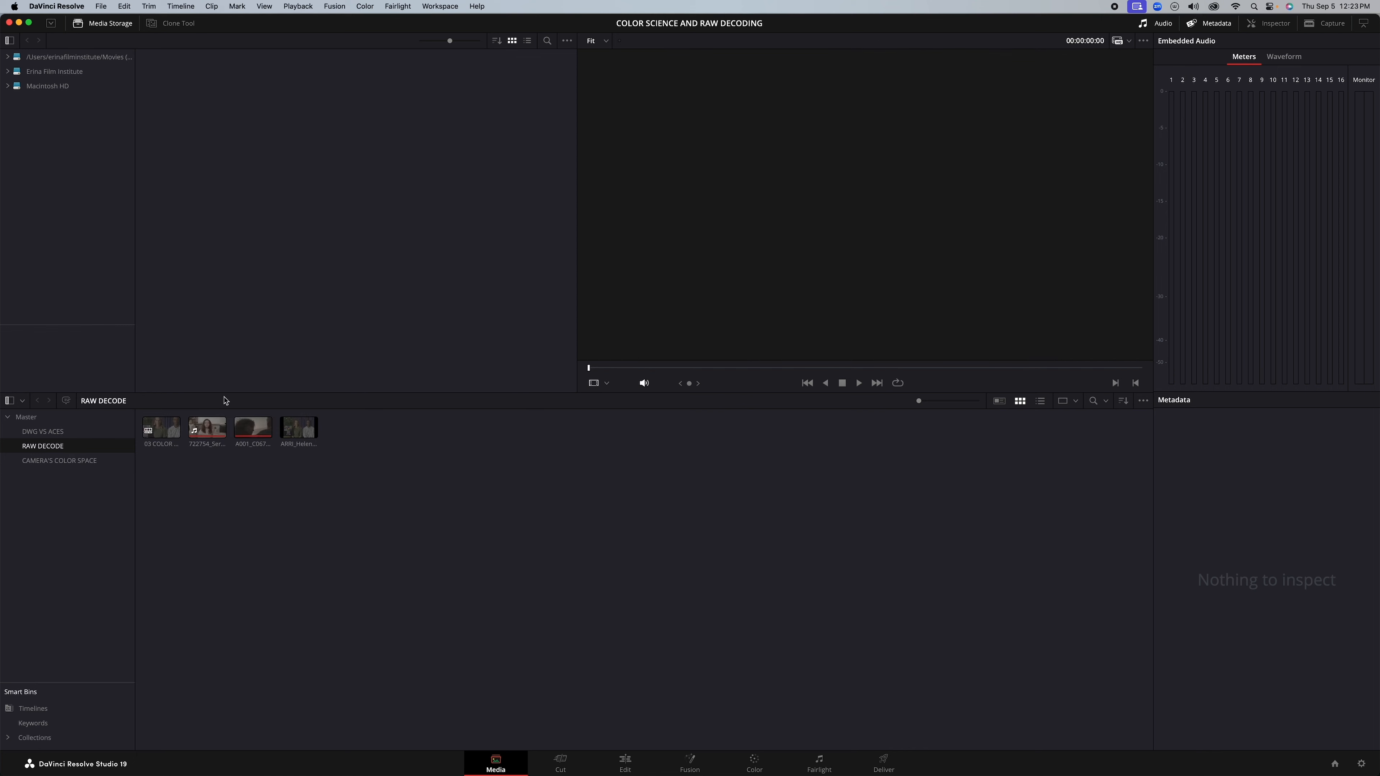
{"action": "left_click", "coordinate": [256, 429]}
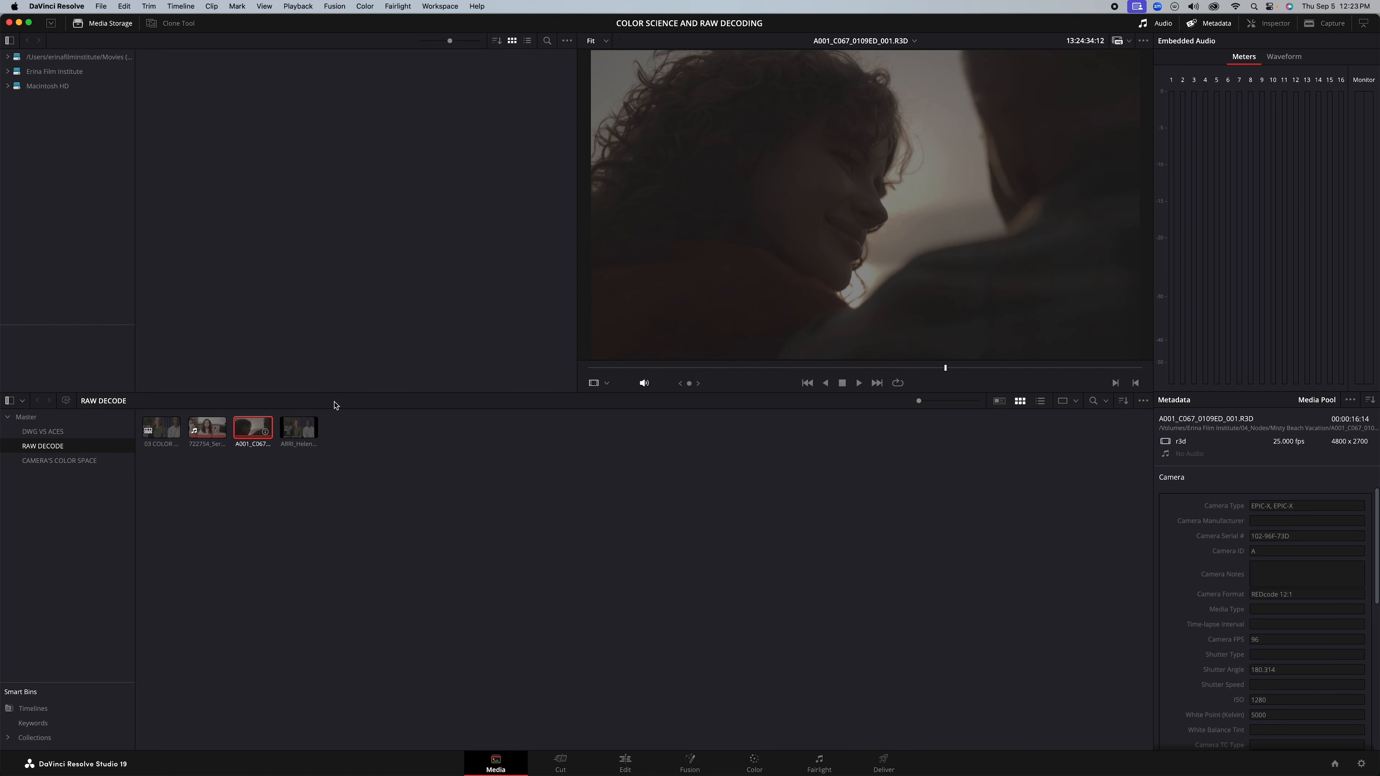
{"action": "left_click", "coordinate": [1371, 401]}
{"action": "left_click", "coordinate": [1329, 457]}
{"action": "scroll", "coordinate": [1372, 502], "scroll_direction": "down", "scroll_amount": 5}
{"action": "left_click", "coordinate": [1263, 517]}
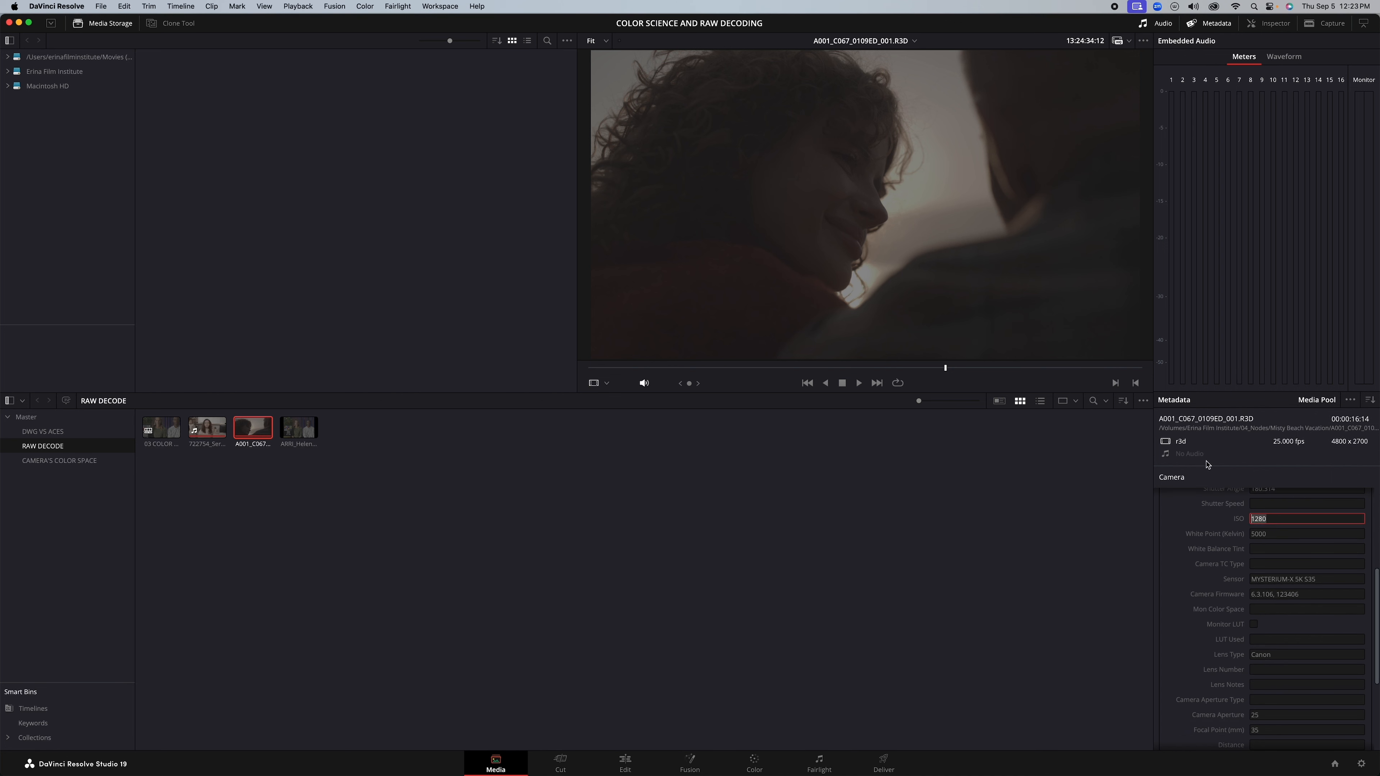
{"action": "key", "text": "Caps_Lock"}
{"action": "left_click", "coordinate": [1188, 524]}
{"action": "left_click", "coordinate": [1270, 535]}
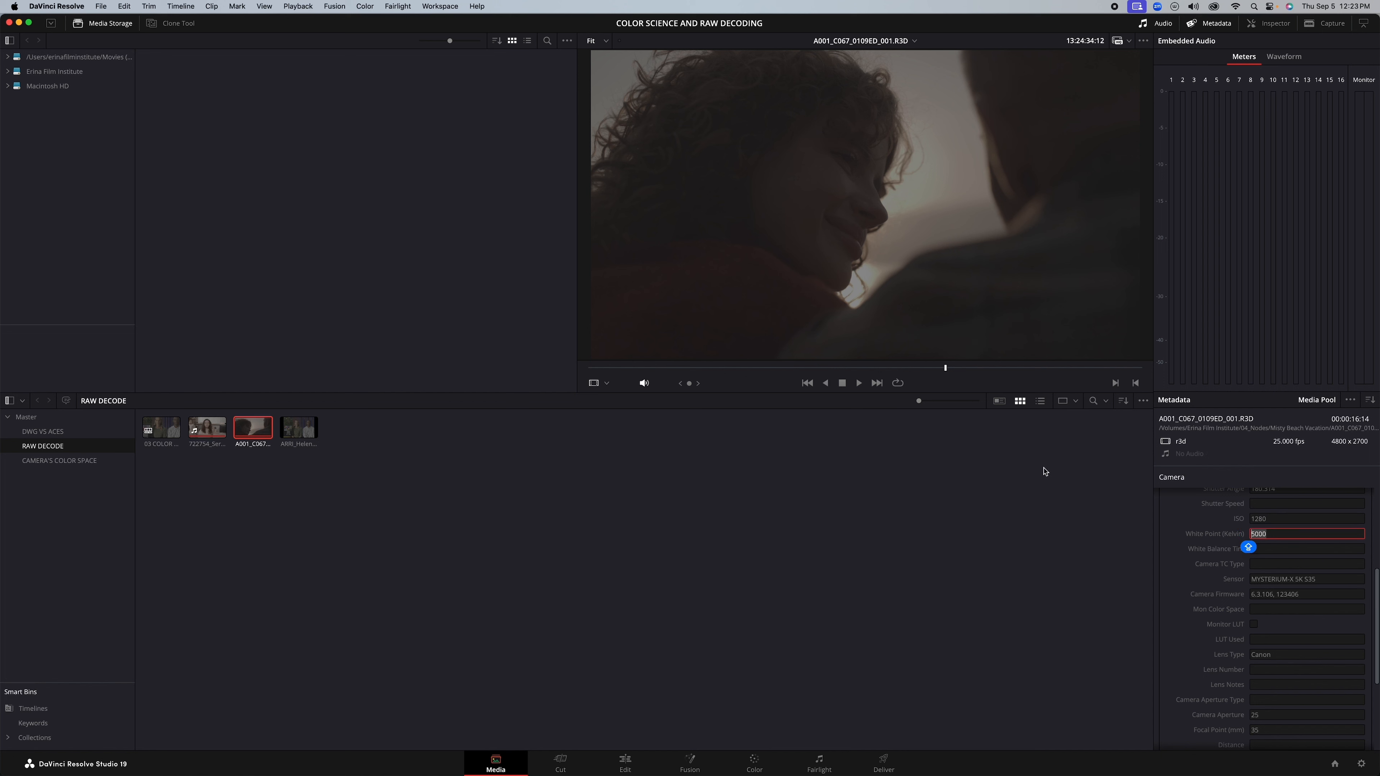
Step: In the project's Camera Raw settings for the RED profile, enable camera metadata for ISO and color temp, and save the settings
{"action": "left_click", "coordinate": [753, 762]}
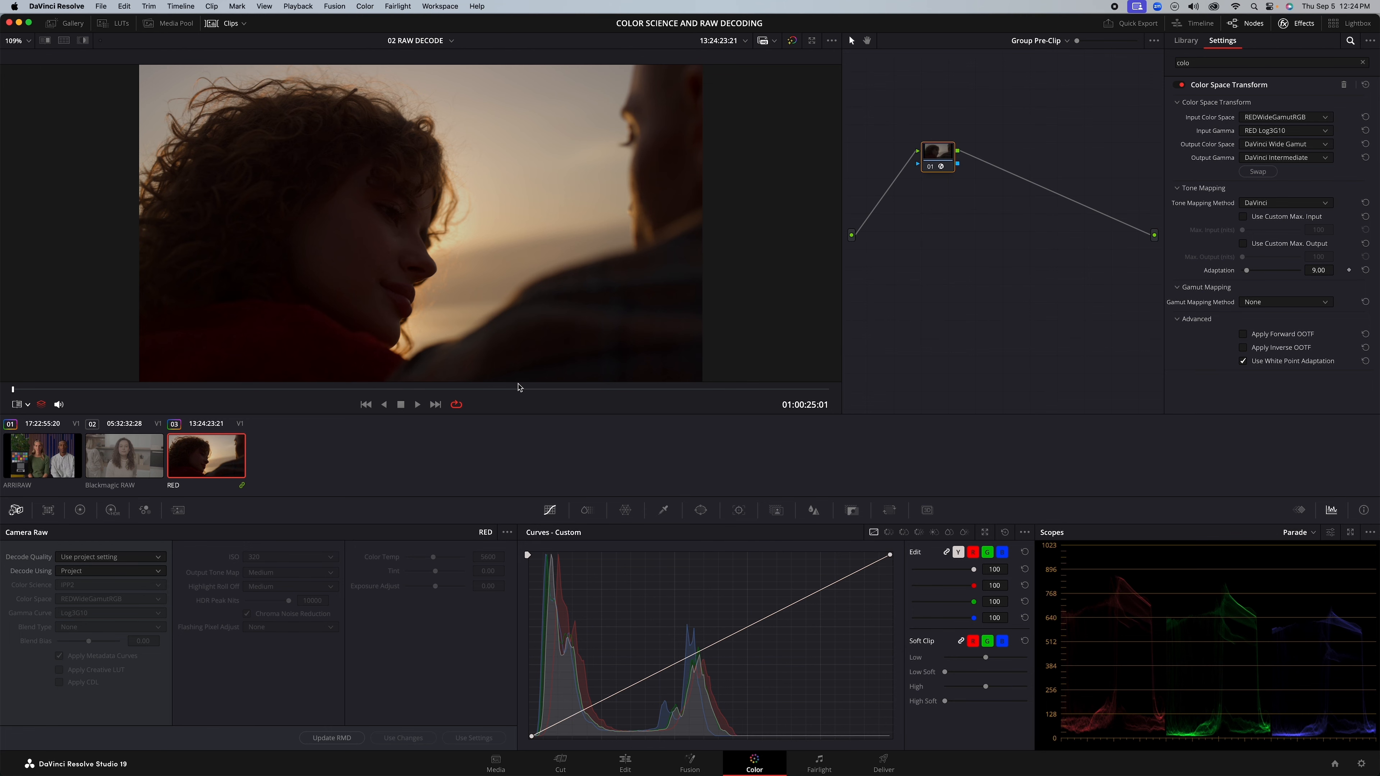
{"action": "left_click", "coordinate": [1361, 764]}
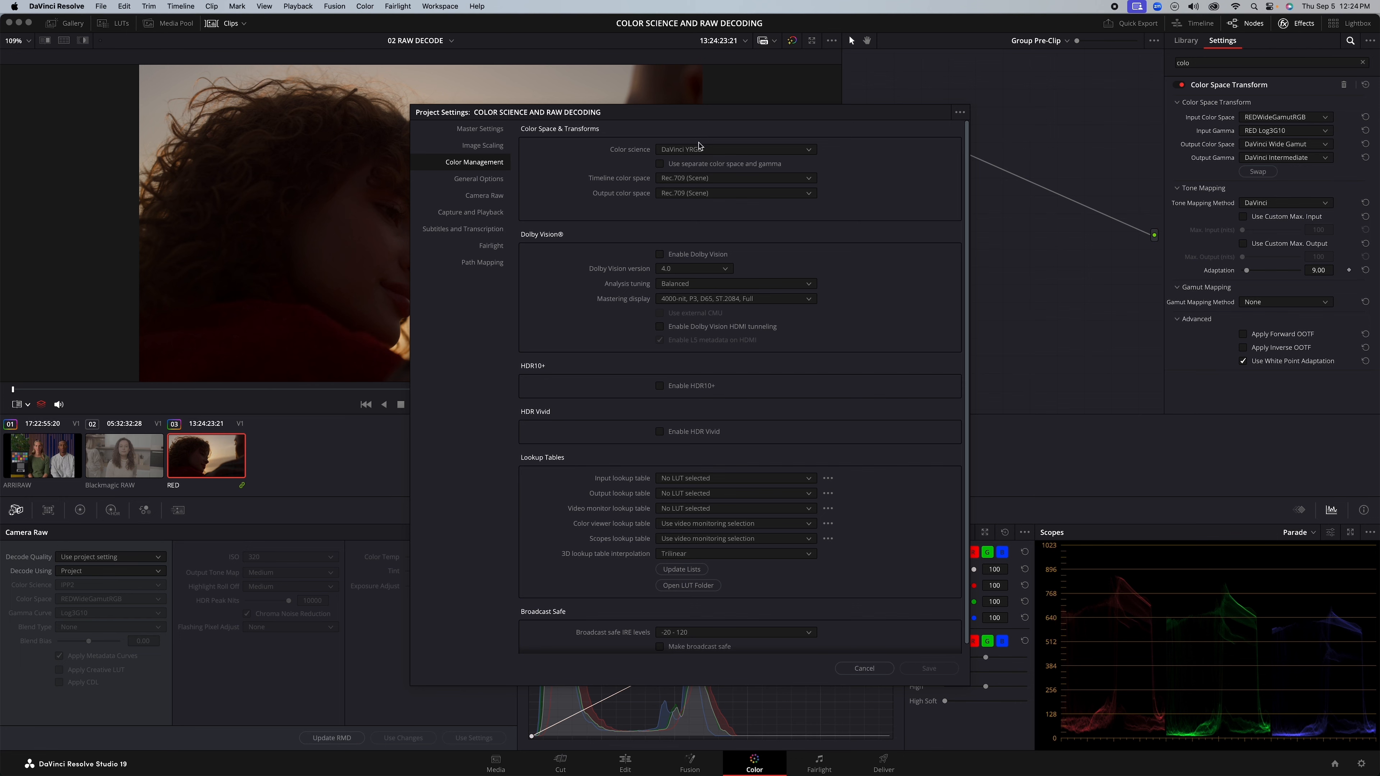
{"action": "left_click", "coordinate": [503, 197]}
{"action": "left_click", "coordinate": [686, 152]}
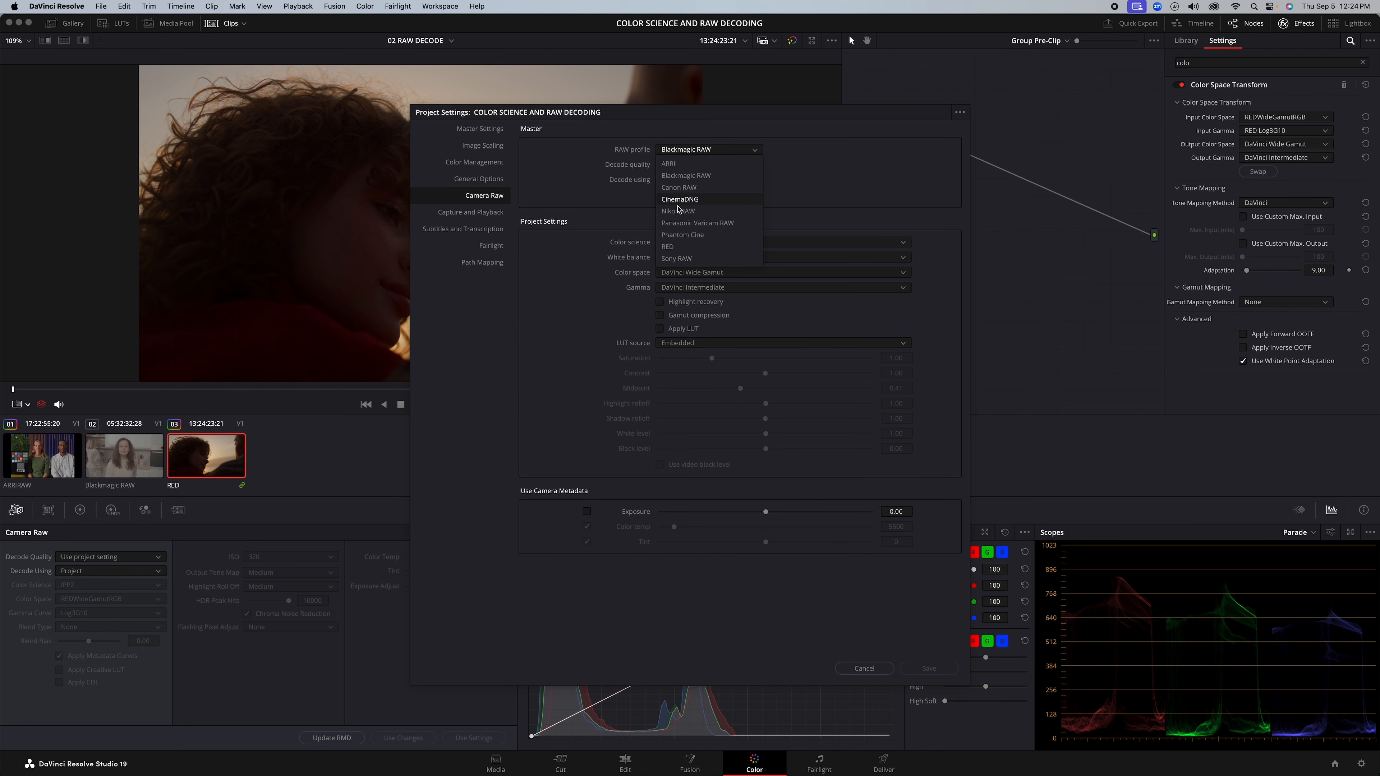
{"action": "left_click", "coordinate": [669, 246]}
{"action": "left_click_drag", "start_coordinate": [784, 115], "coordinate": [1031, 58]}
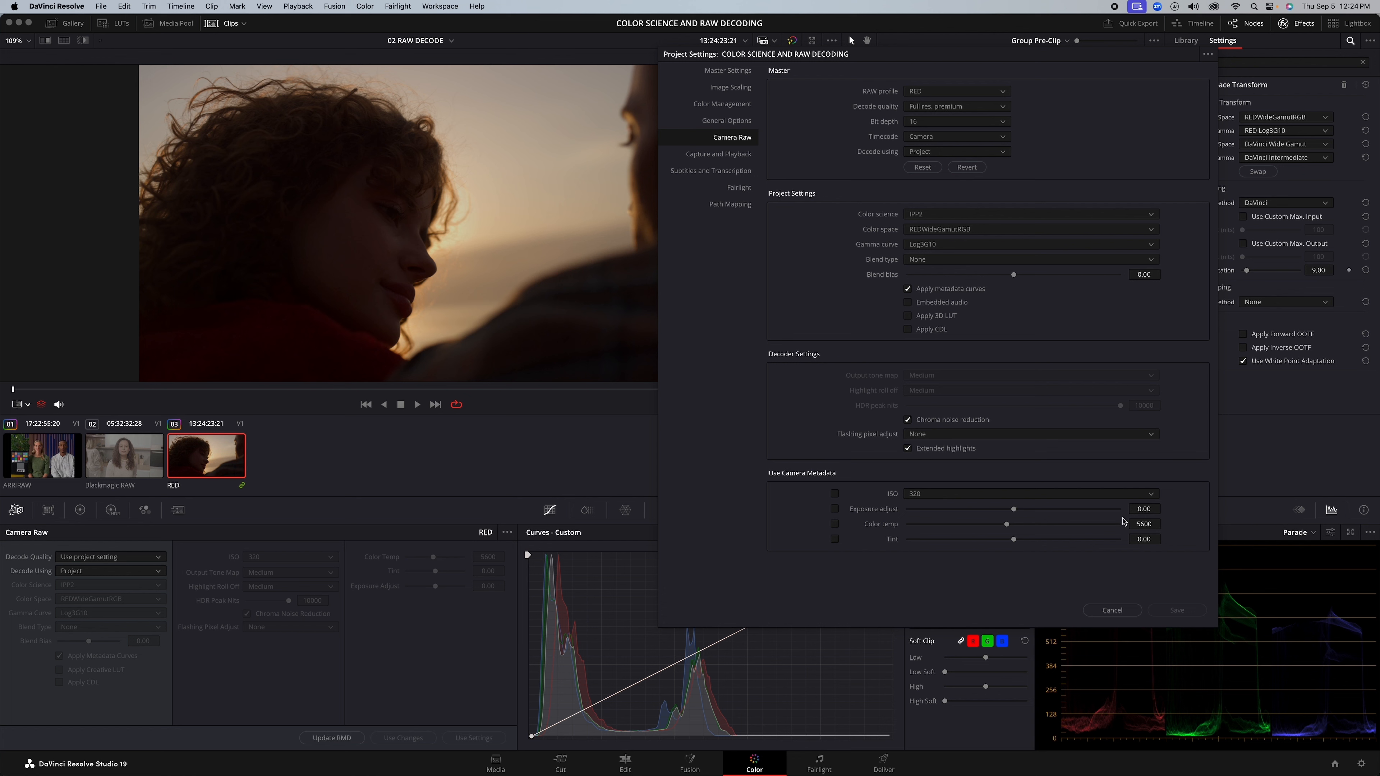
{"action": "left_click", "coordinate": [835, 494]}
{"action": "left_click", "coordinate": [835, 524]}
{"action": "left_click", "coordinate": [1169, 611]}
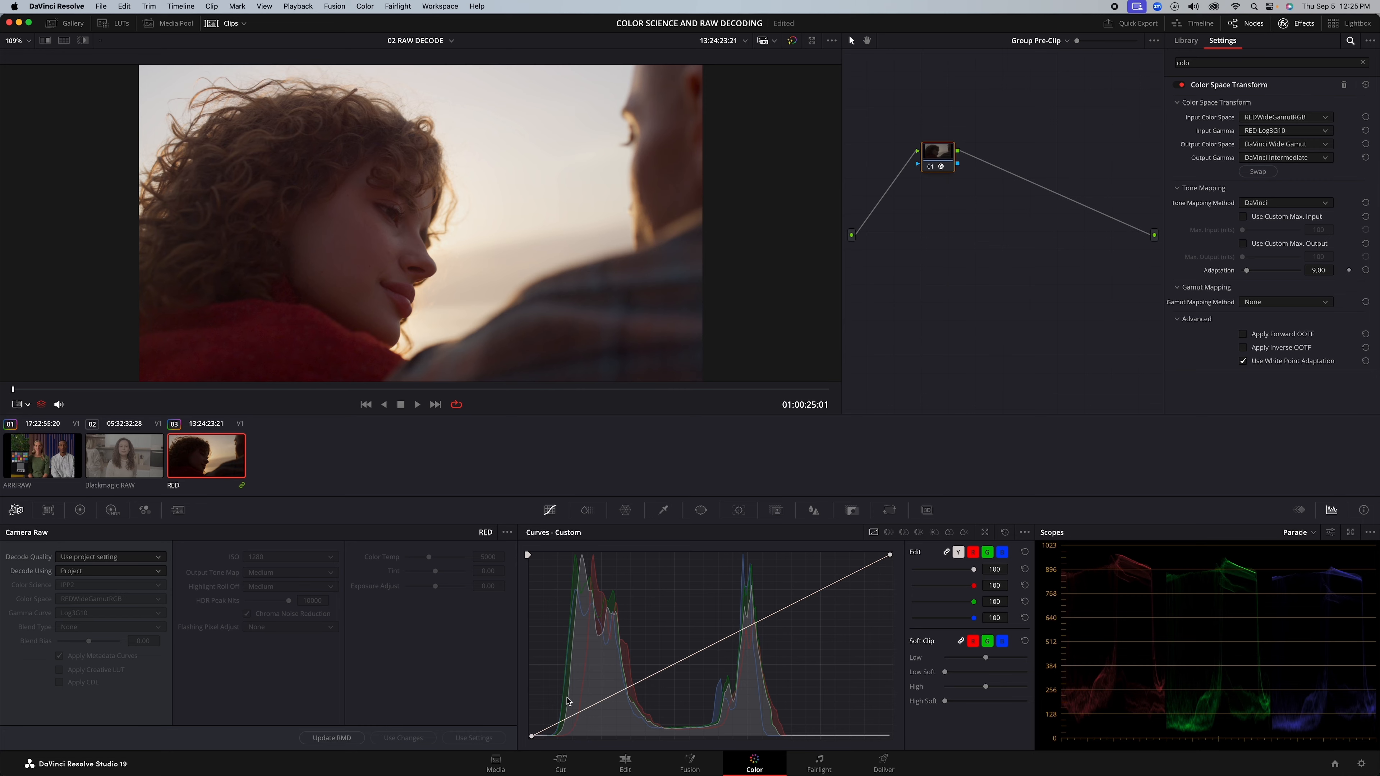
Step: Recheck the RED clip's ISO and white point in its media metadata and return to the Color page
{"action": "left_click", "coordinate": [511, 766]}
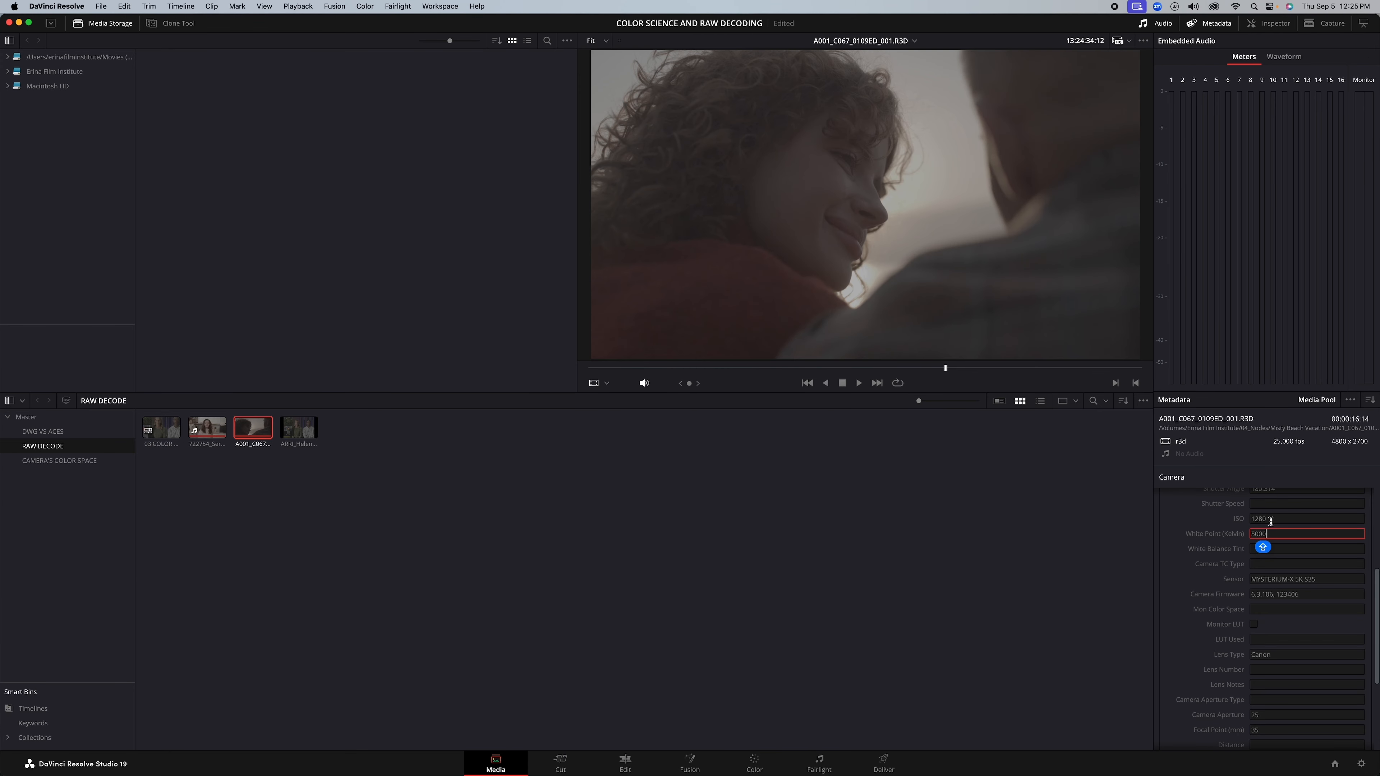
{"action": "left_click", "coordinate": [1272, 519]}
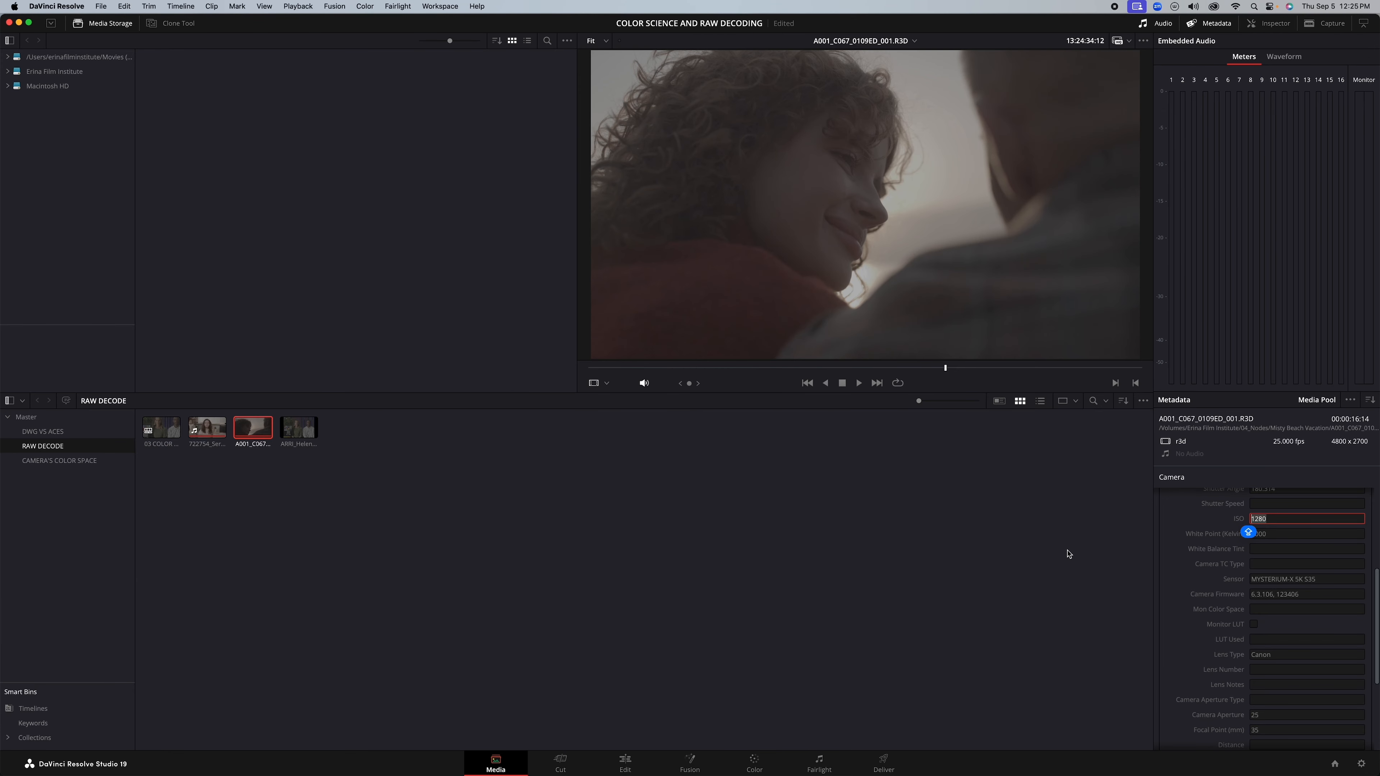
{"action": "key", "text": "Tab"}
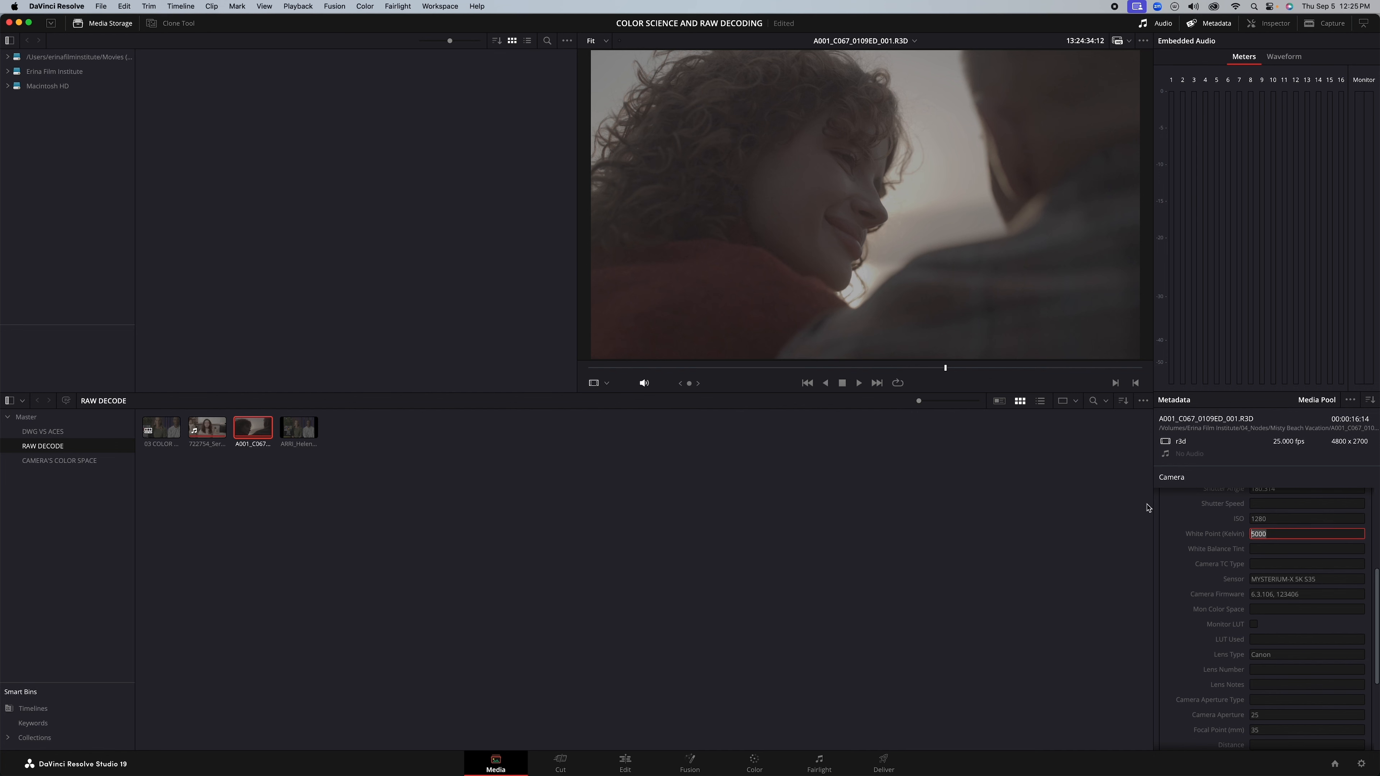
{"action": "left_click", "coordinate": [753, 763]}
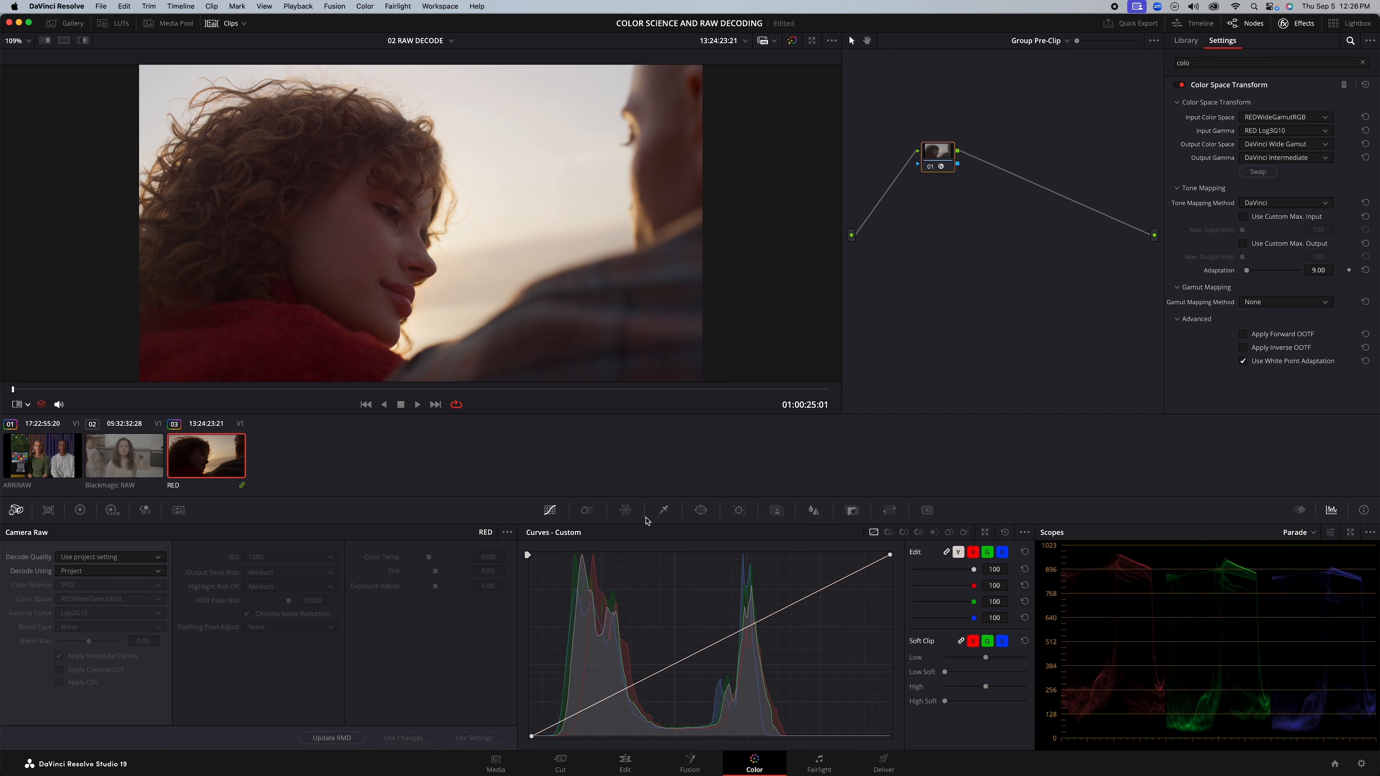
Step: In the RED Camera Raw project settings, disable camera-metadata ISO, review the manual ISO options, and re-enable metadata ISO
{"action": "left_click", "coordinate": [1362, 764]}
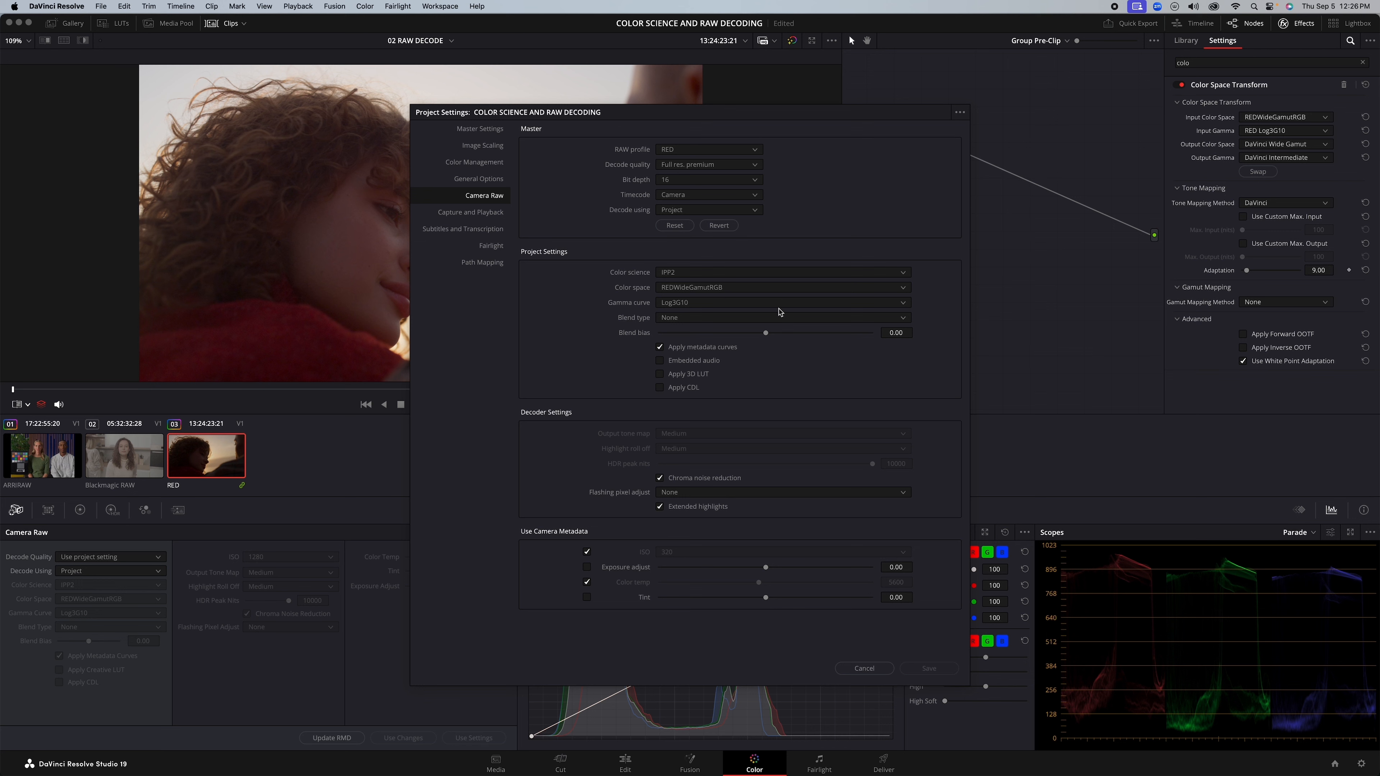
{"action": "left_click", "coordinate": [587, 551]}
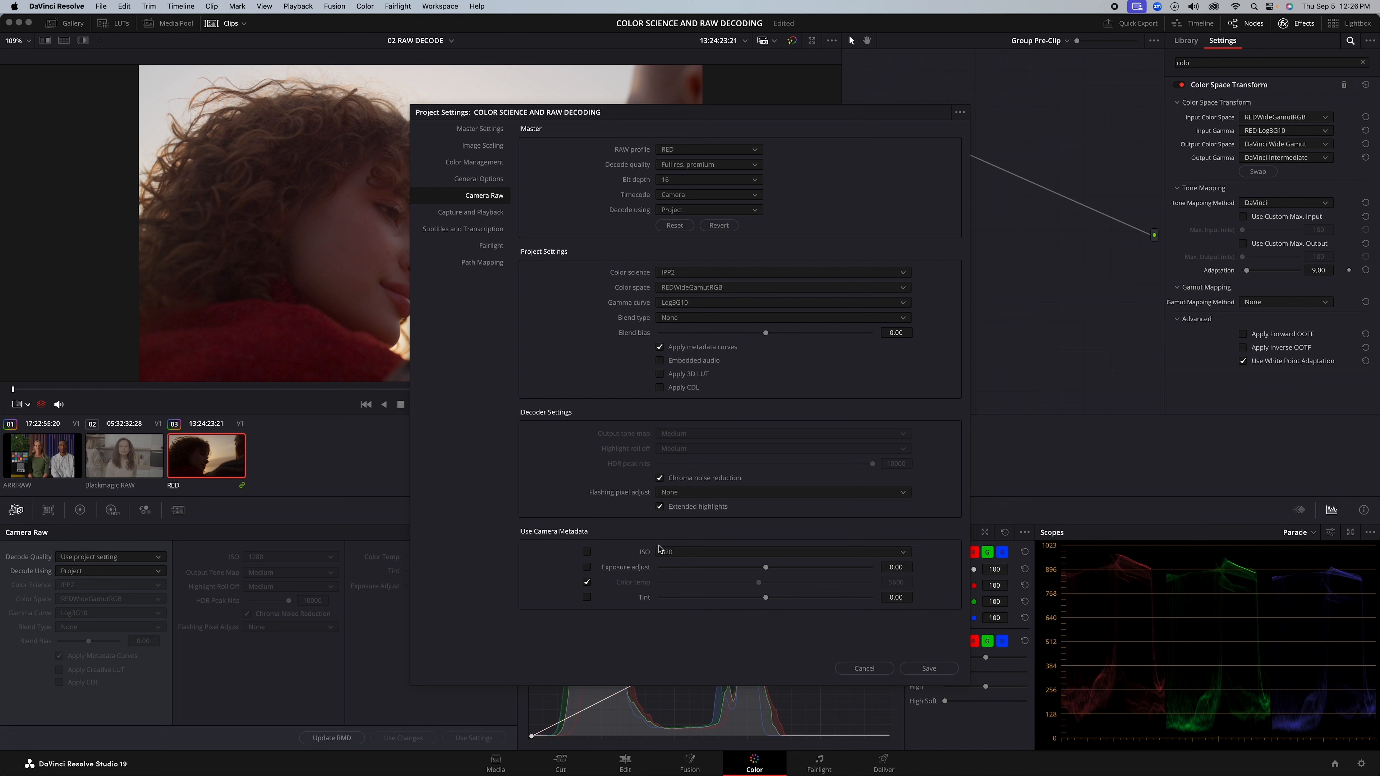
{"action": "left_click", "coordinate": [678, 553]}
{"action": "scroll", "coordinate": [685, 594], "scroll_direction": "down", "scroll_amount": 5}
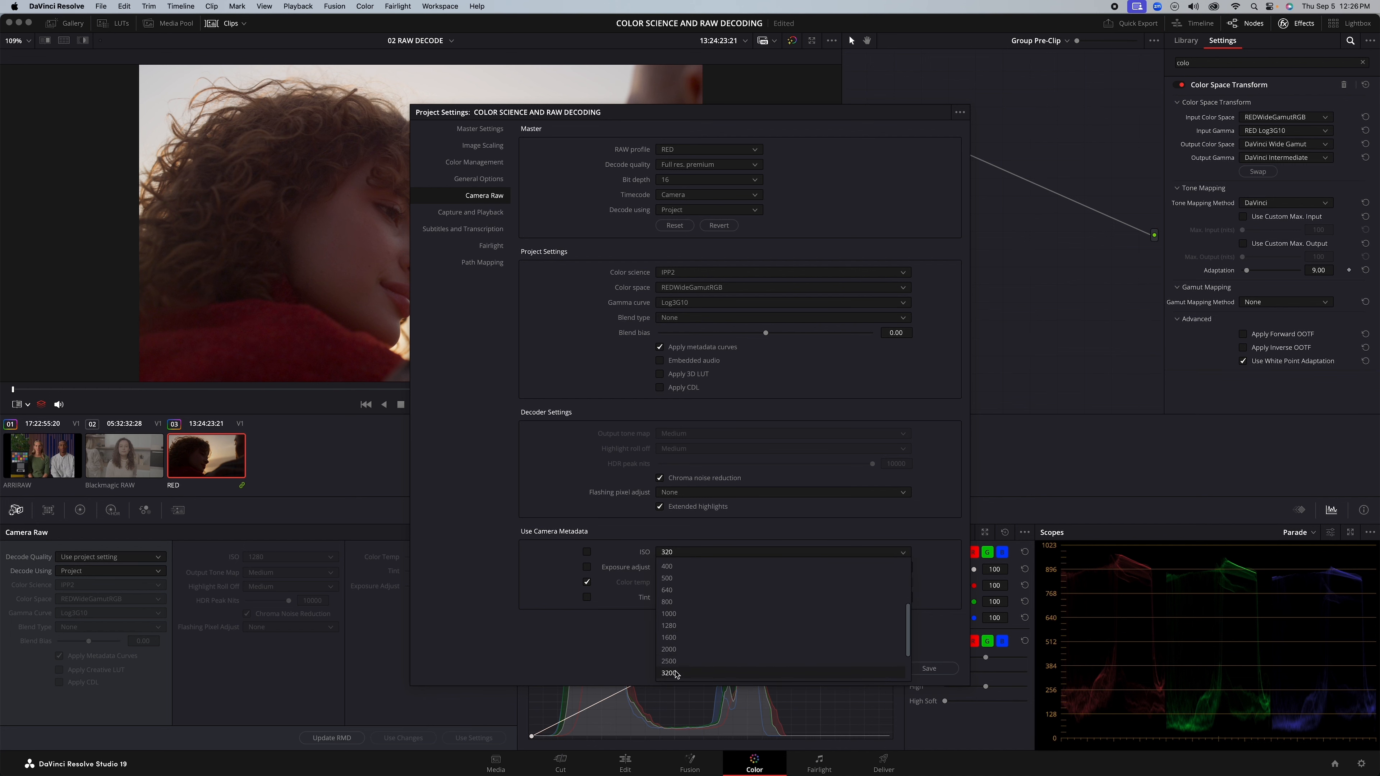
{"action": "left_click", "coordinate": [932, 474]}
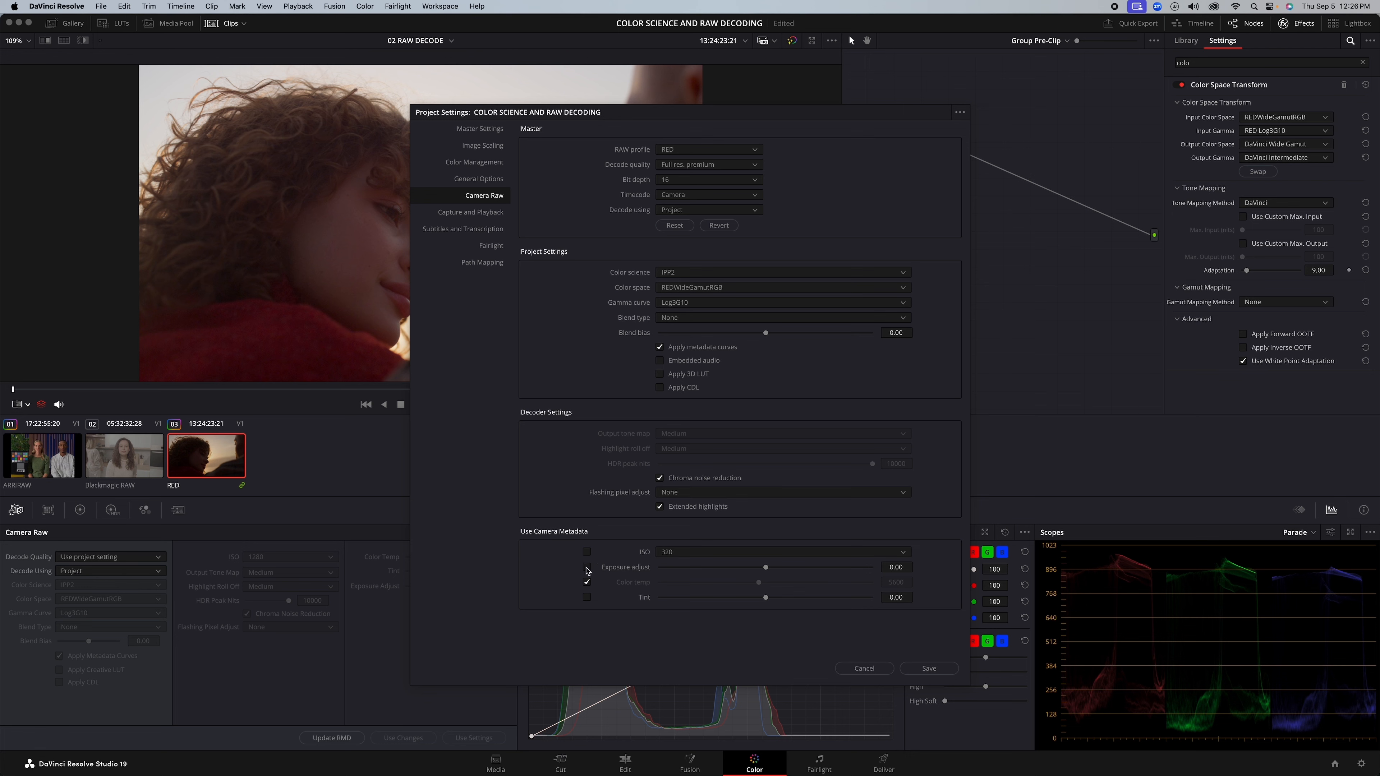
{"action": "left_click", "coordinate": [587, 552]}
{"action": "left_click", "coordinate": [904, 673]}
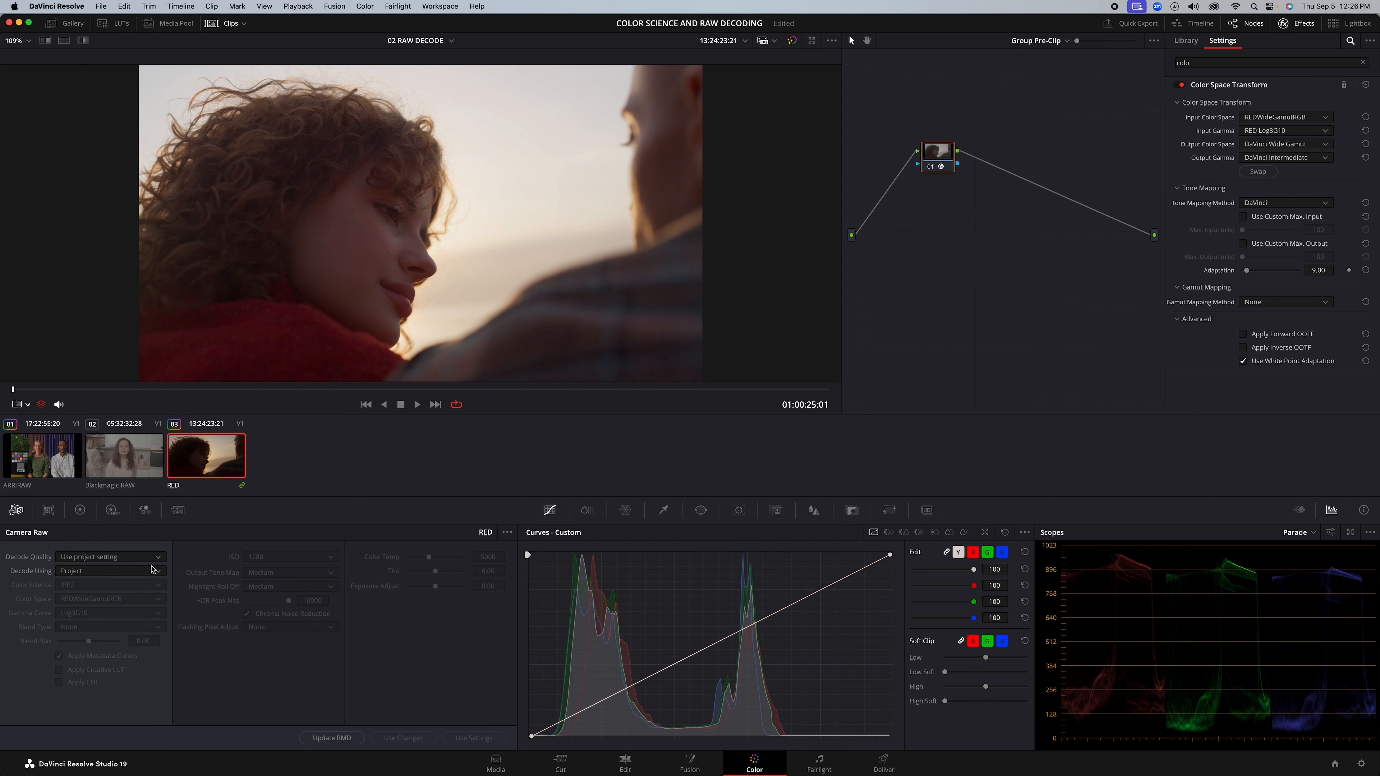
Step: Override the RED clip's decoding with Clip settings at ISO 1600, and restore its decoding to Project
{"action": "left_click", "coordinate": [156, 579]}
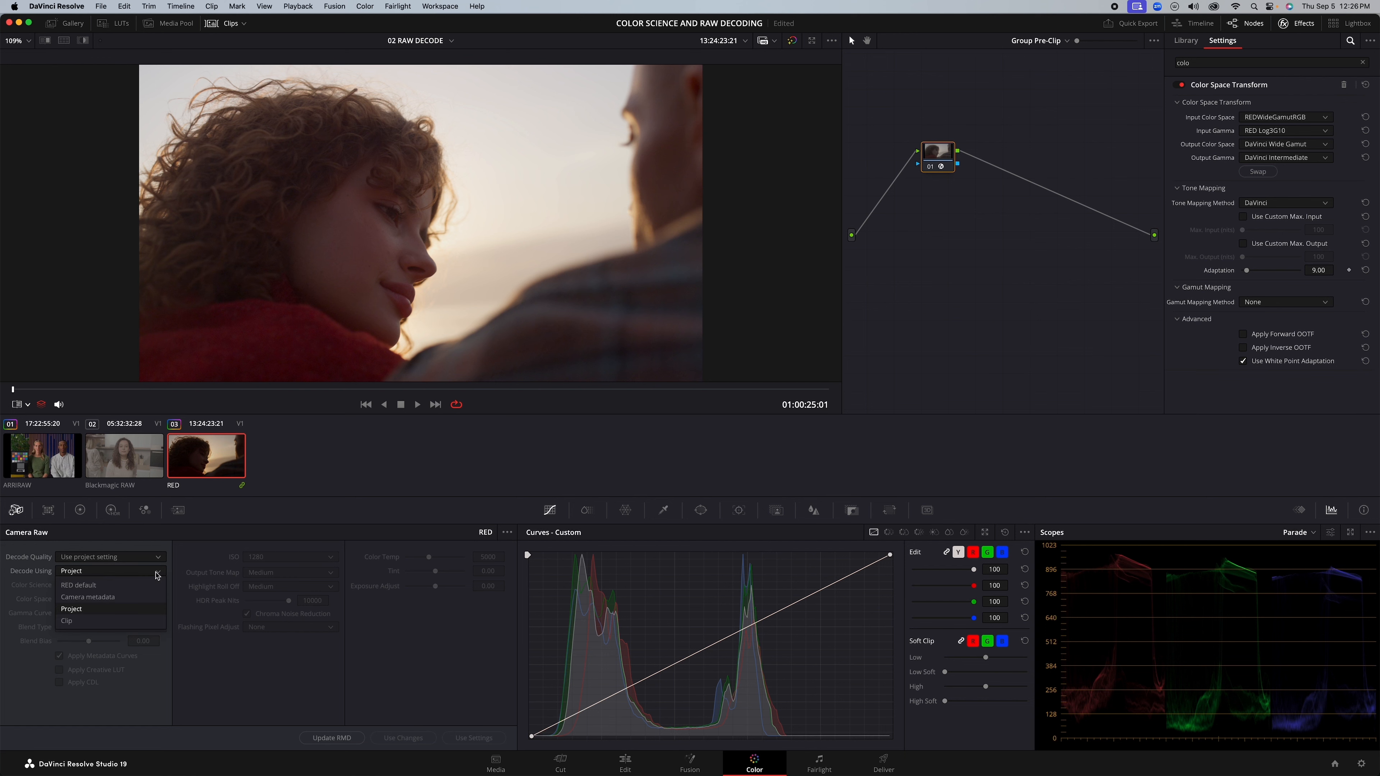
{"action": "left_click", "coordinate": [141, 624]}
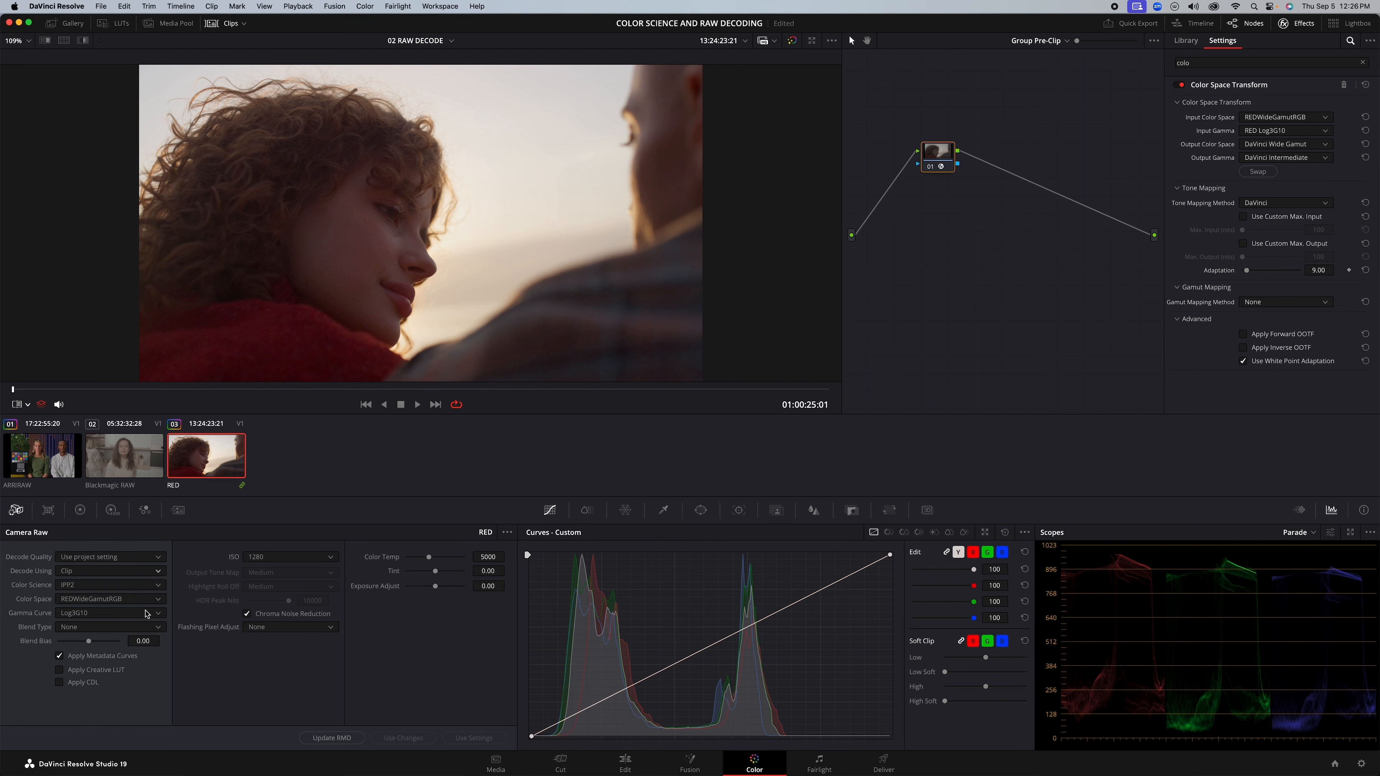
{"action": "left_click", "coordinate": [289, 561]}
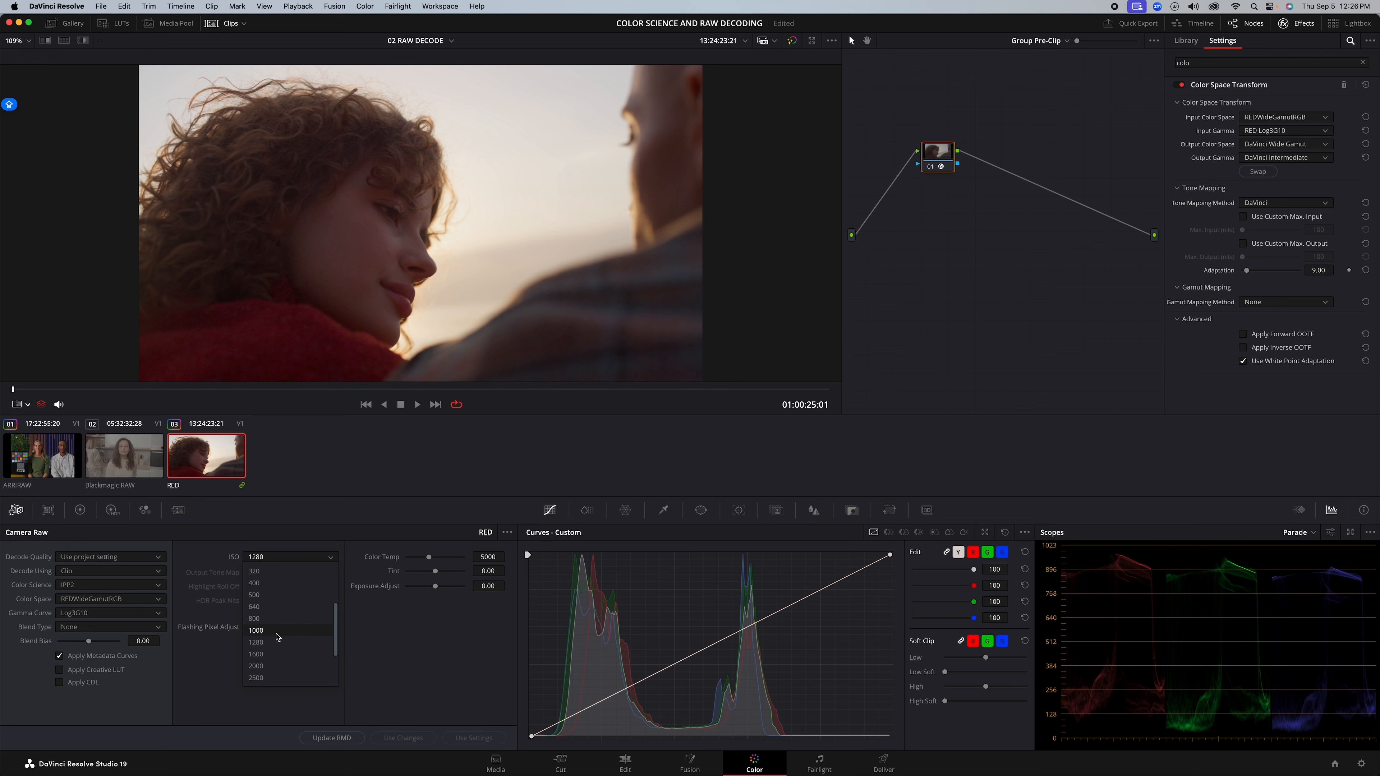
{"action": "left_click", "coordinate": [270, 655]}
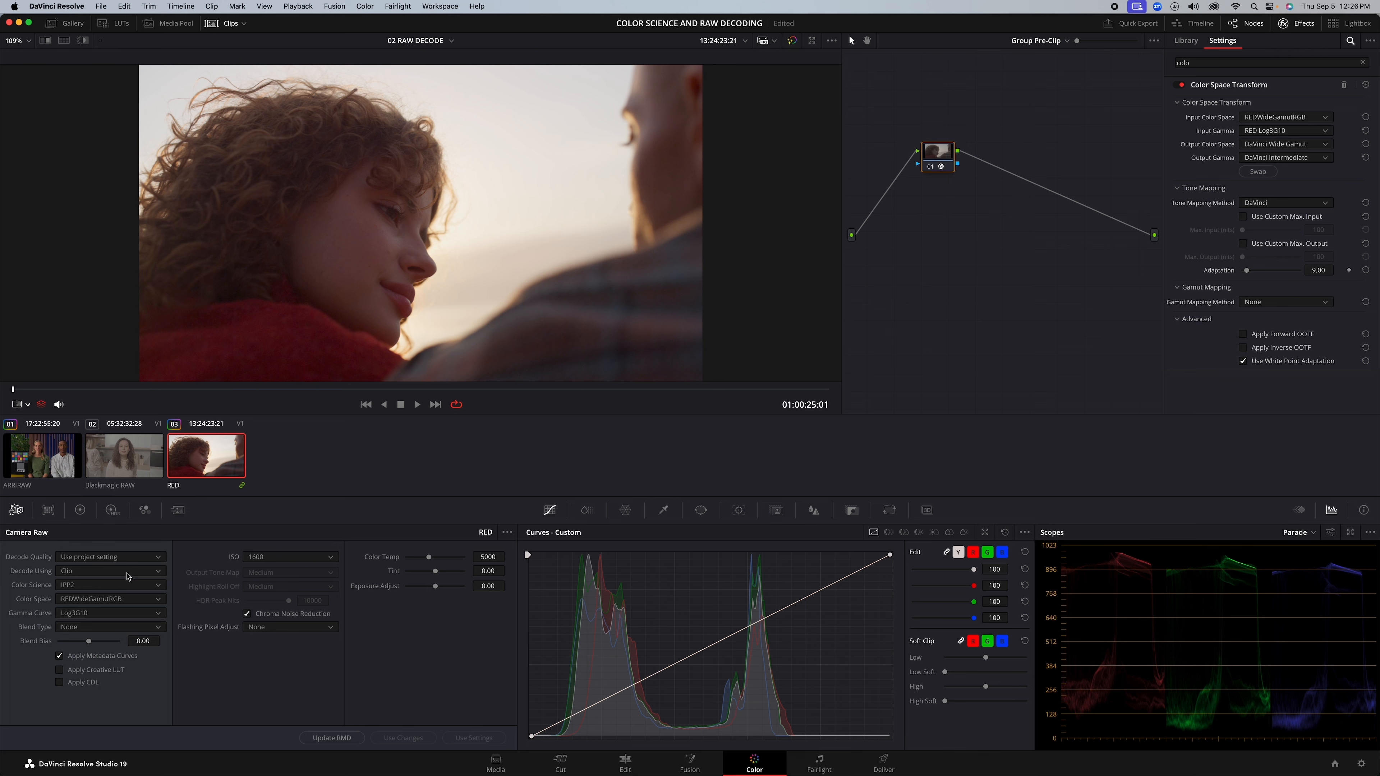
{"action": "left_click", "coordinate": [127, 572]}
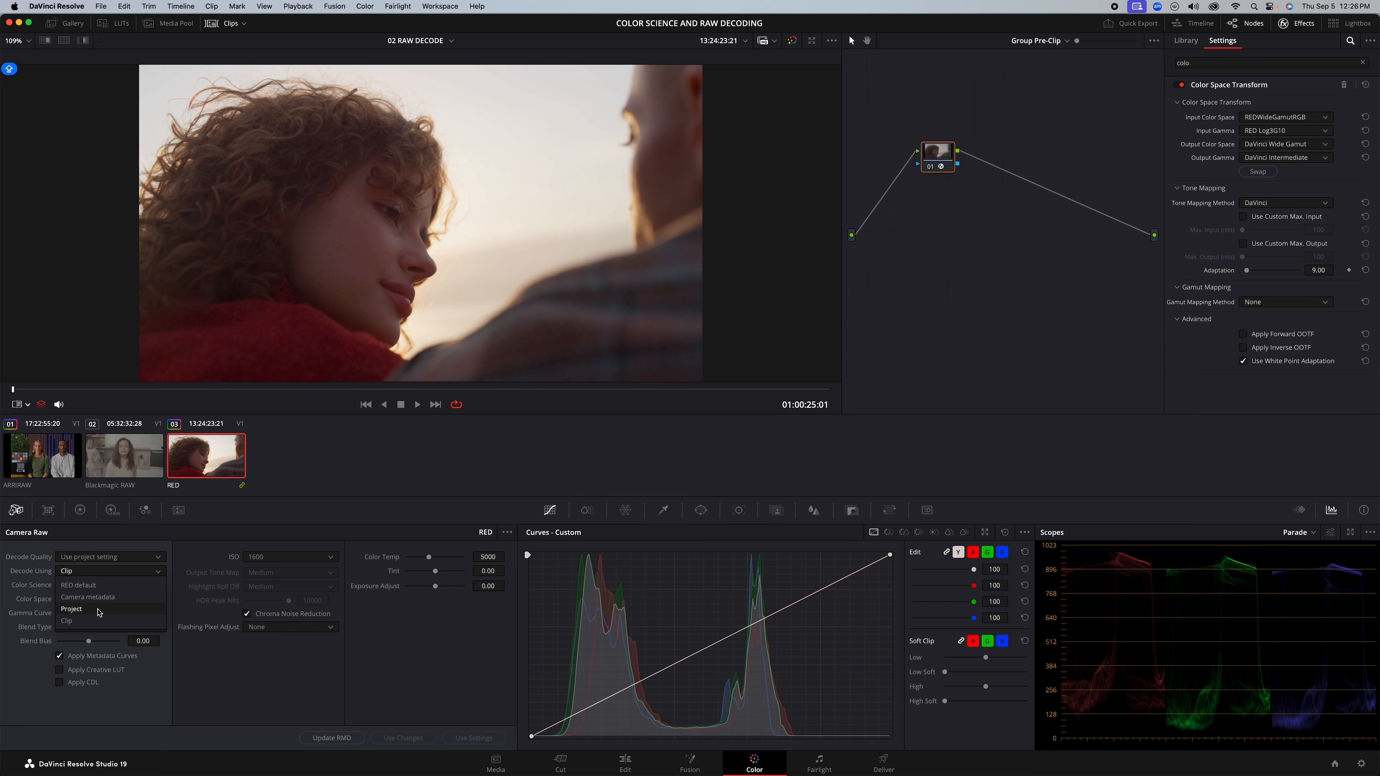
{"action": "left_click", "coordinate": [100, 613]}
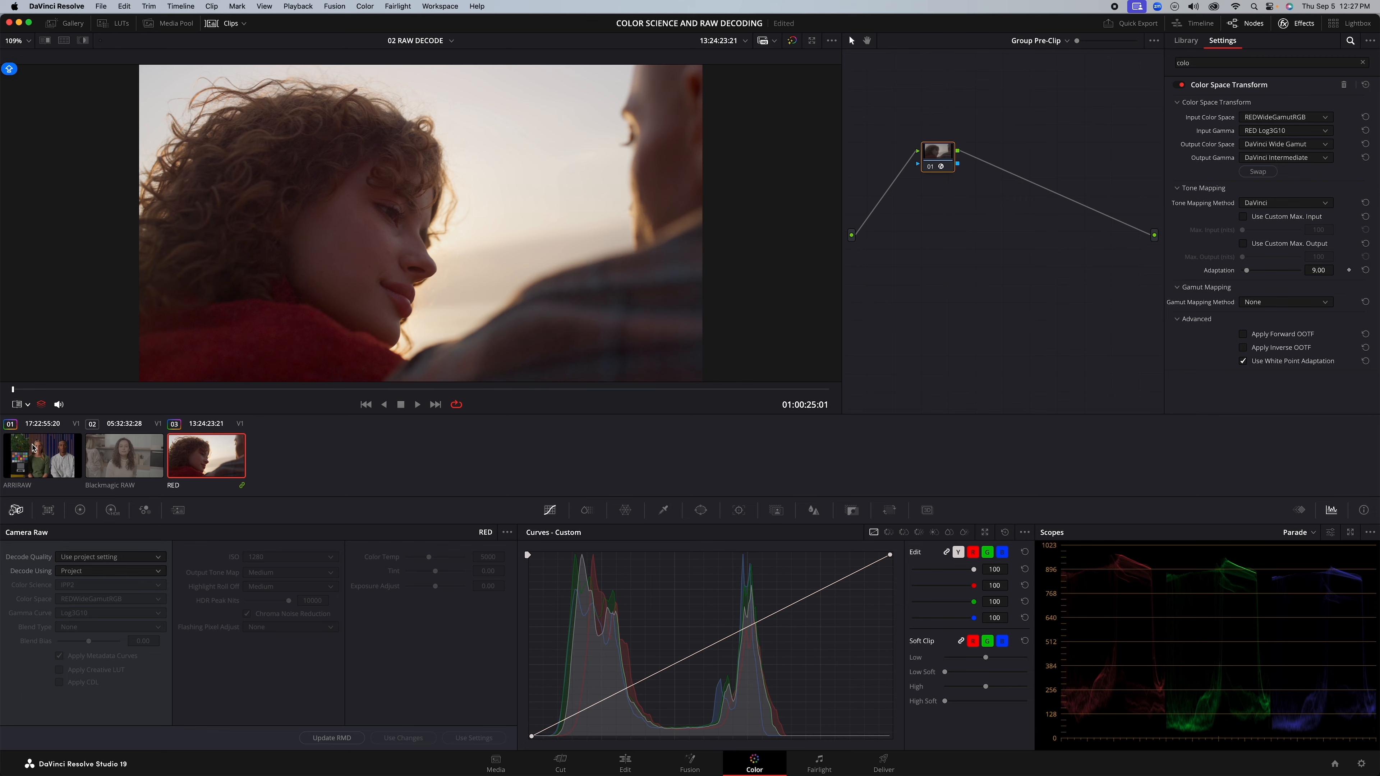
Step: Review the ARRIRAW, Blackmagic RAW and RED clips one after another on the Color page
{"action": "left_click", "coordinate": [34, 447]}
{"action": "left_click", "coordinate": [111, 470]}
{"action": "left_click", "coordinate": [228, 461]}
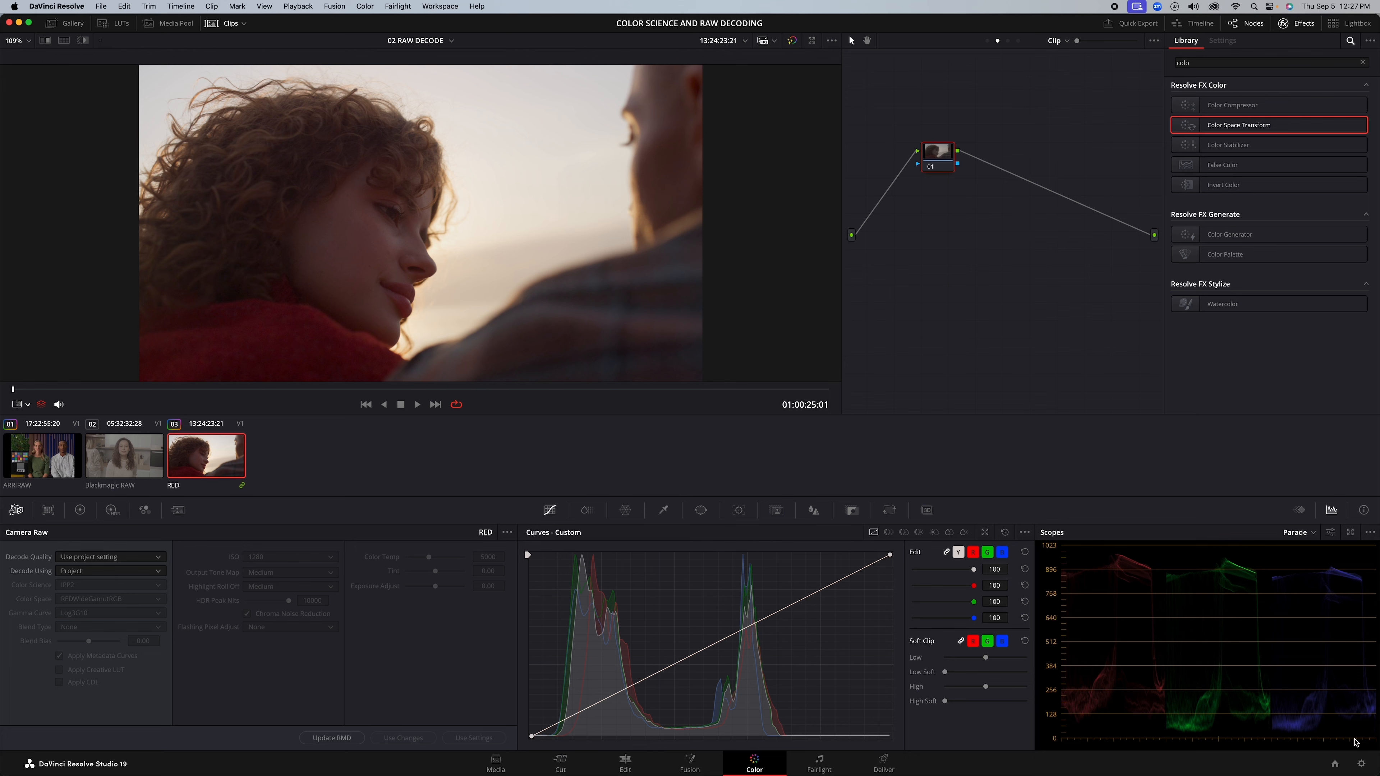
Step: Lower the RED profile's decode quality from full resolution in the project's Camera Raw settings and save the change
{"action": "left_click", "coordinate": [1360, 762]}
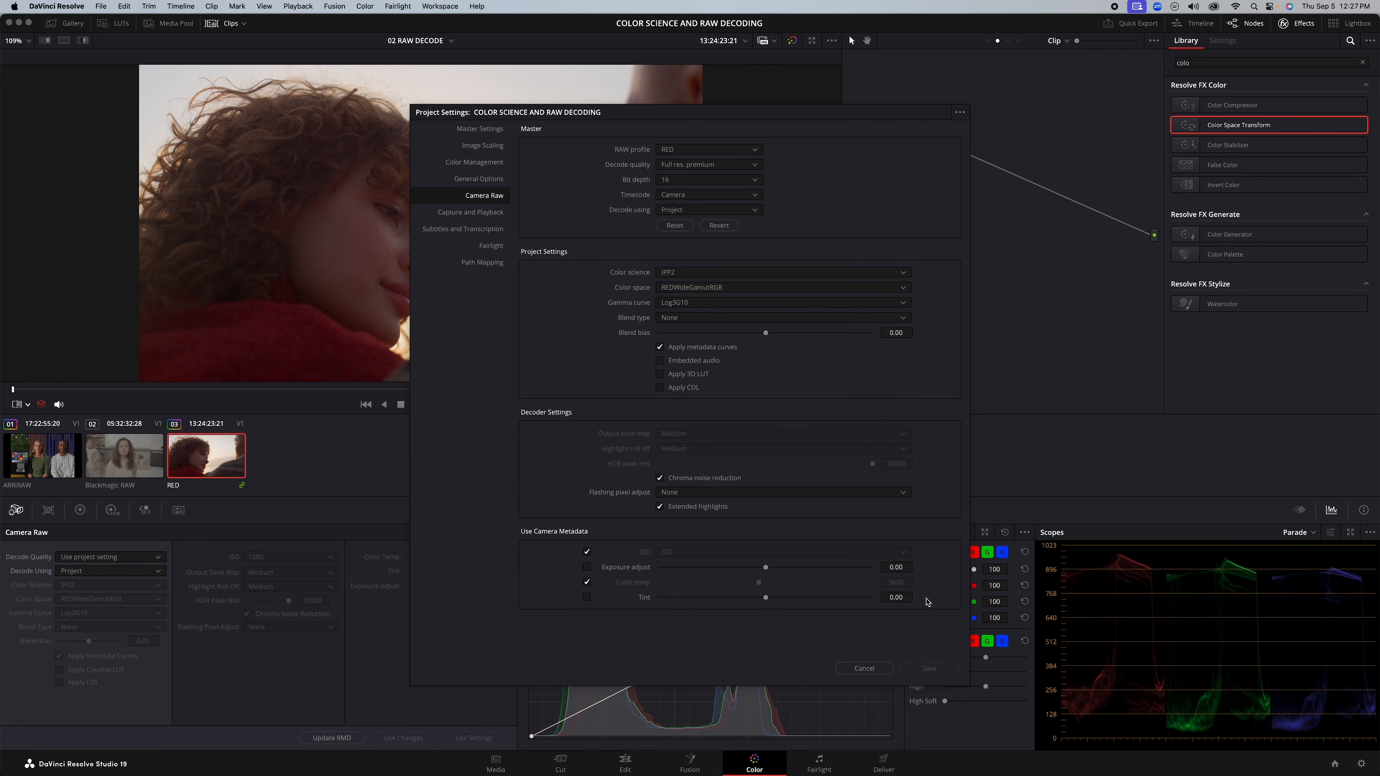
{"action": "left_click", "coordinate": [883, 667]}
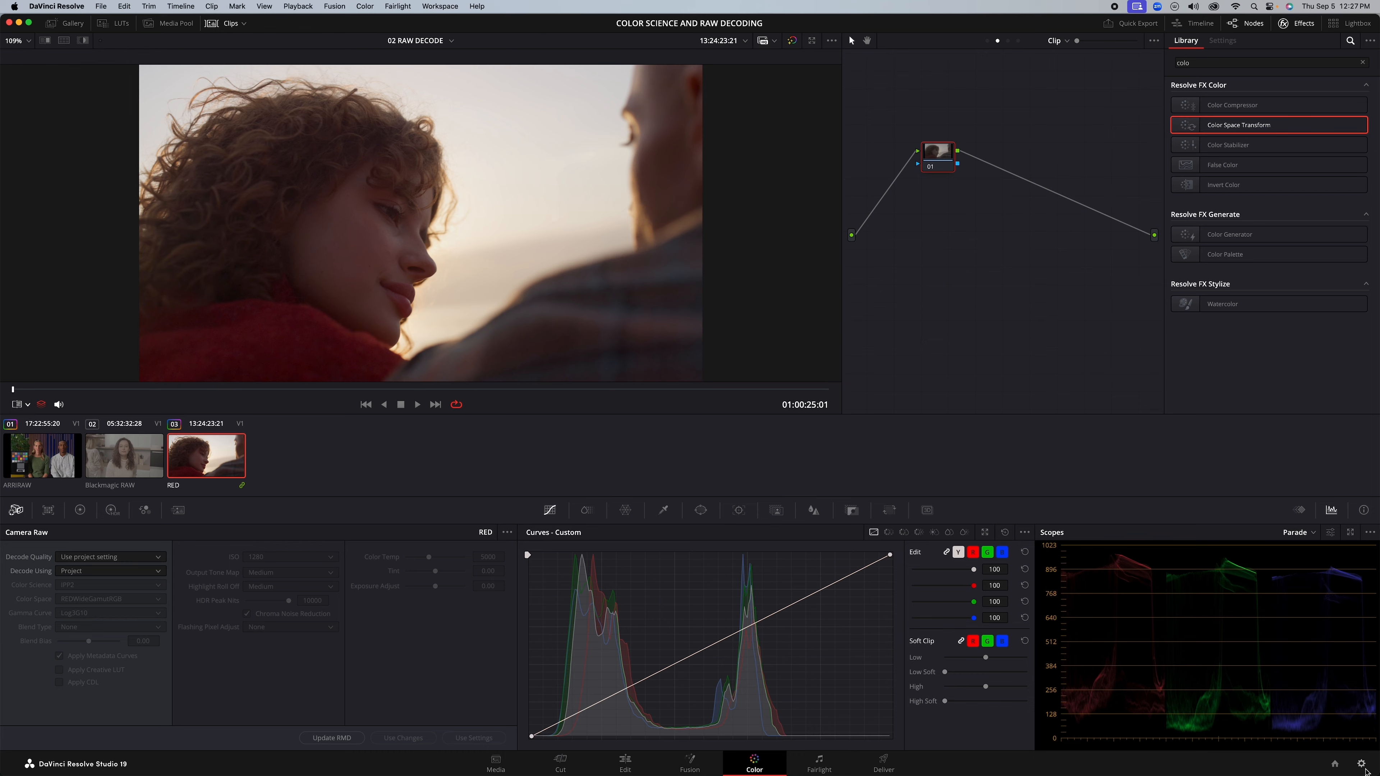
{"action": "left_click", "coordinate": [1361, 763]}
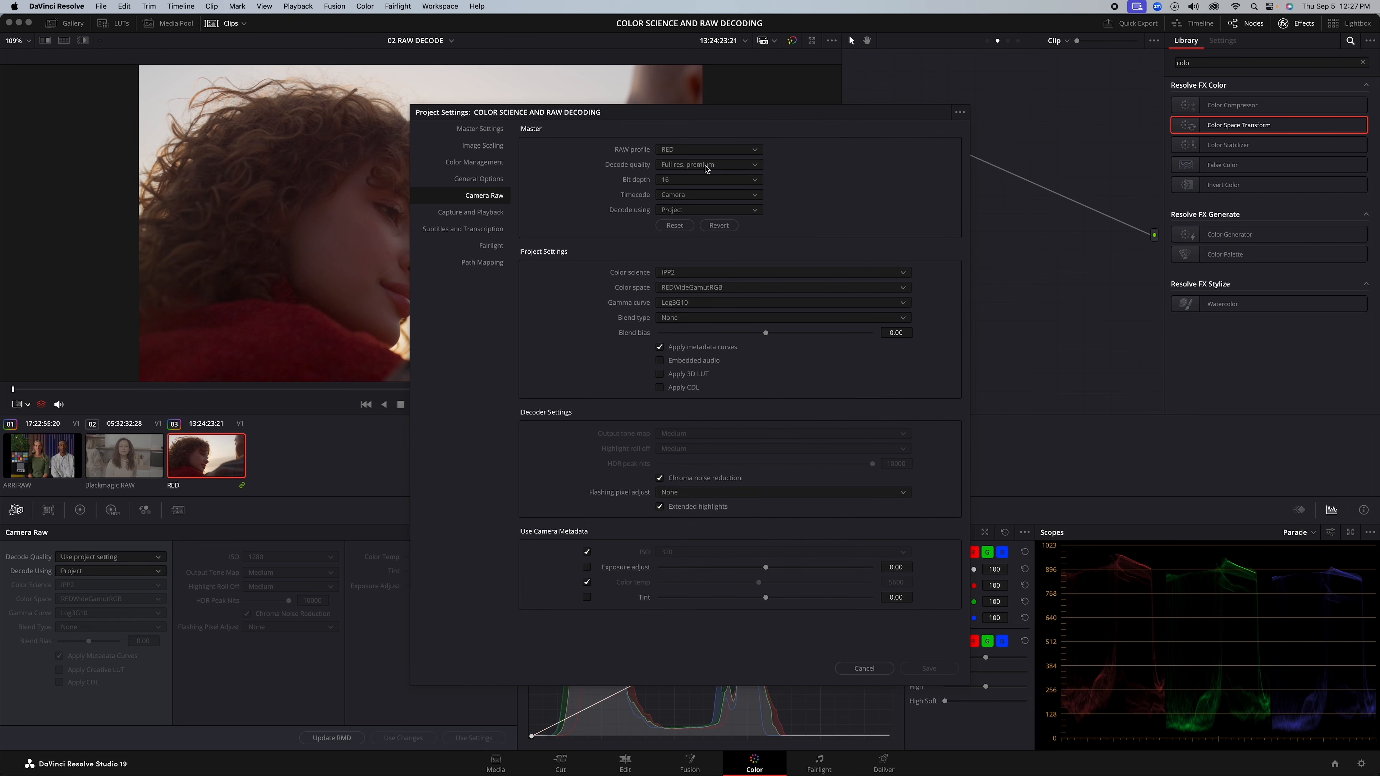
{"action": "left_click", "coordinate": [707, 166]}
{"action": "left_click", "coordinate": [698, 238]}
{"action": "left_click", "coordinate": [943, 669]}
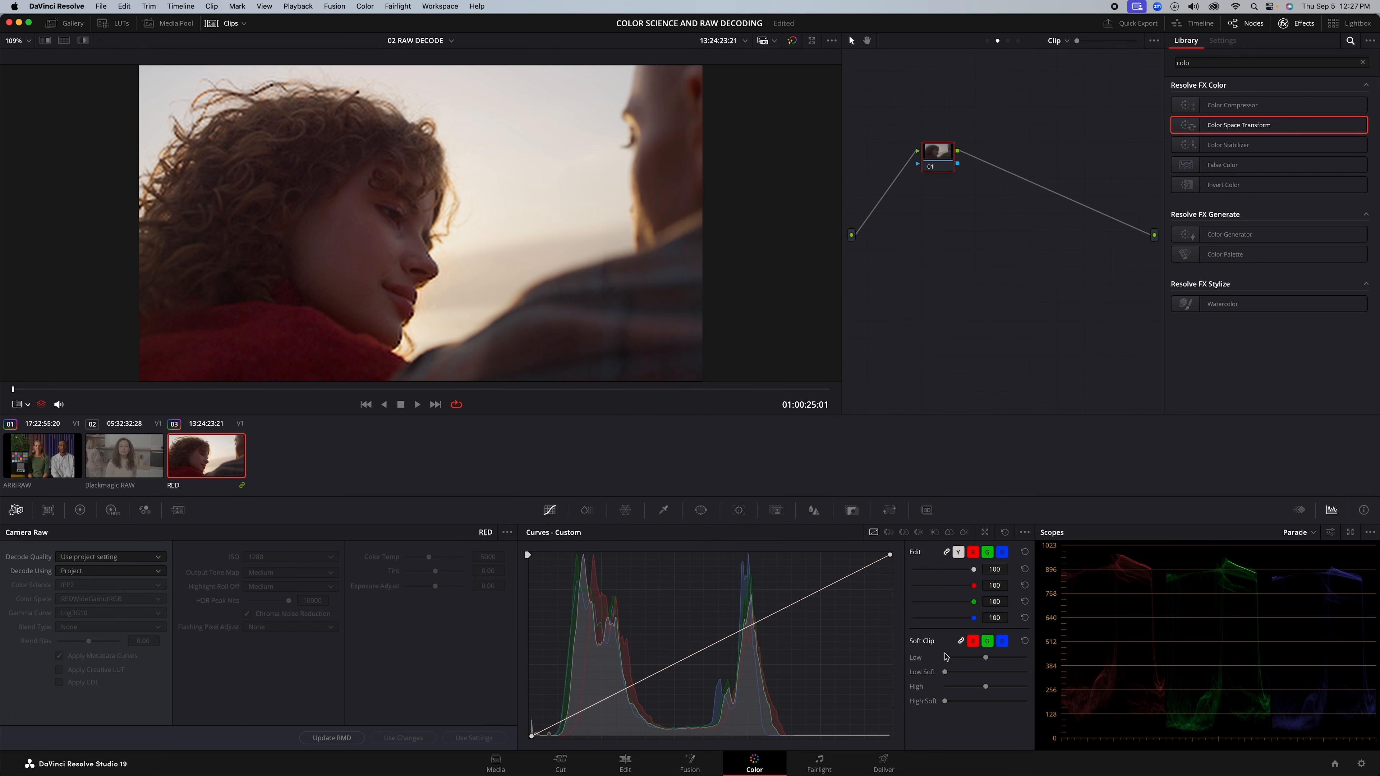
Step: On the Deliver page, expand the advanced video settings and review the options for forcing highest-quality sizing and debayer
{"action": "left_click", "coordinate": [883, 761]}
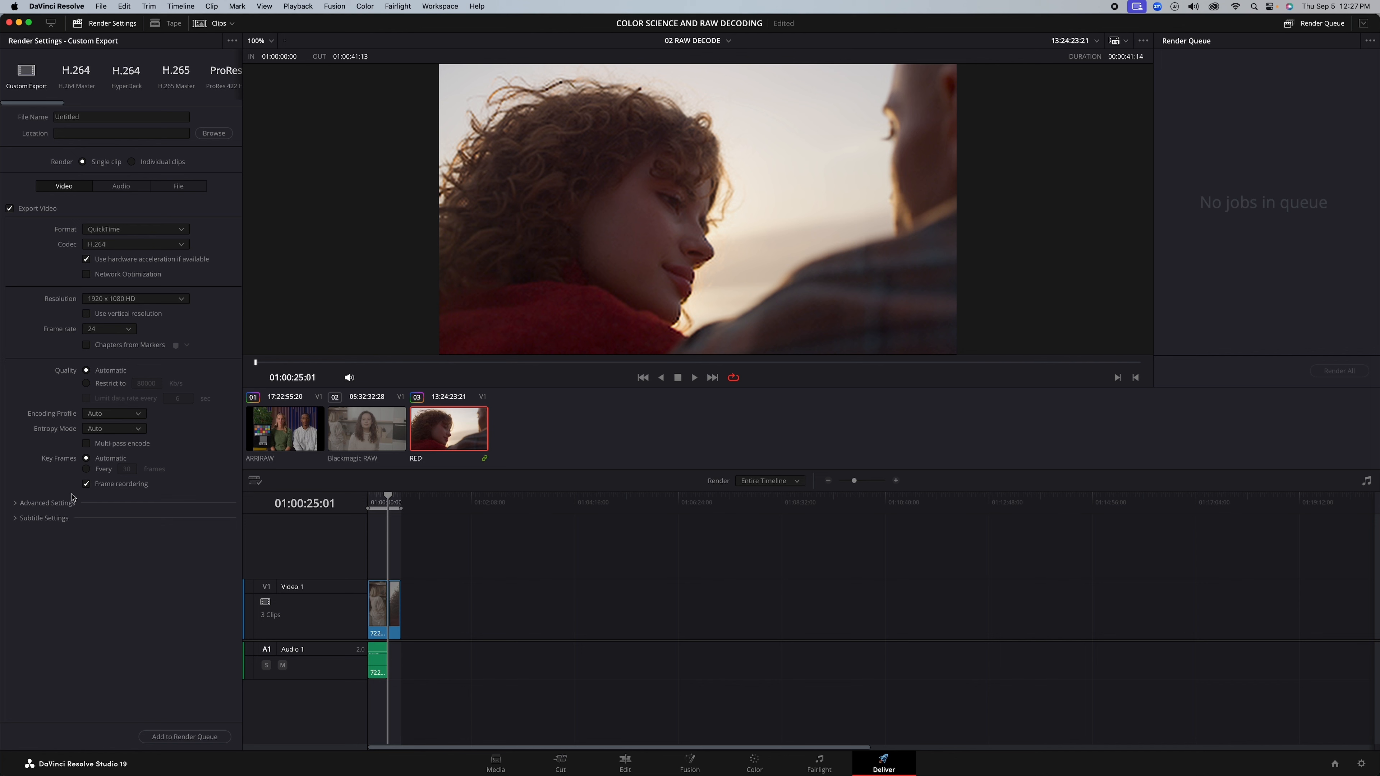
{"action": "left_click", "coordinate": [76, 507]}
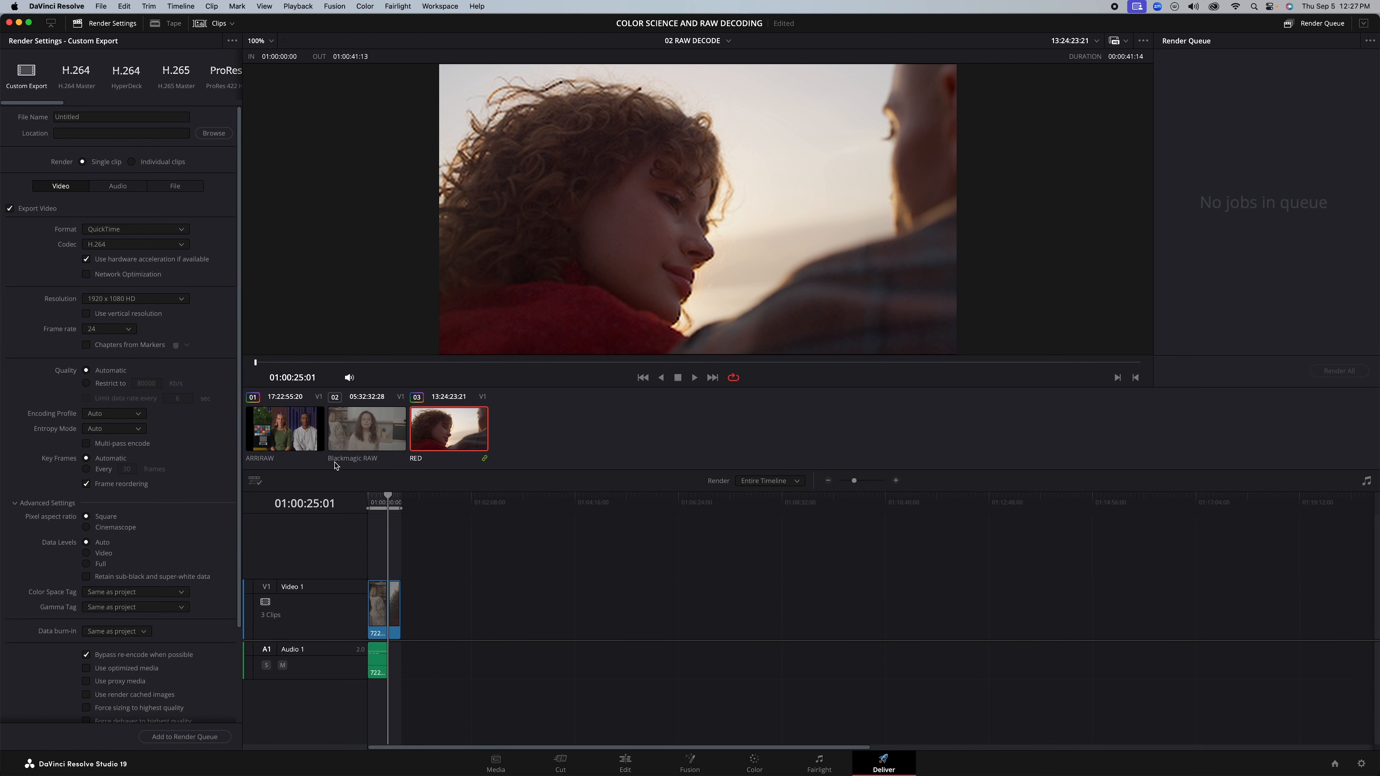
{"action": "scroll", "coordinate": [237, 541], "scroll_direction": "down", "scroll_amount": 3}
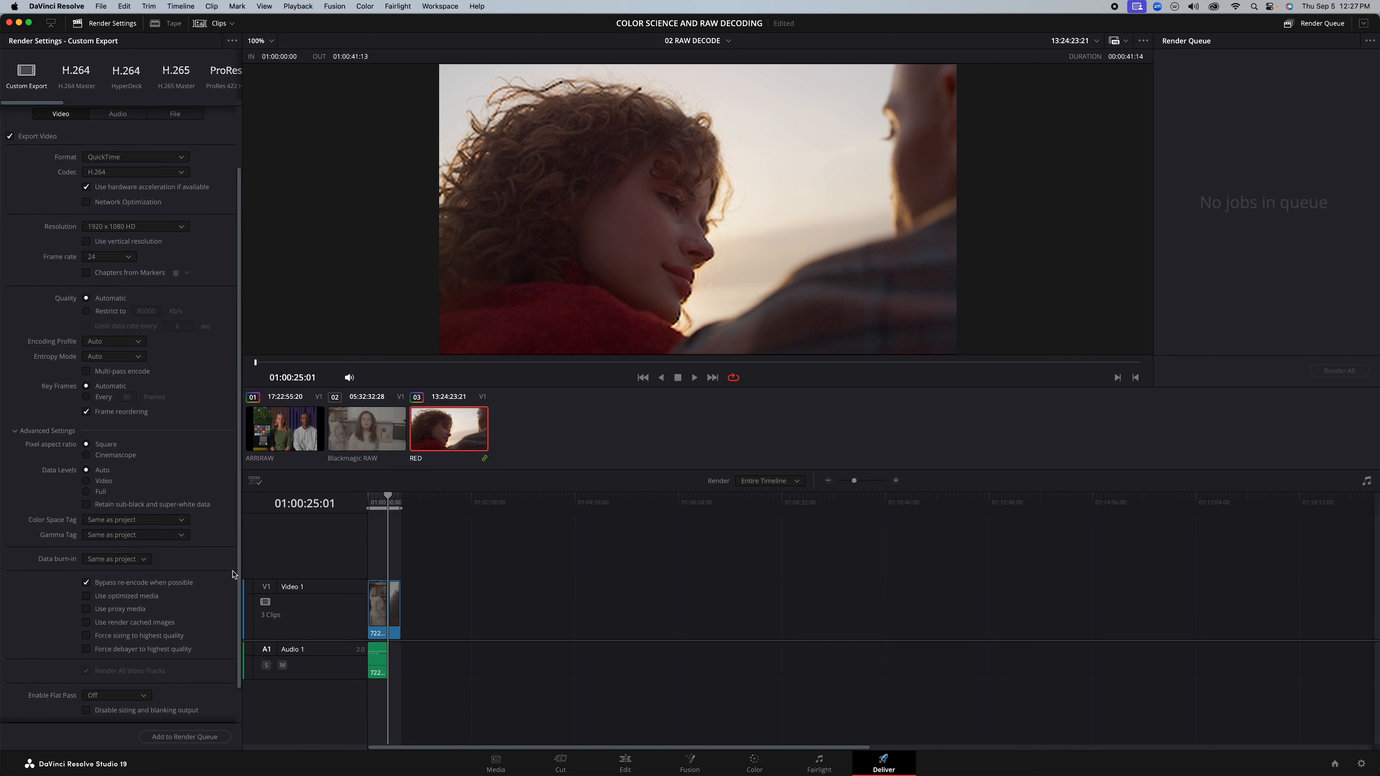
Step: Set the render in point at the start of the RED clip and choose the H.264 Master preset
{"action": "scroll", "coordinate": [465, 523], "scroll_direction": "up", "scroll_amount": 5}
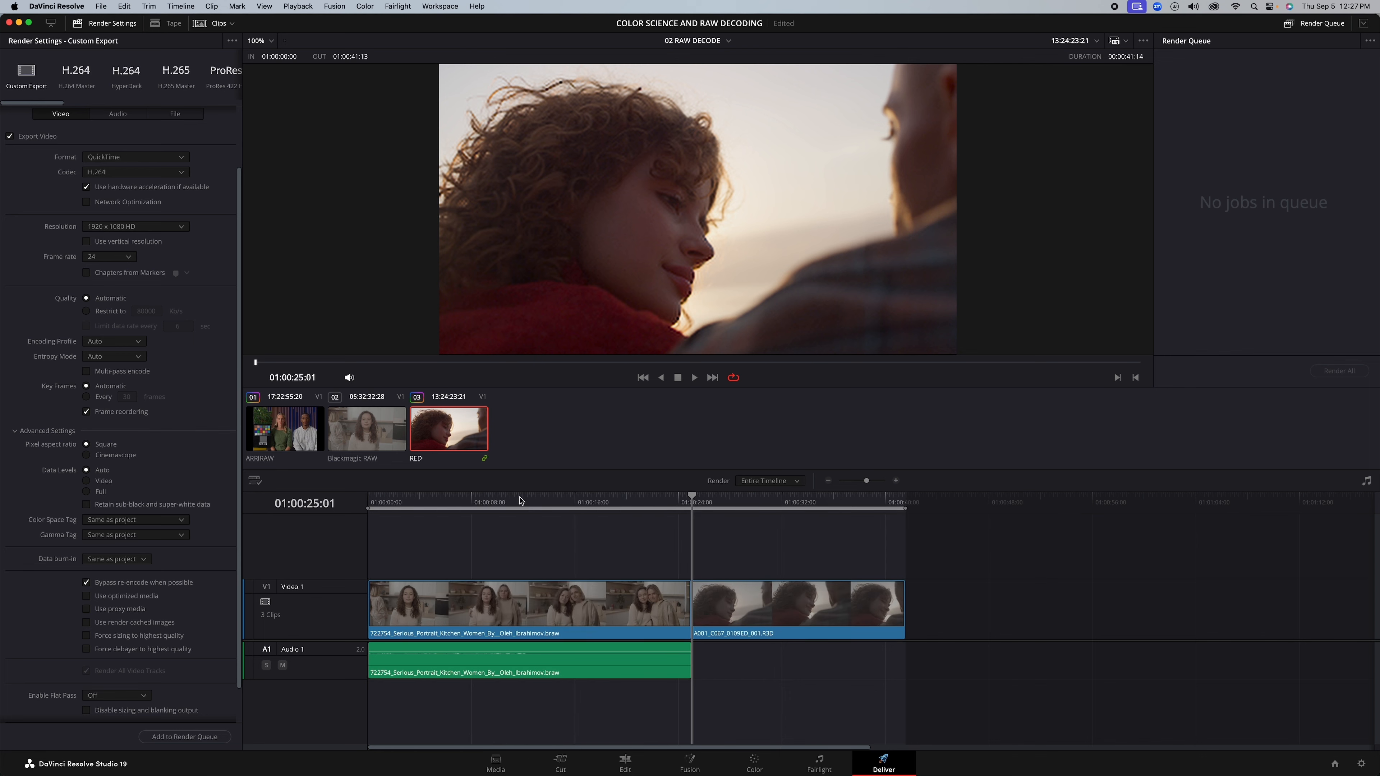
{"action": "key", "text": "i"}
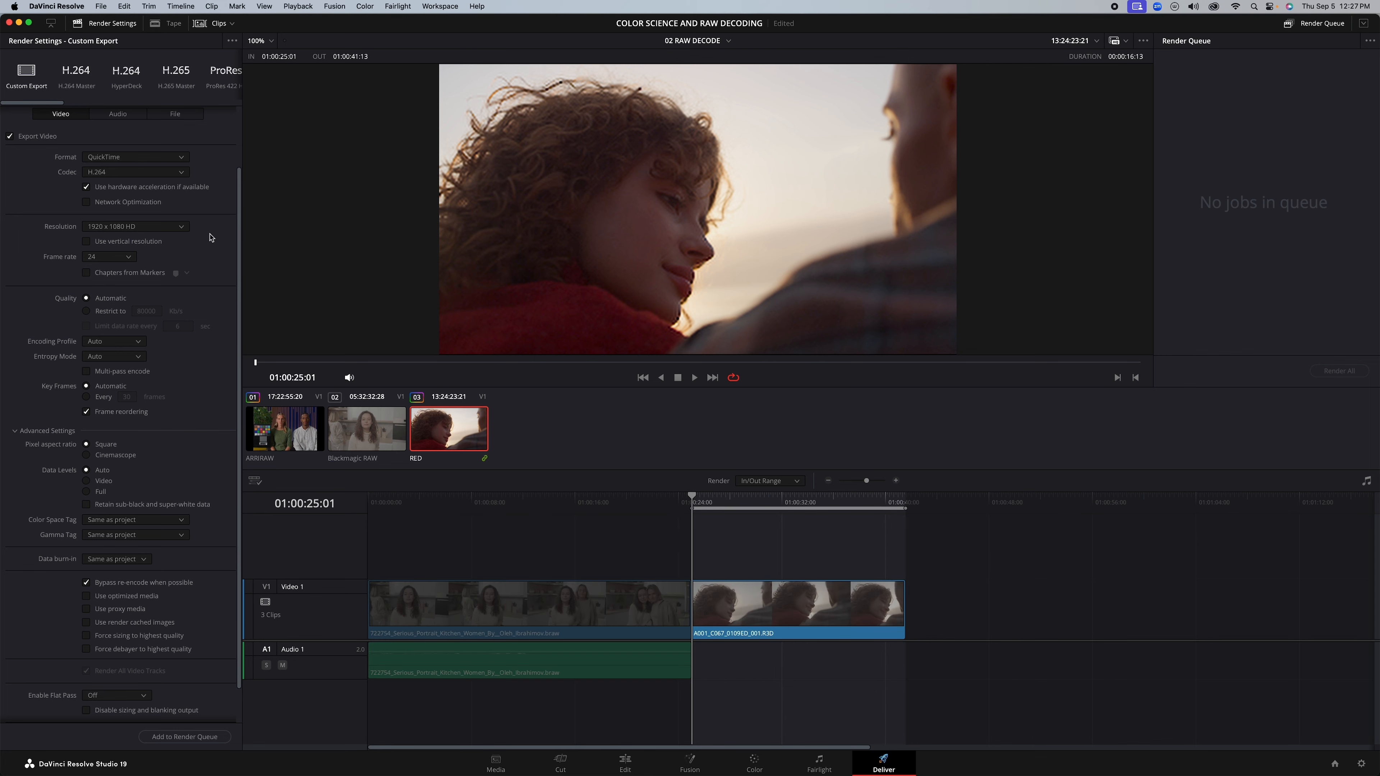
{"action": "left_click", "coordinate": [76, 75]}
{"action": "scroll", "coordinate": [223, 228], "scroll_direction": "up", "scroll_amount": 3}
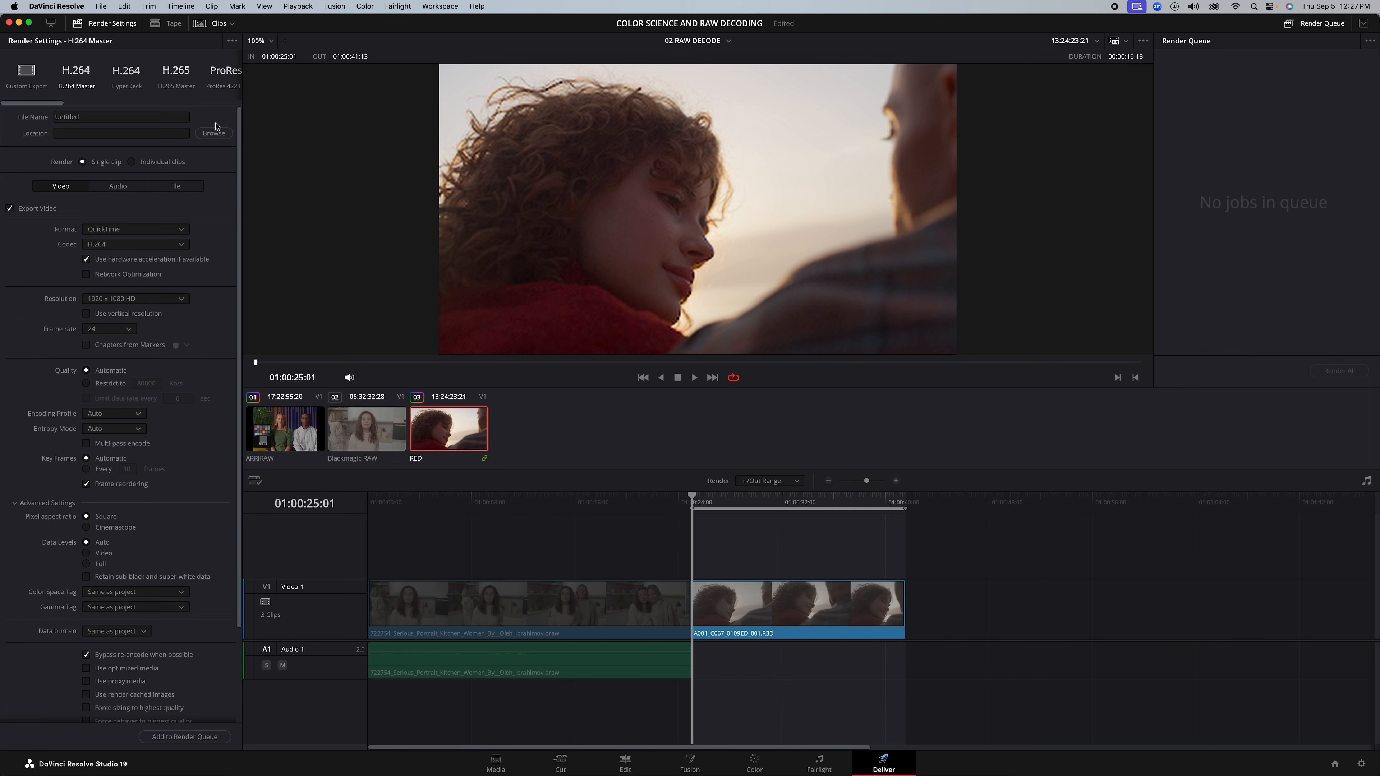
Step: Set the render destination to the Desktop with the file name 02 RAW DECODE
{"action": "left_click", "coordinate": [216, 133]}
{"action": "left_click", "coordinate": [390, 145]}
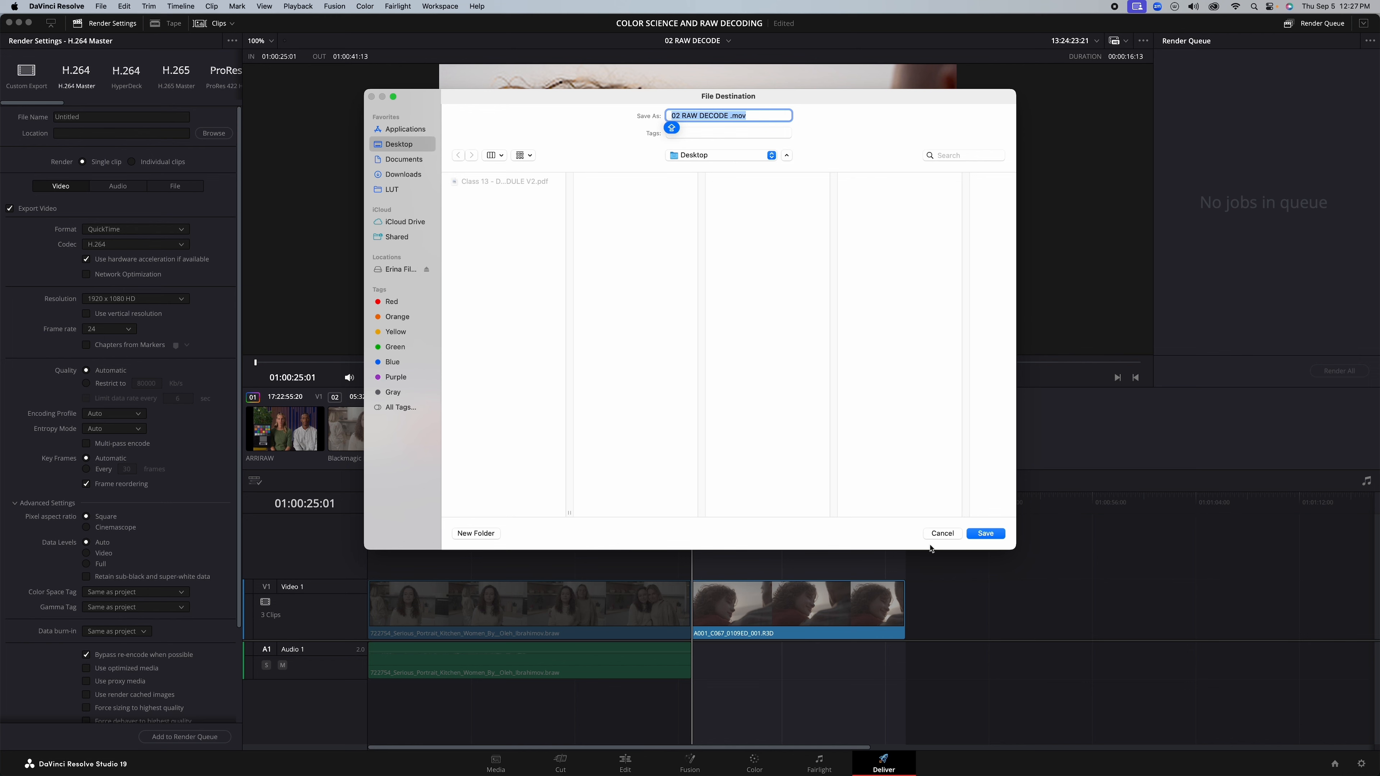
{"action": "left_click", "coordinate": [986, 533]}
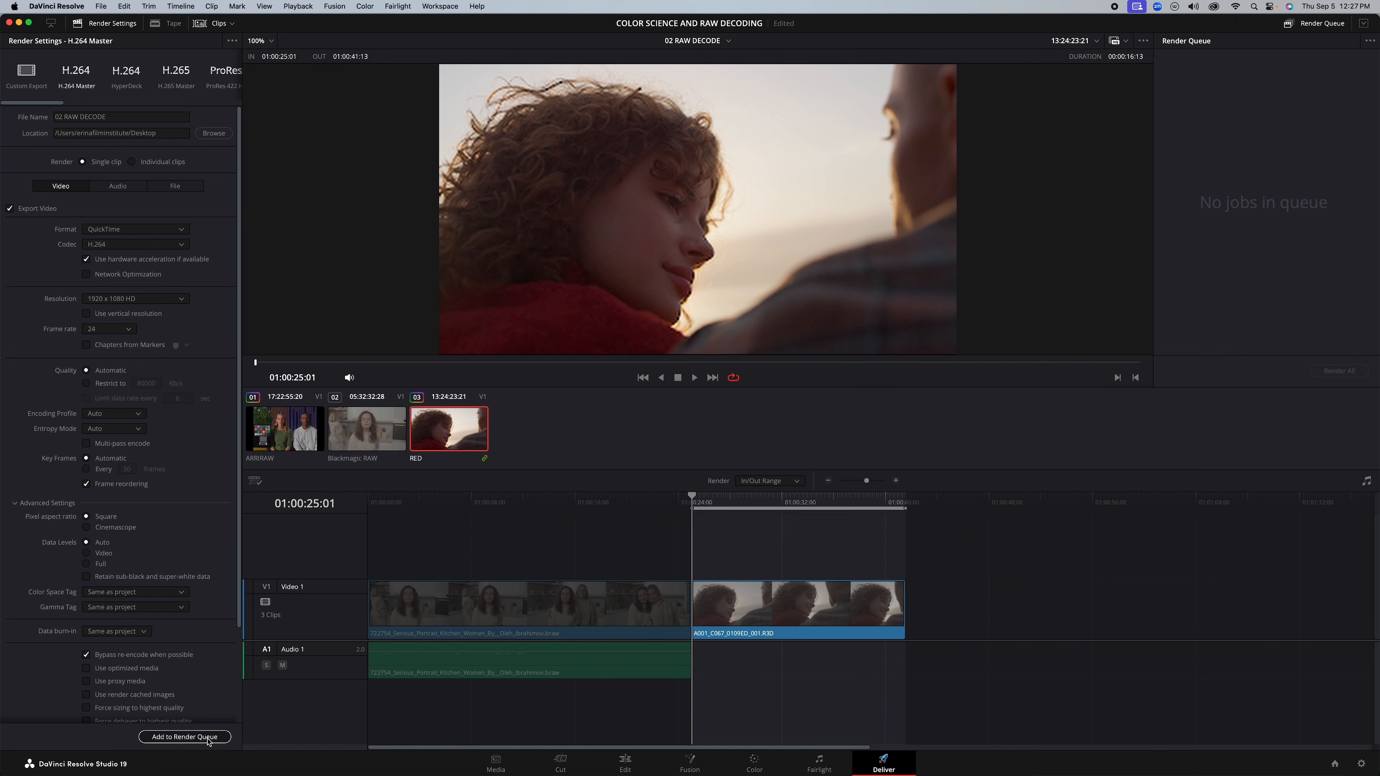
Step: Add the RED clip's H.264 job to the render queue, start rendering it, and stop the render
{"action": "left_click", "coordinate": [185, 737]}
{"action": "left_click", "coordinate": [1353, 373]}
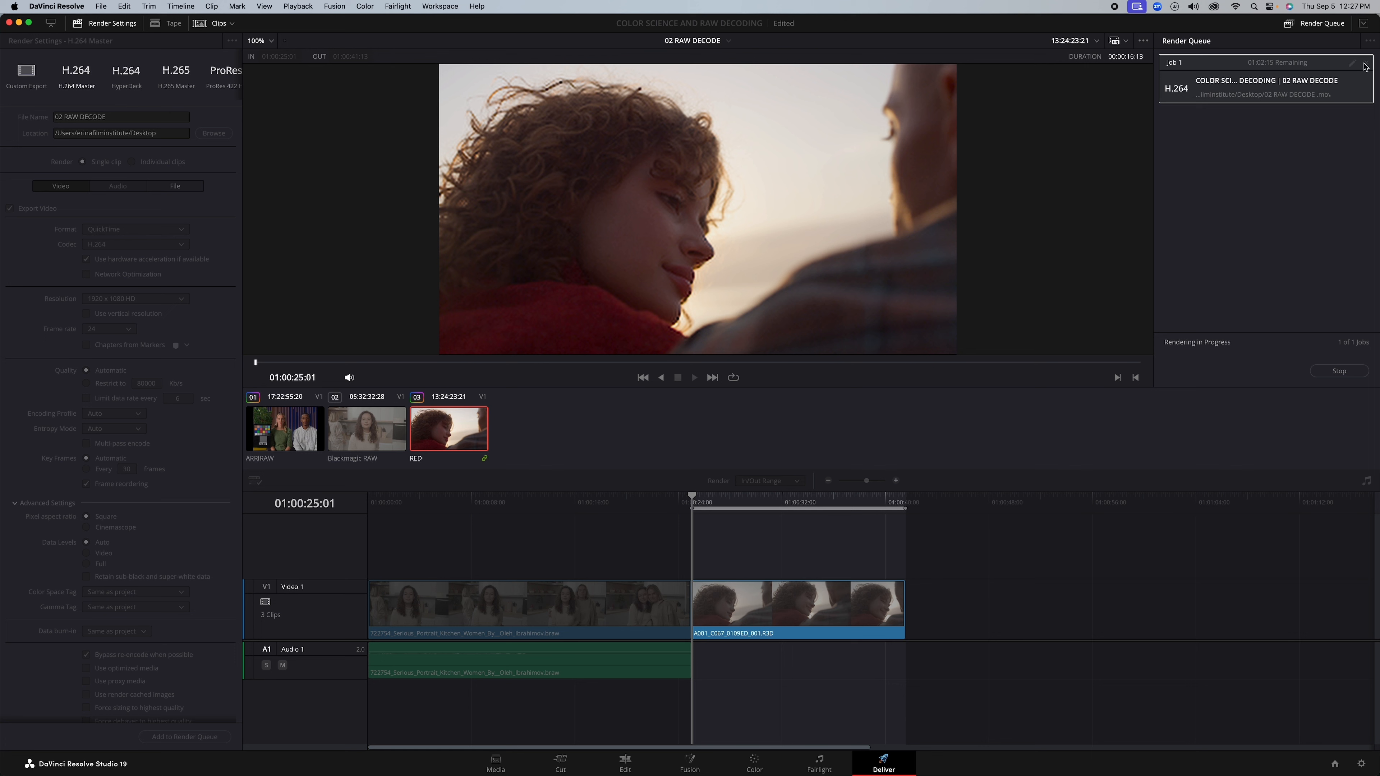
{"action": "left_click", "coordinate": [1337, 372]}
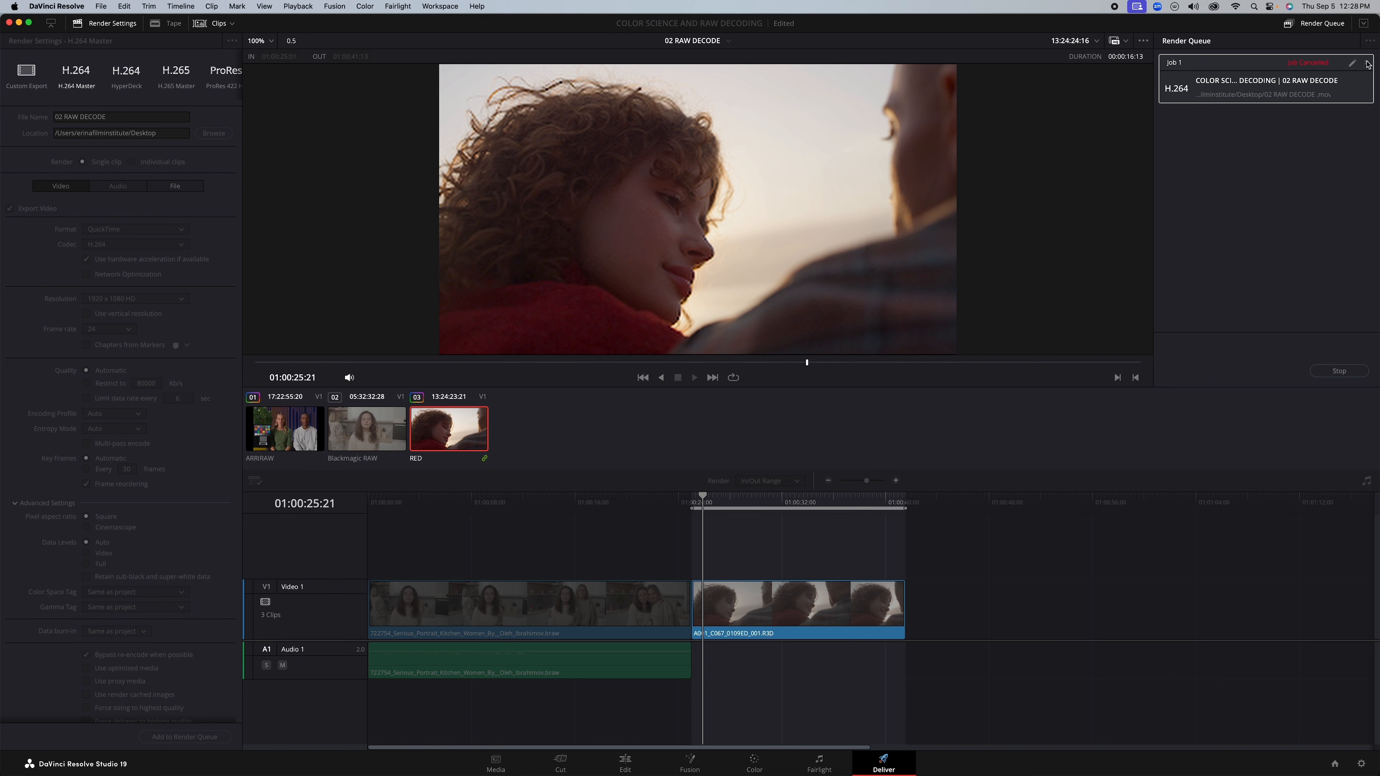
{"action": "left_click_drag", "start_coordinate": [744, 486], "coordinate": [776, 511]}
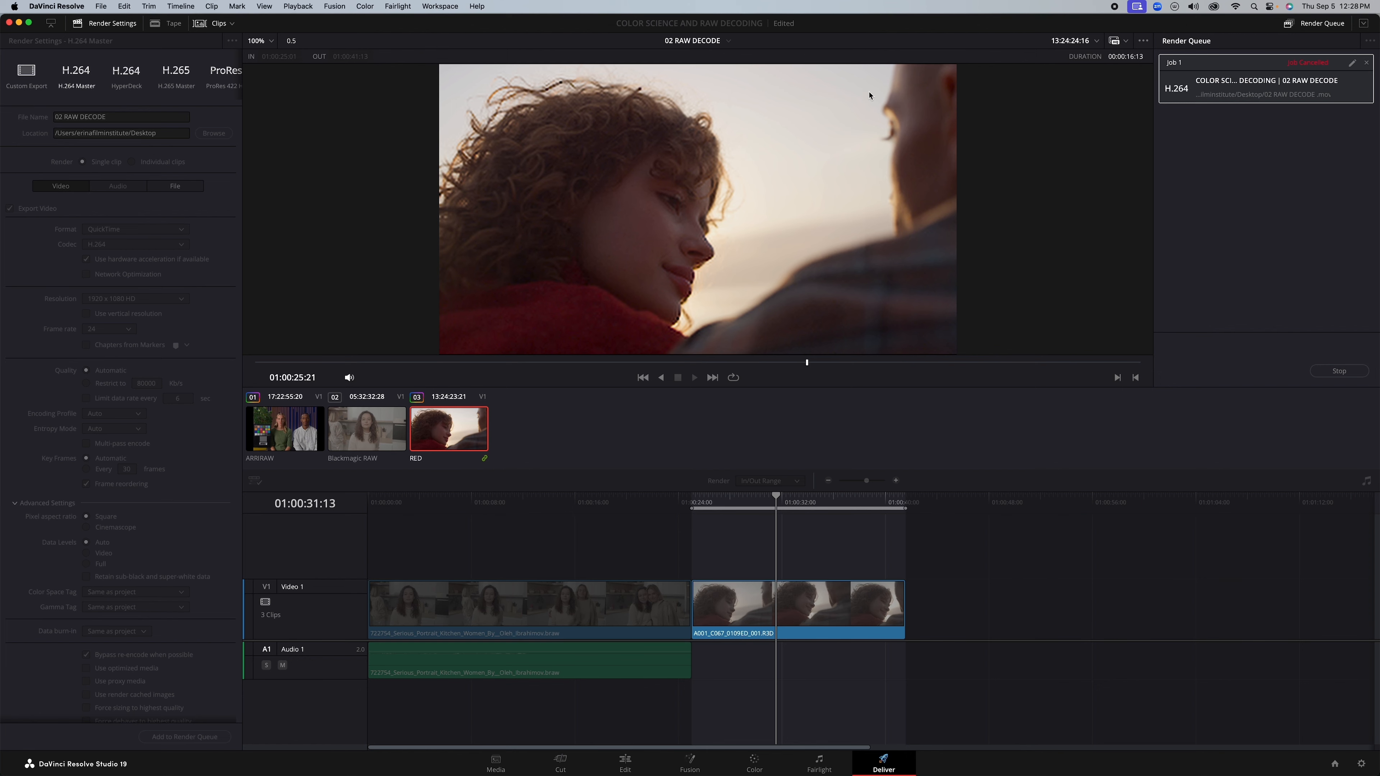
{"action": "mouse_move", "coordinate": [914, 32]}
{"action": "left_mouse_down"}
{"action": "mouse_move", "coordinate": [733, 32]}
{"action": "mouse_move", "coordinate": [961, 16]}
{"action": "mouse_move", "coordinate": [901, 9]}
{"action": "mouse_move", "coordinate": [912, 6]}
{"action": "left_mouse_up"}
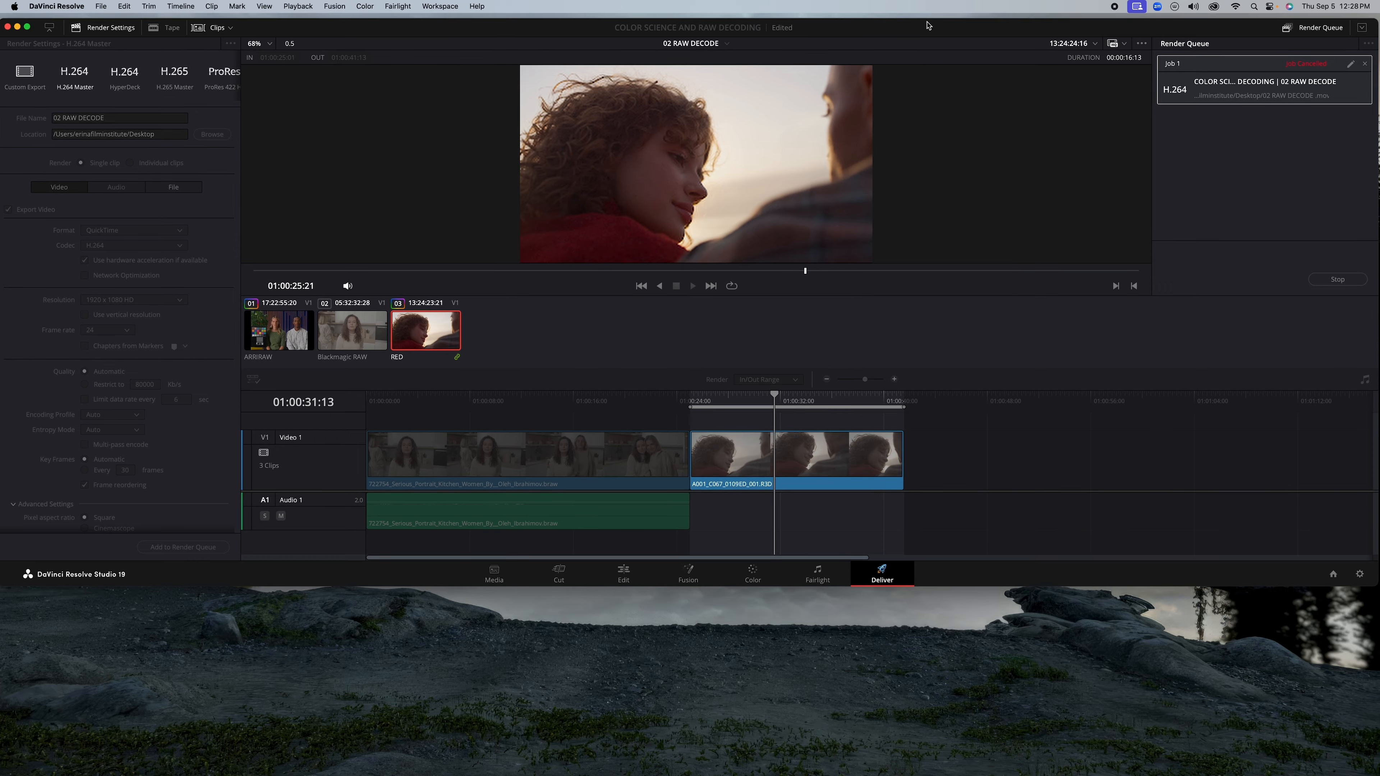
{"action": "double_click", "coordinate": [928, 26]}
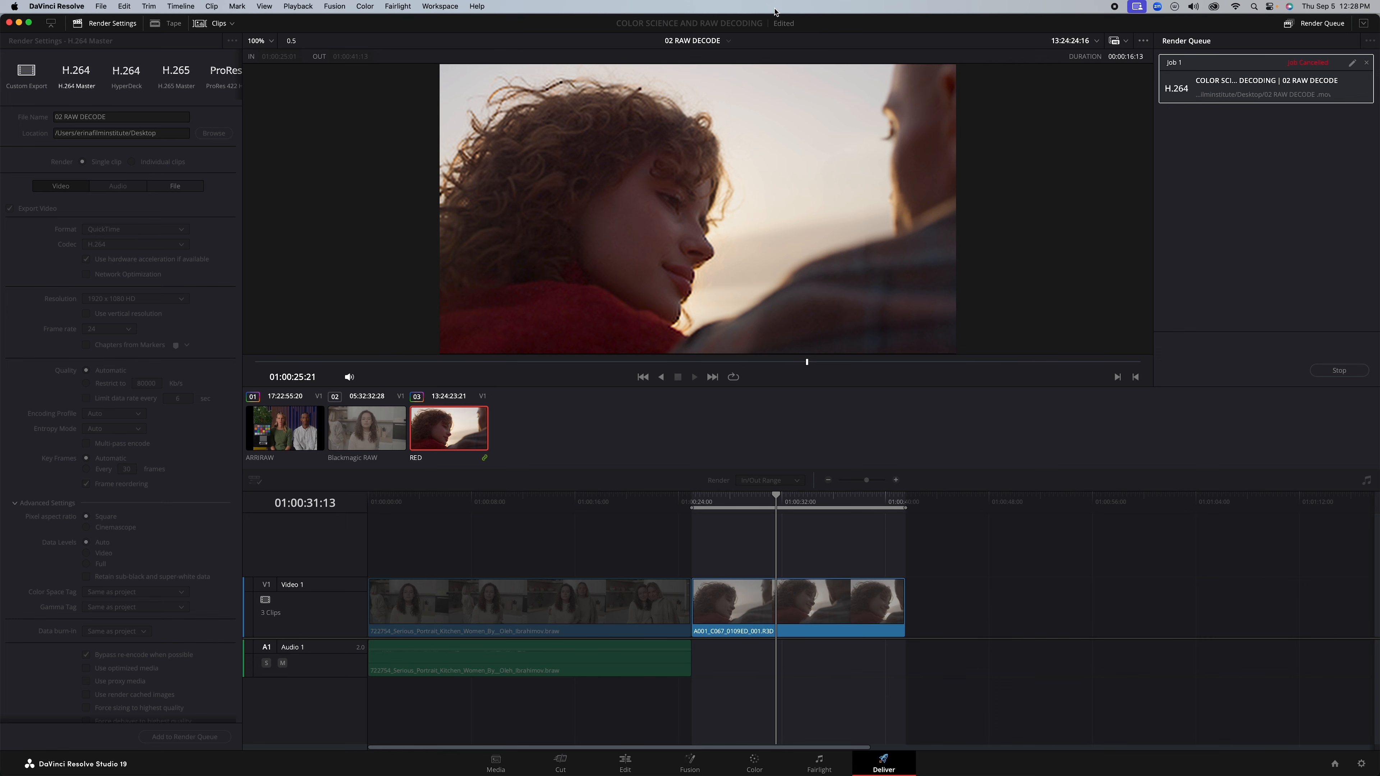
{"action": "left_click_drag", "start_coordinate": [786, 29], "coordinate": [789, 31]}
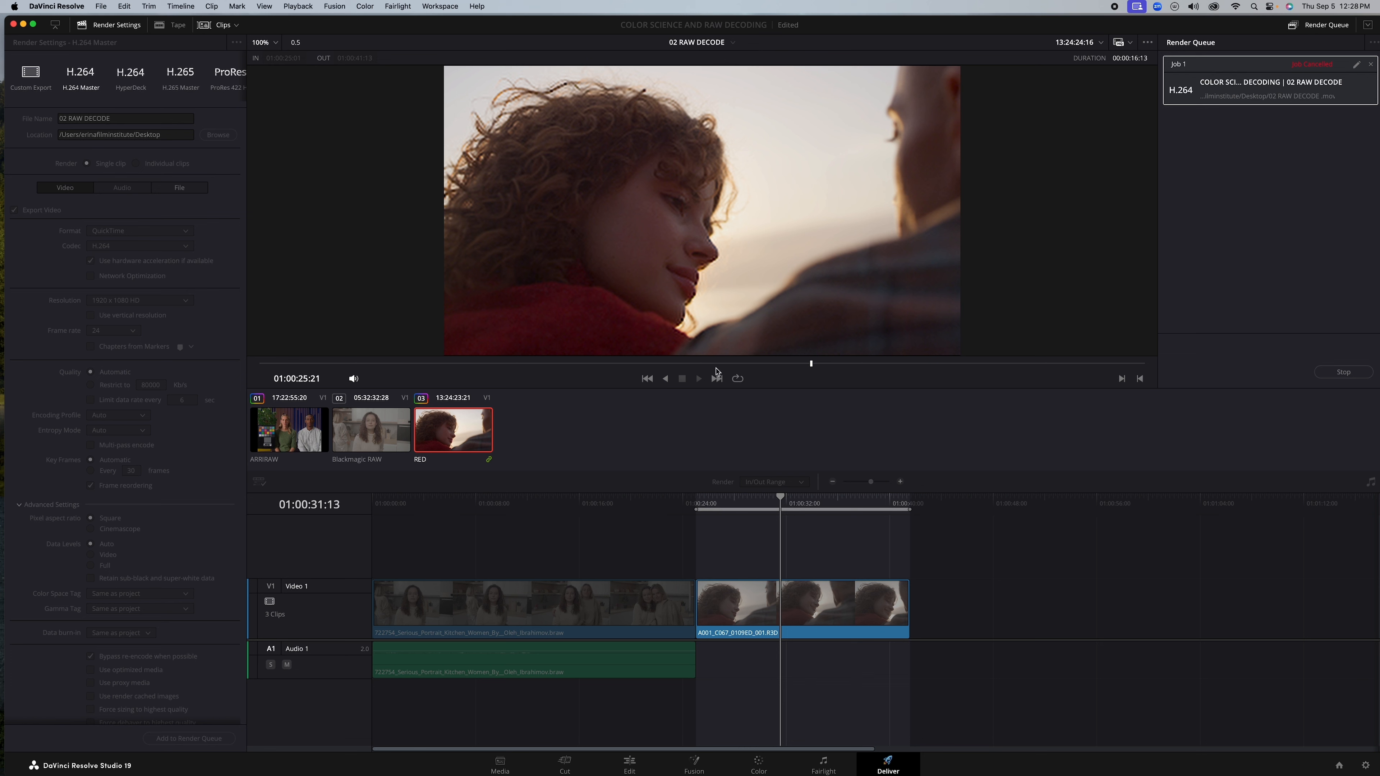
{"action": "left_click", "coordinate": [778, 600]}
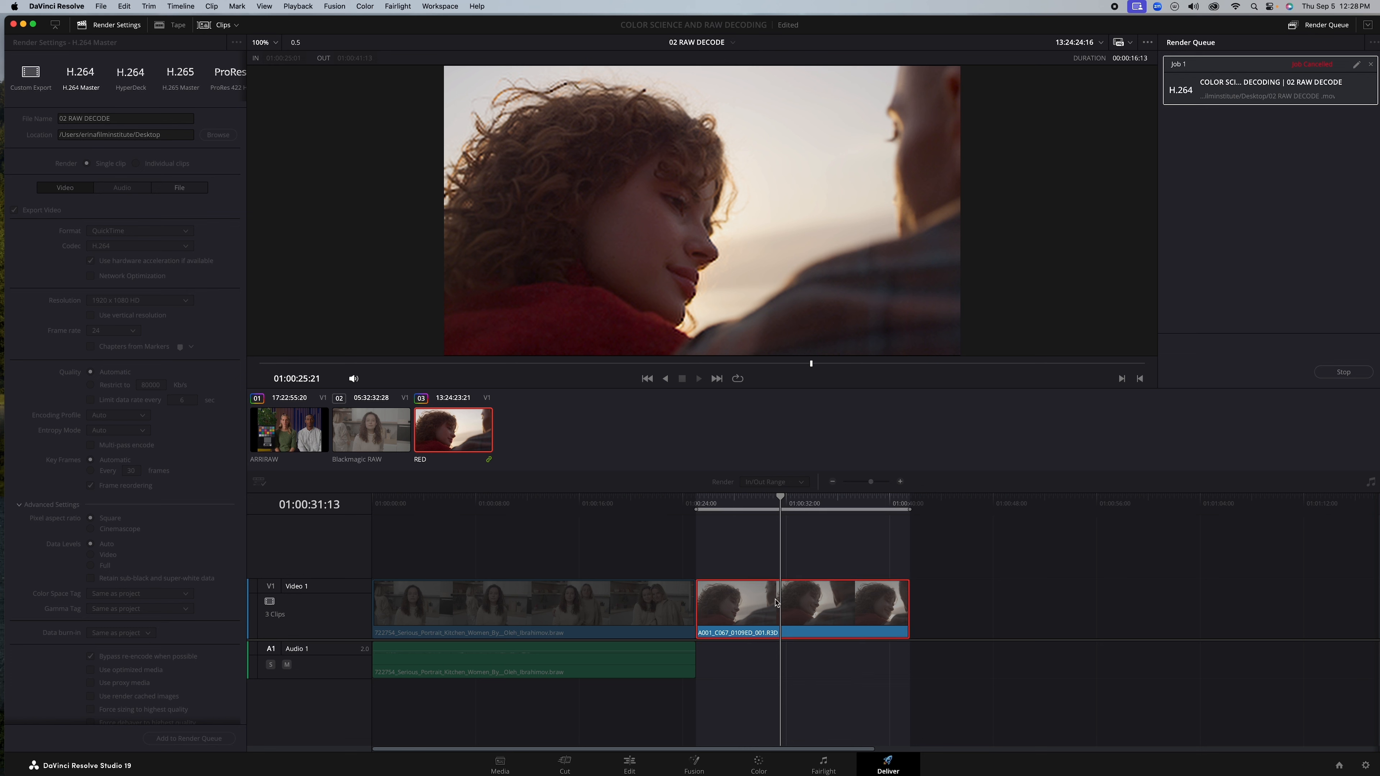
{"action": "left_click_drag", "start_coordinate": [787, 542], "coordinate": [370, 577]}
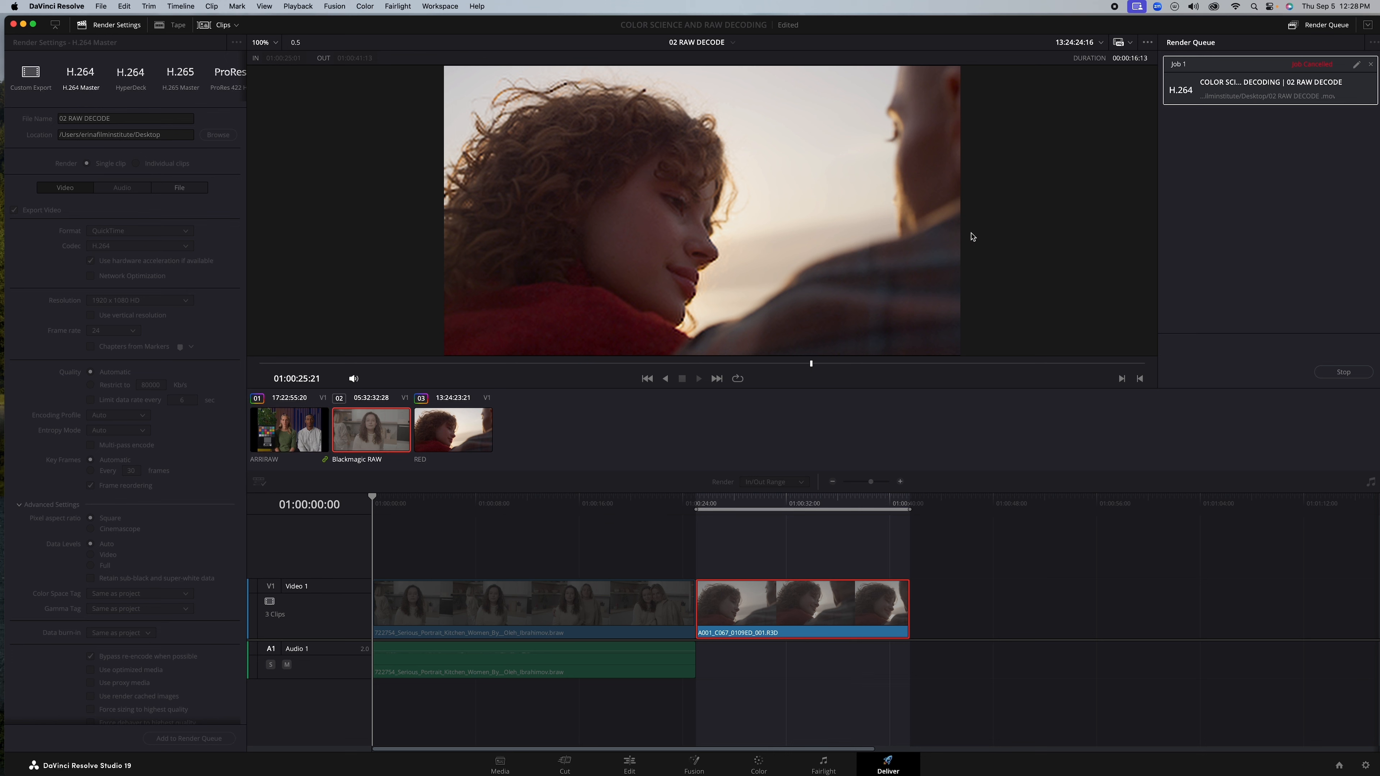
Step: Choose to continue renders instead of quitting, and remove the cancelled job from the render queue
{"action": "key", "text": "super+q"}
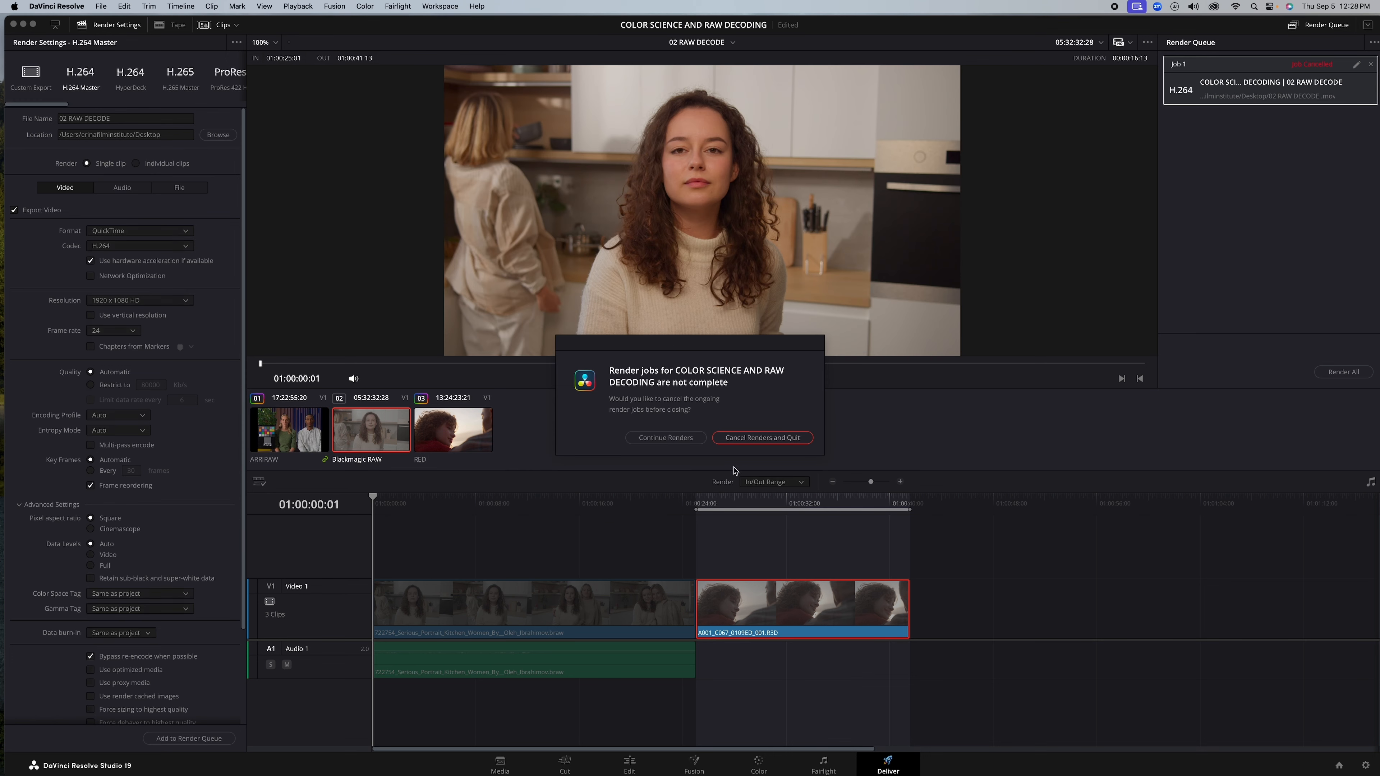
{"action": "left_click", "coordinate": [683, 440]}
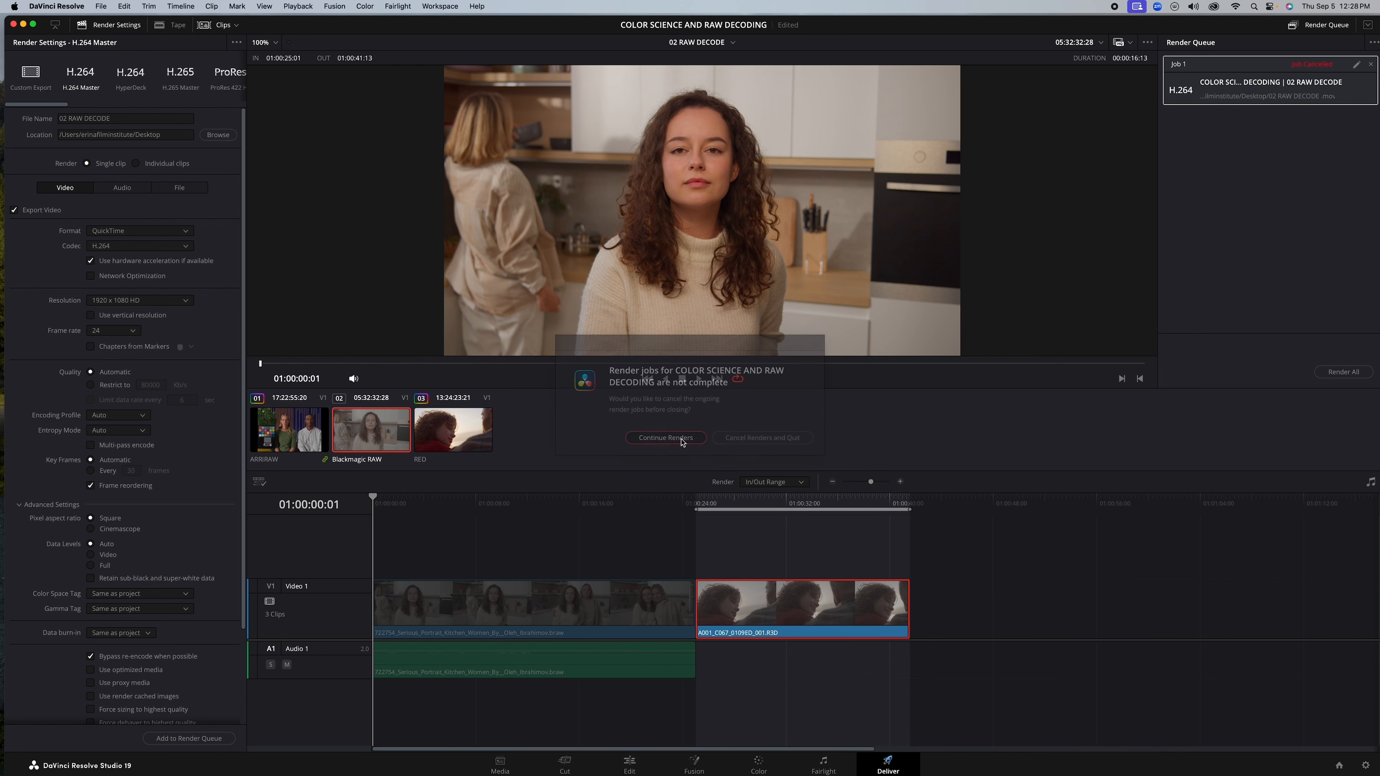
{"action": "left_click", "coordinate": [1371, 64]}
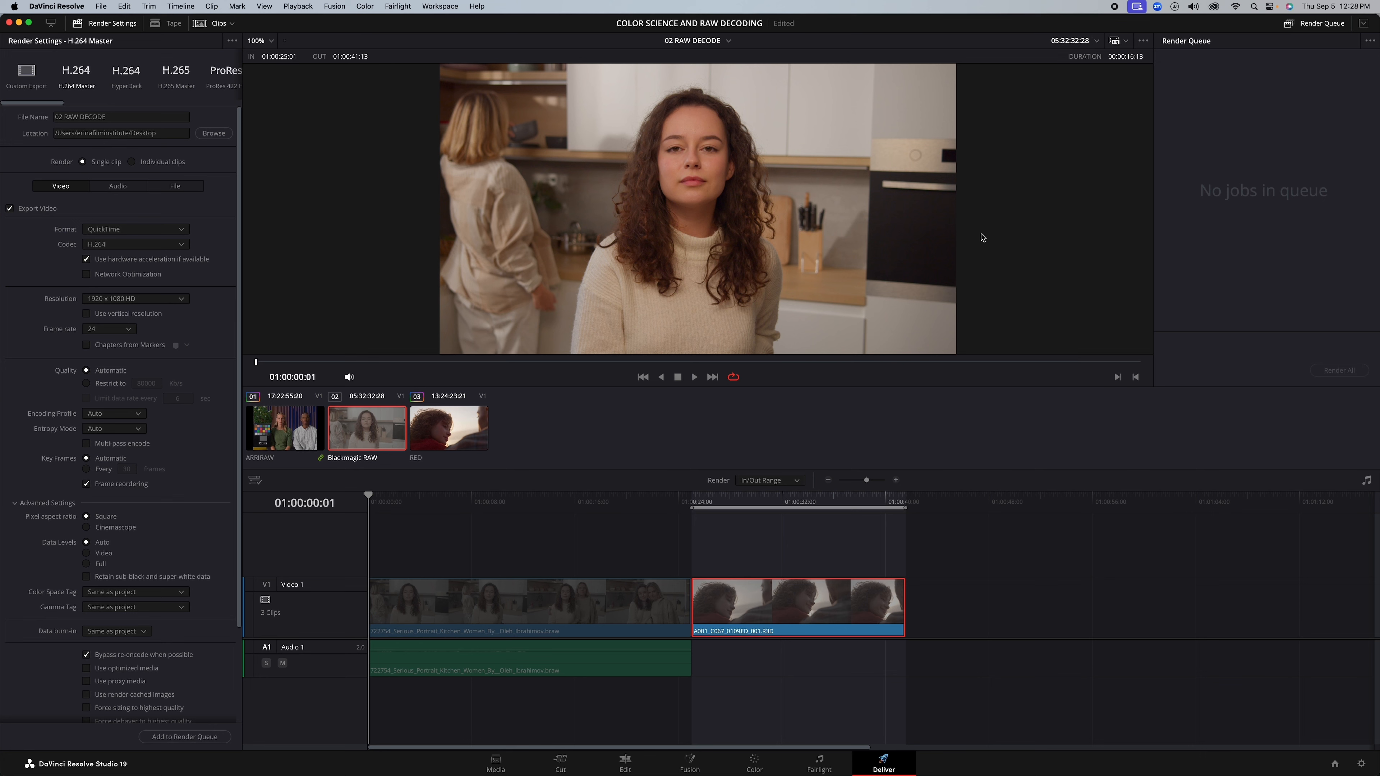
Step: Clear the render in and out range to cover the entire timeline, and show the advanced render settings
{"action": "key", "text": "alt+x"}
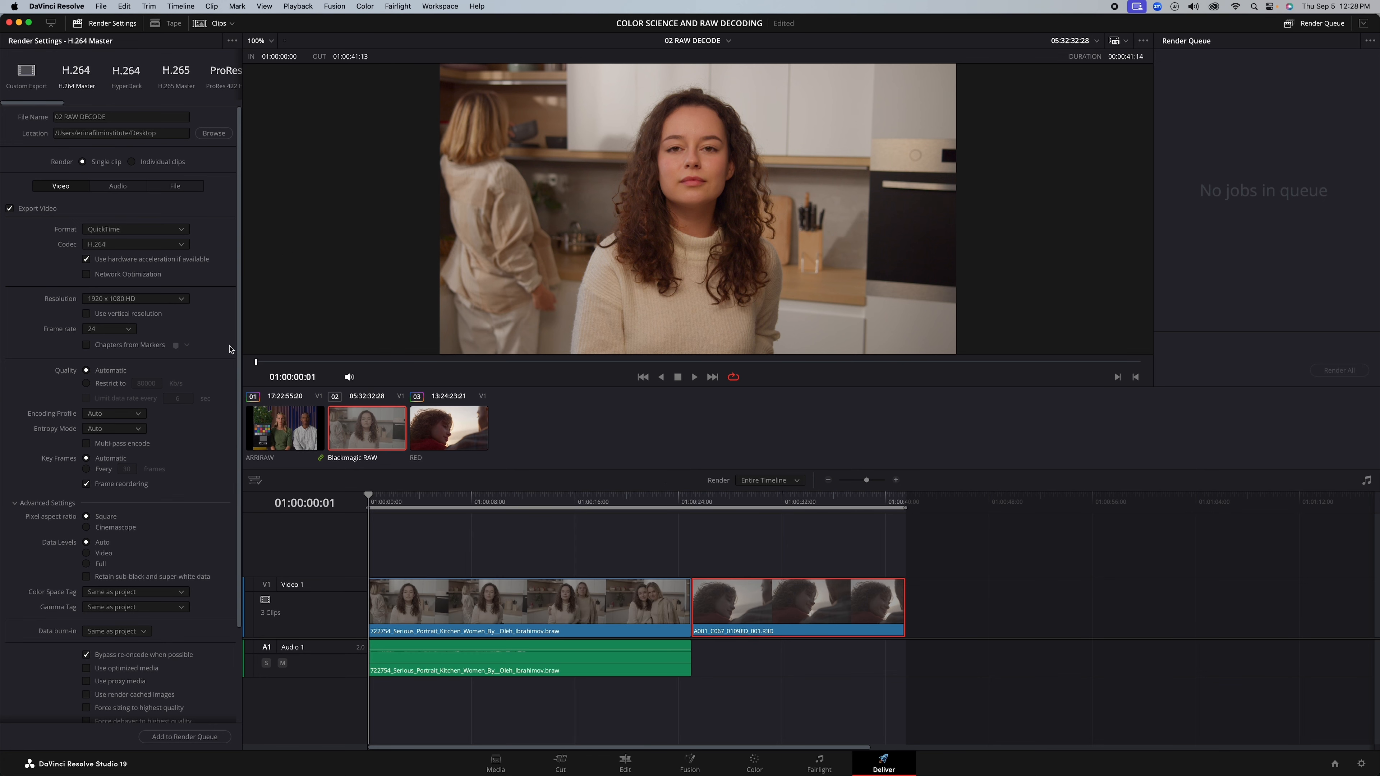
{"action": "scroll", "coordinate": [228, 381], "scroll_direction": "down", "scroll_amount": 5}
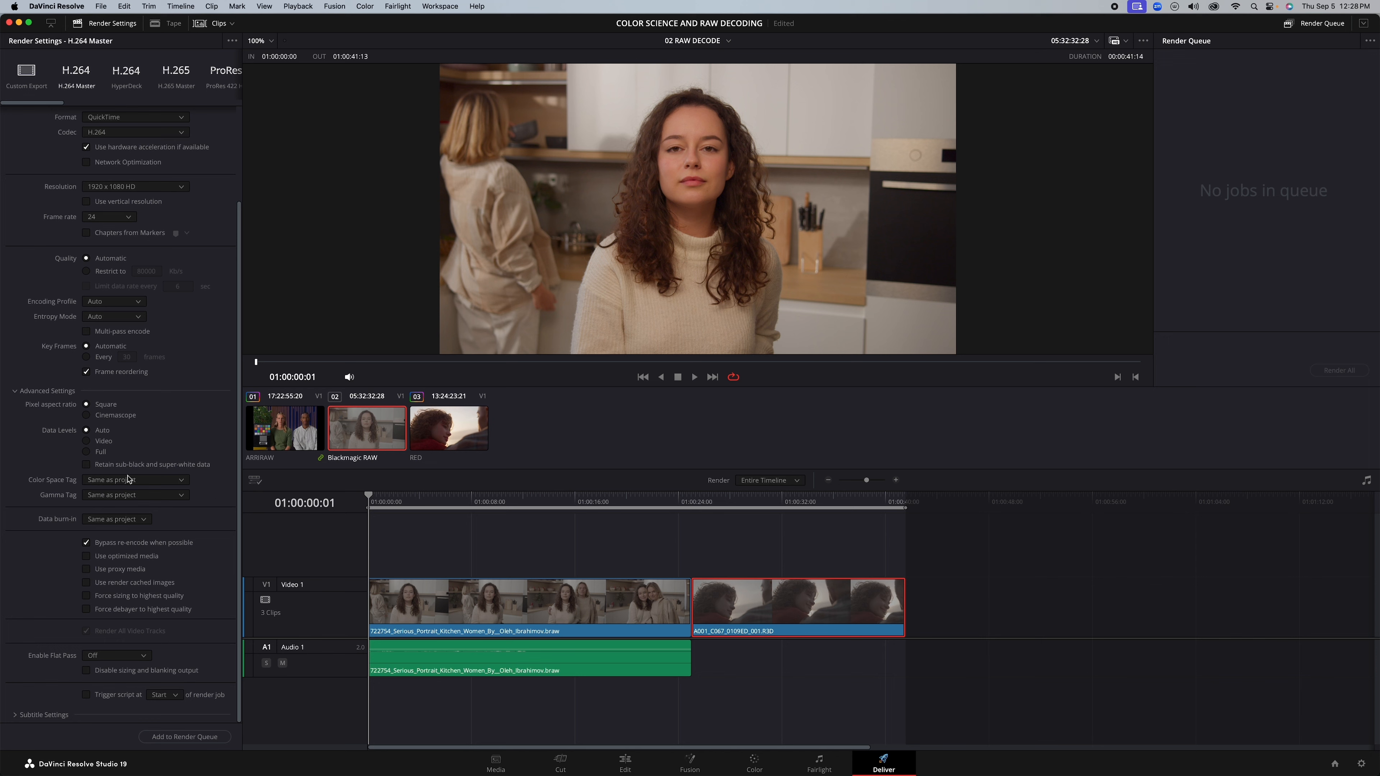
{"action": "left_click", "coordinate": [72, 391]}
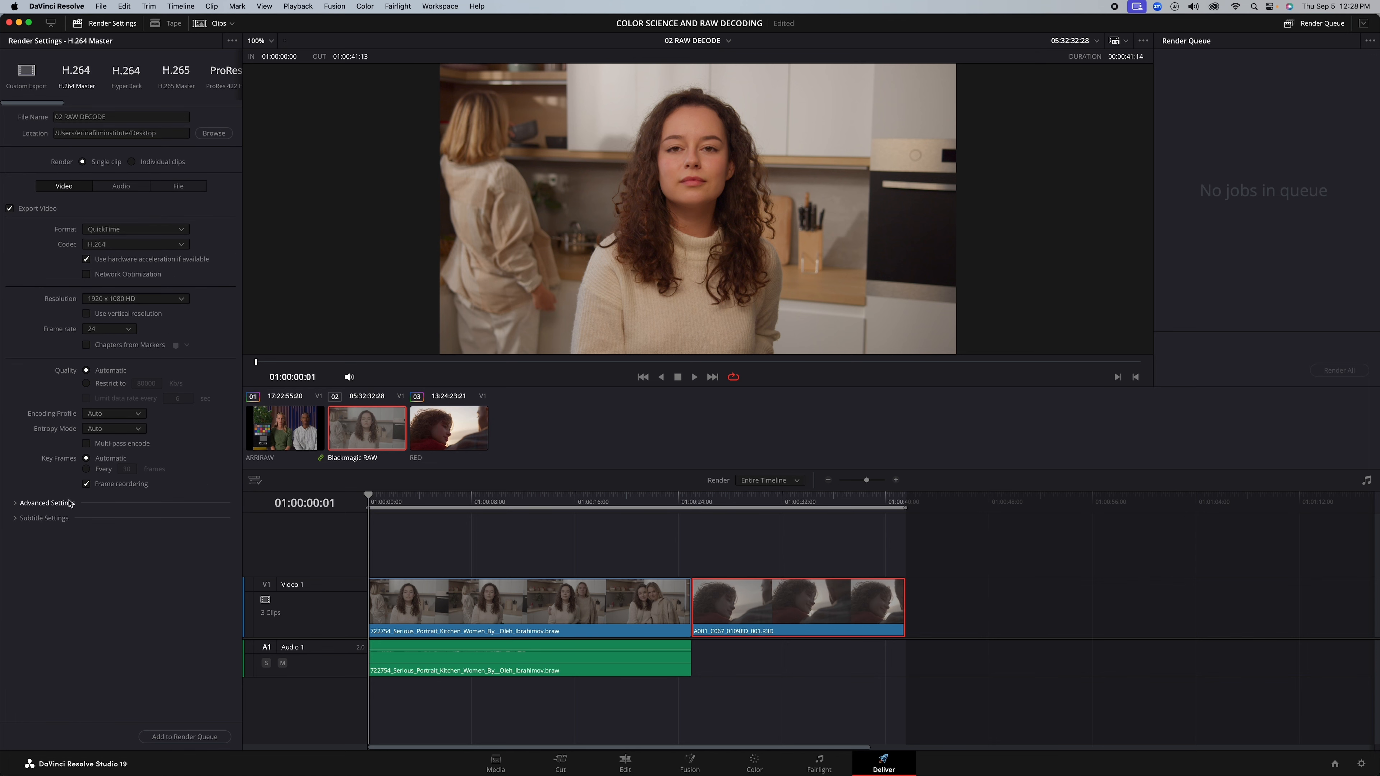
{"action": "left_click", "coordinate": [70, 503]}
{"action": "scroll", "coordinate": [240, 381], "scroll_direction": "down", "scroll_amount": 5}
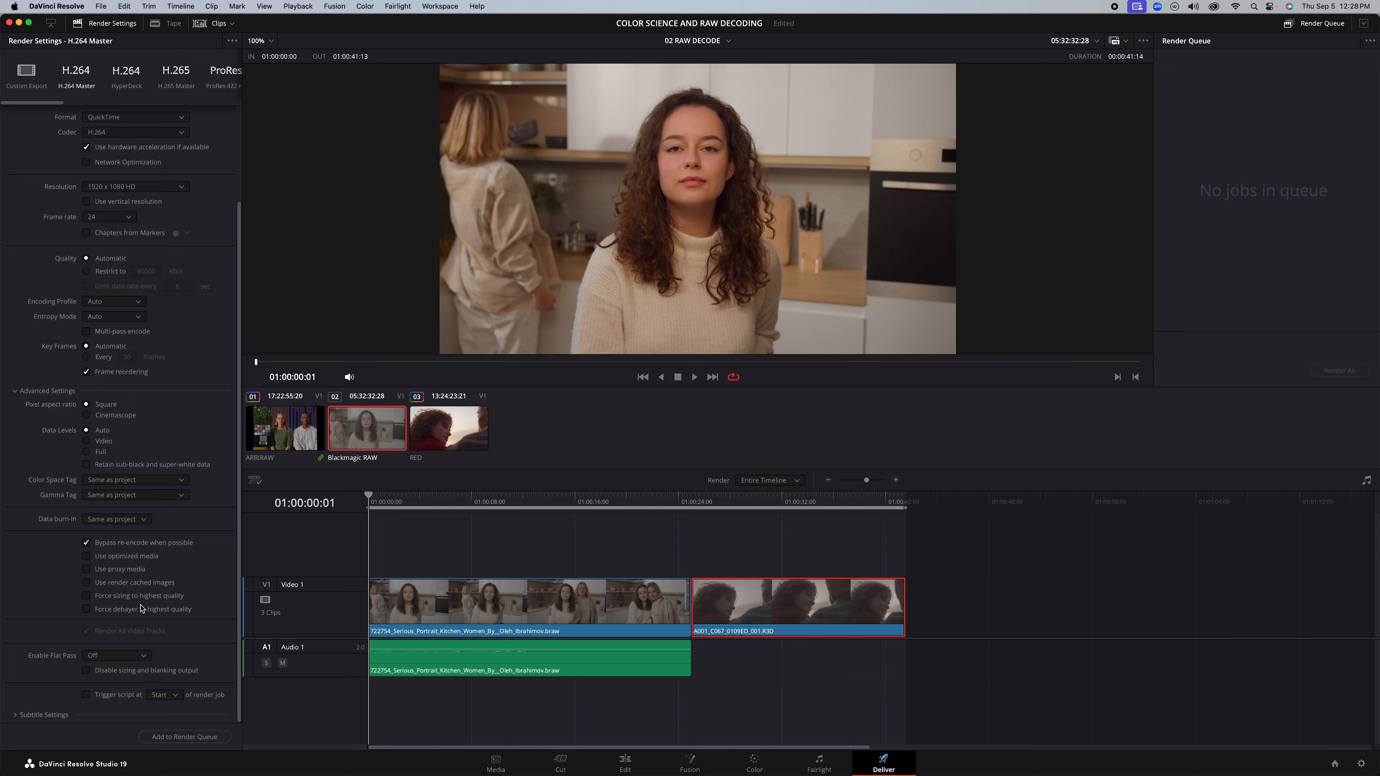
Step: Park the playhead on the RED clip, set the project's RED decode quality to Half res. premium, and save
{"action": "left_click", "coordinate": [707, 493]}
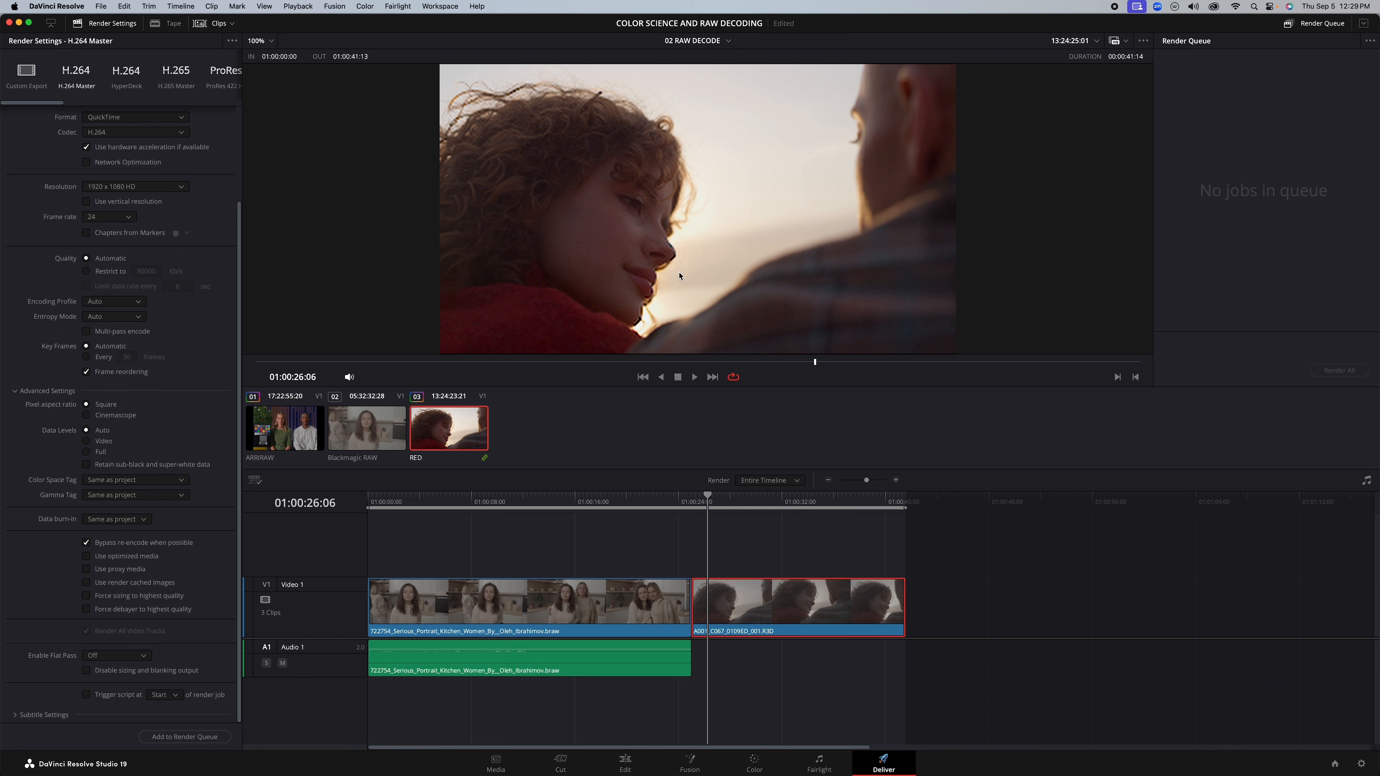
{"action": "left_click", "coordinate": [1362, 764]}
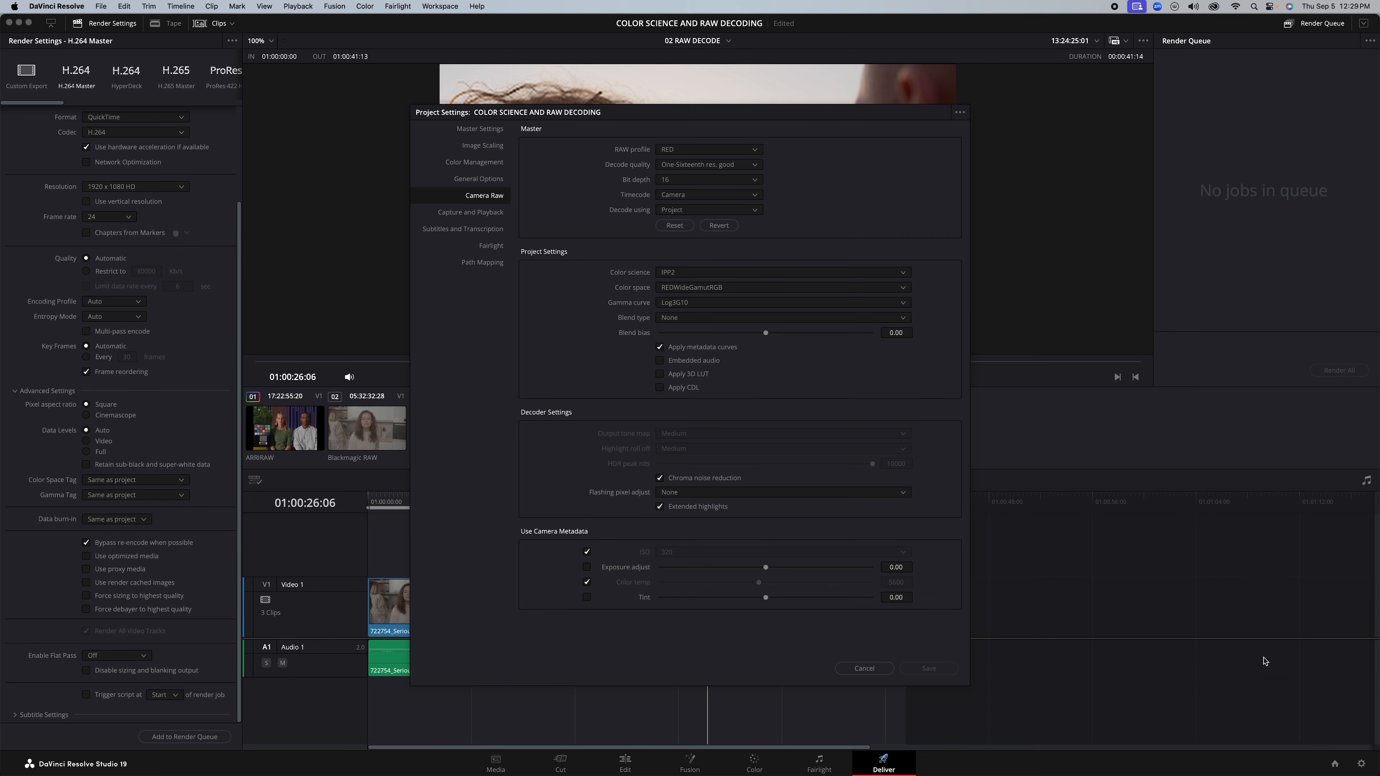
{"action": "left_click", "coordinate": [747, 165]}
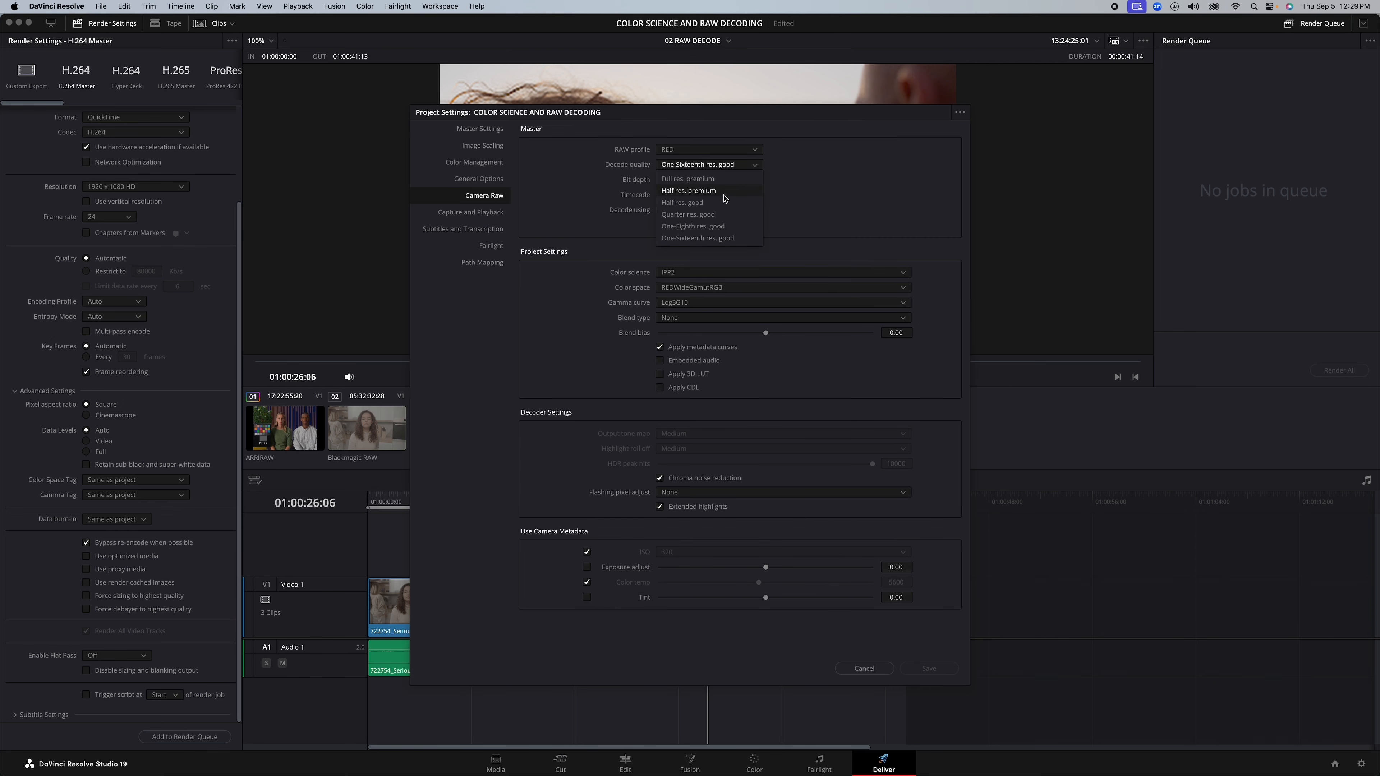
{"action": "left_click", "coordinate": [812, 235]}
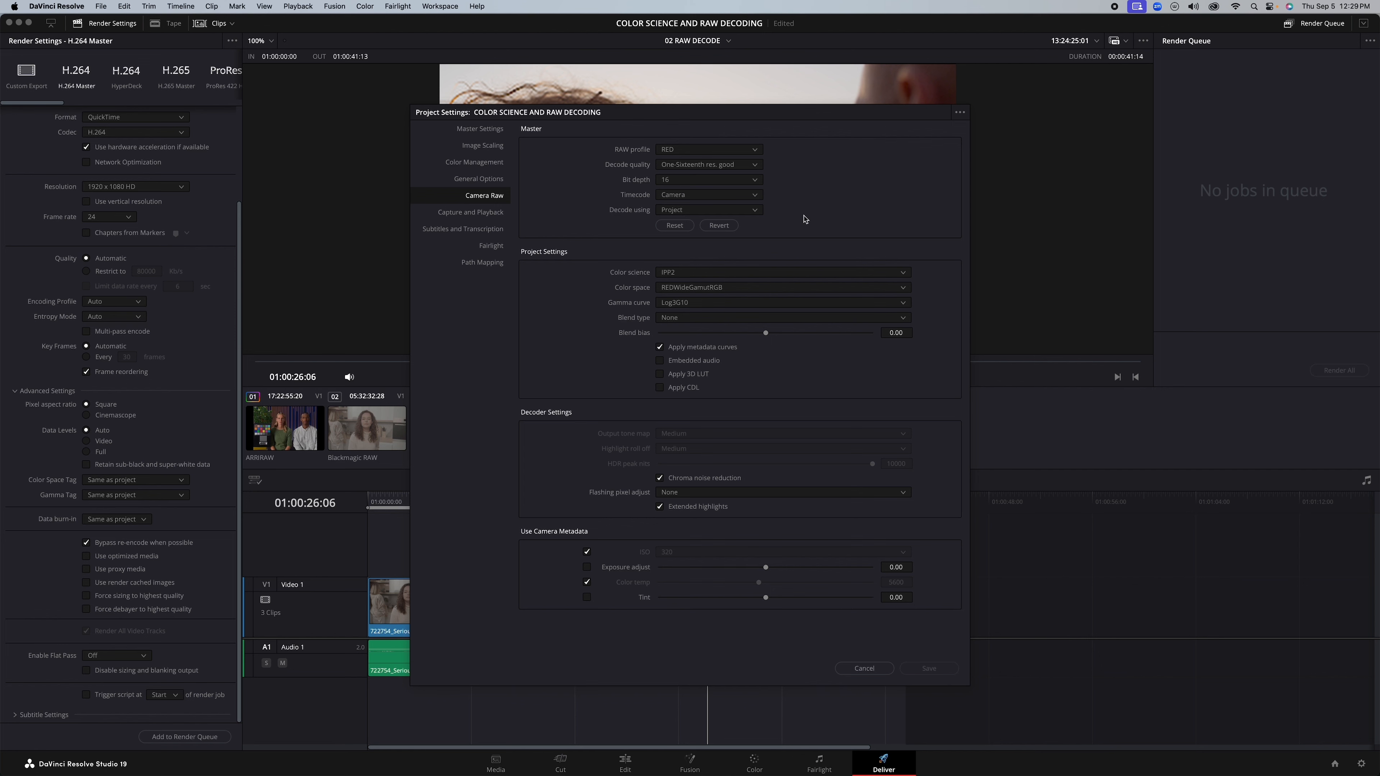
{"action": "left_click", "coordinate": [753, 165]}
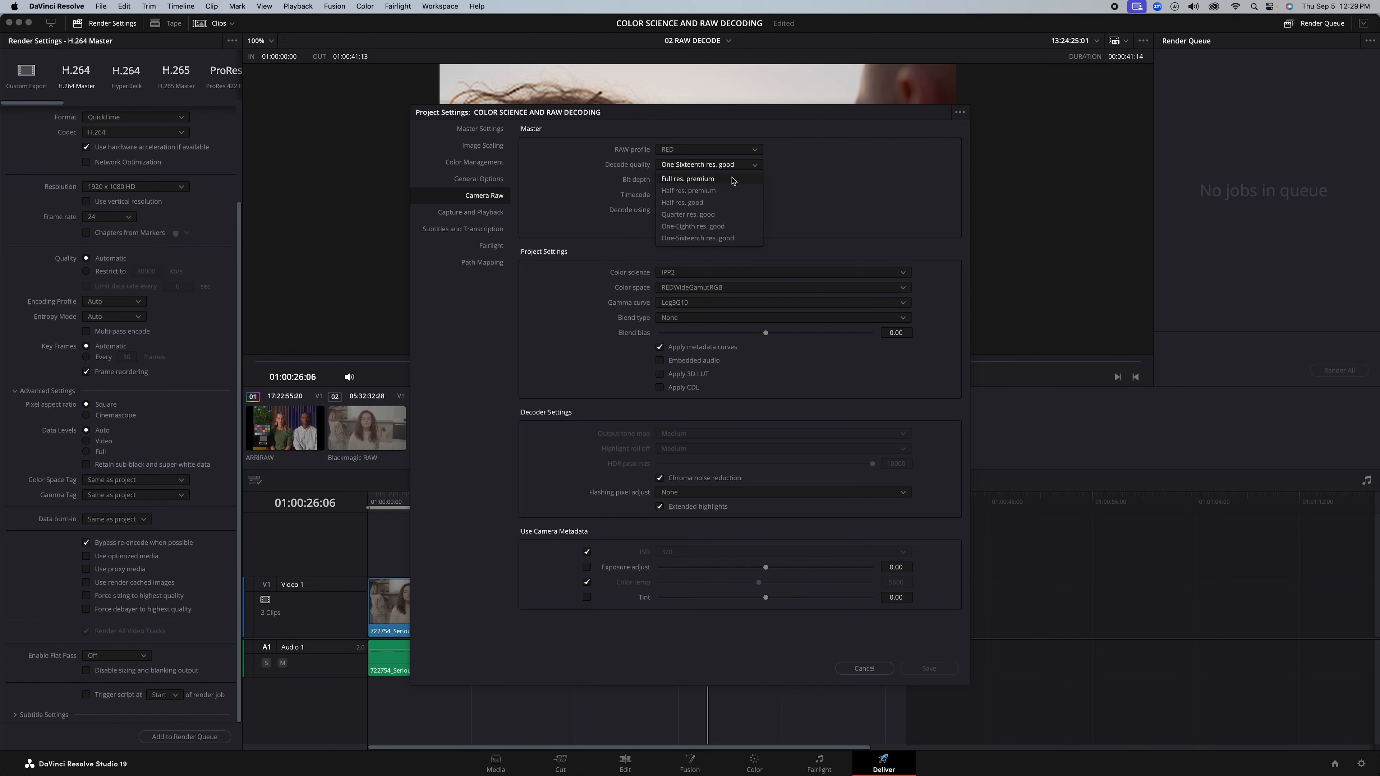
{"action": "left_click", "coordinate": [717, 190]}
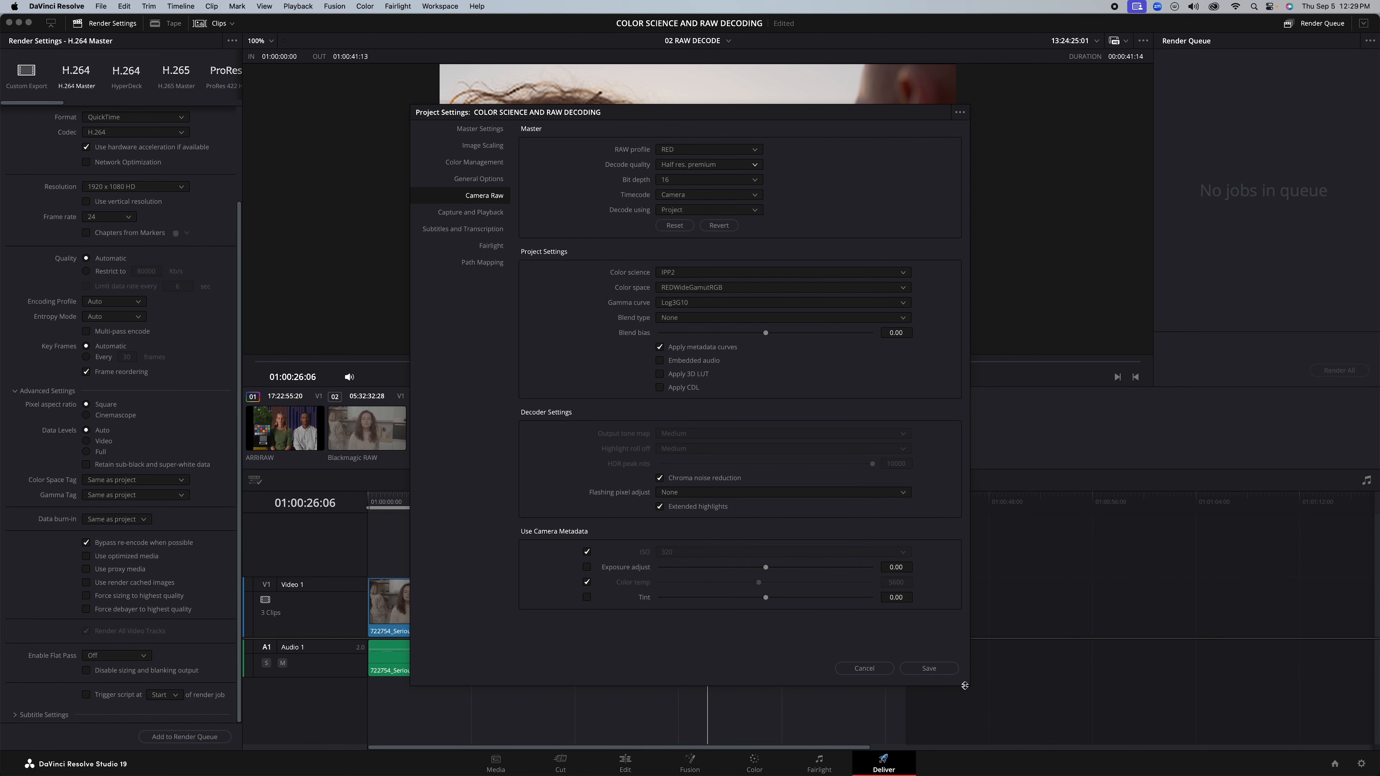
{"action": "left_click", "coordinate": [929, 668]}
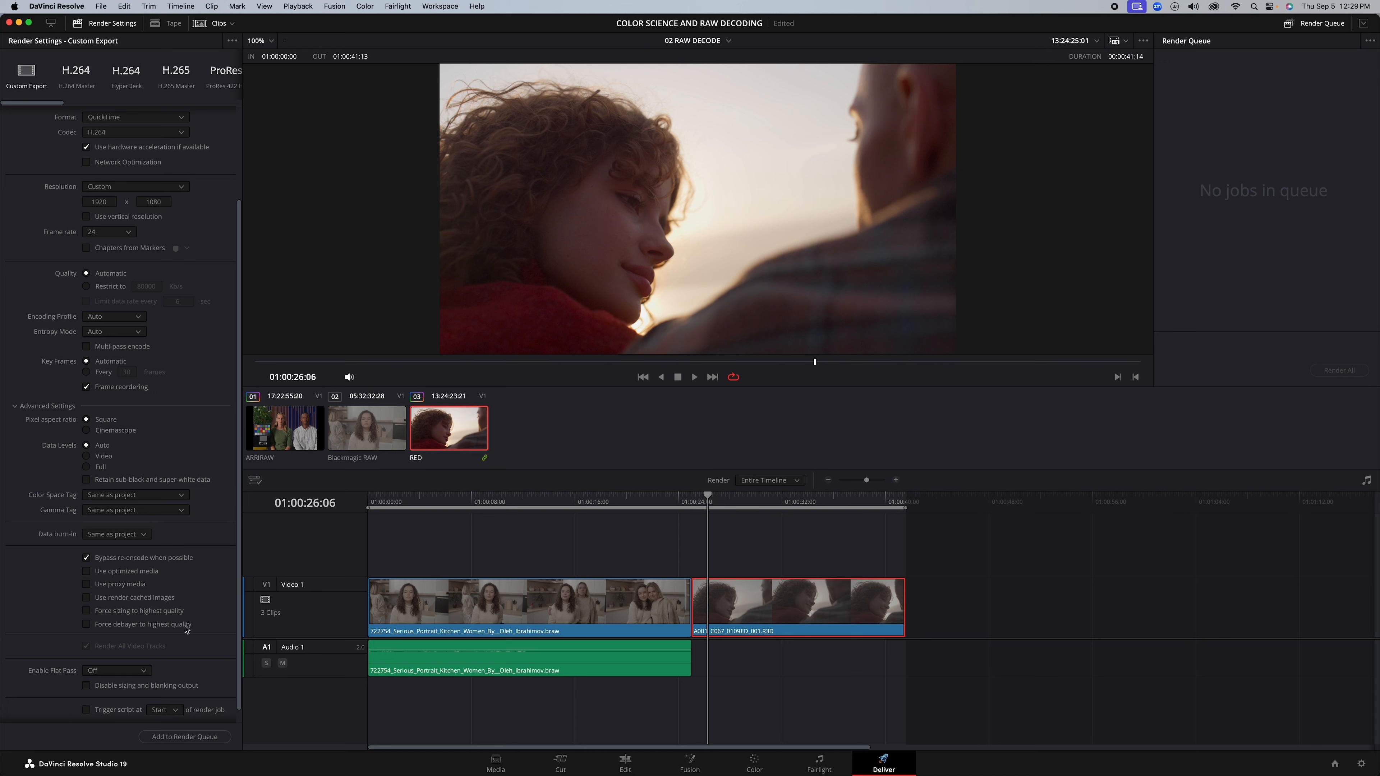
Step: Turn on force sizing and force debayer to highest quality, and check the project's RED decode settings without changing them
{"action": "left_click", "coordinate": [169, 625]}
{"action": "left_click", "coordinate": [1362, 764]}
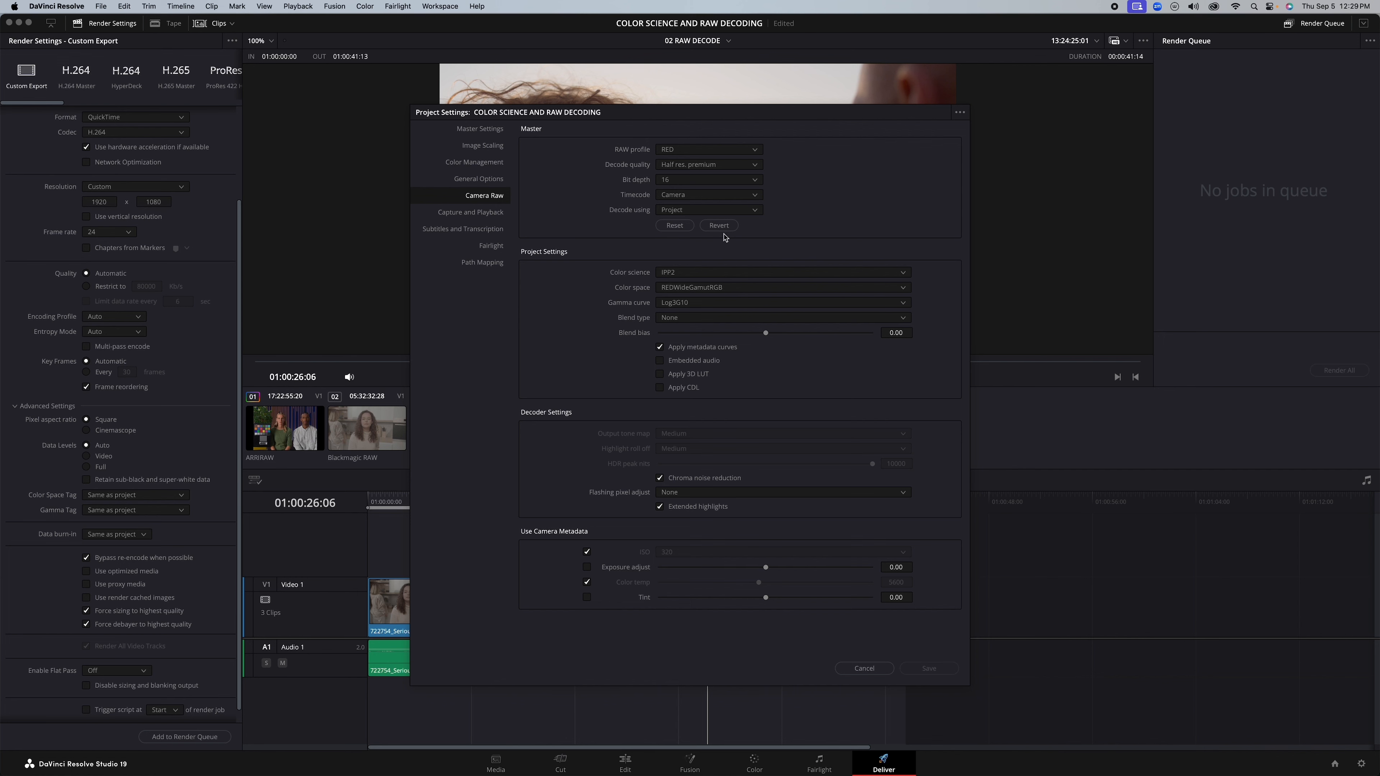
{"action": "left_click", "coordinate": [865, 668]}
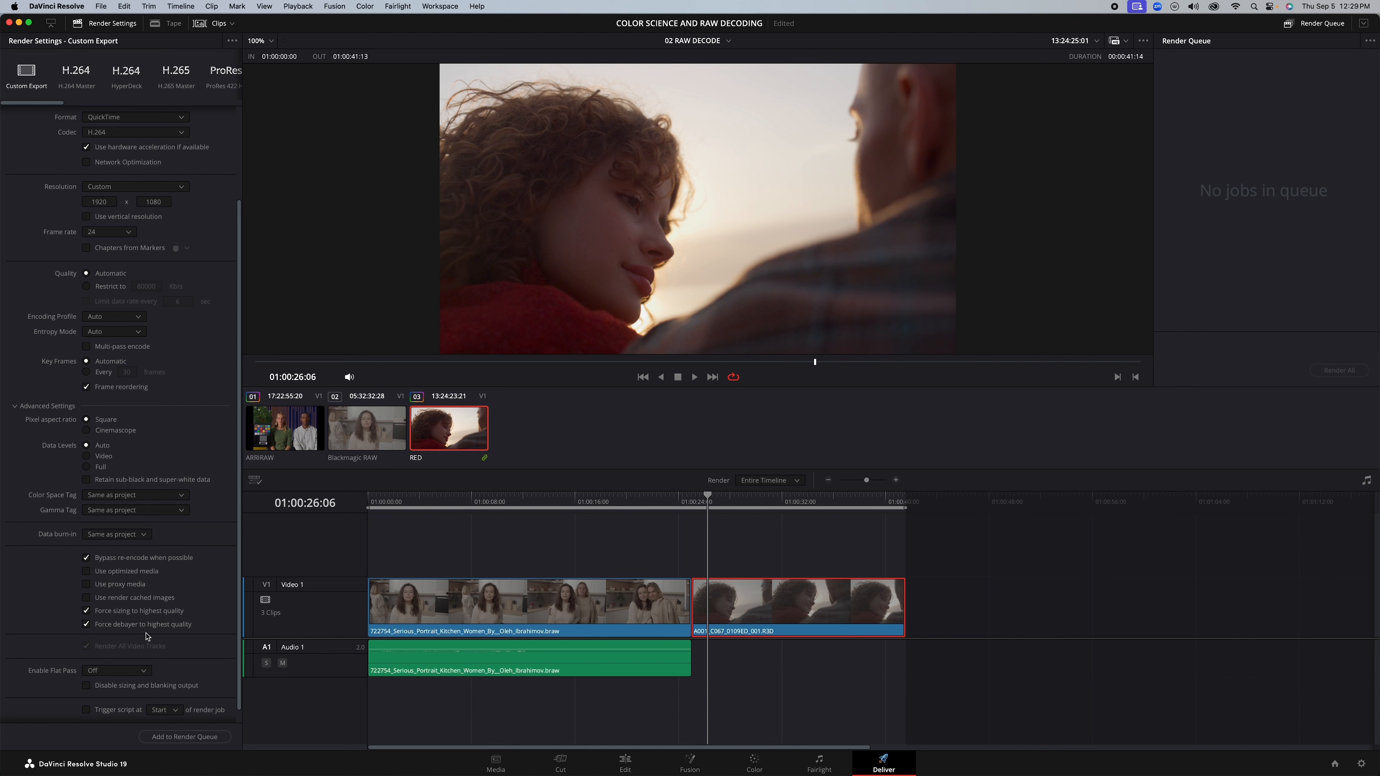
Step: Save the project's RED decode quality as Full res. premium, and enable the force debayer and force sizing to highest quality options
{"action": "left_click", "coordinate": [1362, 764]}
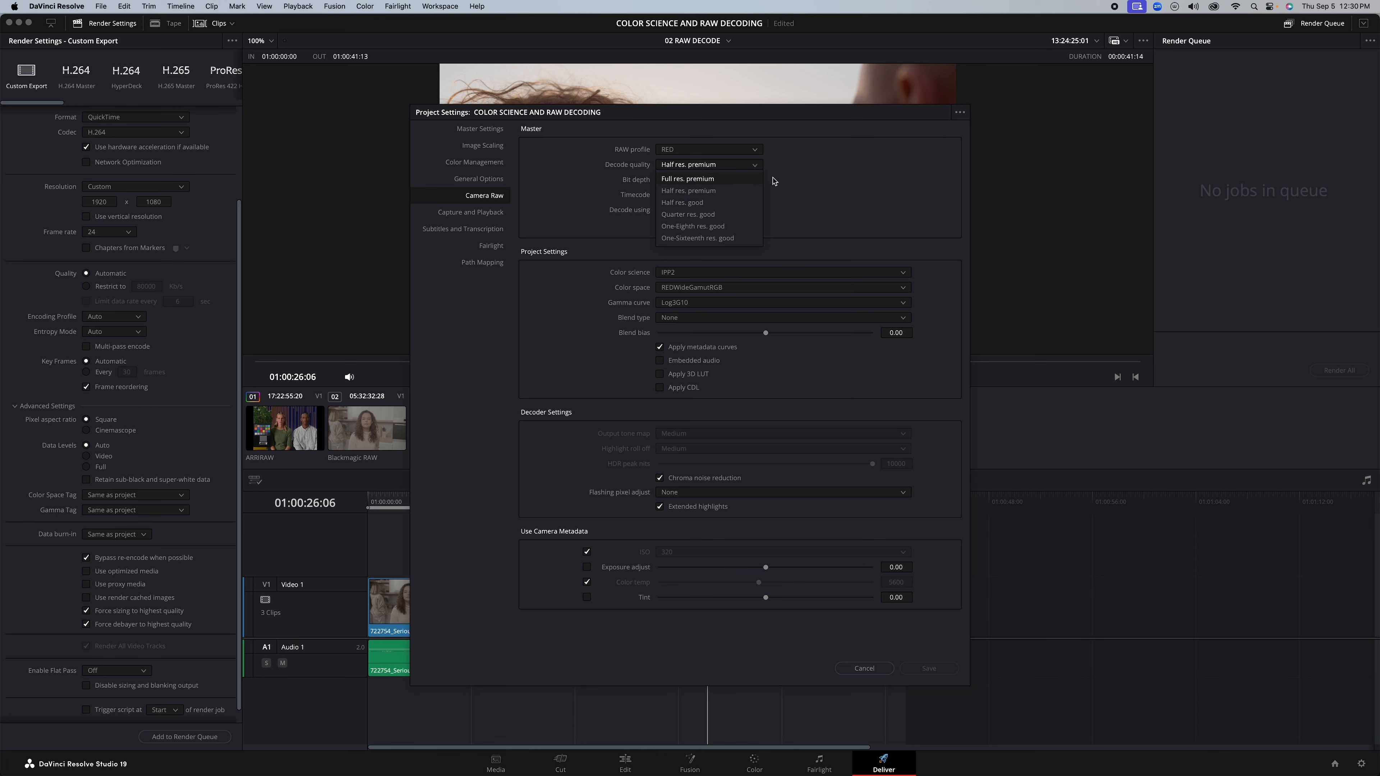
{"action": "left_click", "coordinate": [731, 178]}
{"action": "left_click", "coordinate": [929, 669]}
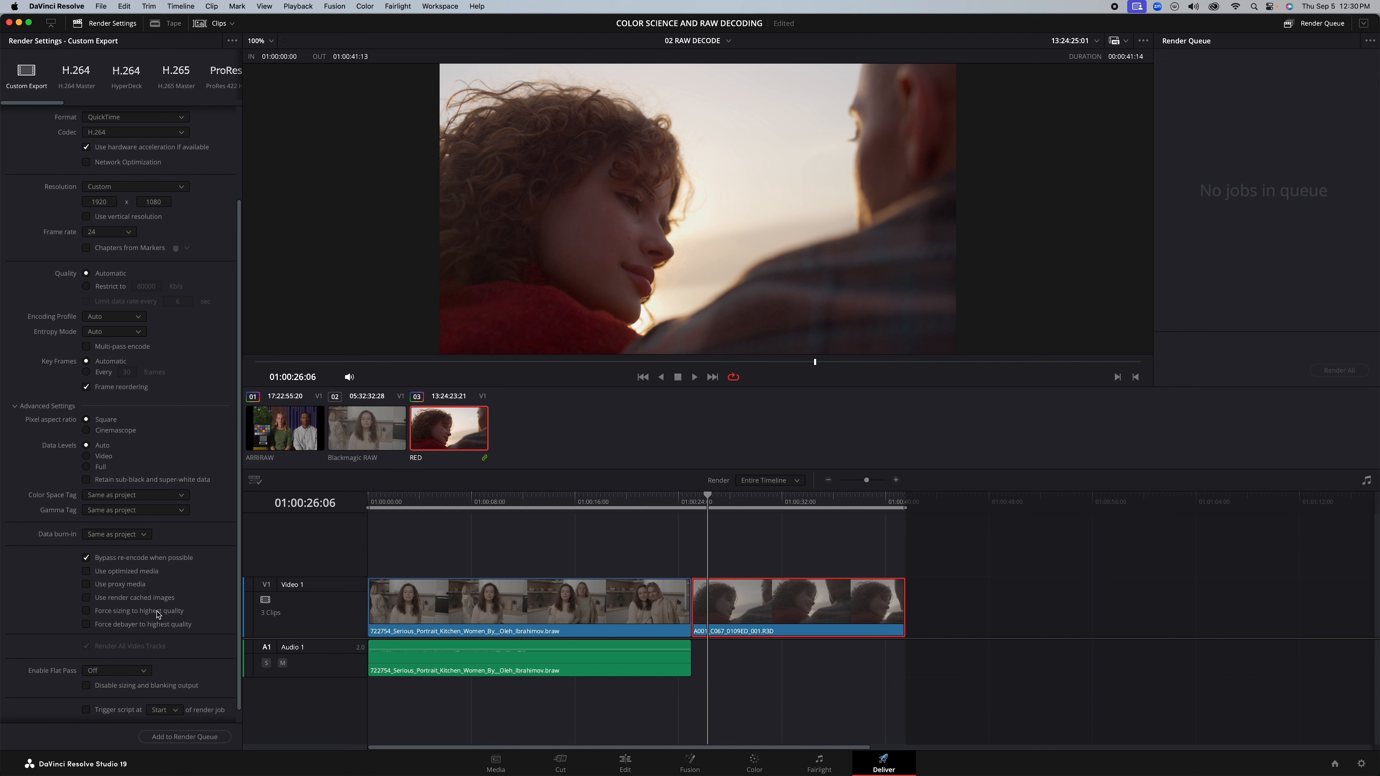
{"action": "left_click", "coordinate": [162, 626]}
{"action": "left_click", "coordinate": [174, 612]}
Step: Switch to the Edit page and review the ARRI and RED clips along the timeline
{"action": "left_click_drag", "start_coordinate": [708, 498], "coordinate": [370, 497]}
{"action": "left_click_drag", "start_coordinate": [342, 597], "coordinate": [745, 735]}
{"action": "left_click", "coordinate": [625, 761]}
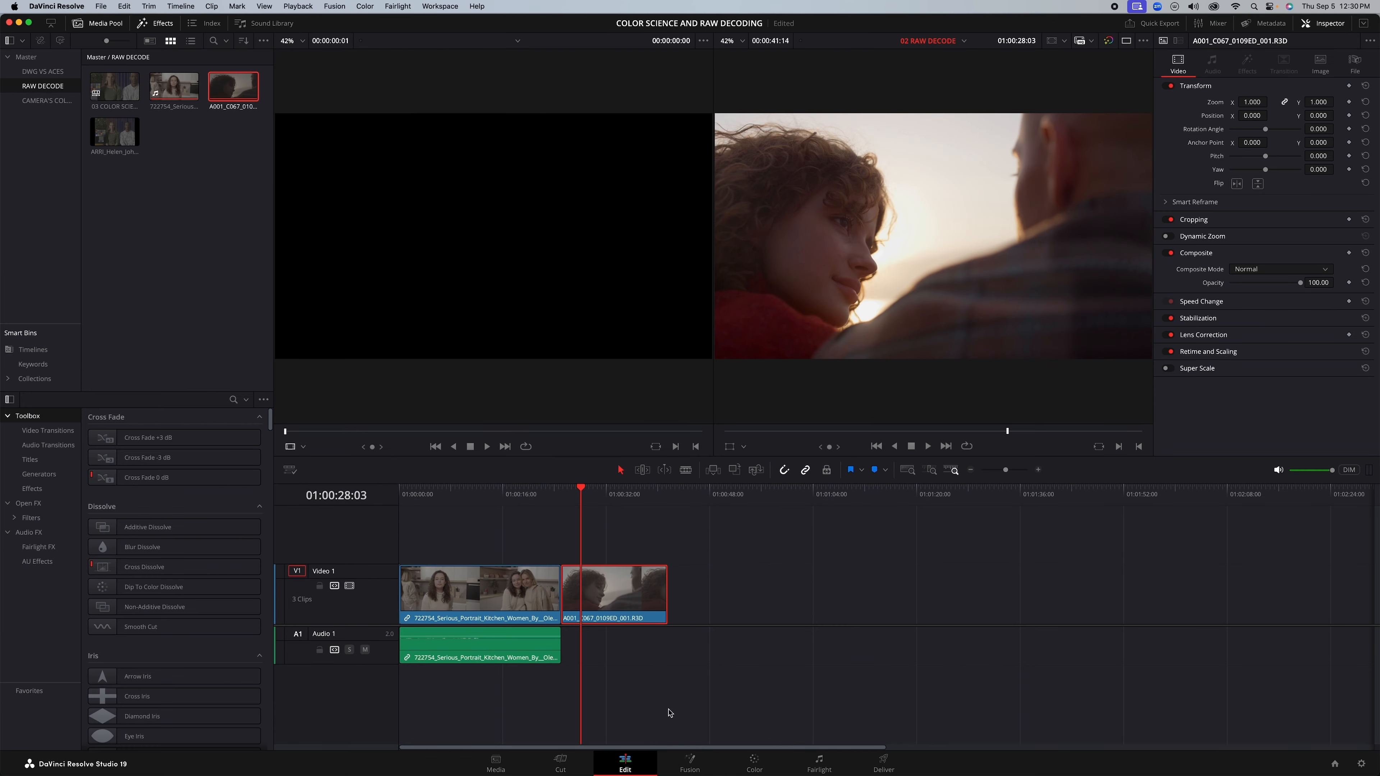
{"action": "left_click_drag", "start_coordinate": [543, 492], "coordinate": [372, 543]}
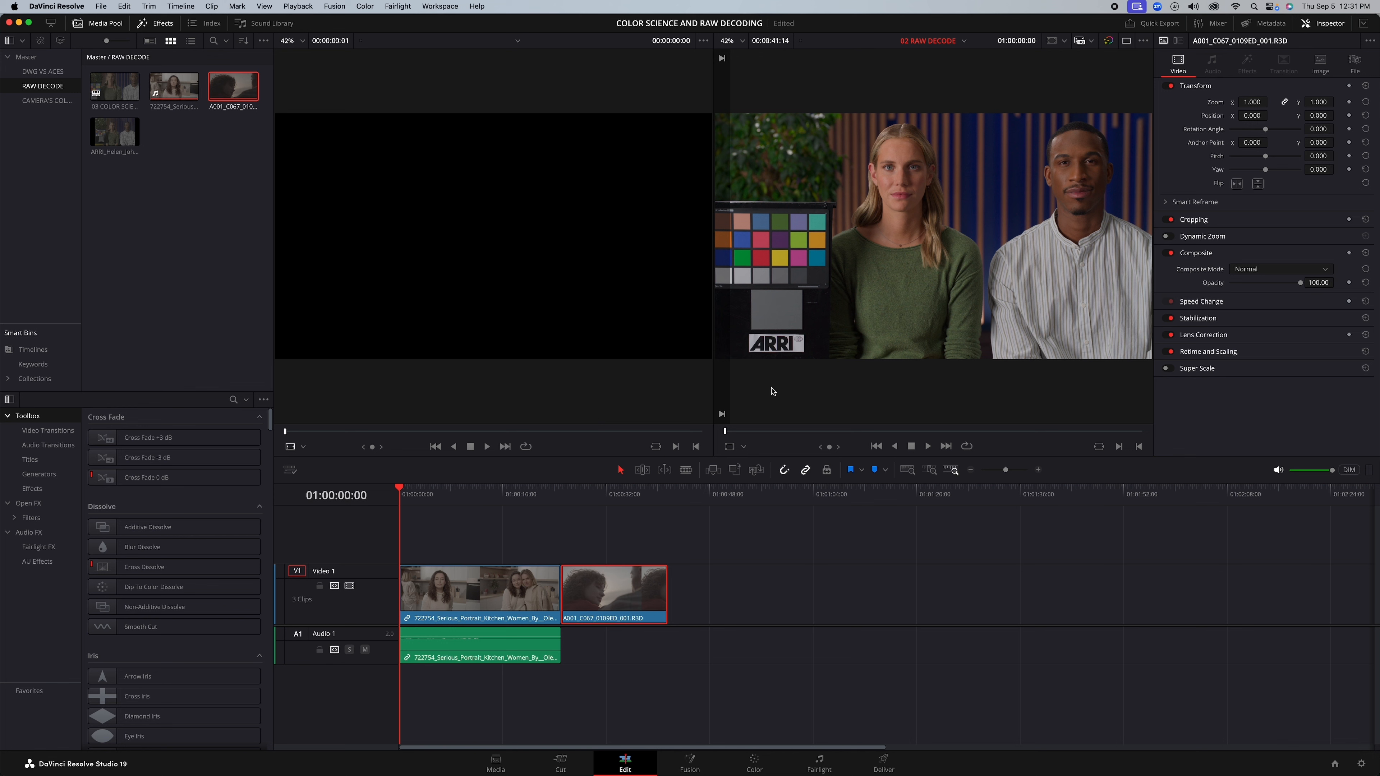
{"action": "left_click", "coordinate": [597, 500]}
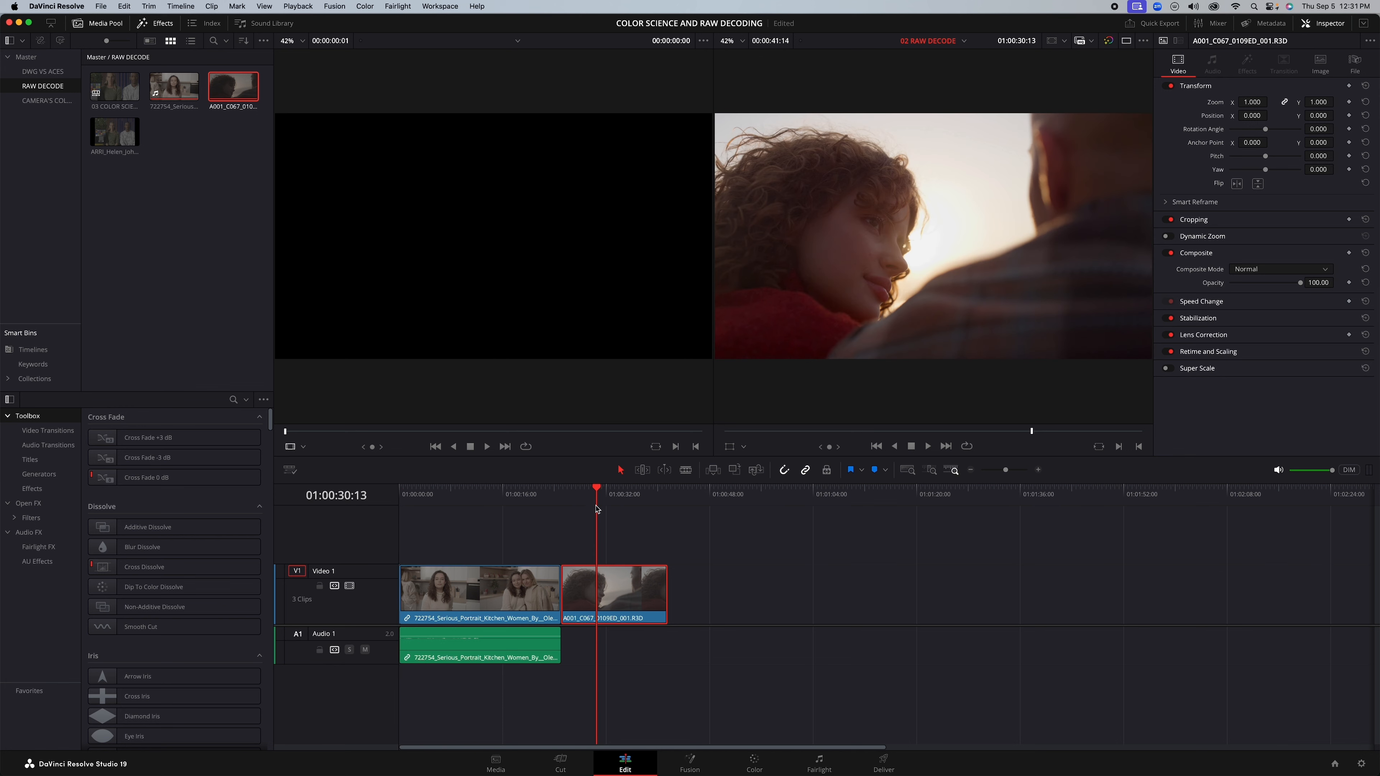
{"action": "left_click", "coordinate": [565, 501]}
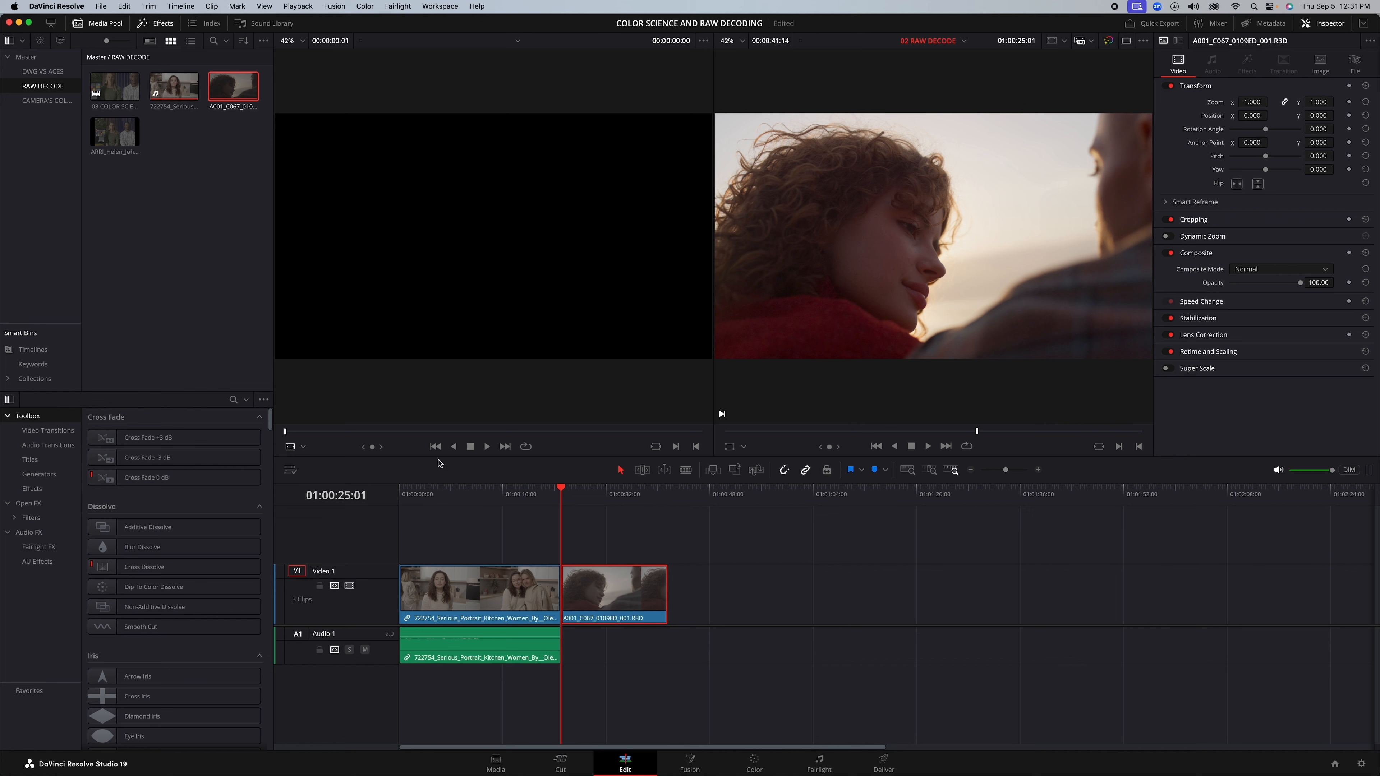
Step: Park on the Blackmagic clip and examine the project's Blackmagic RAW profile and its color science options, without saving
{"action": "left_click", "coordinate": [428, 496]}
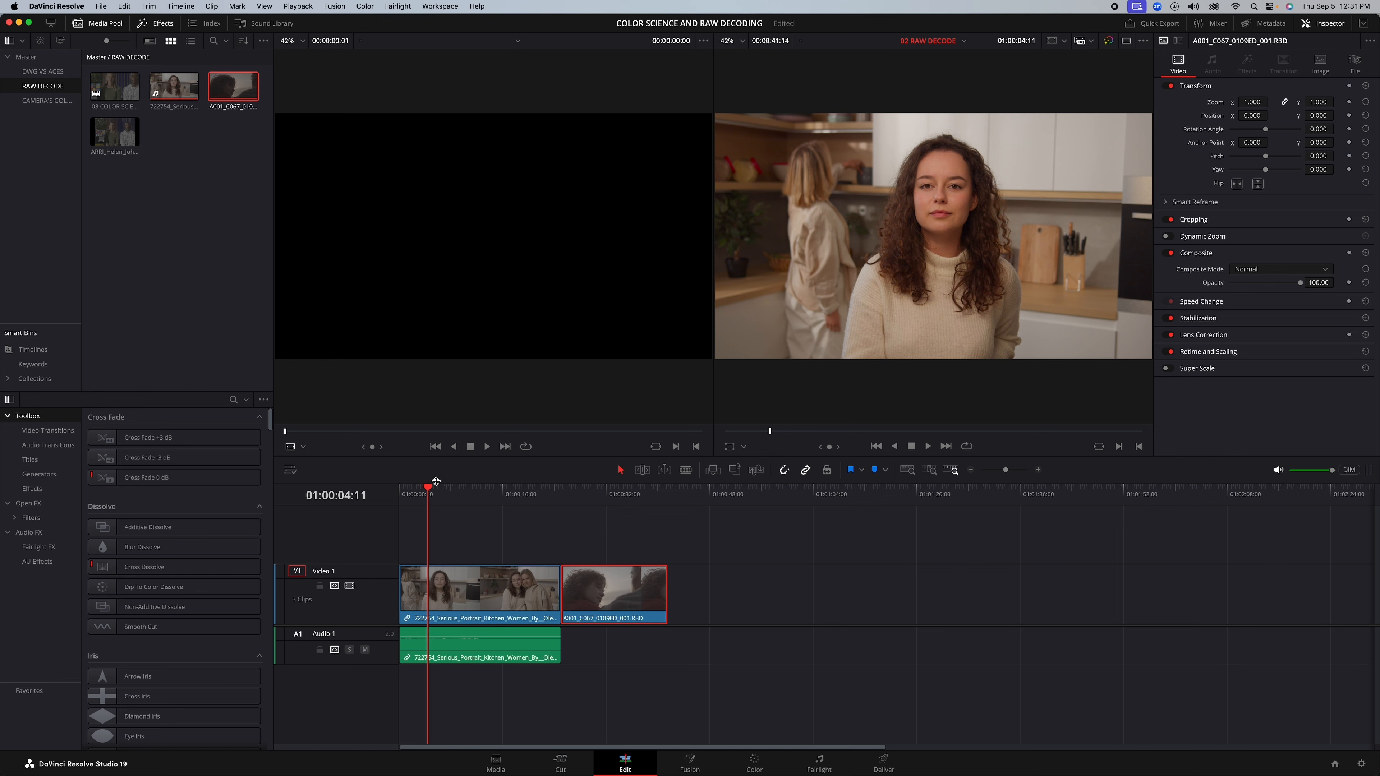
{"action": "left_click", "coordinate": [1362, 764]}
{"action": "left_click", "coordinate": [685, 149]}
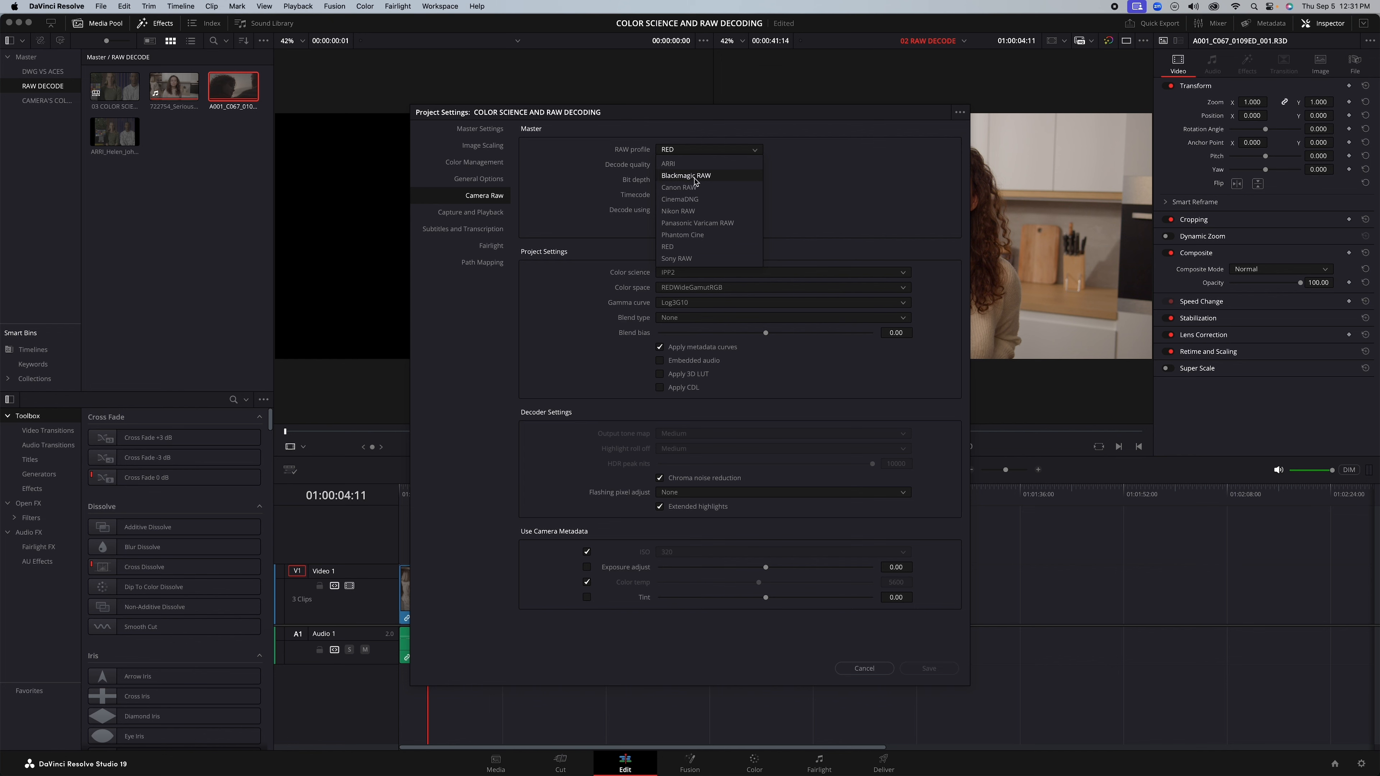
{"action": "left_click", "coordinate": [685, 194]}
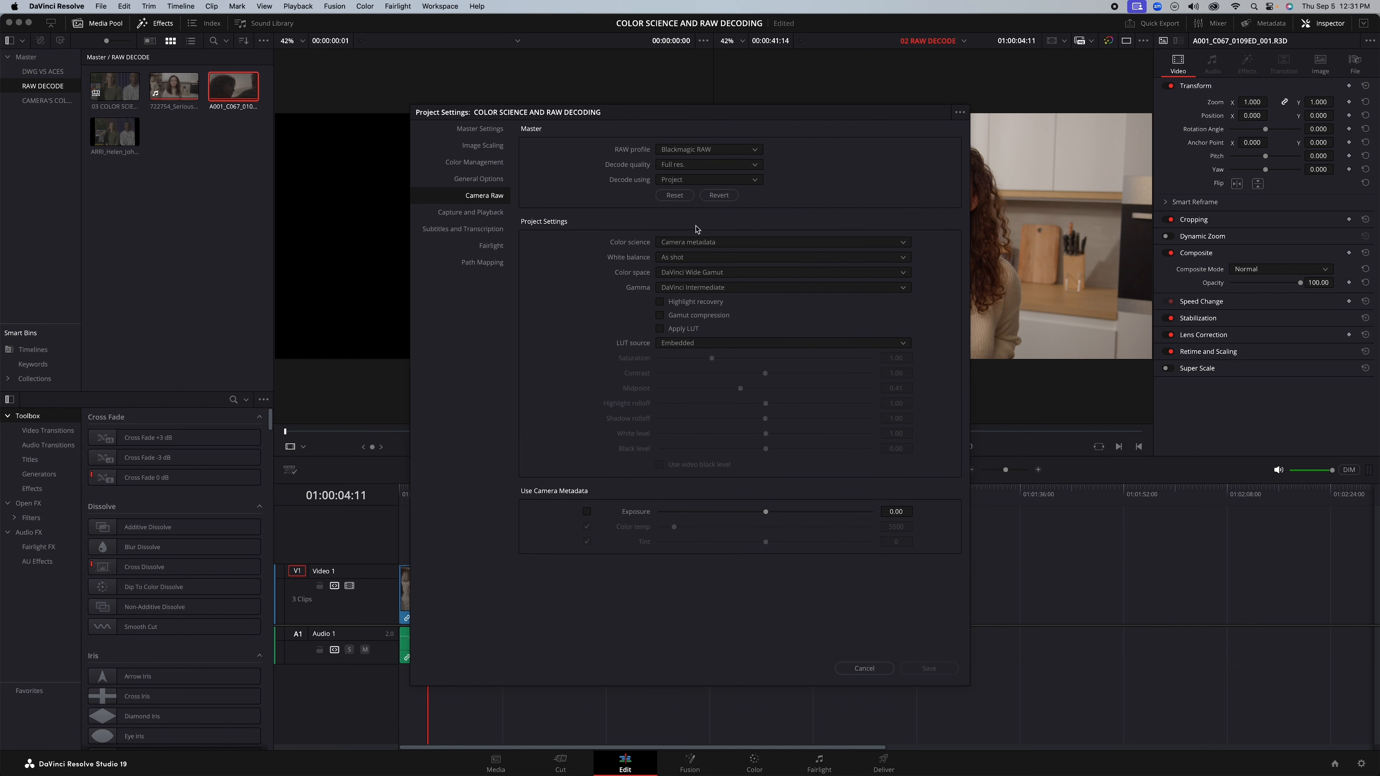
{"action": "left_click", "coordinate": [703, 243]}
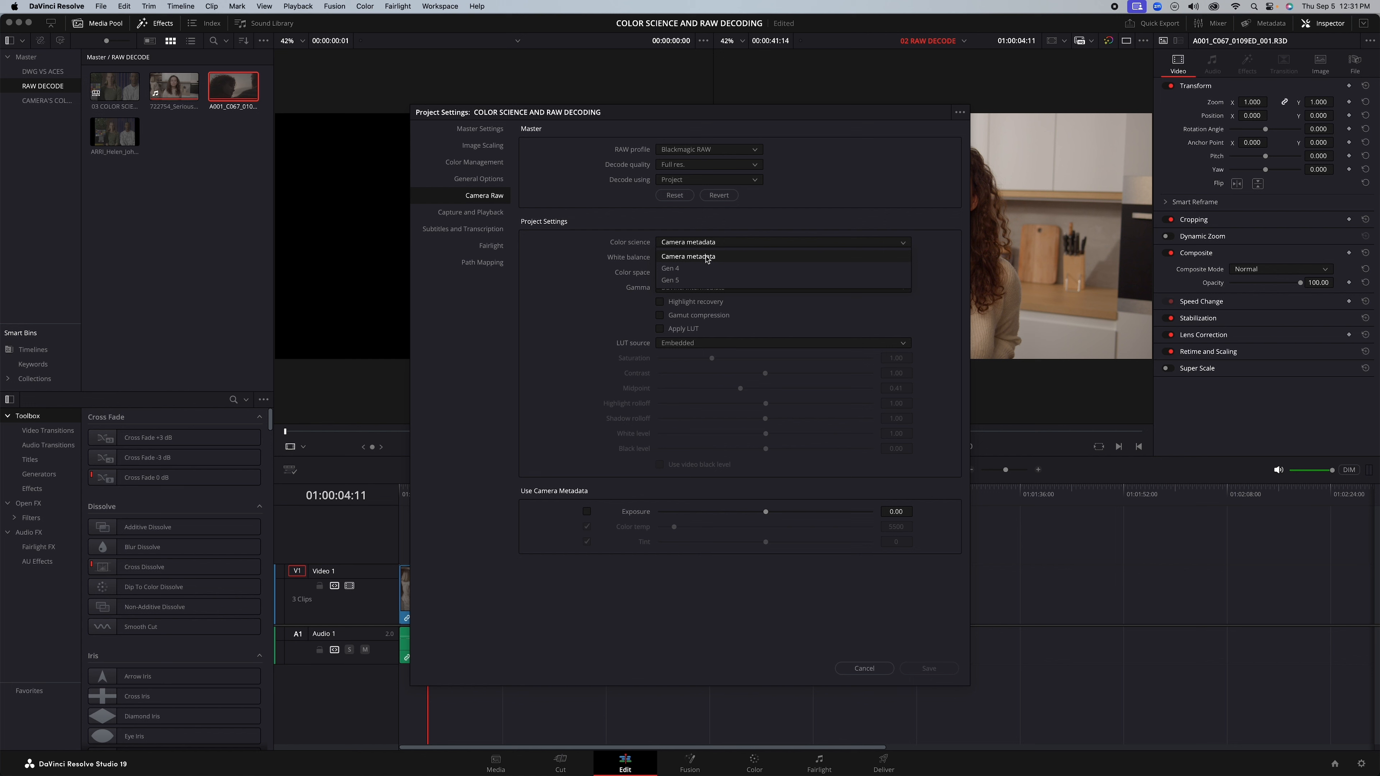
{"action": "left_click", "coordinate": [828, 207]}
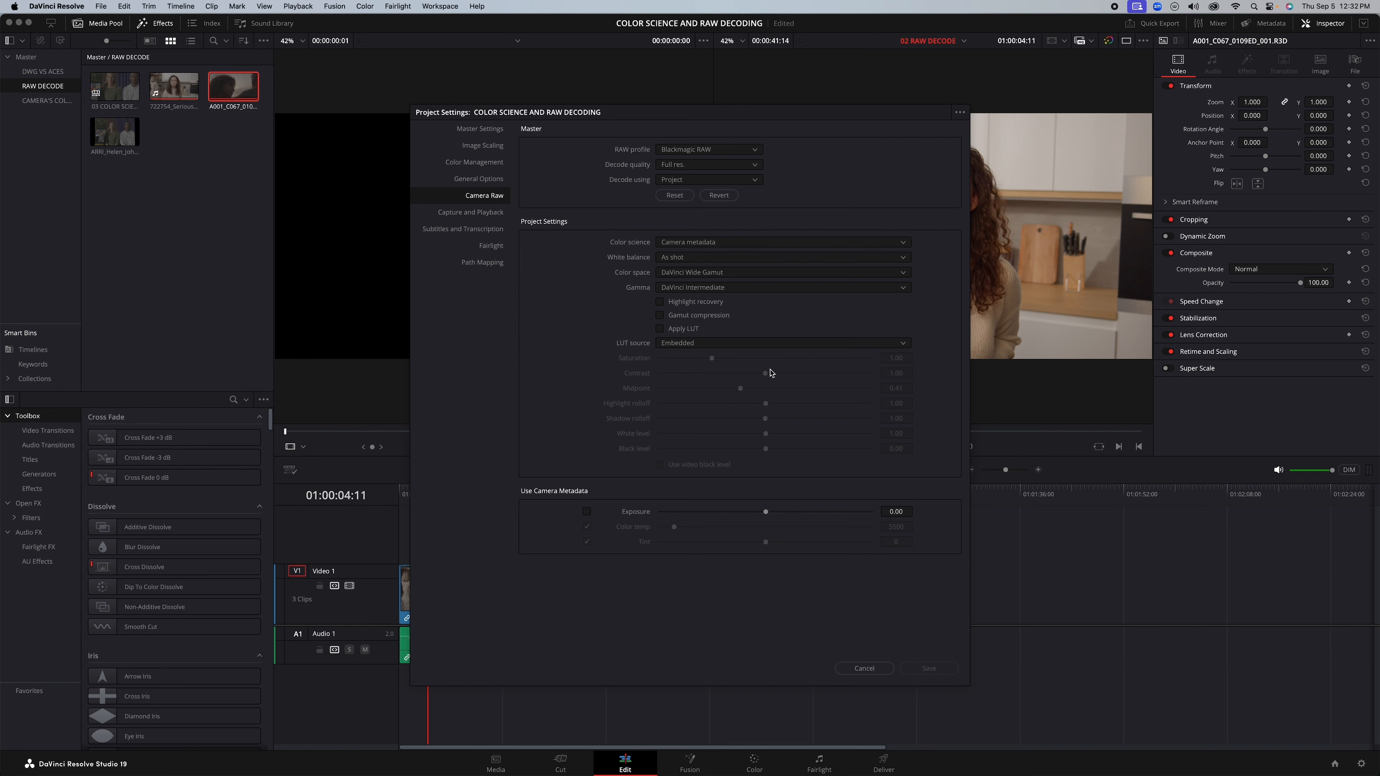
{"action": "left_click", "coordinate": [864, 668]}
Step: Show the Blackmagic RAW clip on the Color page and compare its image with grades bypassed and active
{"action": "left_click", "coordinate": [754, 761]}
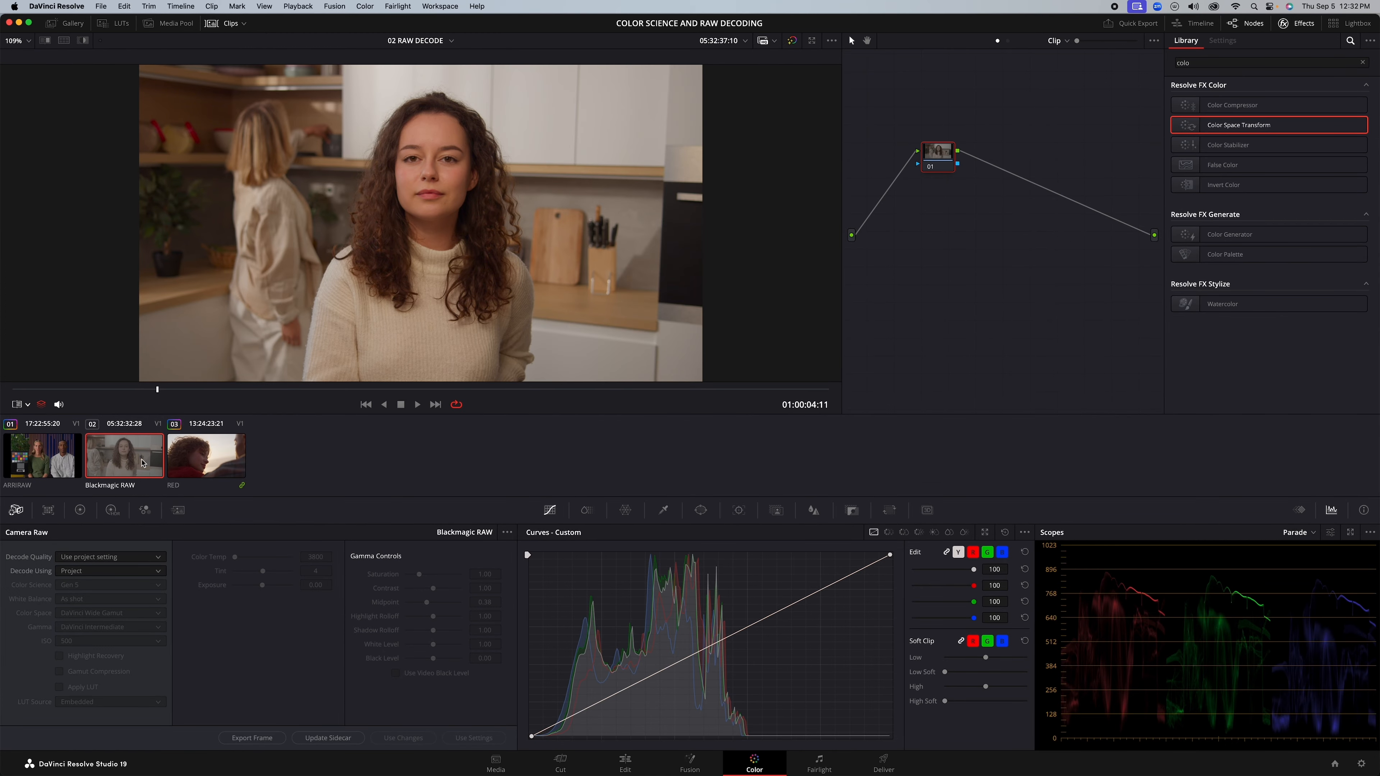
{"action": "right_click", "coordinate": [130, 468]}
{"action": "left_click", "coordinate": [123, 453]}
{"action": "key", "text": "shift+d"}
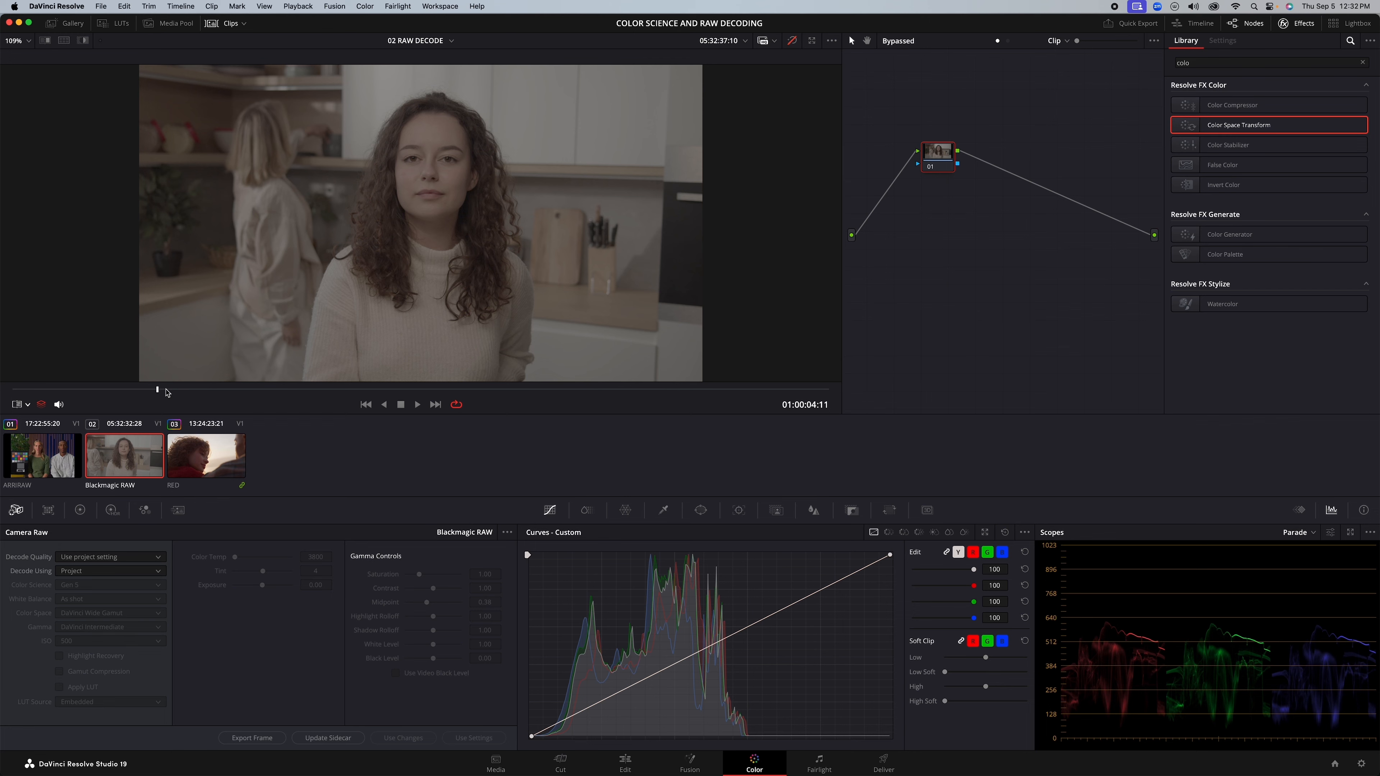
{"action": "key", "text": "shift+d"}
{"action": "key", "text": "shift+d"}
{"action": "key", "text": "shift+d"}
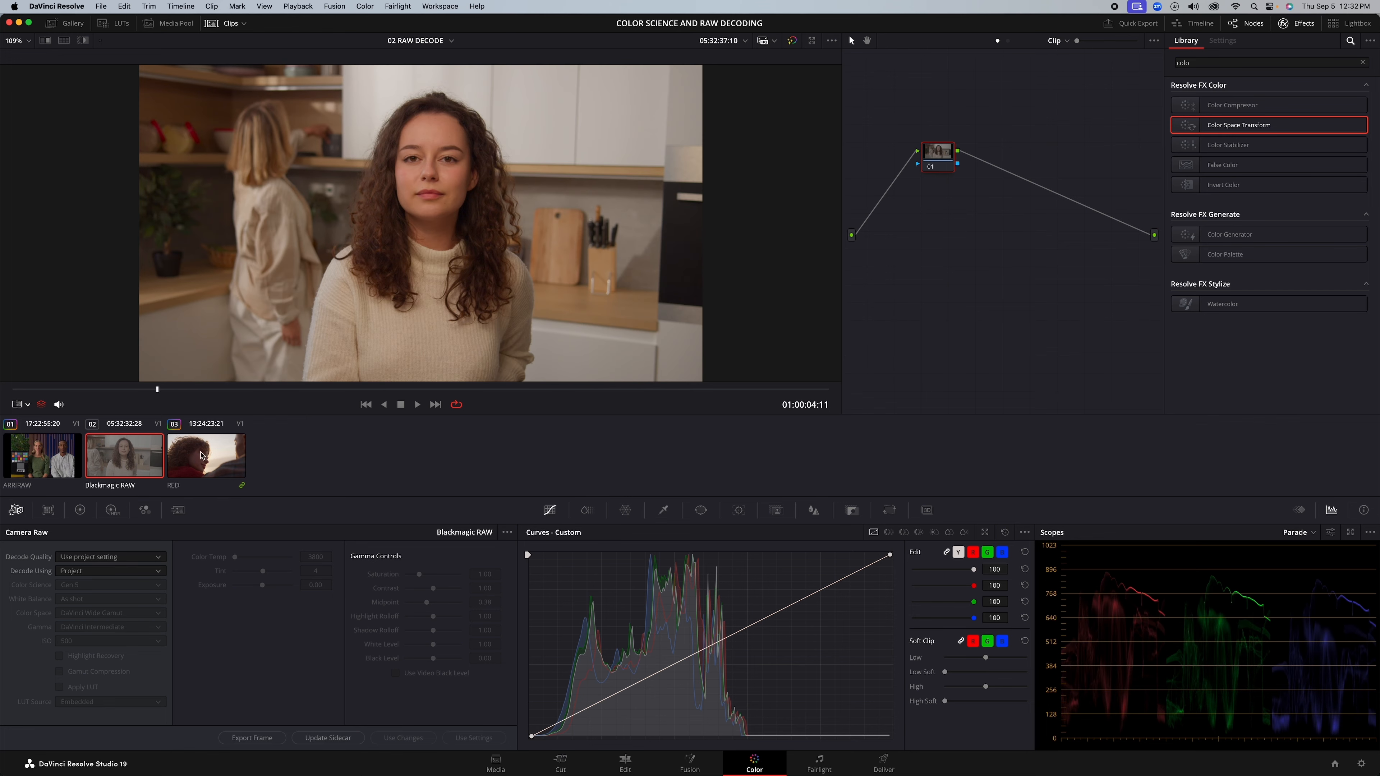
Step: Compare the ARRI clip with grades bypassed and active, and show its primary color wheels
{"action": "left_click", "coordinate": [201, 456]}
{"action": "left_click", "coordinate": [69, 469]}
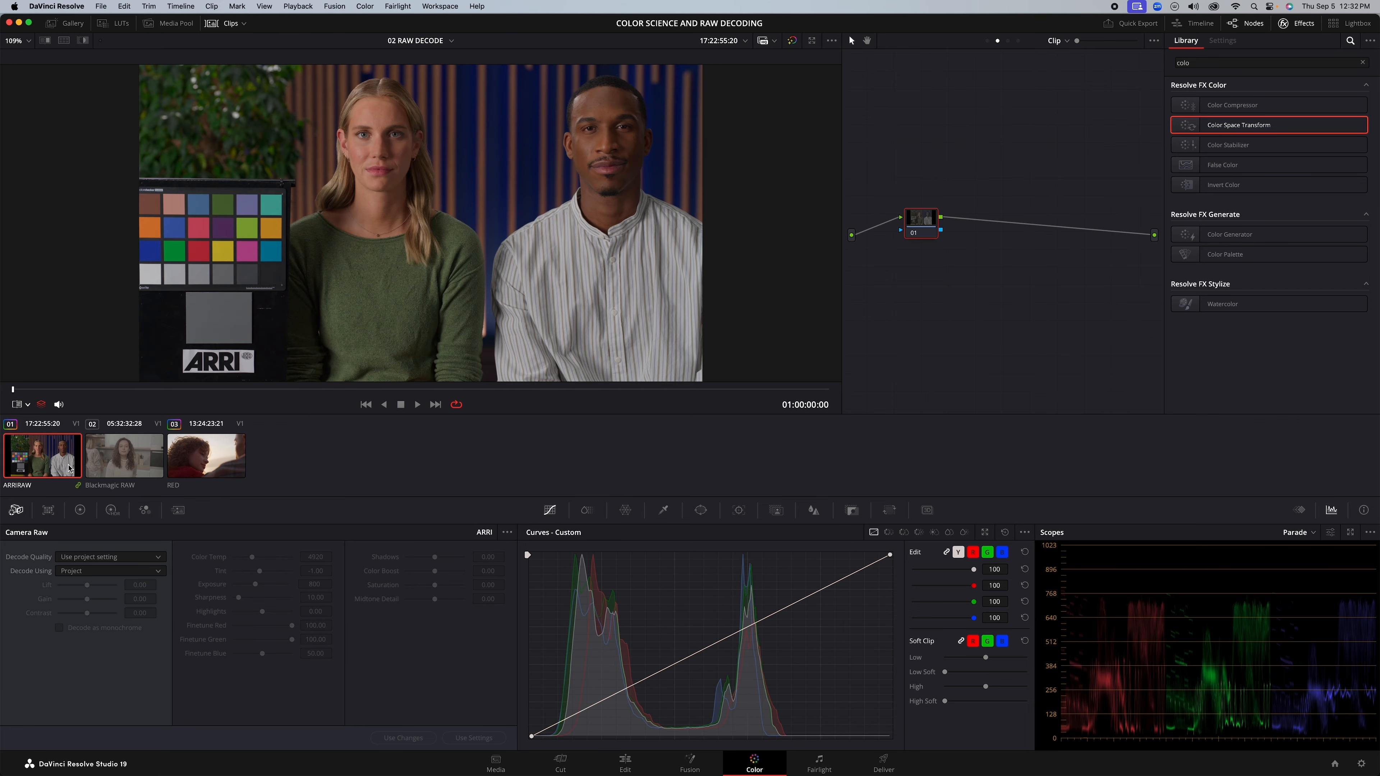
{"action": "key", "text": "shift+d"}
{"action": "key", "text": "shift+d"}
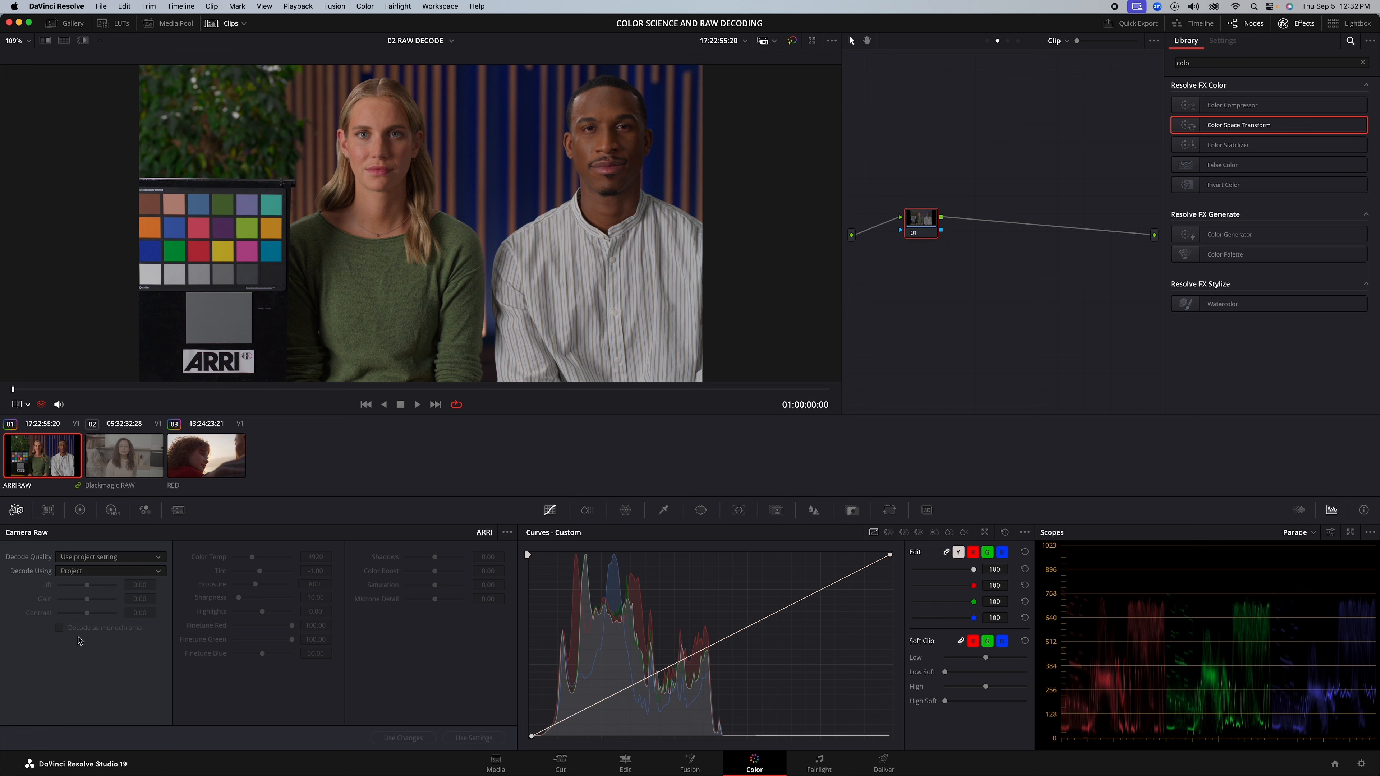
{"action": "left_click", "coordinate": [79, 519]}
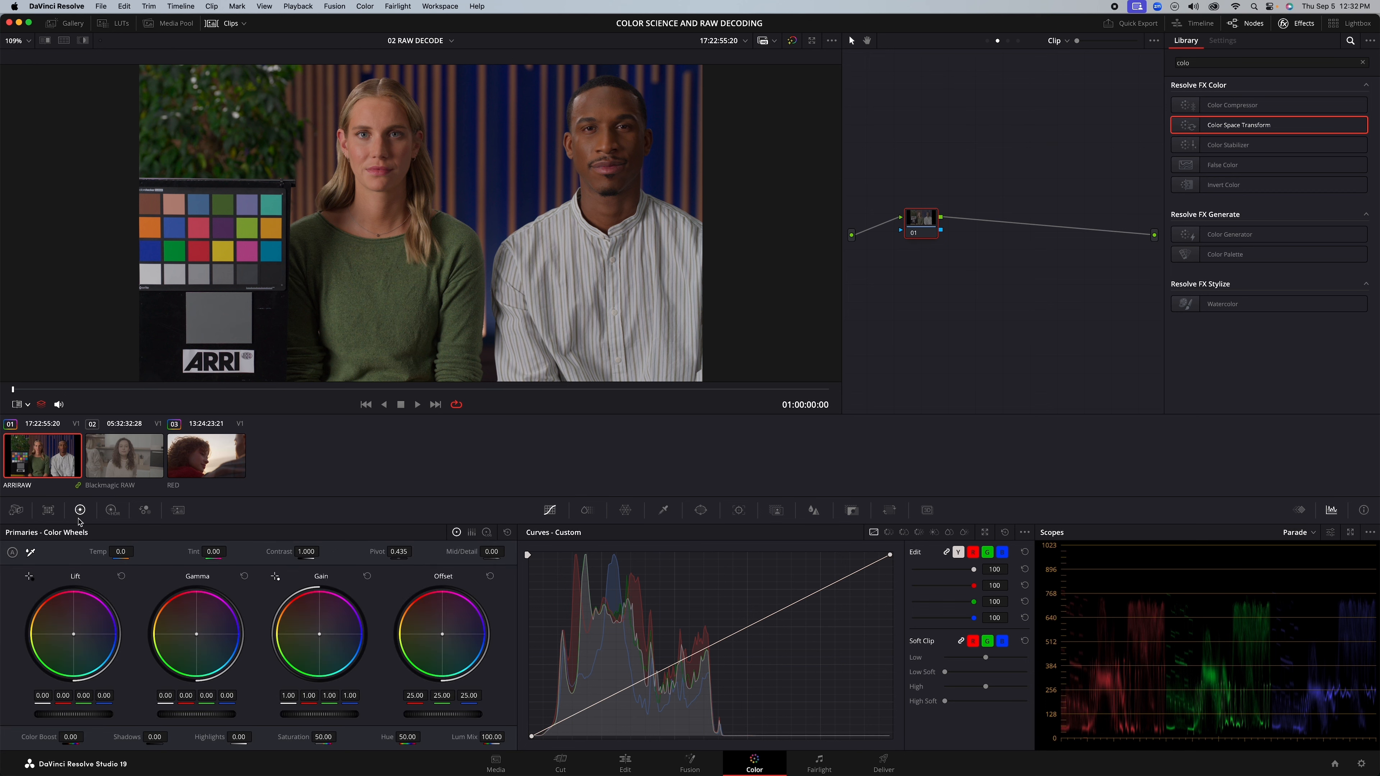